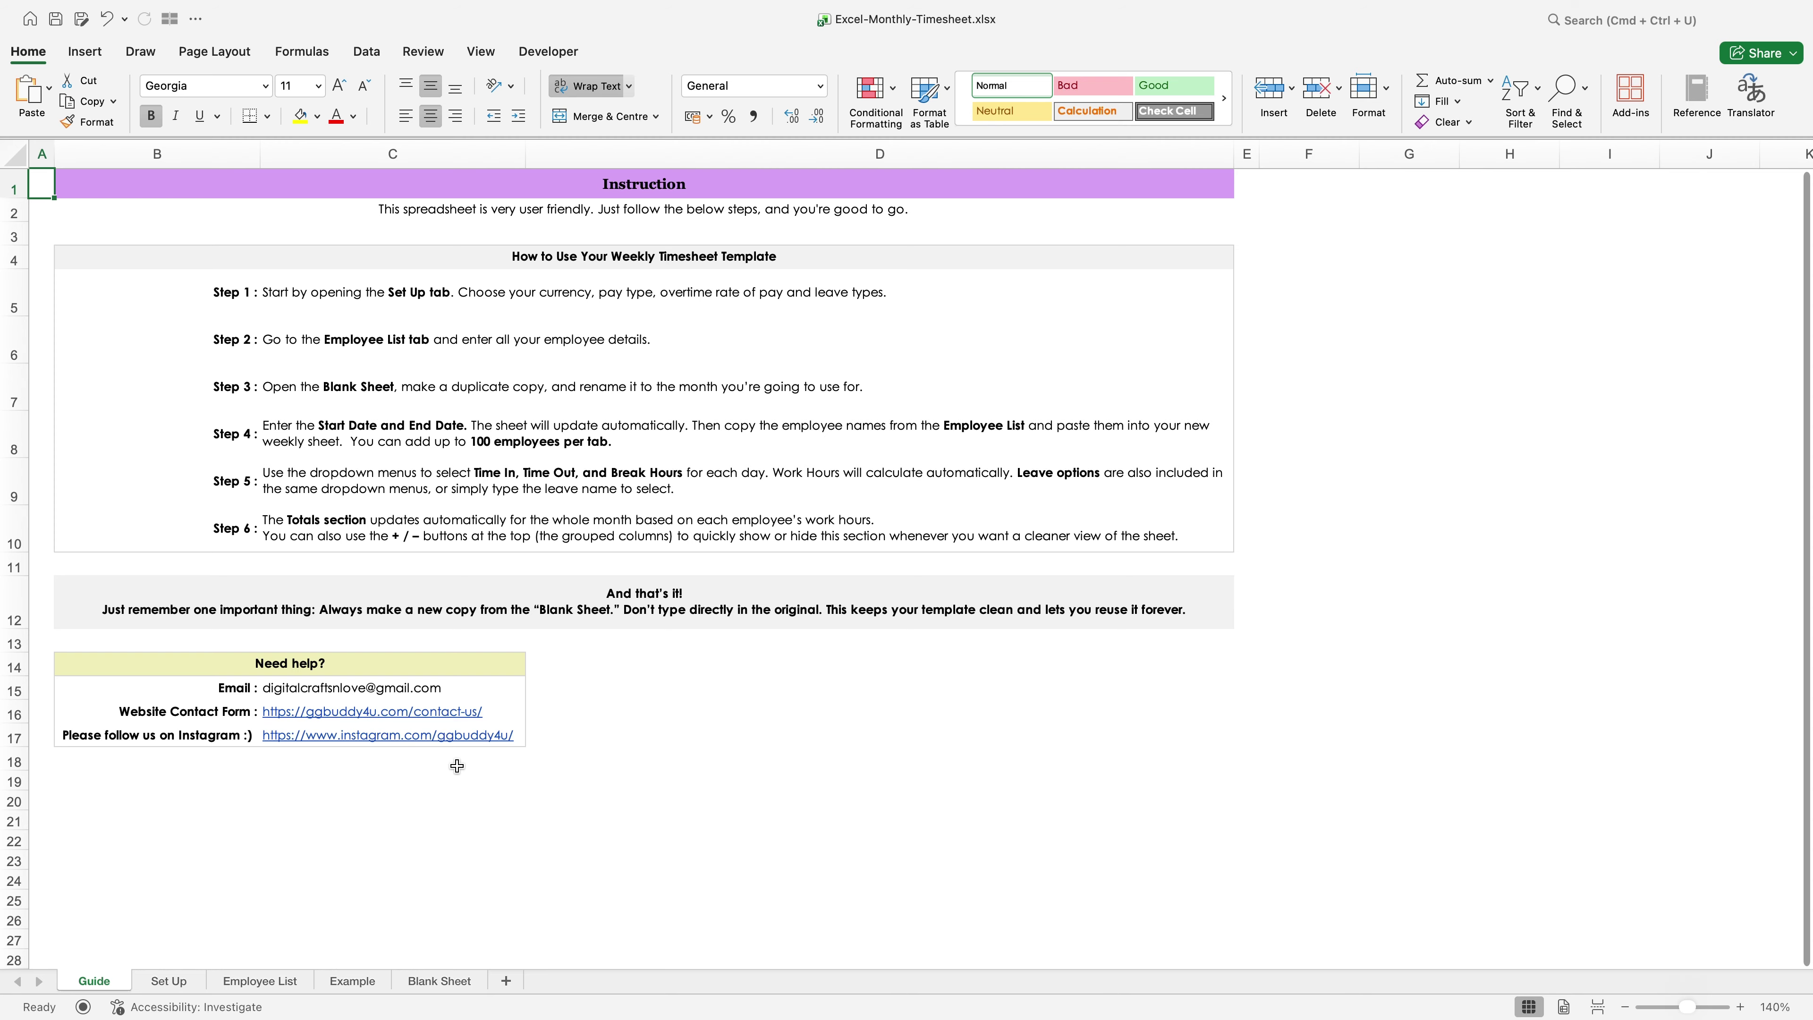
Step: Look through the Guide, Set Up, Employee List, Example and Blank Sheet worksheets, including the Example sheet's weekly totals
click(703, 292)
click(706, 480)
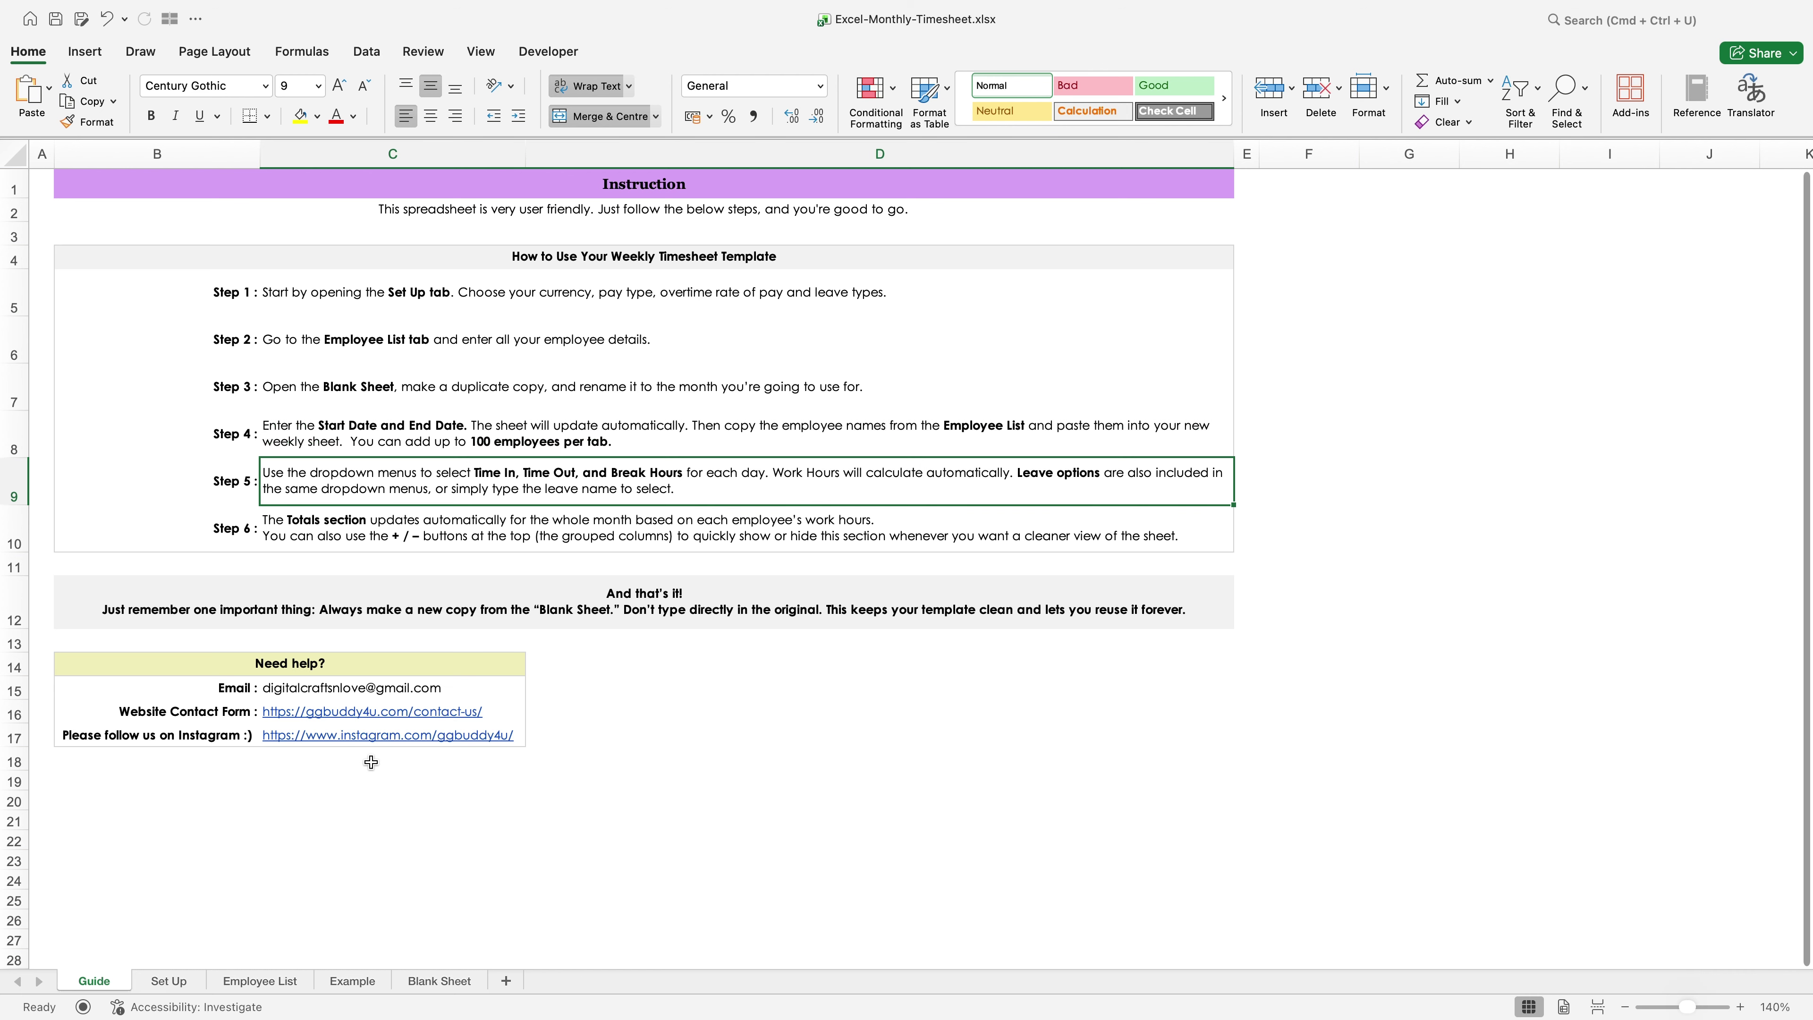
click(169, 981)
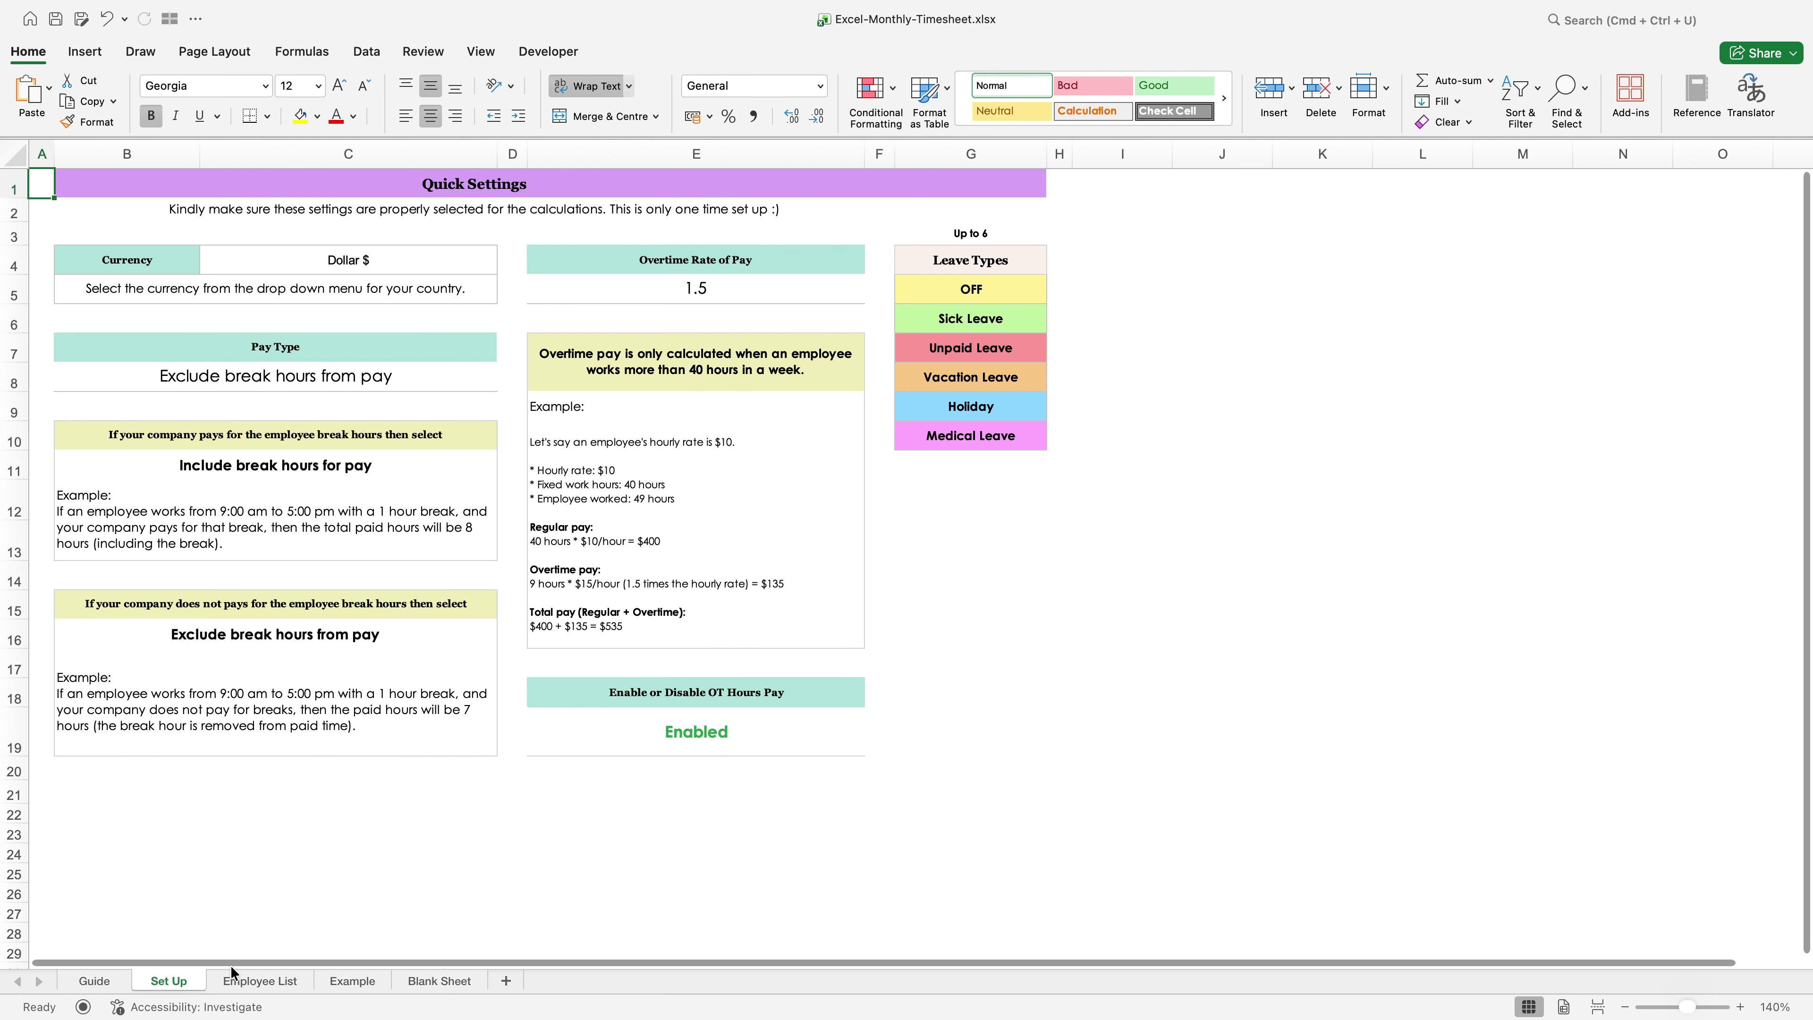
click(265, 981)
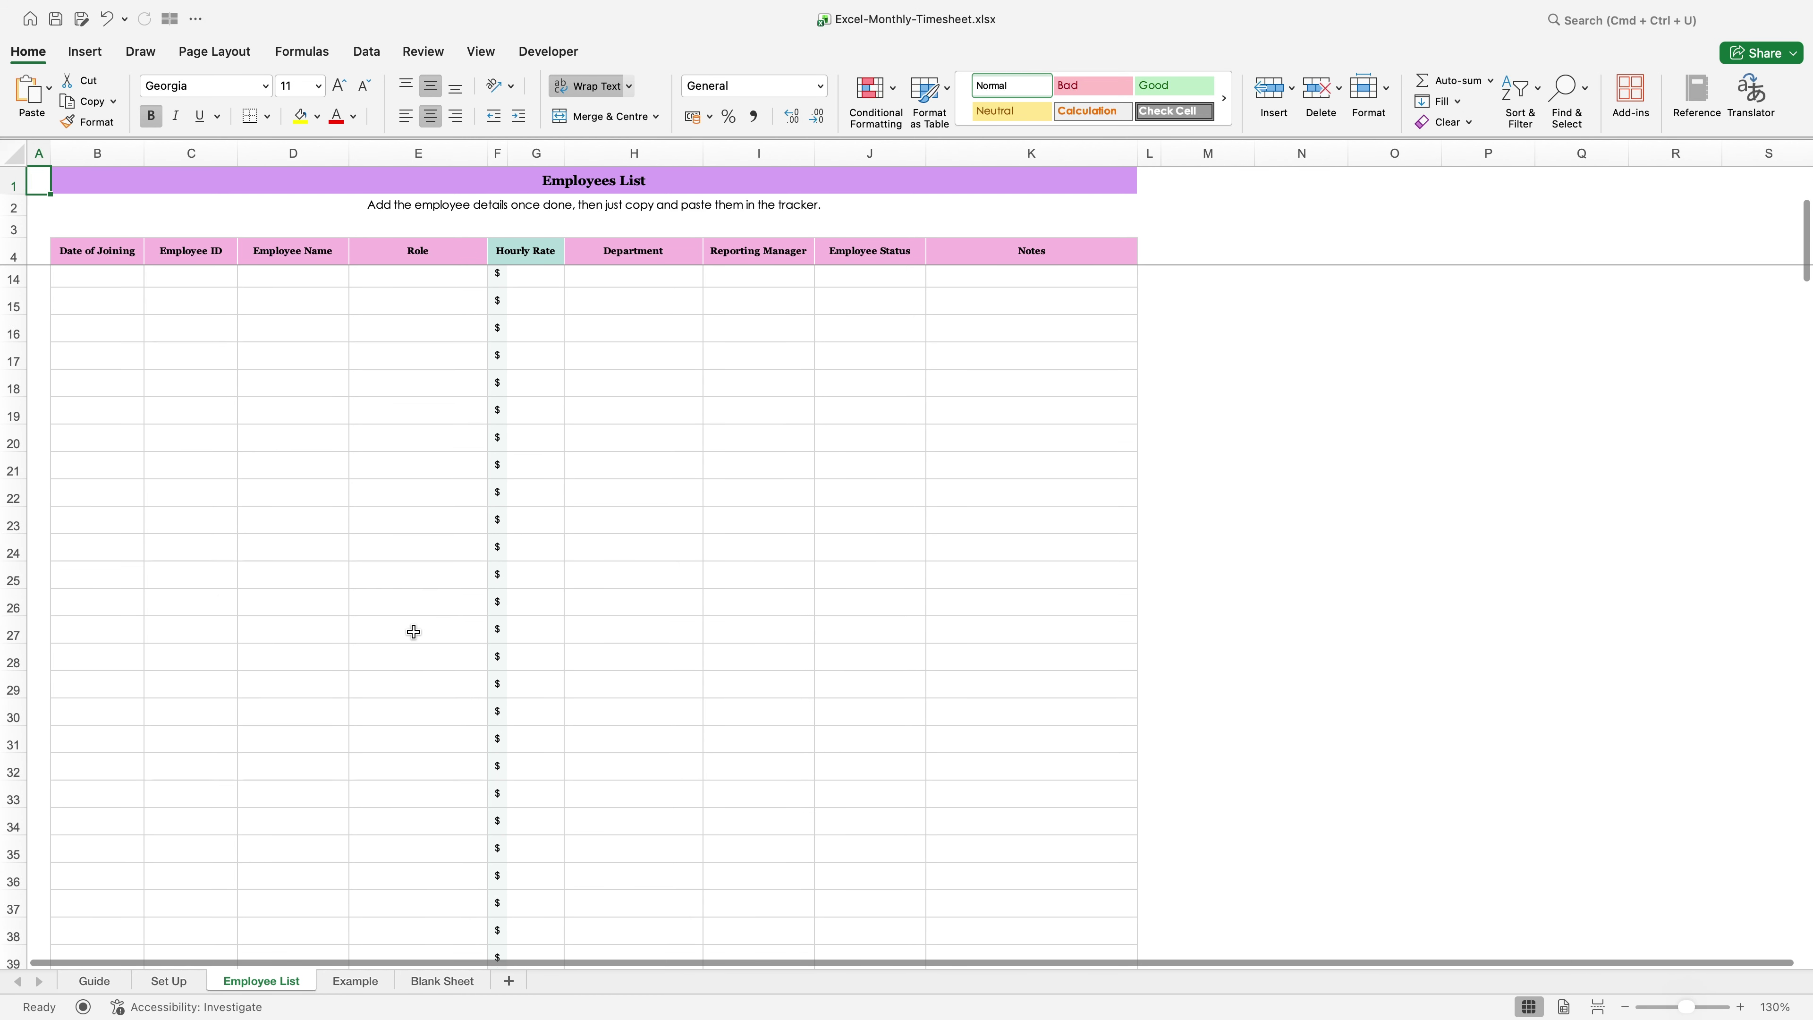
click(365, 983)
drag(250, 964, 1641, 961)
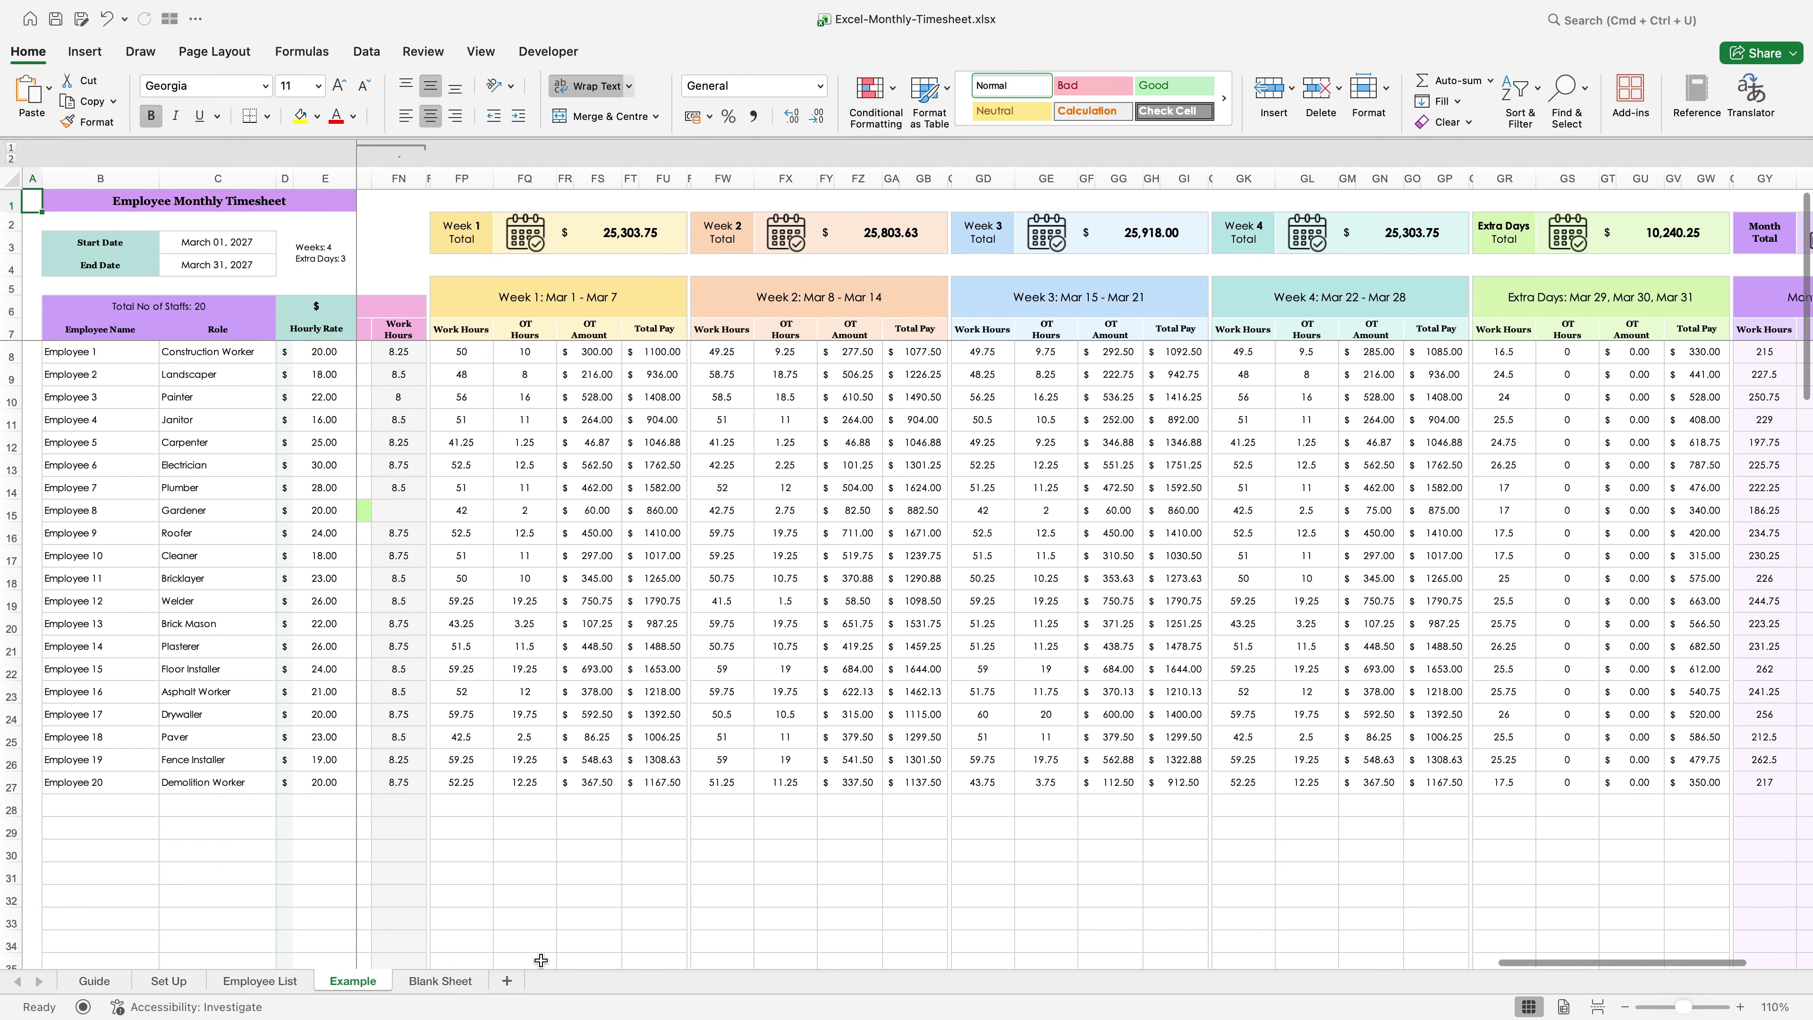
click(451, 989)
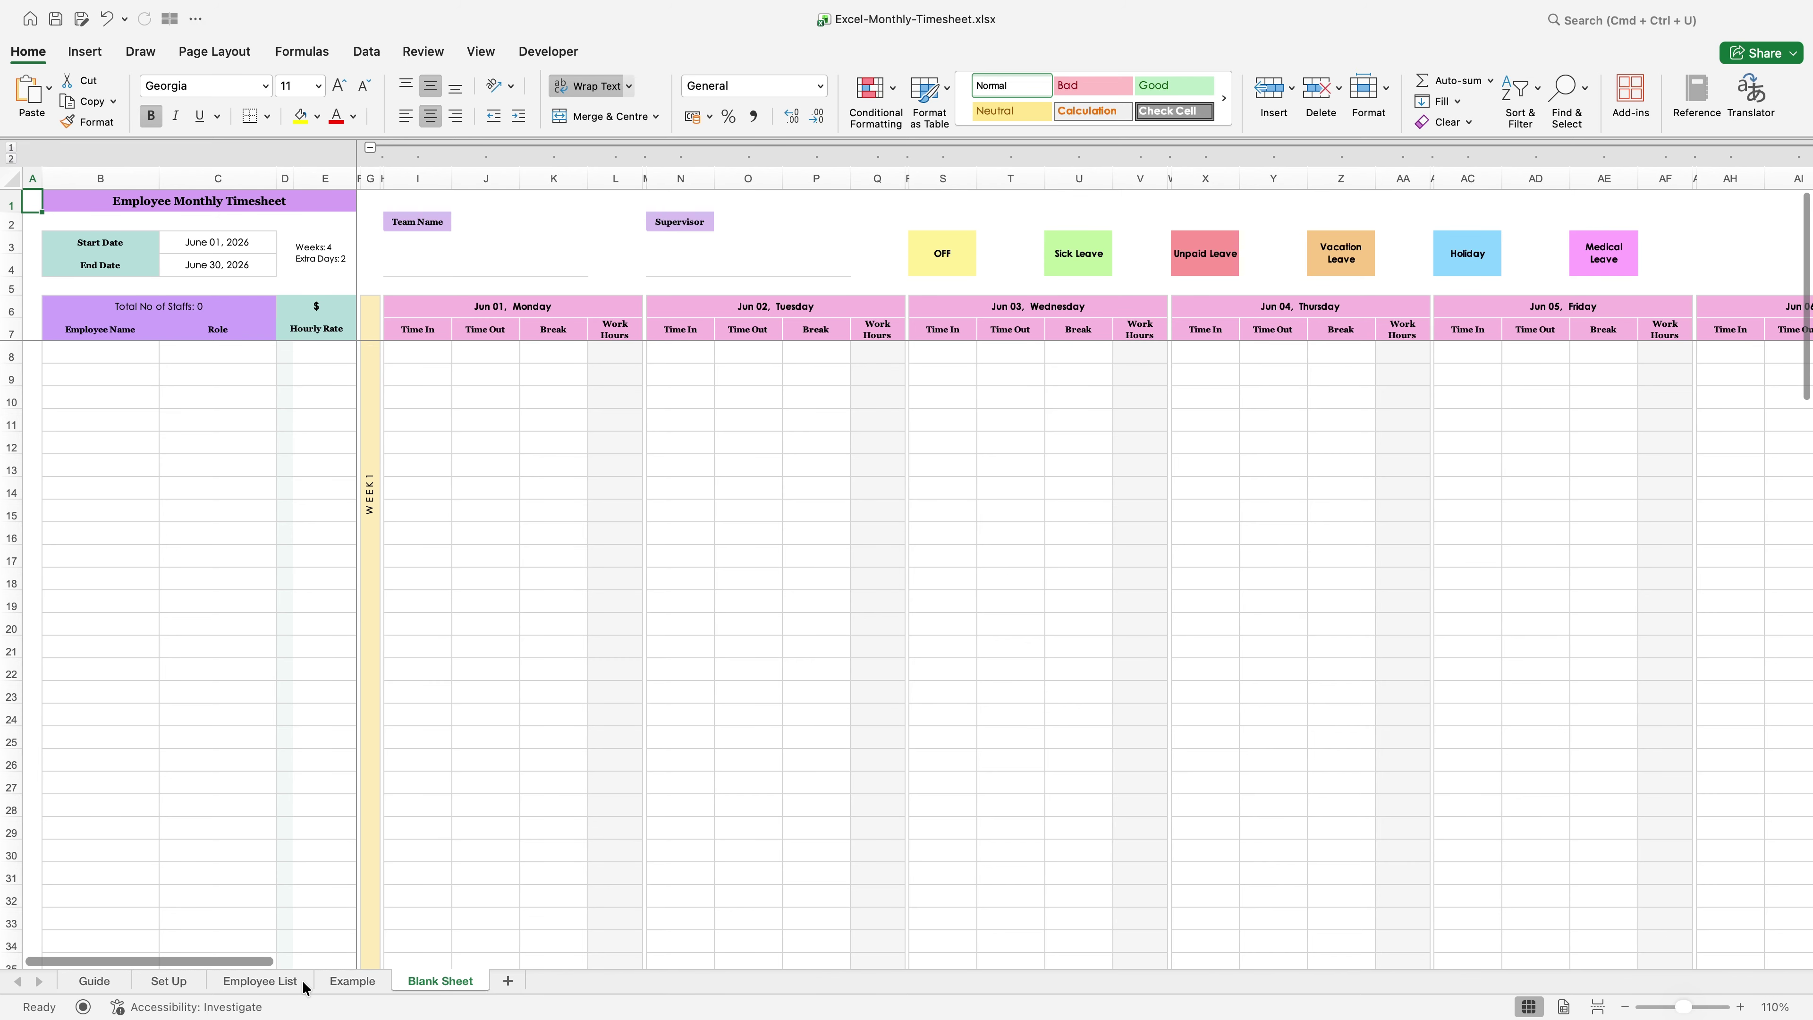
Step: Choose Dollar $ as the currency in the Set Up sheet's quick settings
click(169, 981)
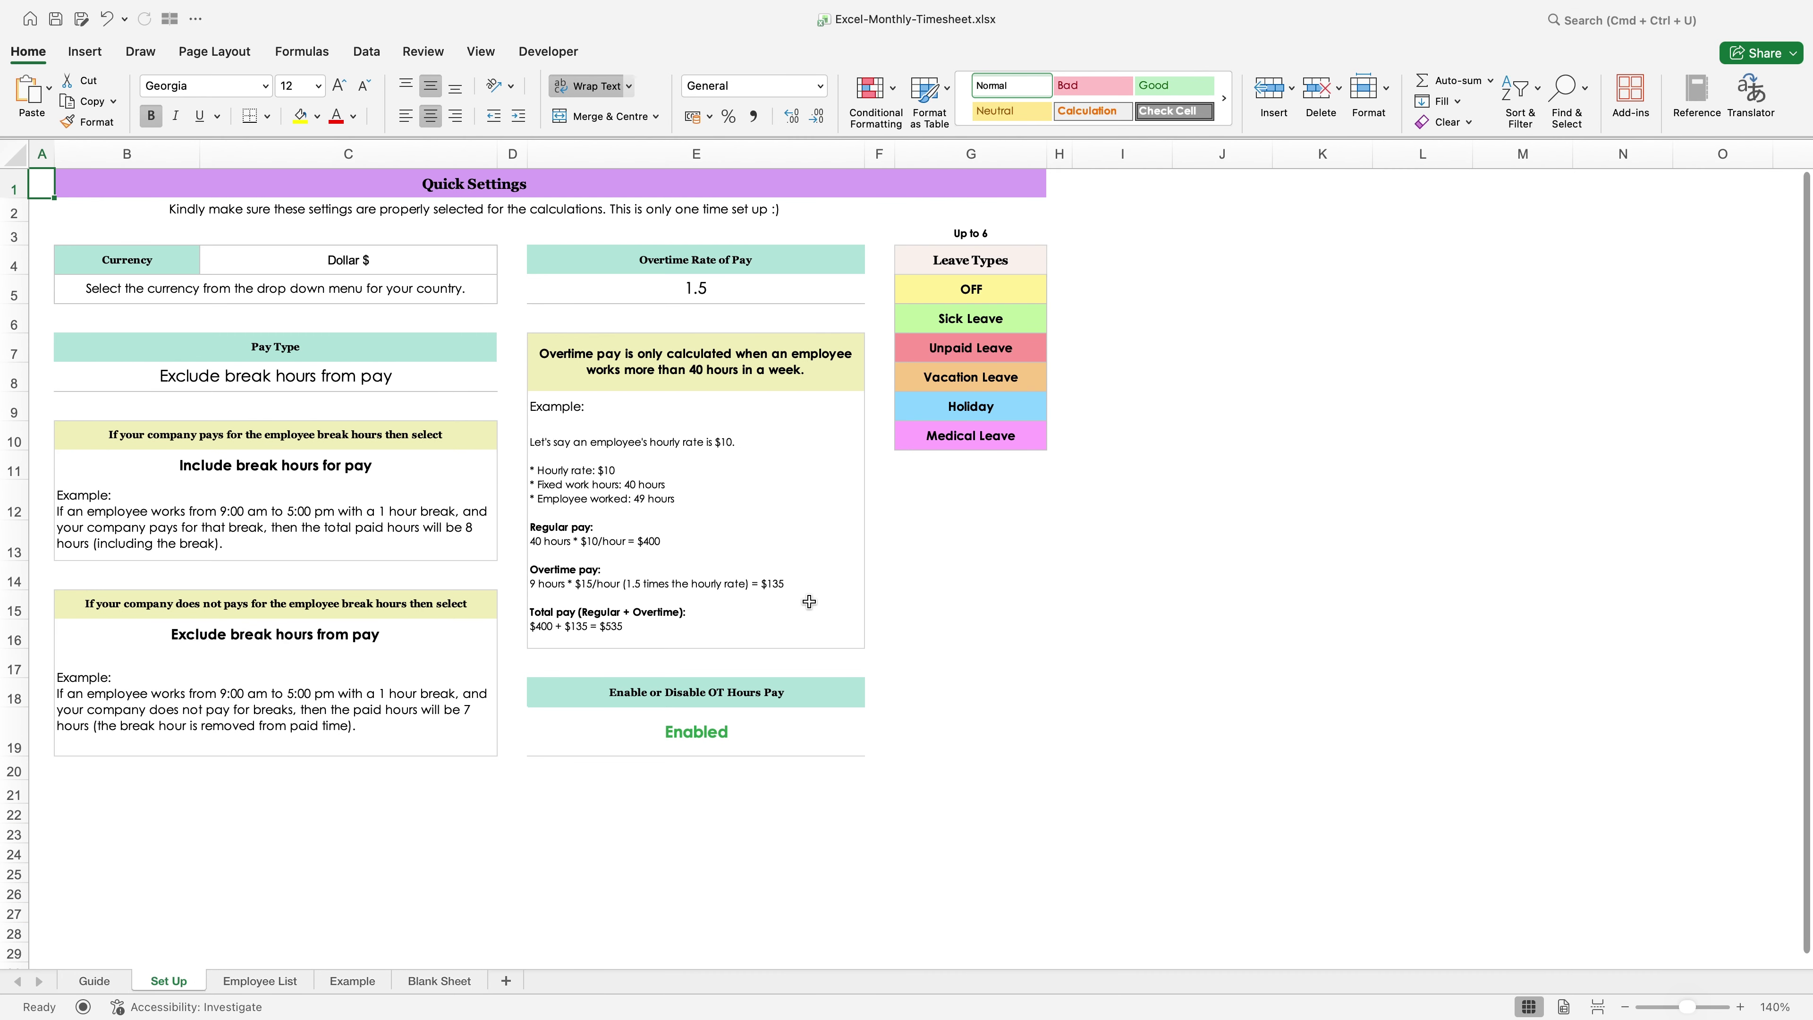
click(444, 262)
click(504, 267)
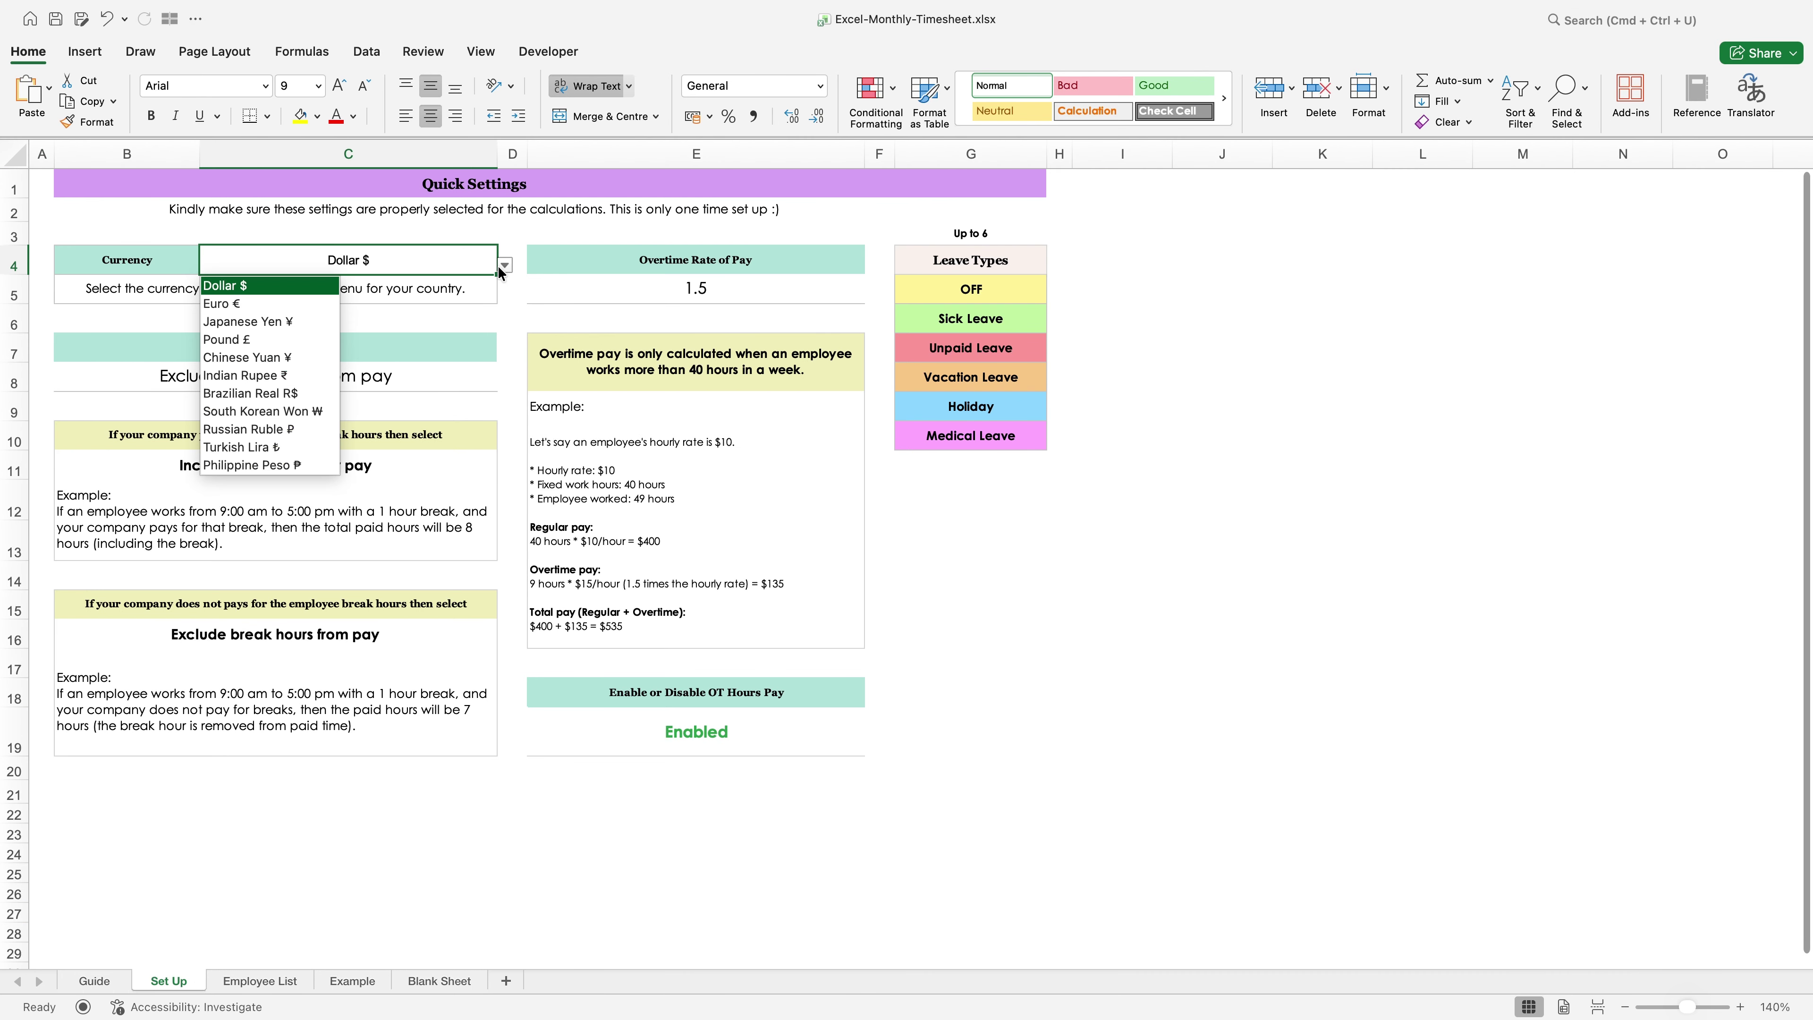
click(299, 288)
click(331, 320)
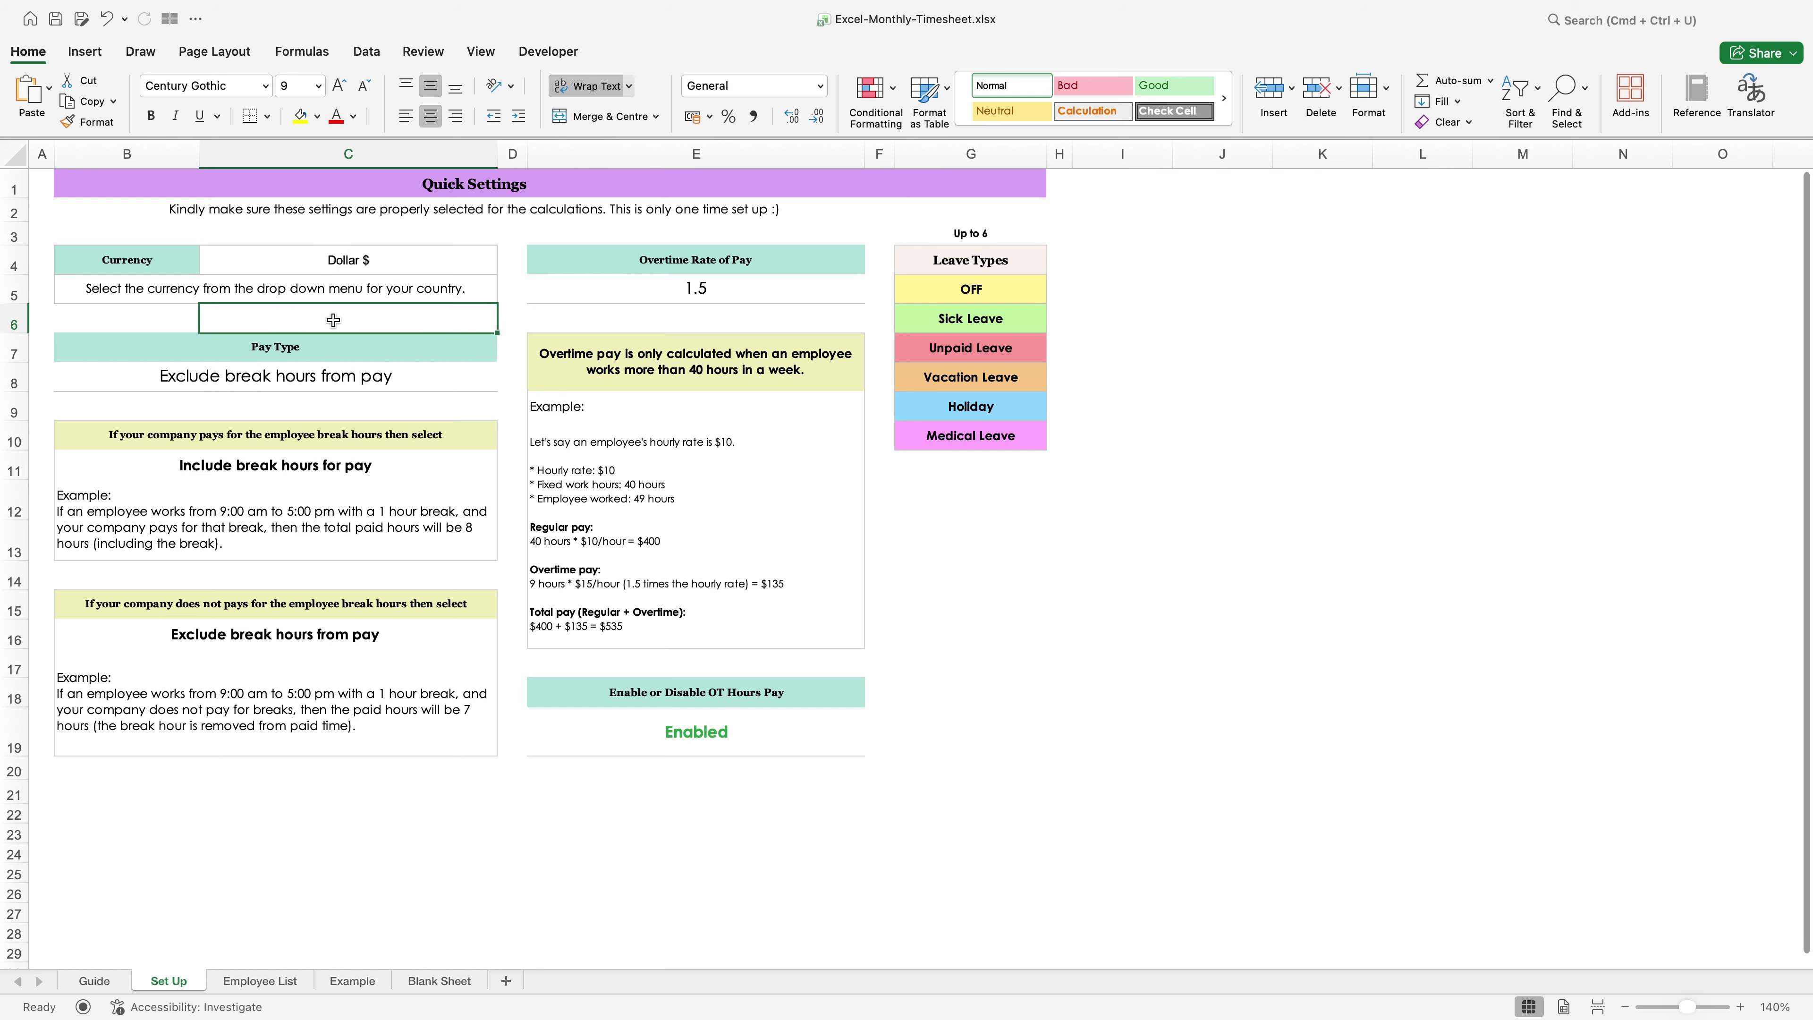
click(421, 373)
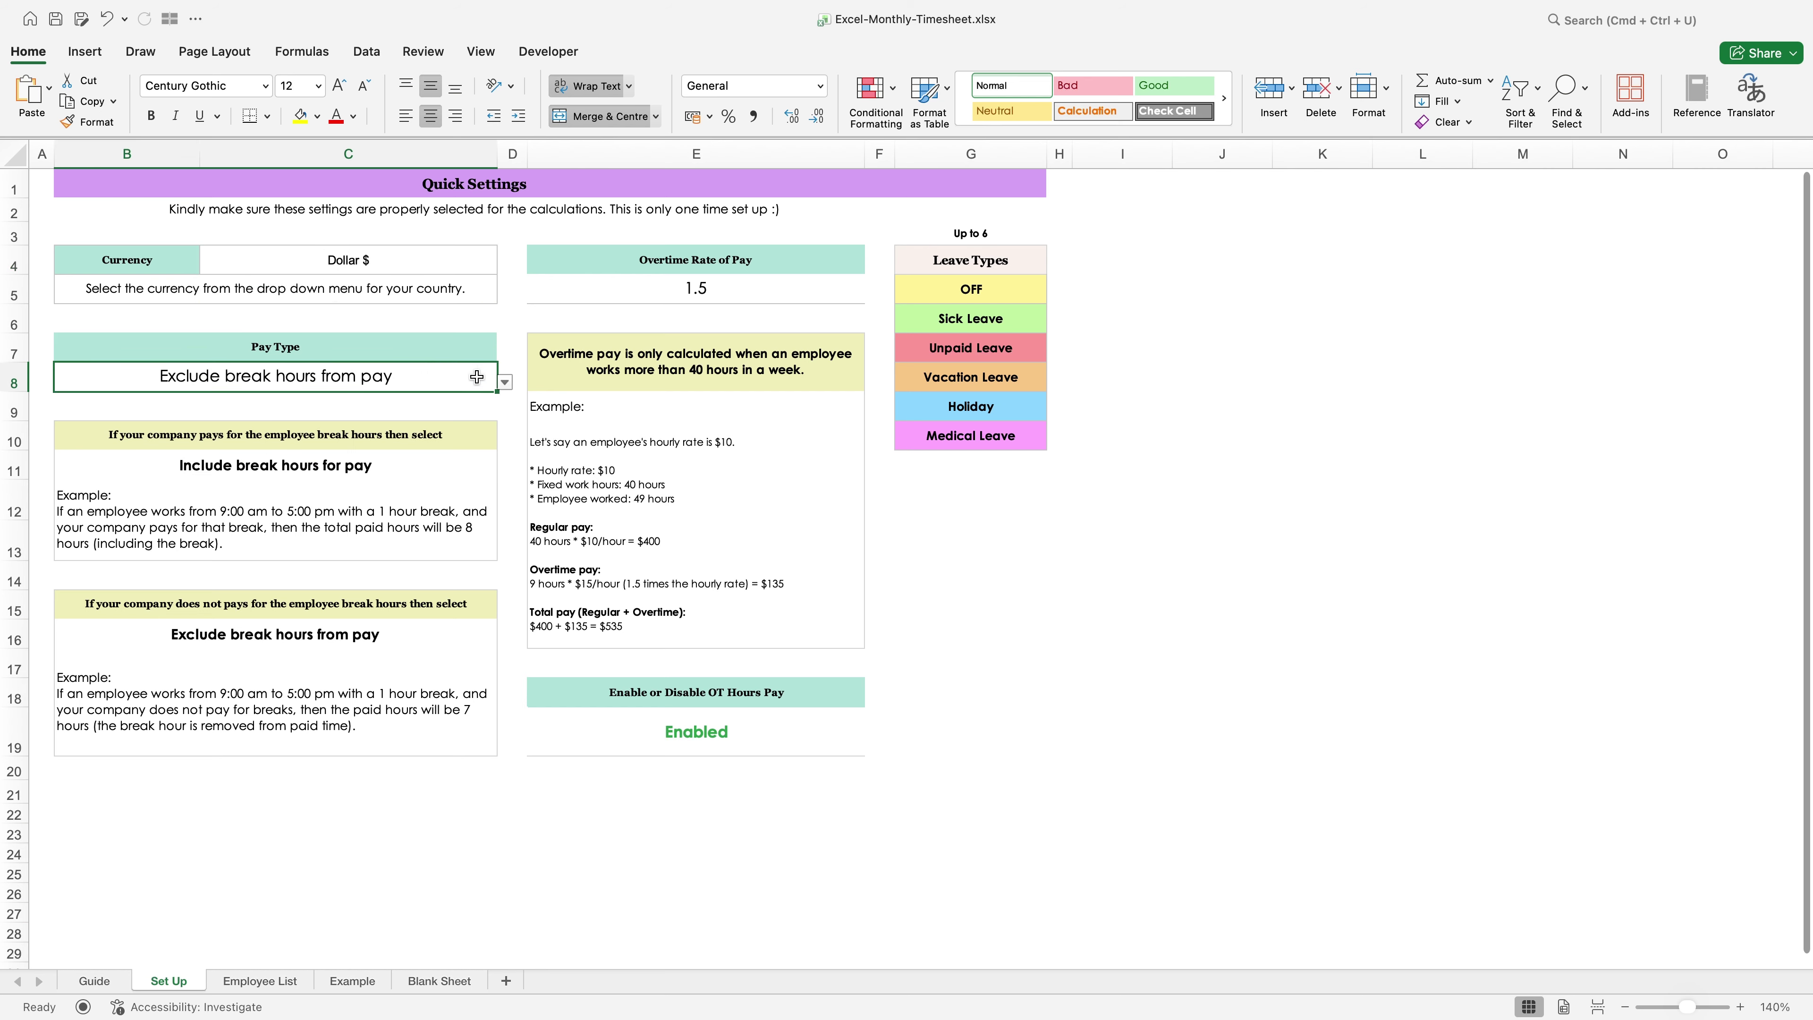
click(503, 384)
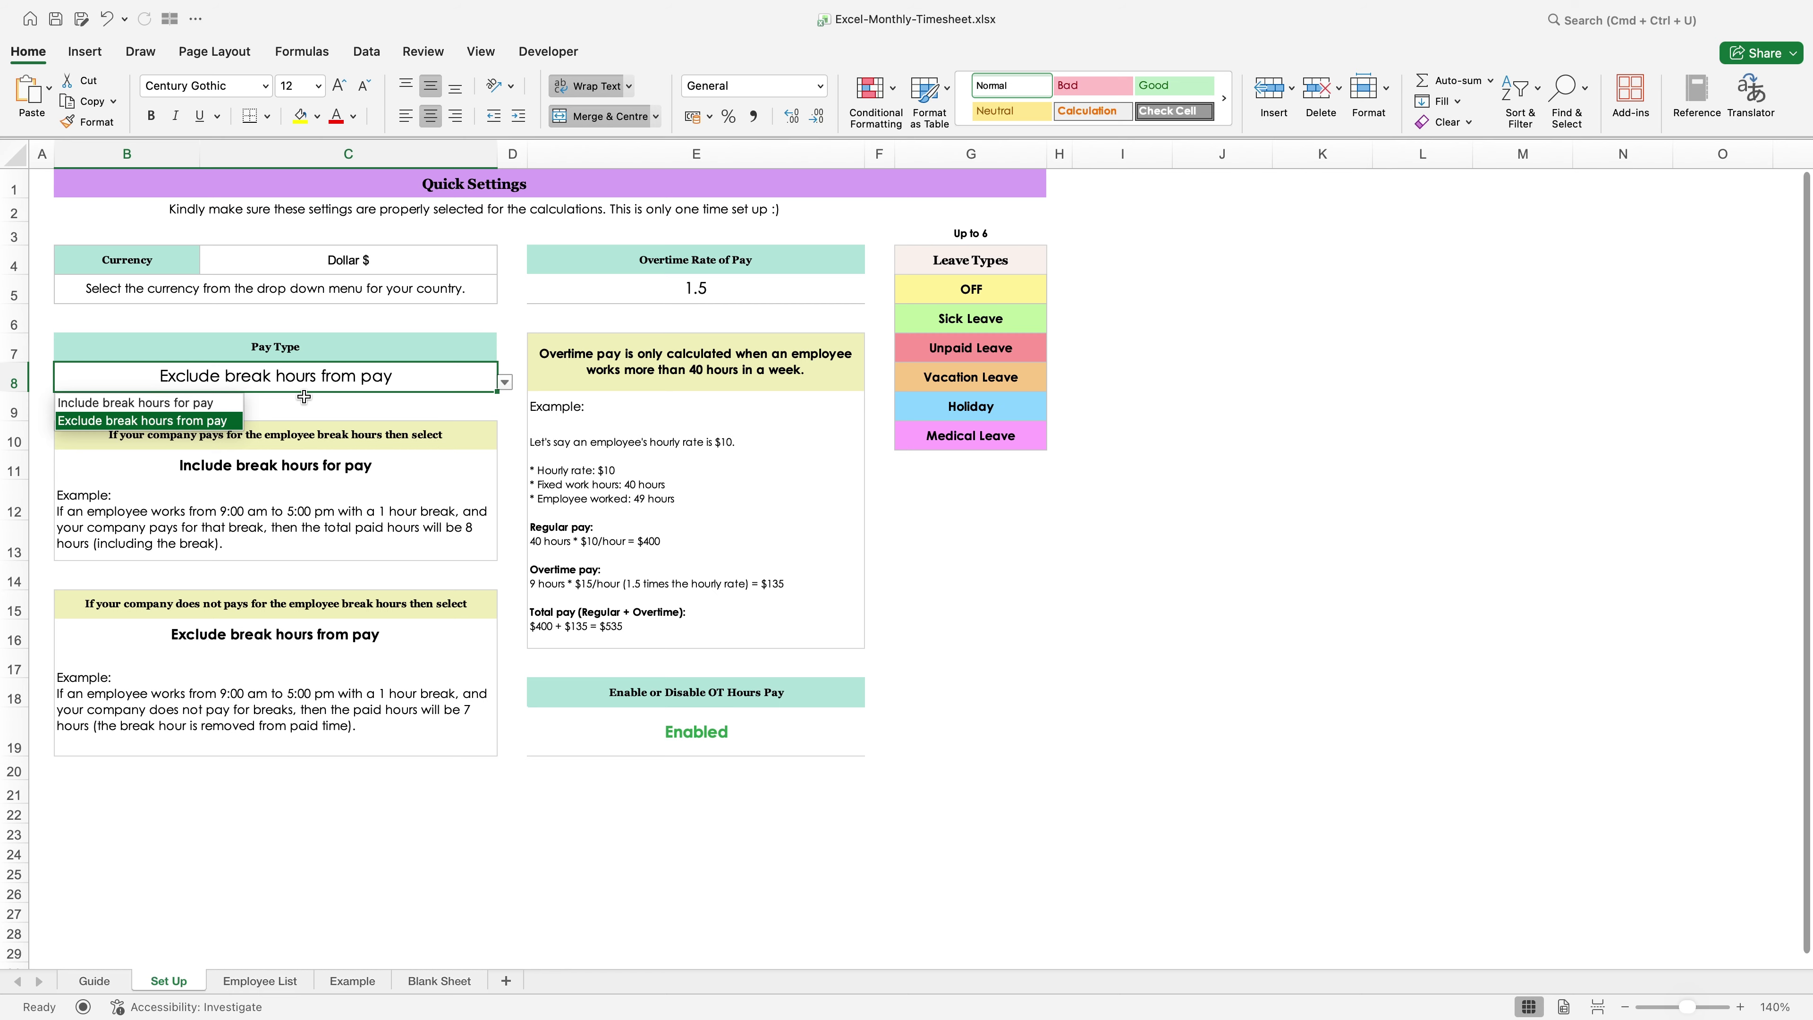
key(Escape)
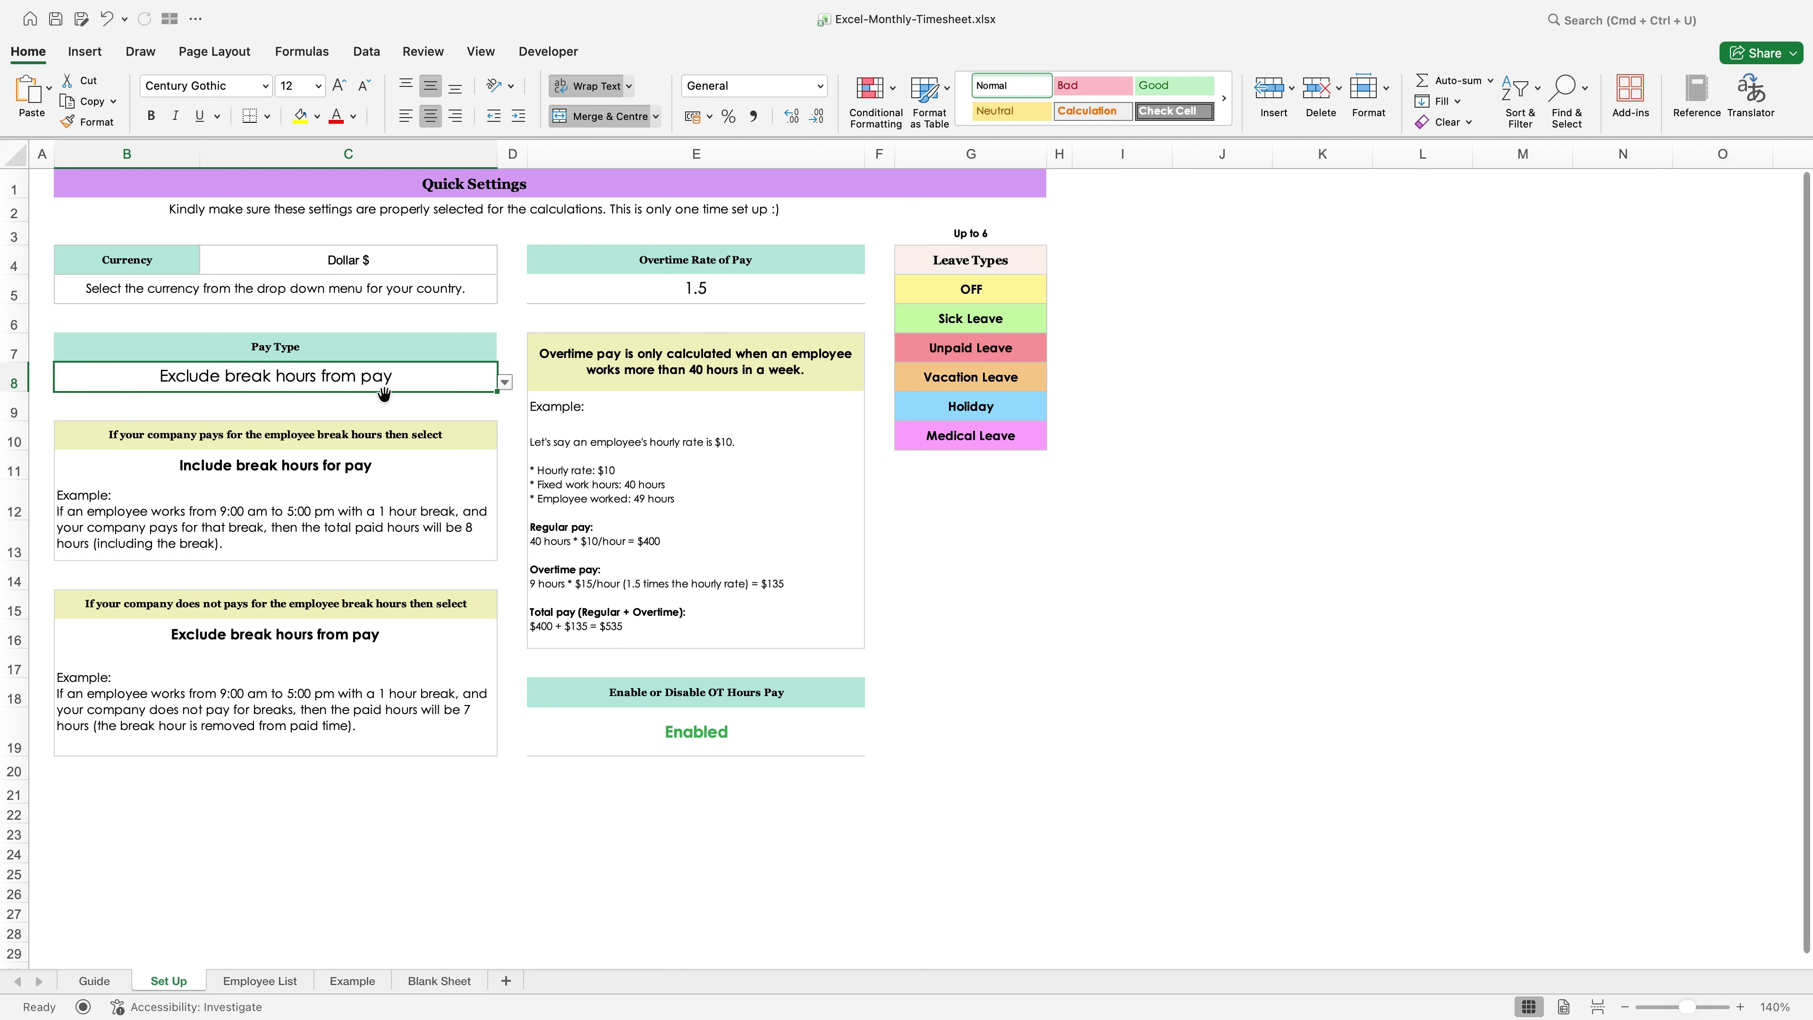
click(462, 409)
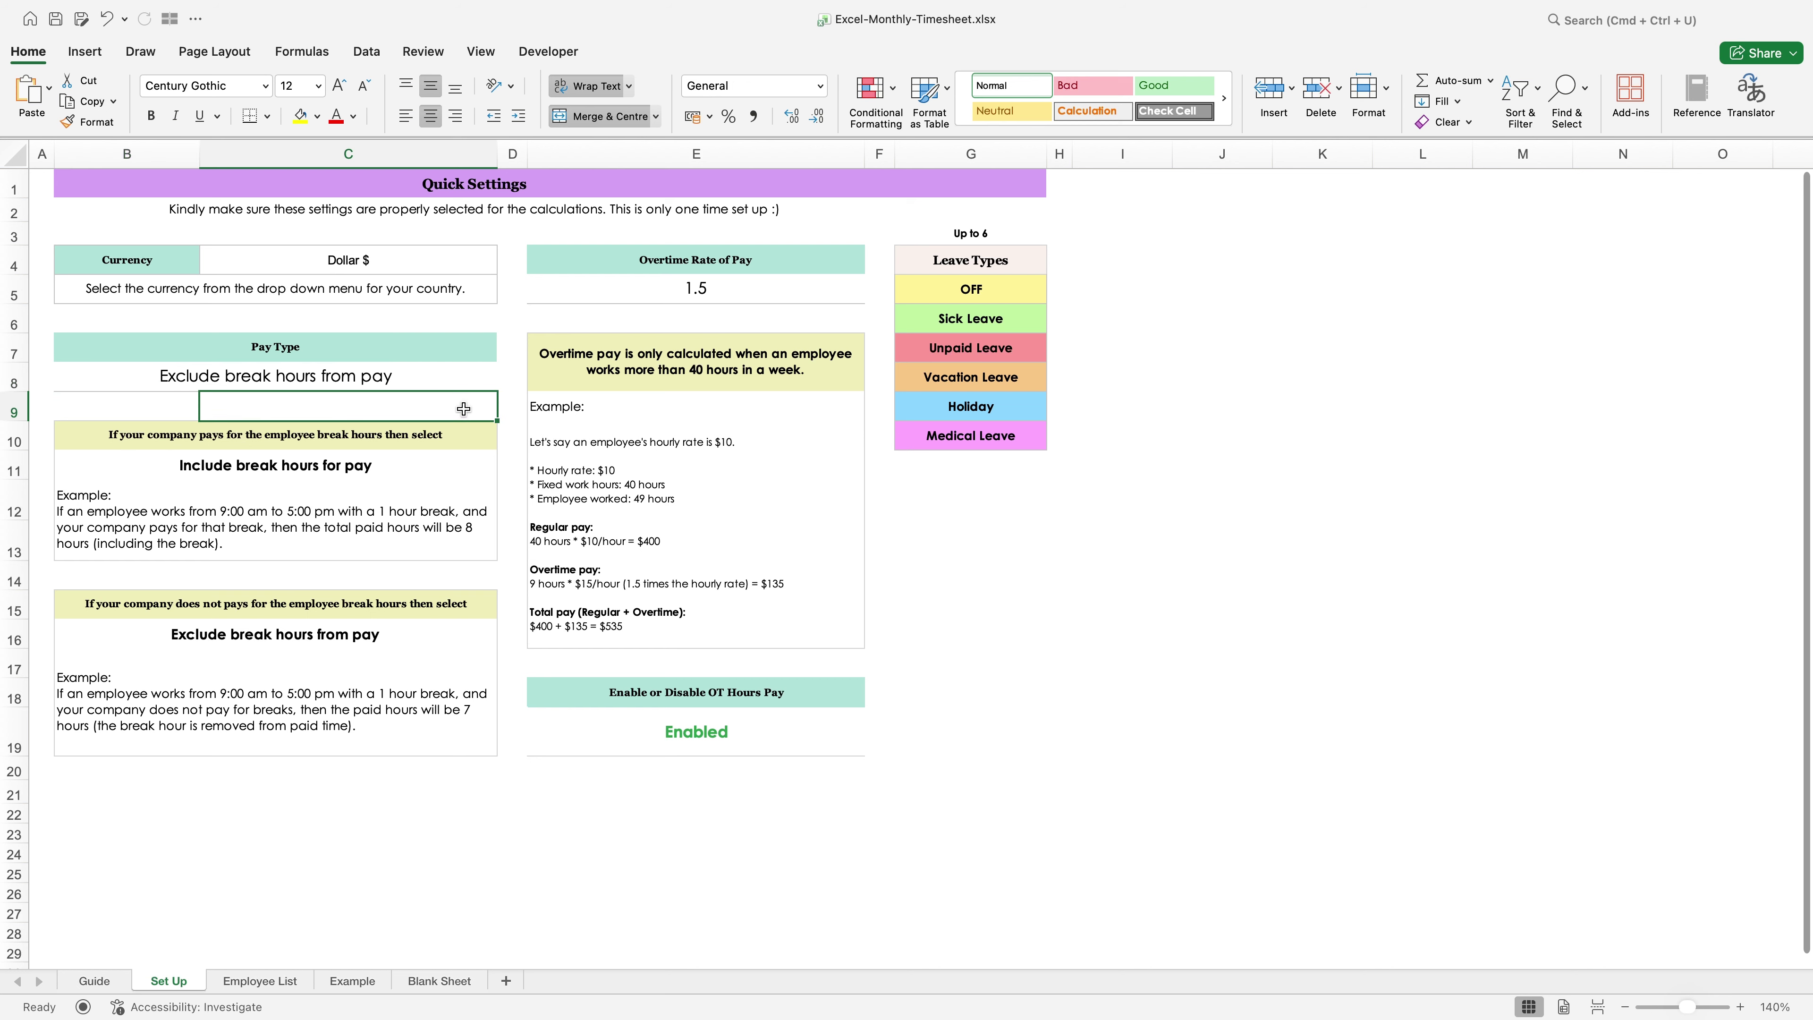
Step: Set the pay type to Include break hours for pay and review the explanations of both pay types
click(460, 382)
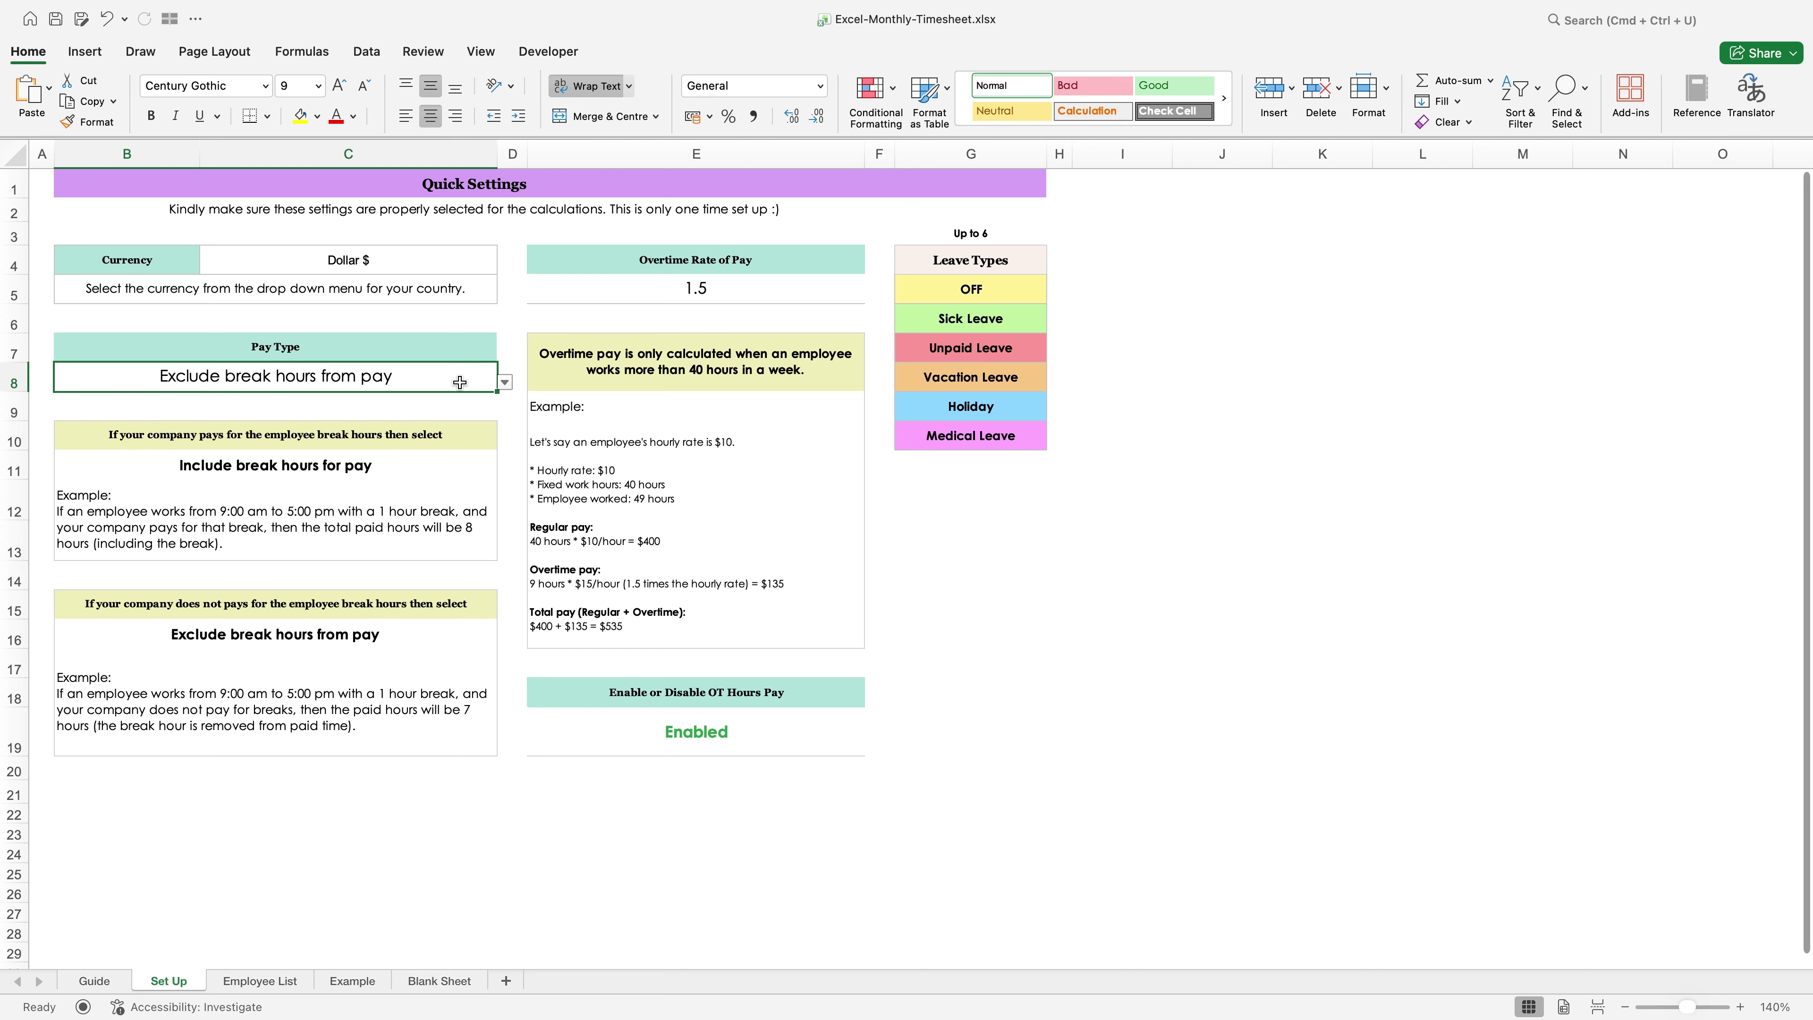
click(503, 384)
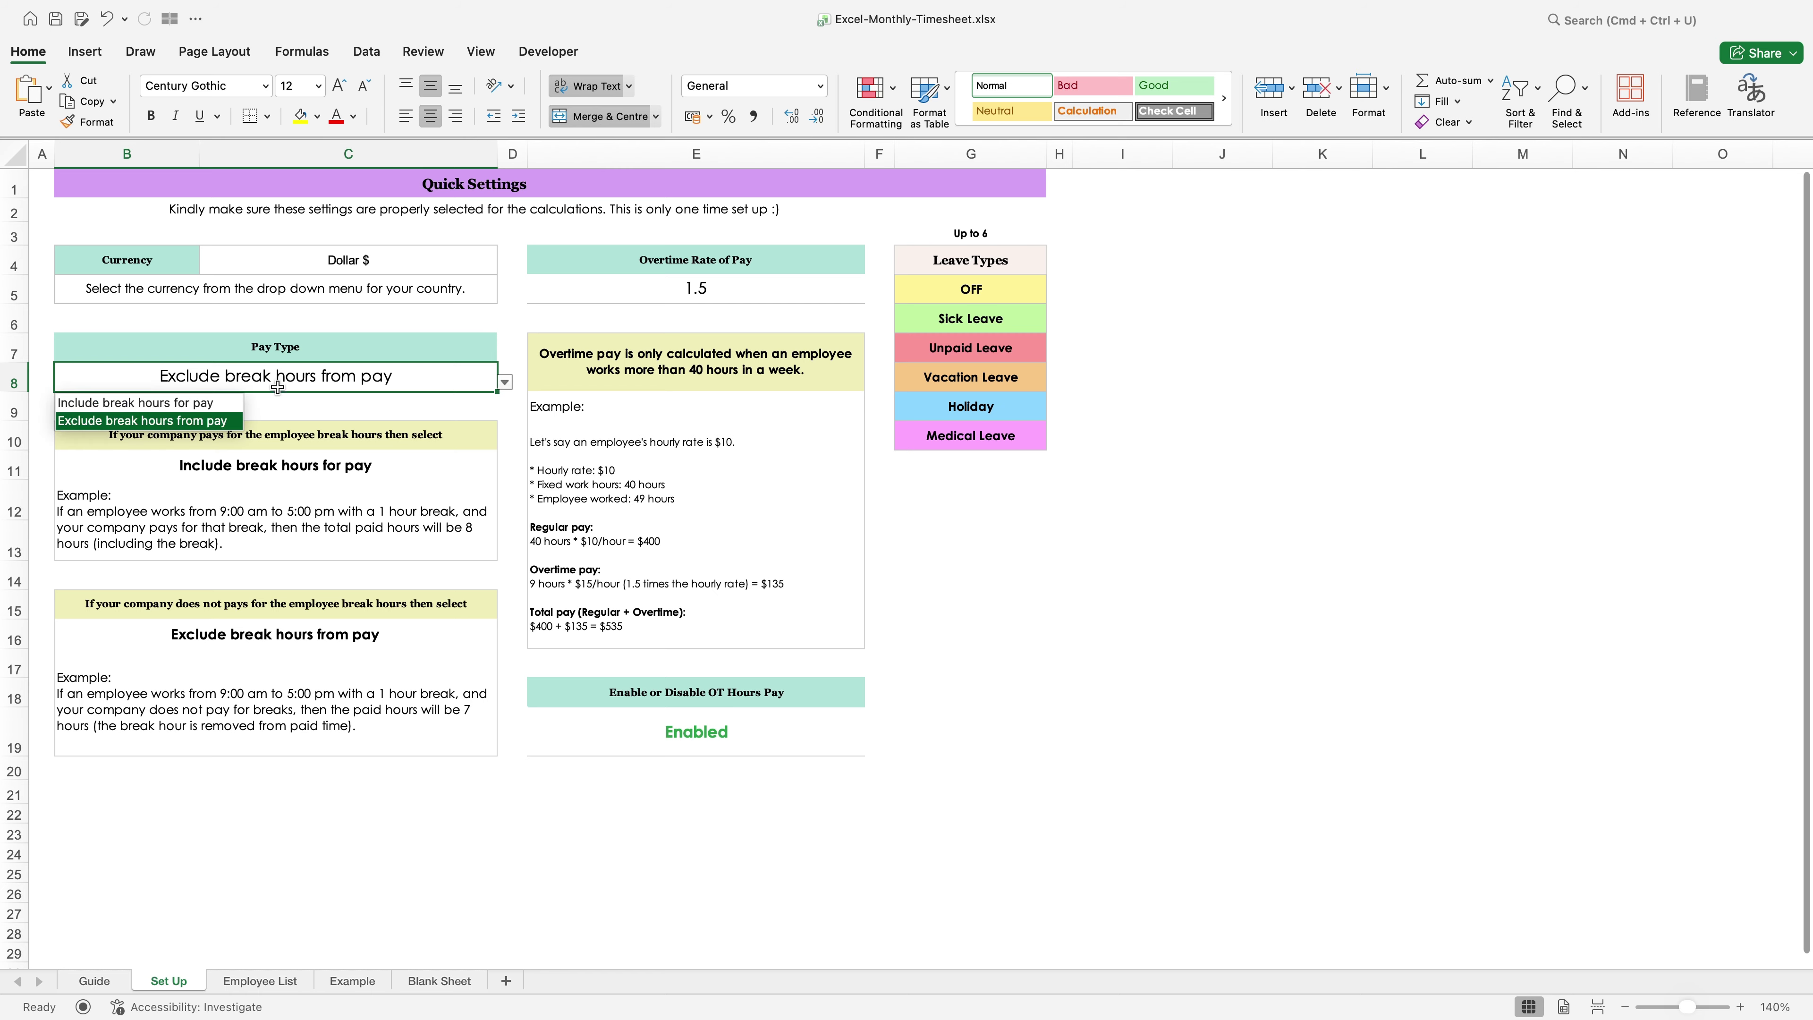
click(222, 398)
click(390, 404)
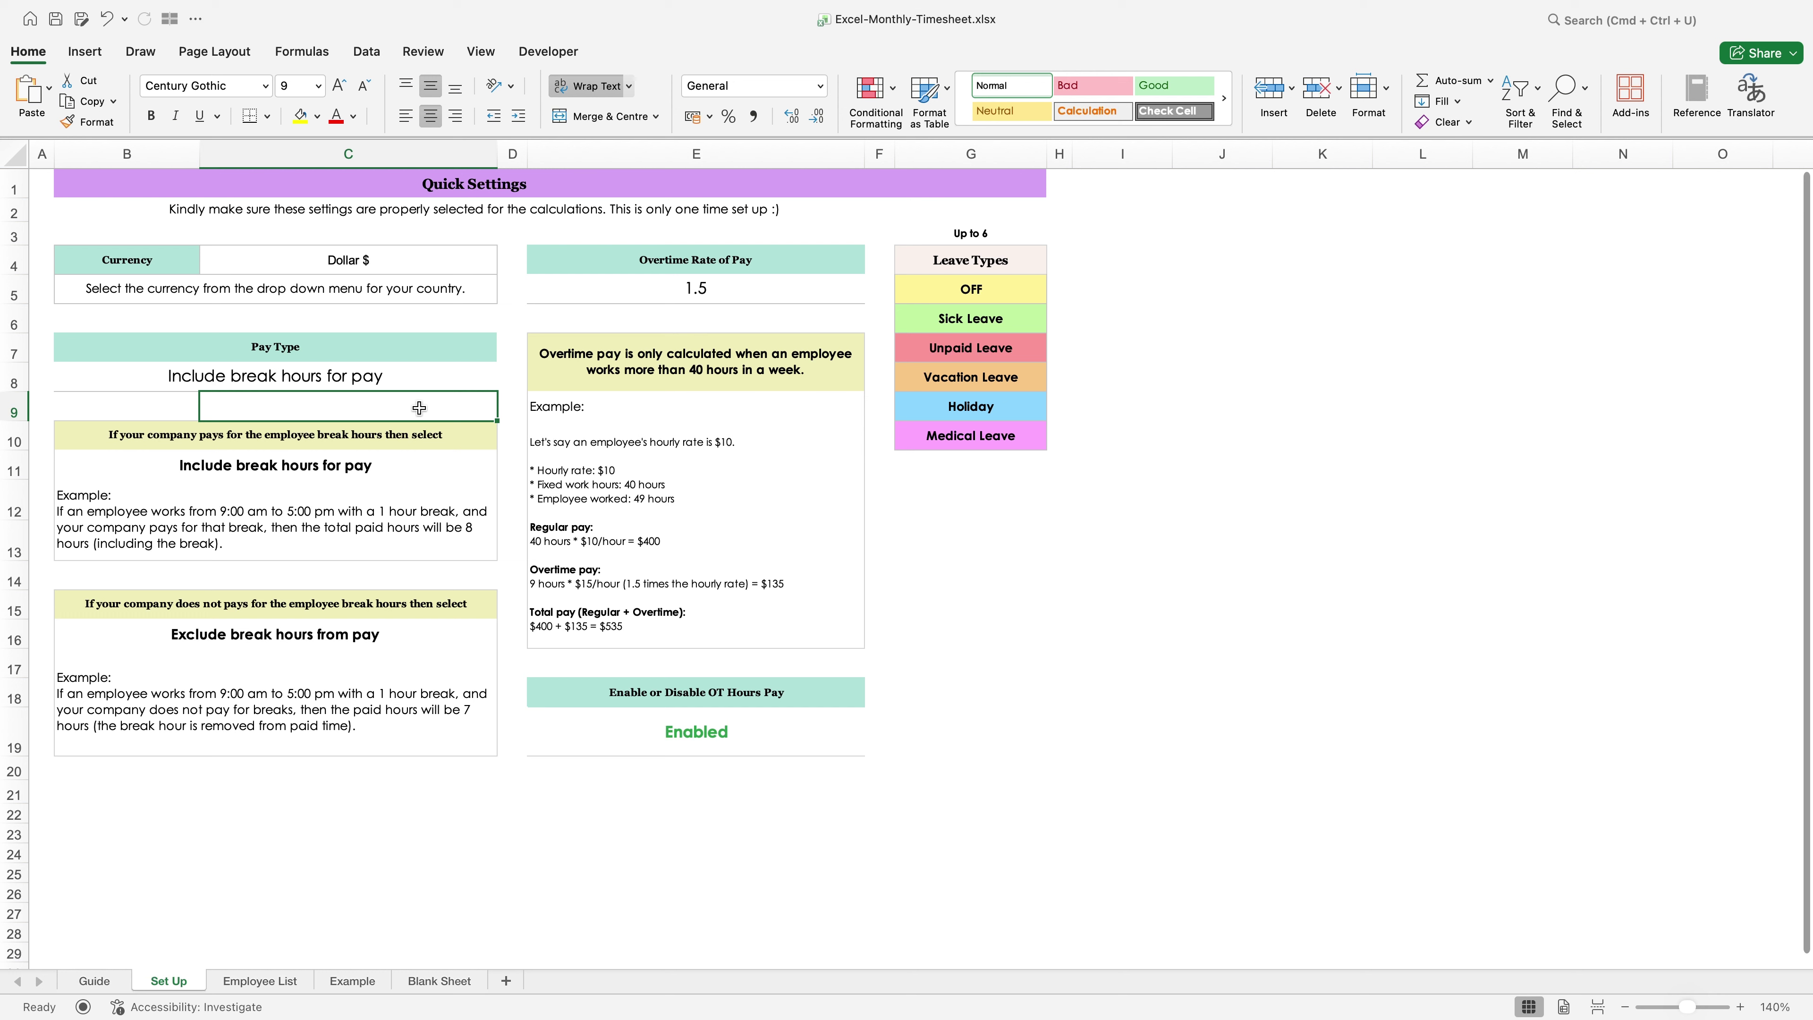
drag(453, 434, 428, 529)
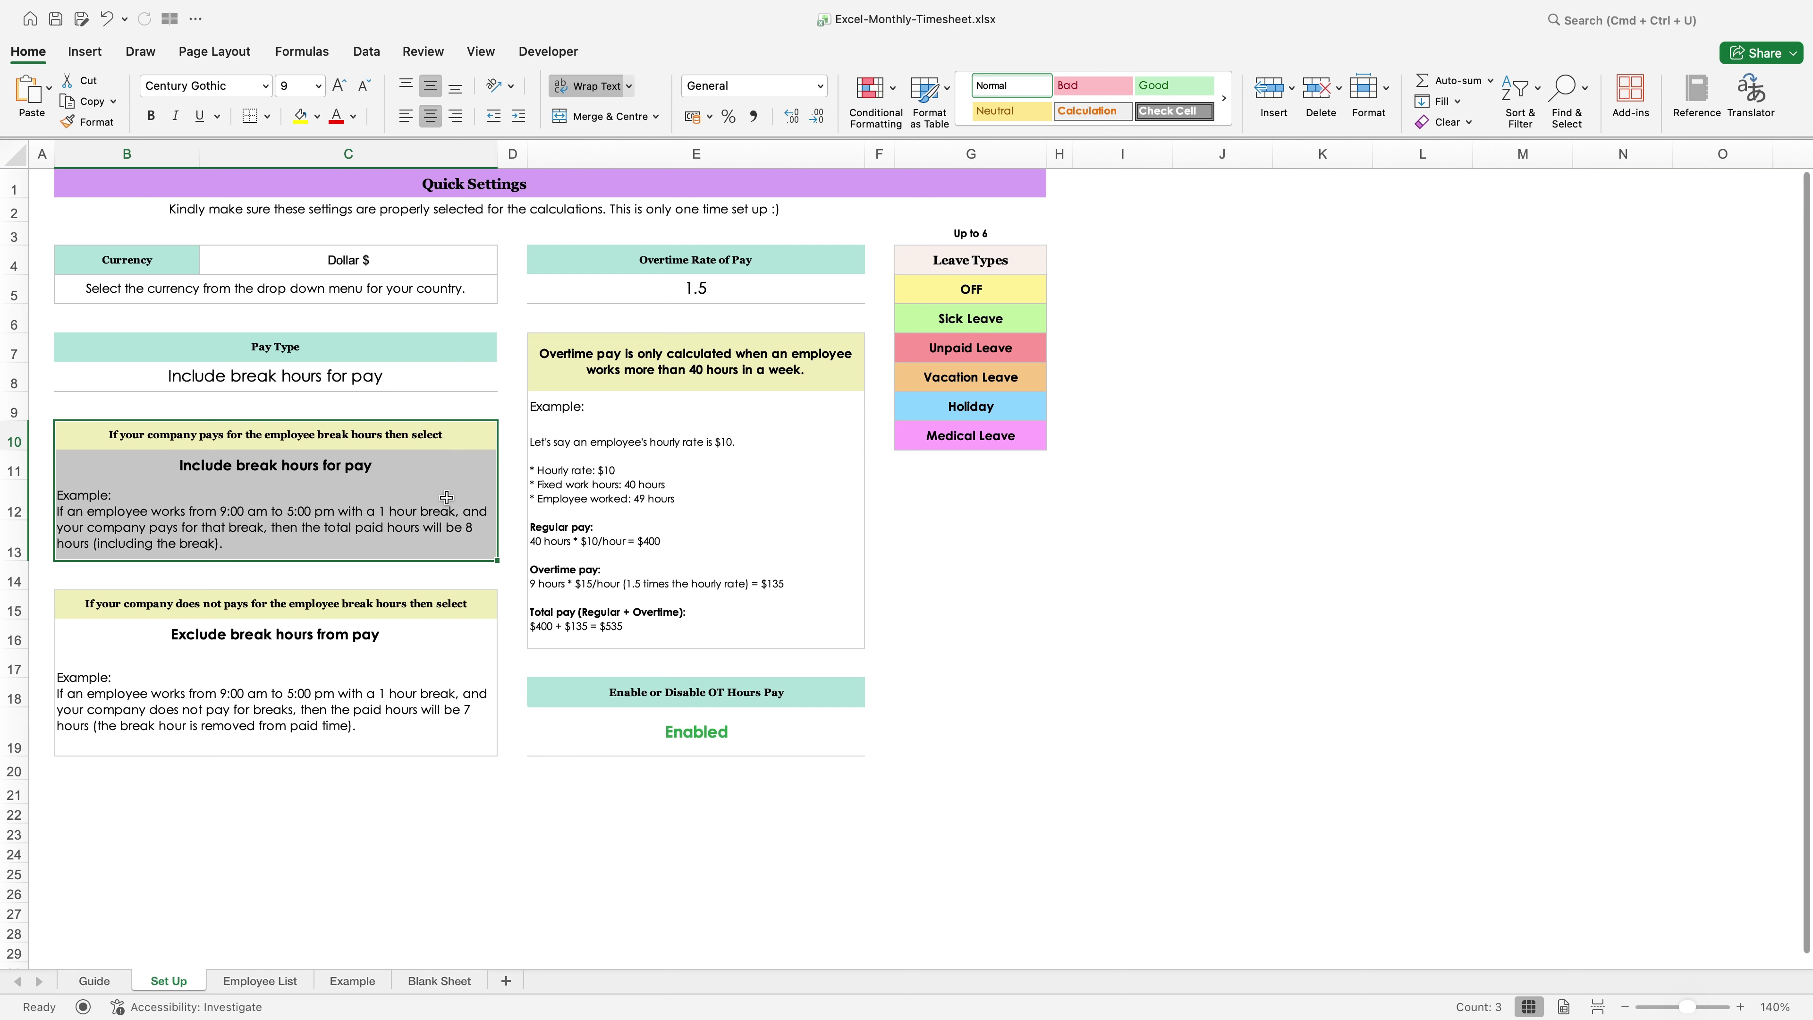
drag(400, 606, 409, 688)
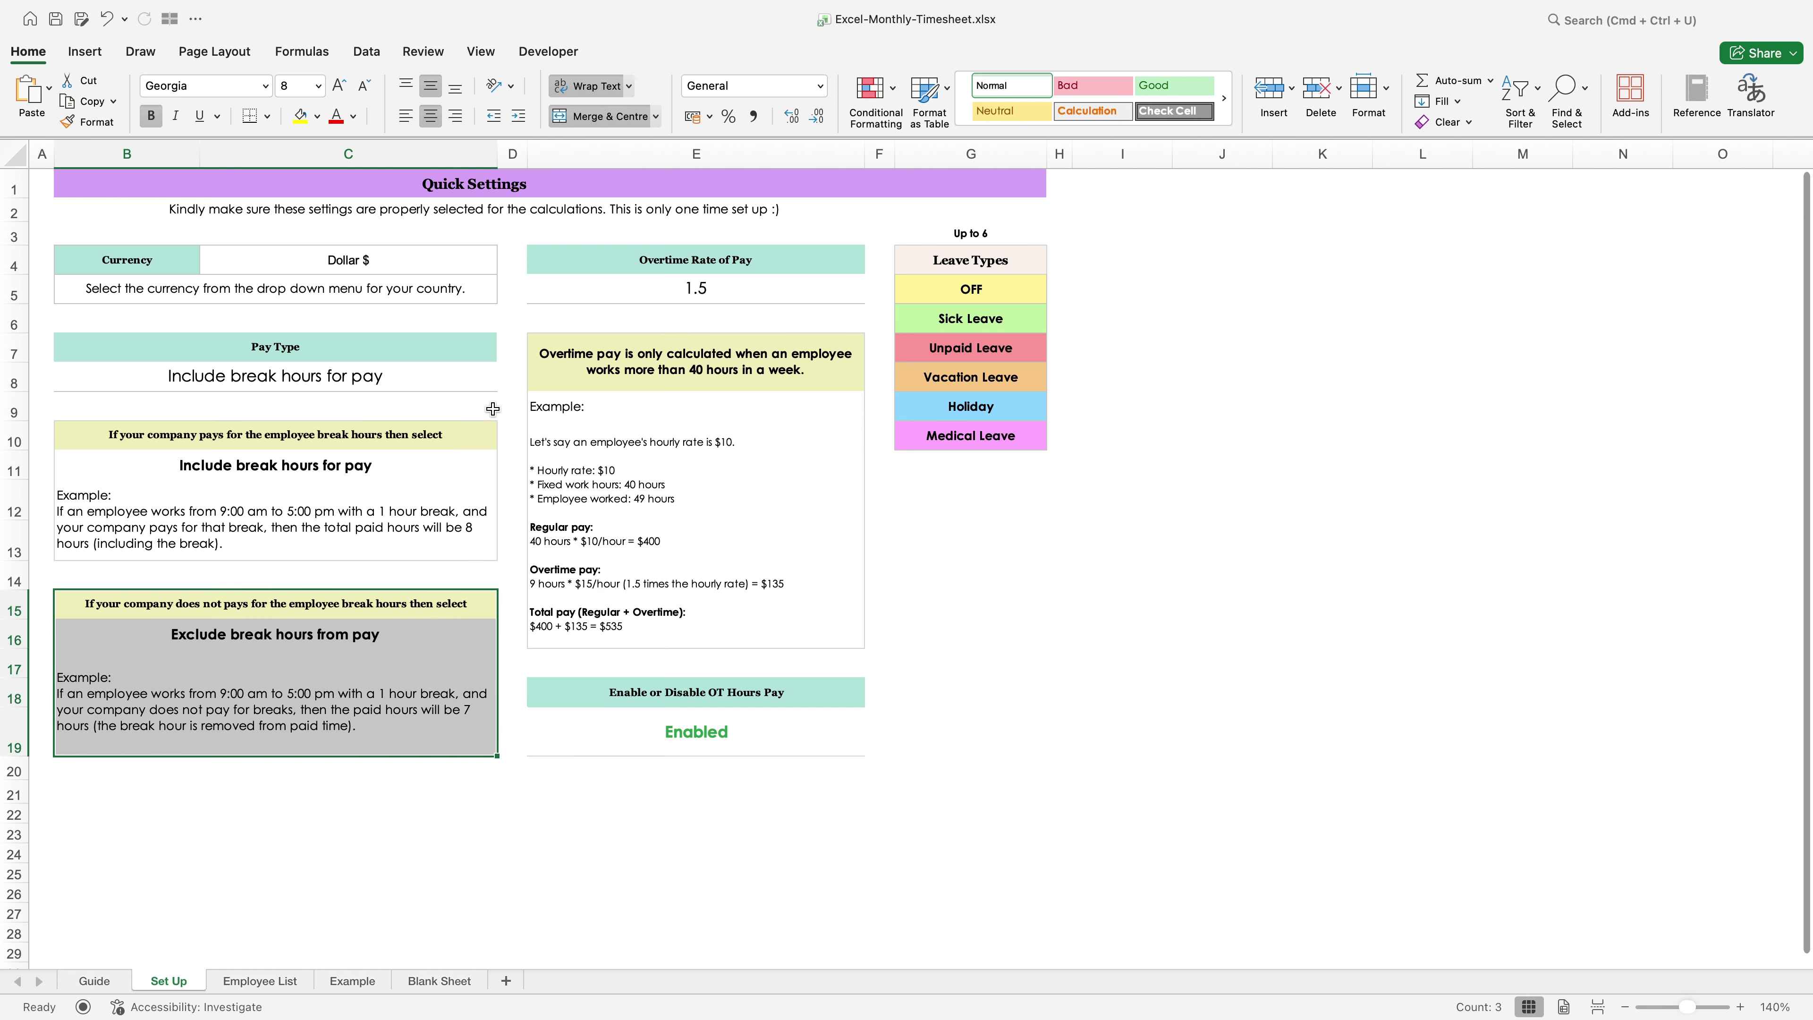
Step: Set the pay type to Exclude break hours from pay
click(488, 379)
click(505, 382)
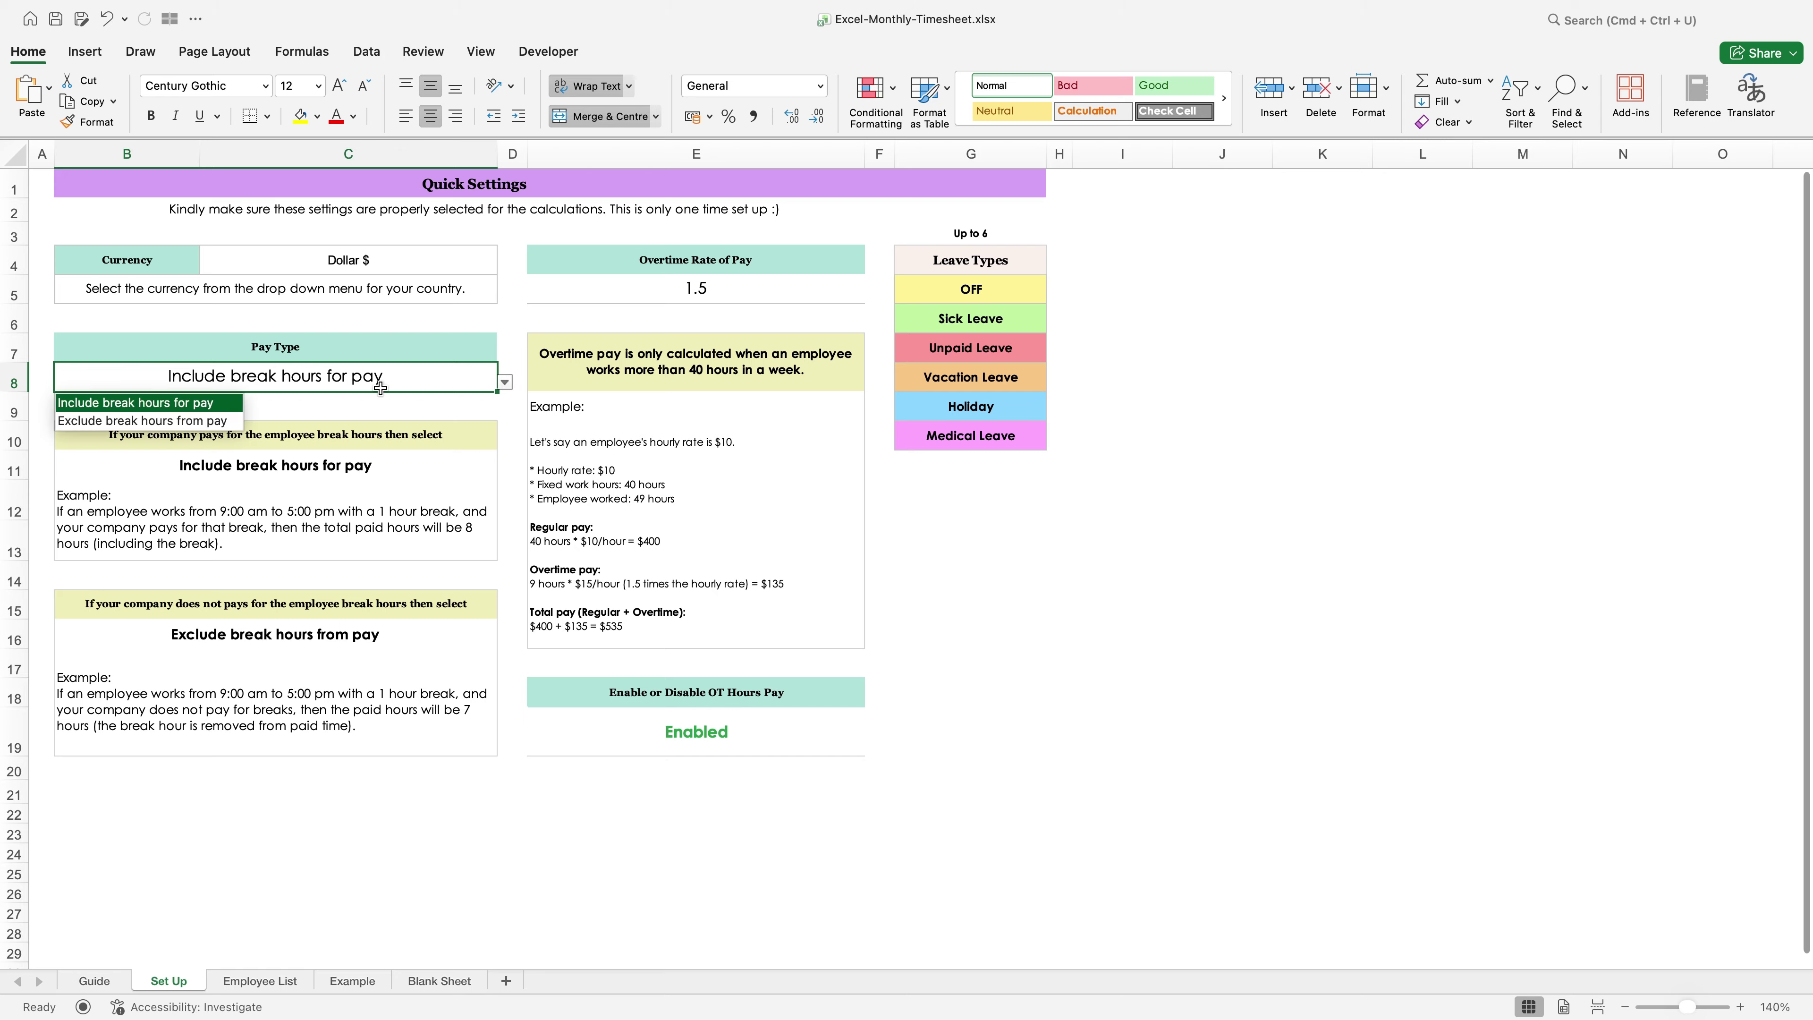
click(201, 422)
click(286, 410)
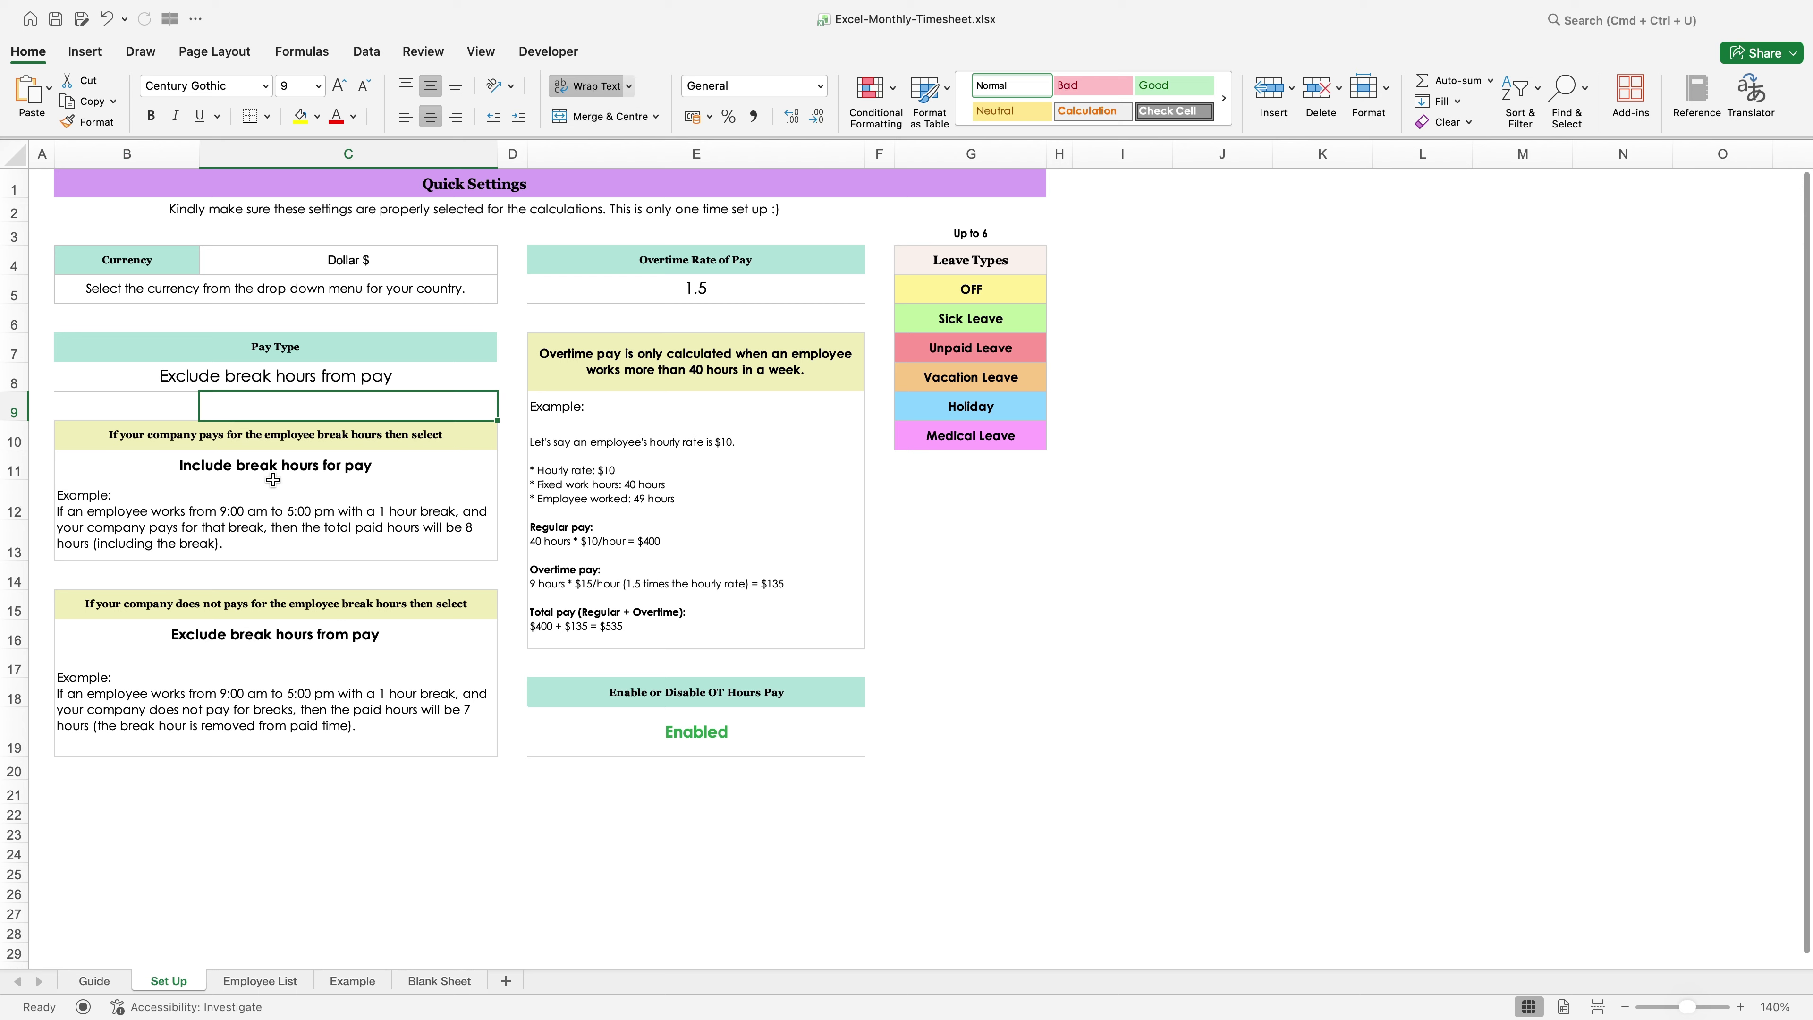
click(548, 866)
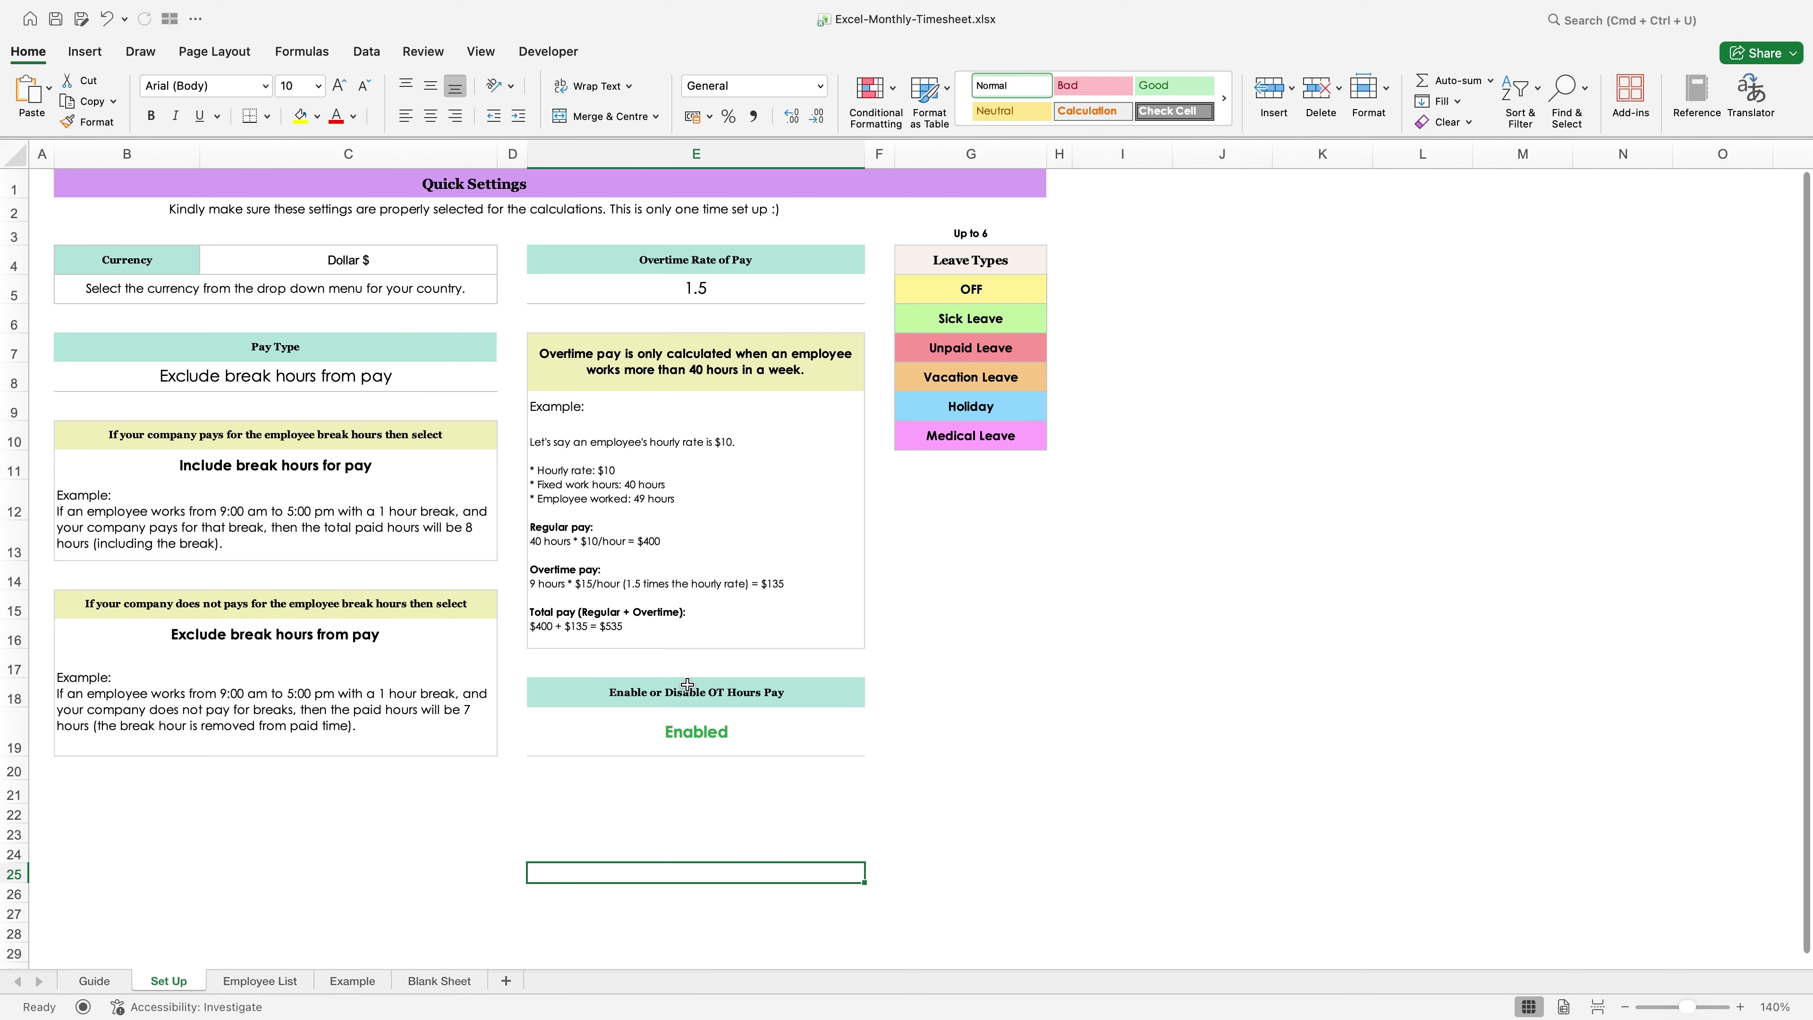
Step: Set the overtime rate of pay to 1.5 and review the overtime calculation example beneath it
click(742, 290)
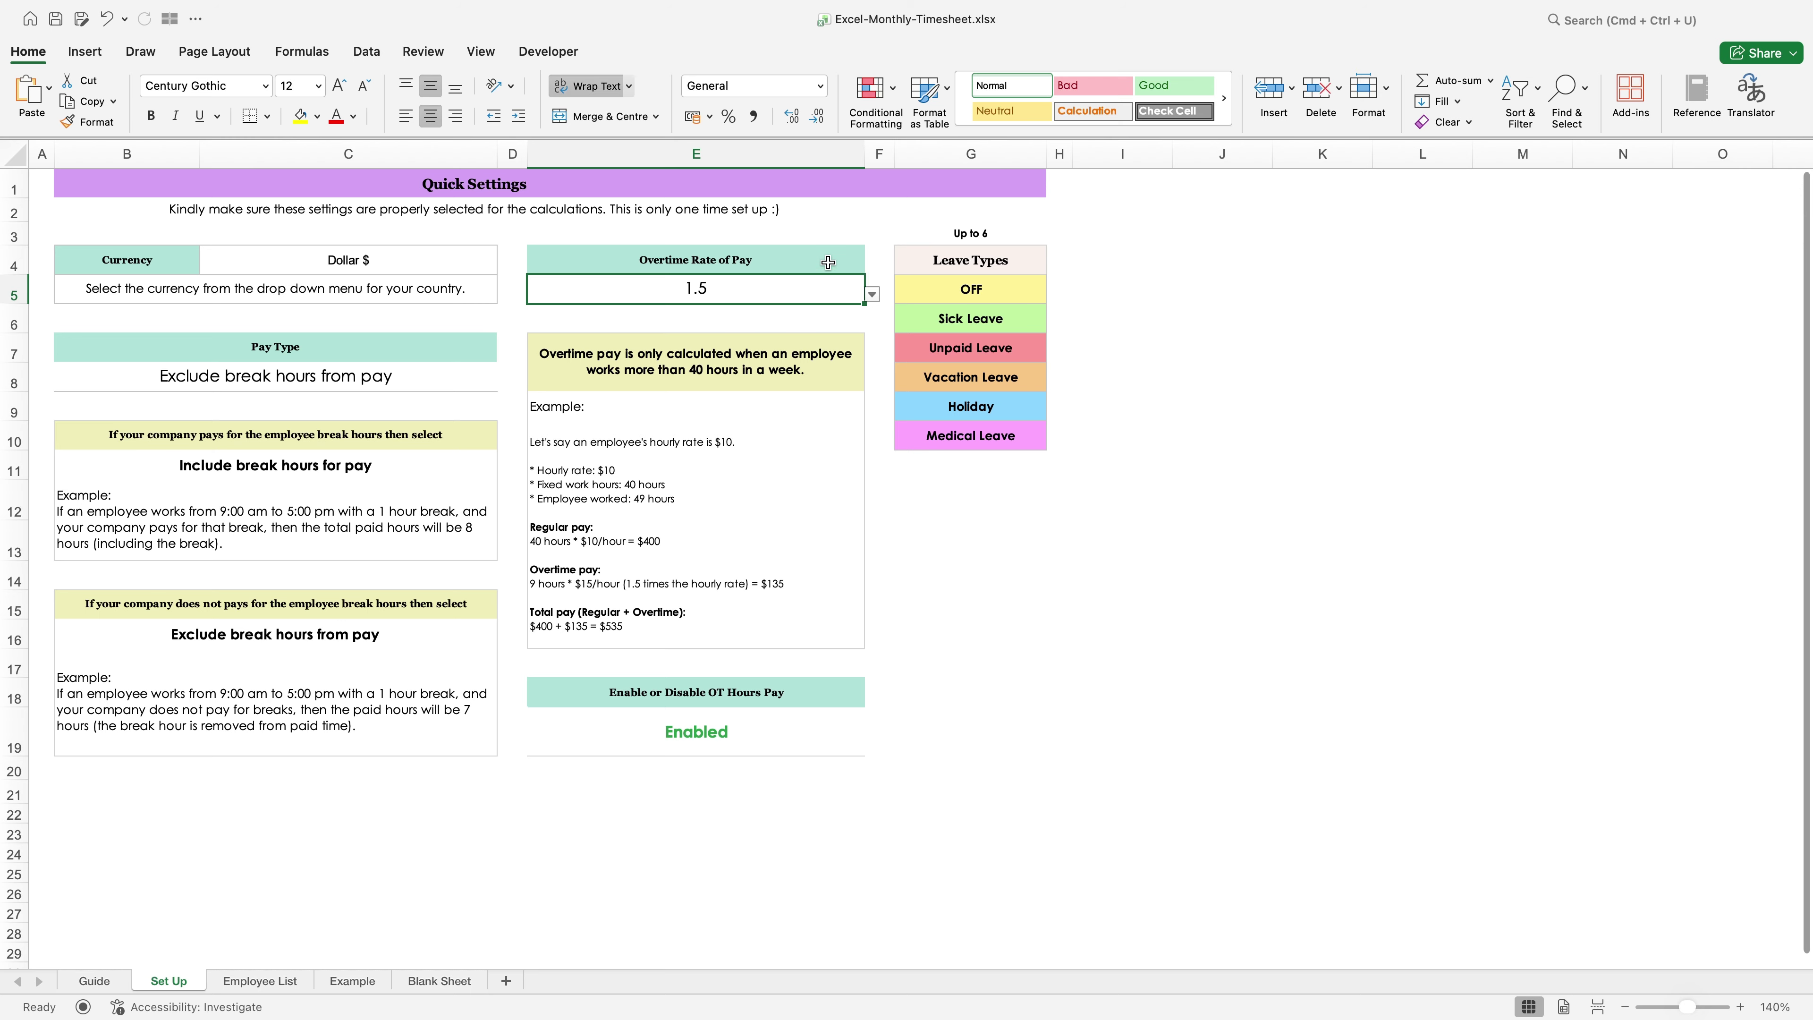
drag(828, 263, 822, 279)
click(840, 295)
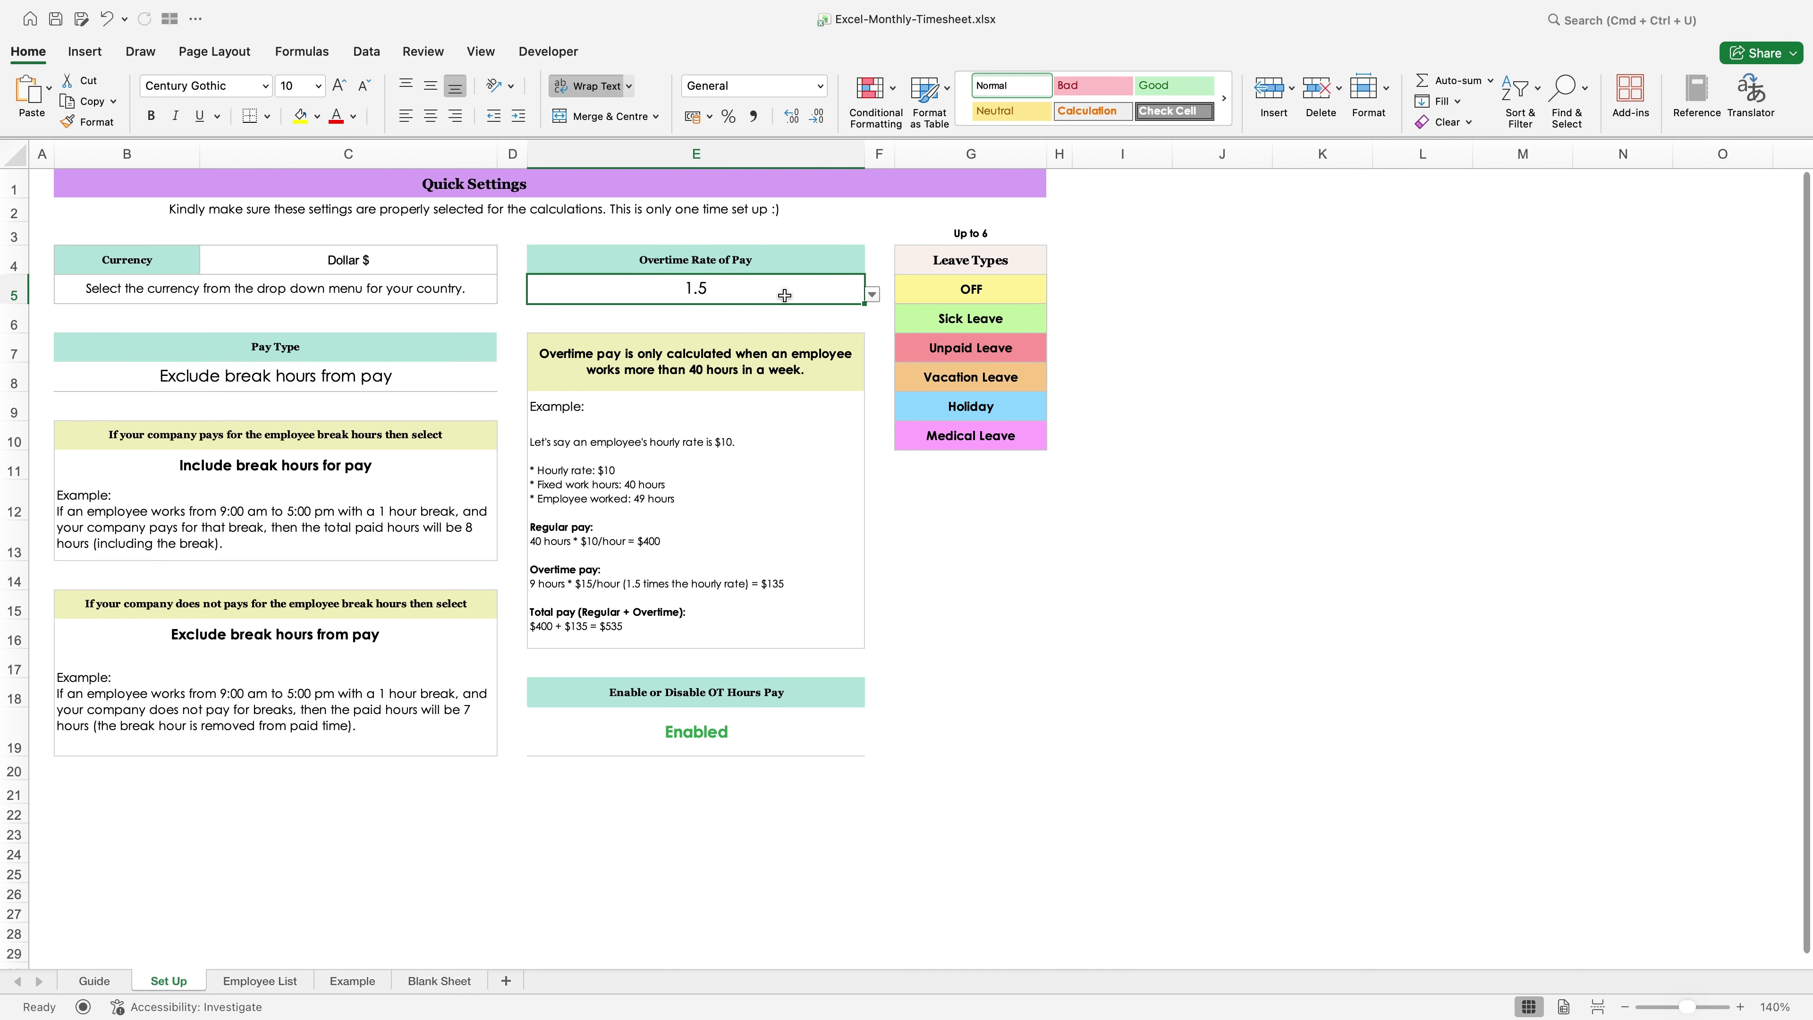
click(872, 295)
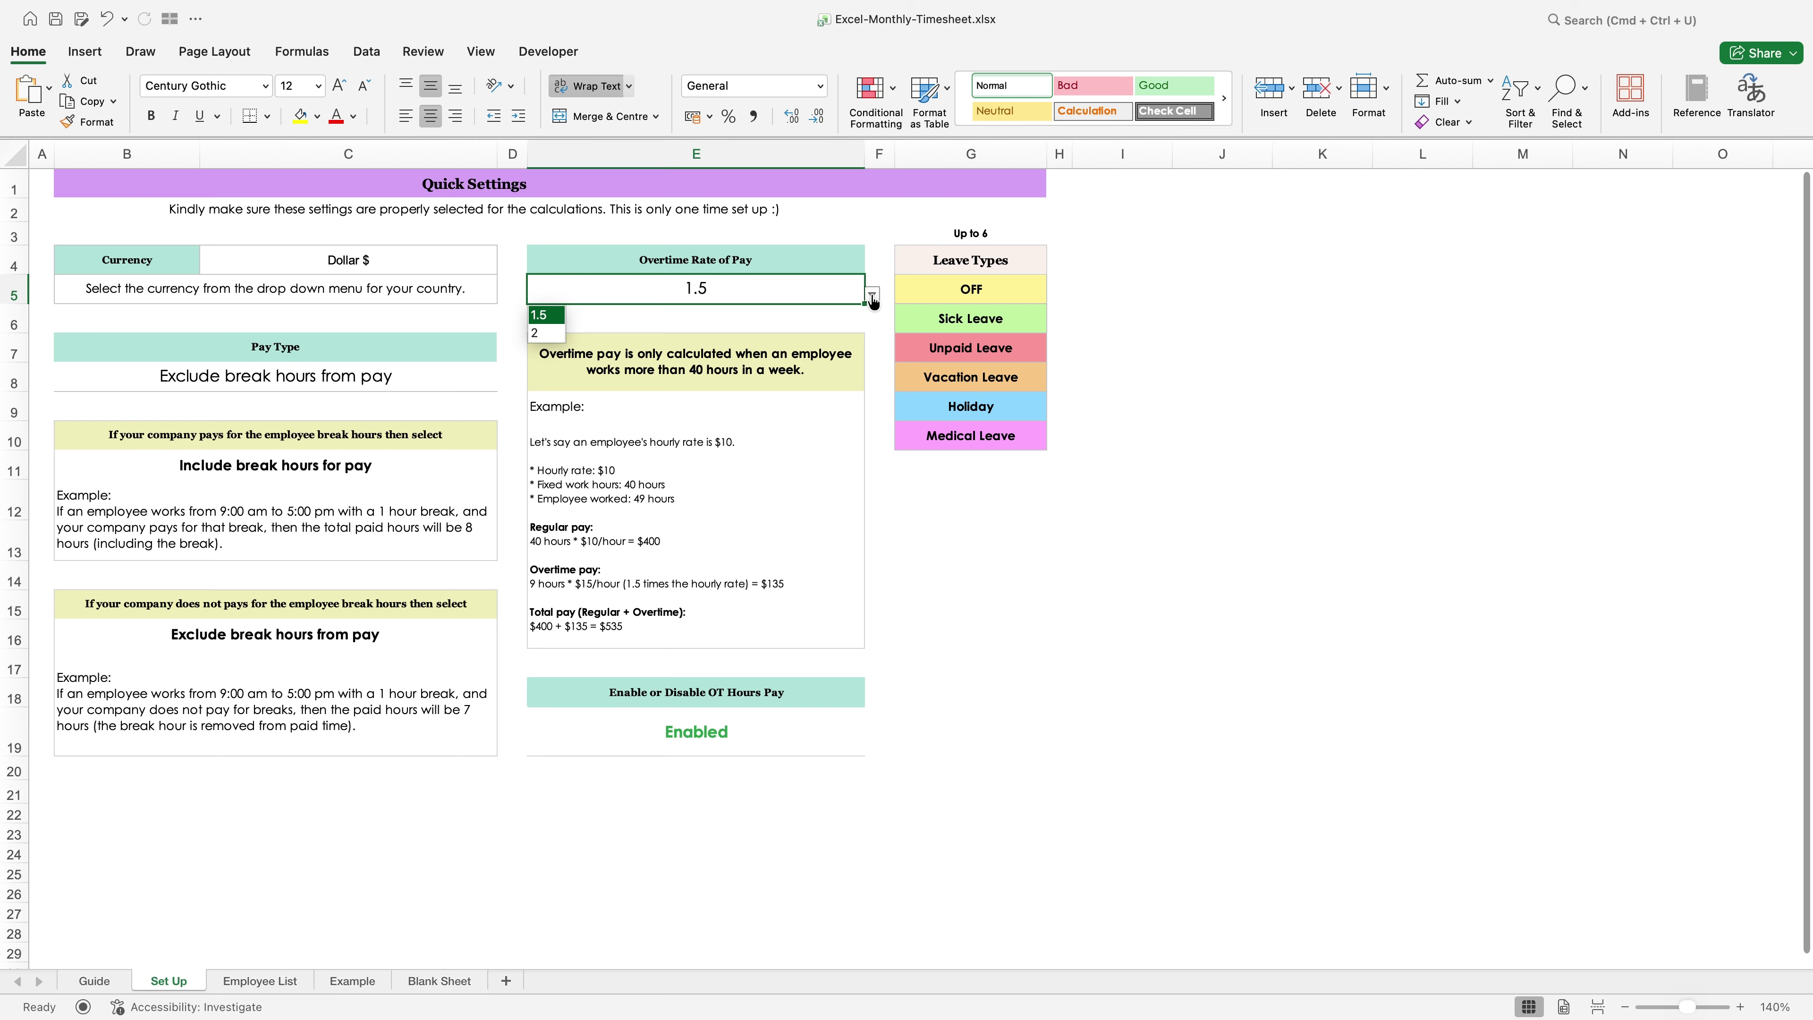
click(556, 317)
click(686, 377)
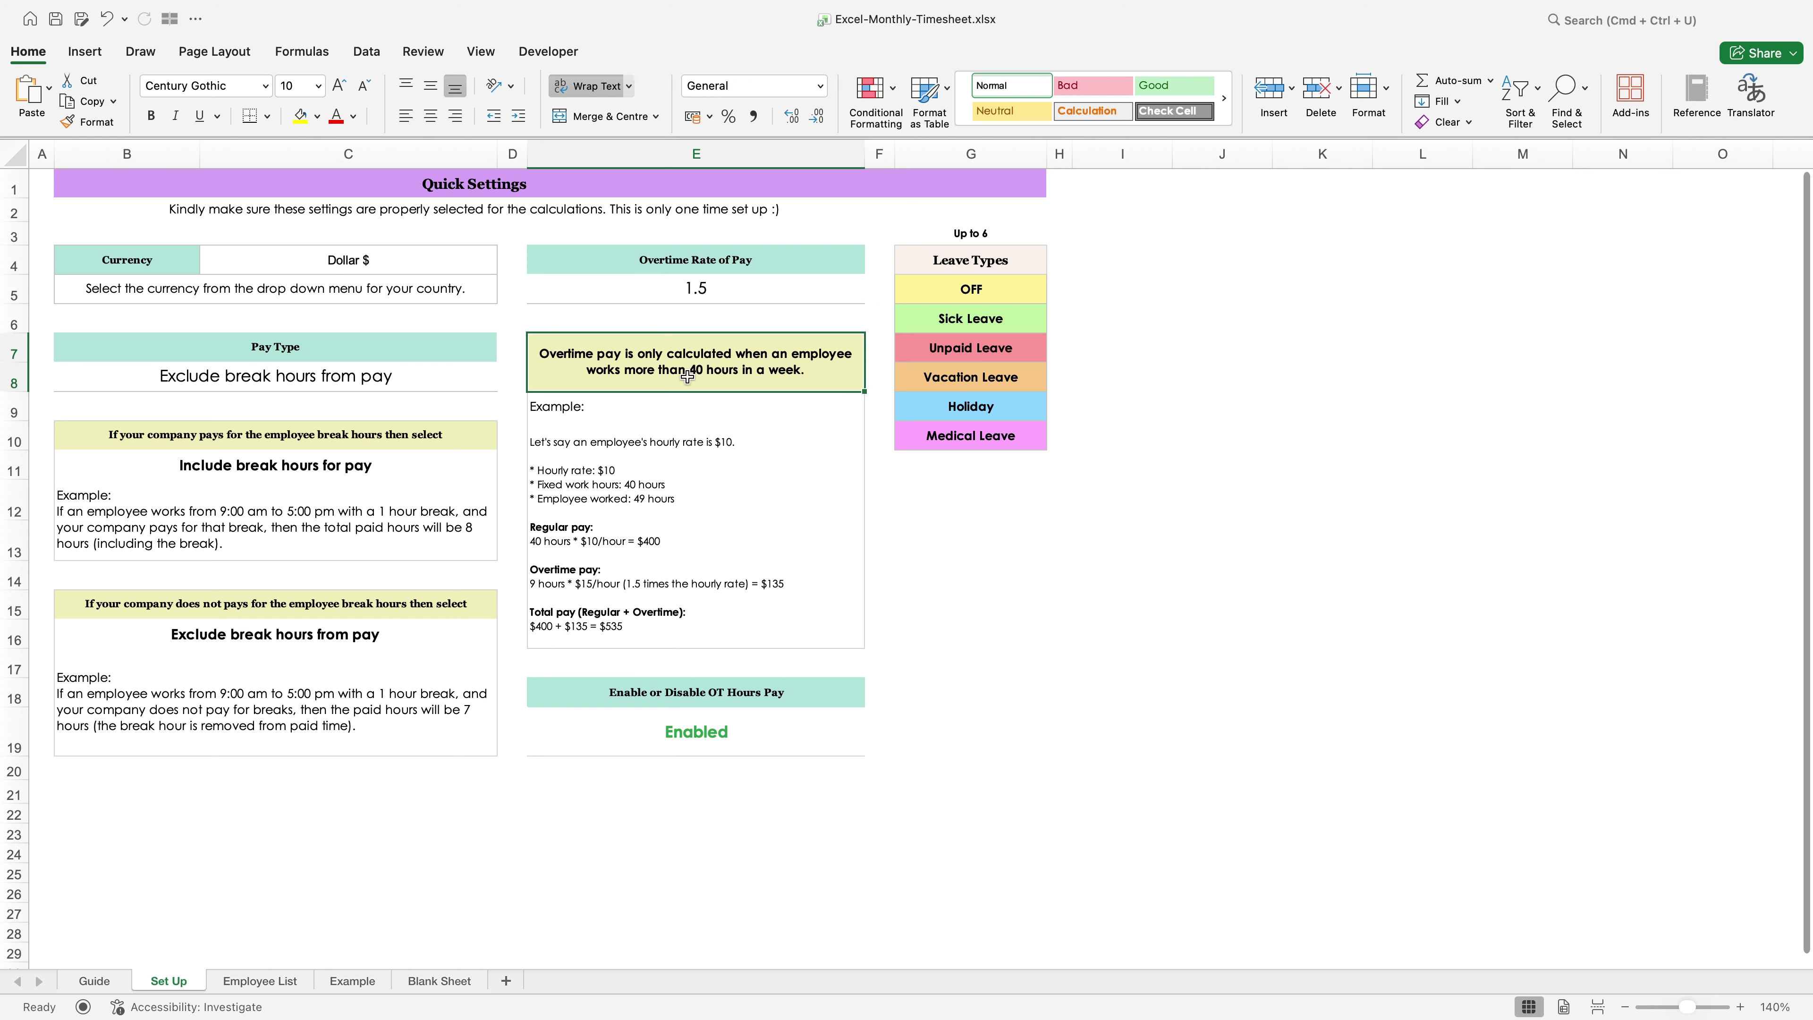
drag(687, 376, 676, 450)
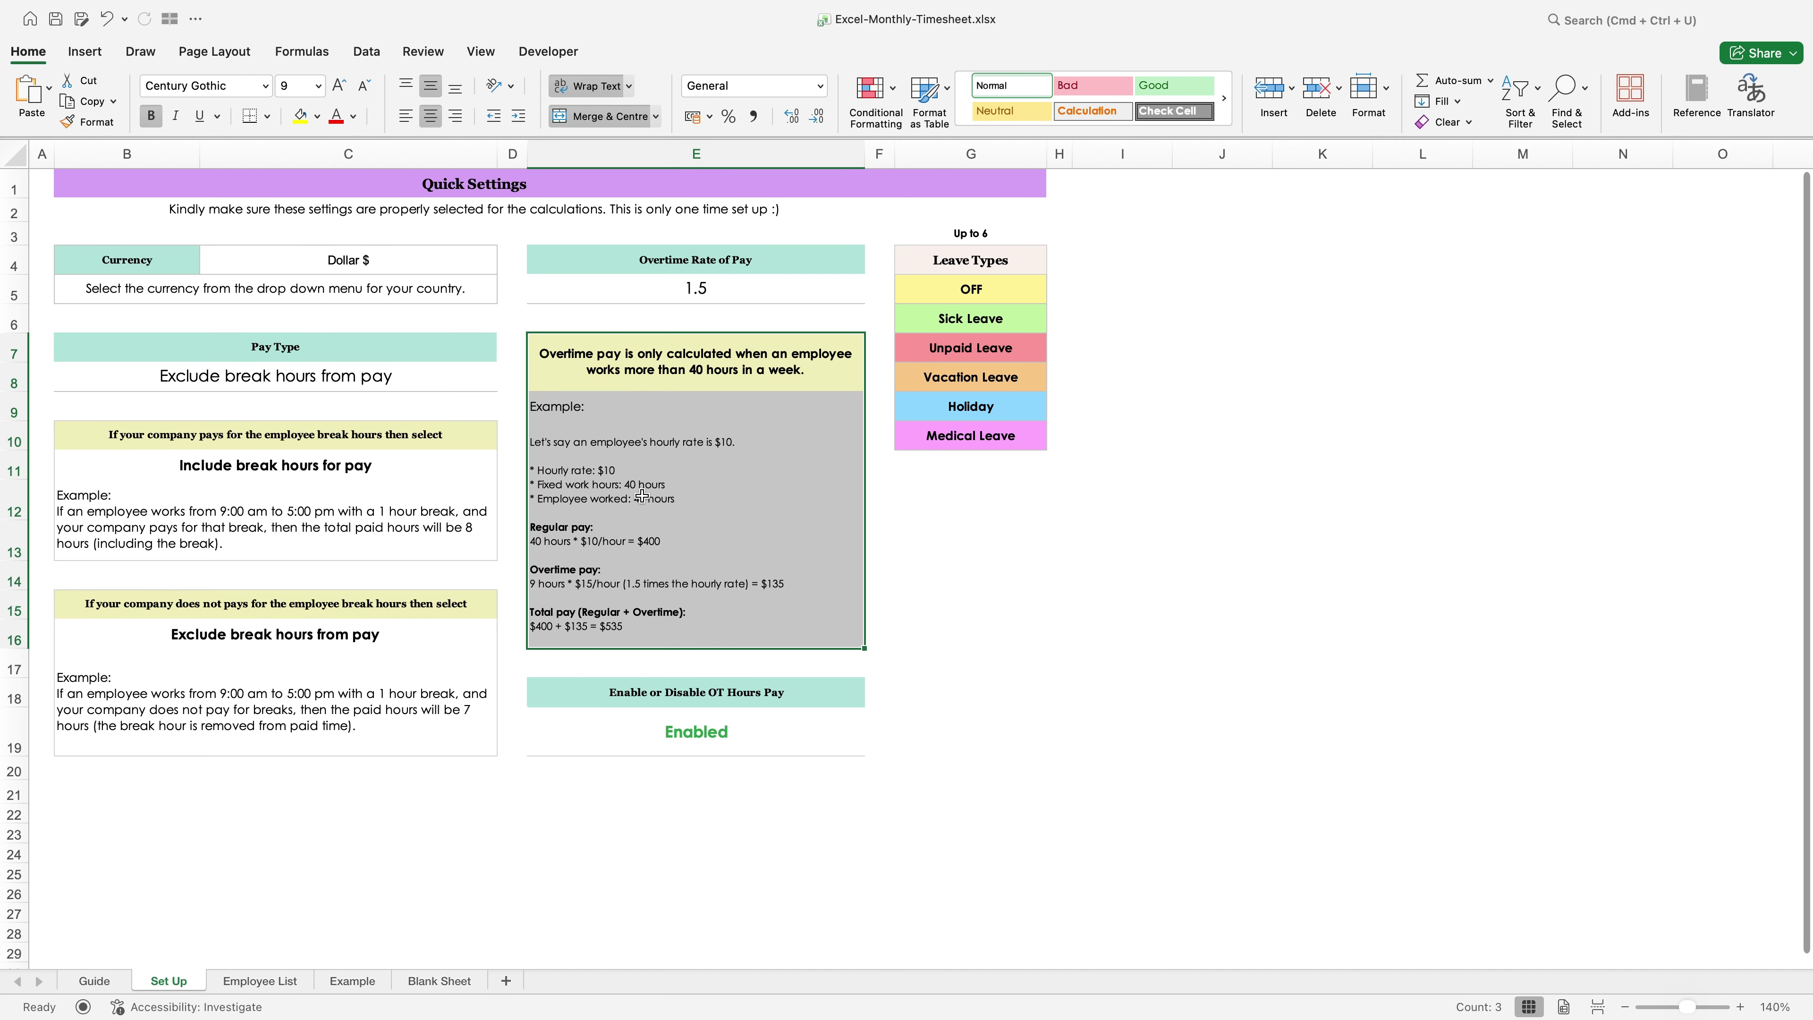
click(682, 362)
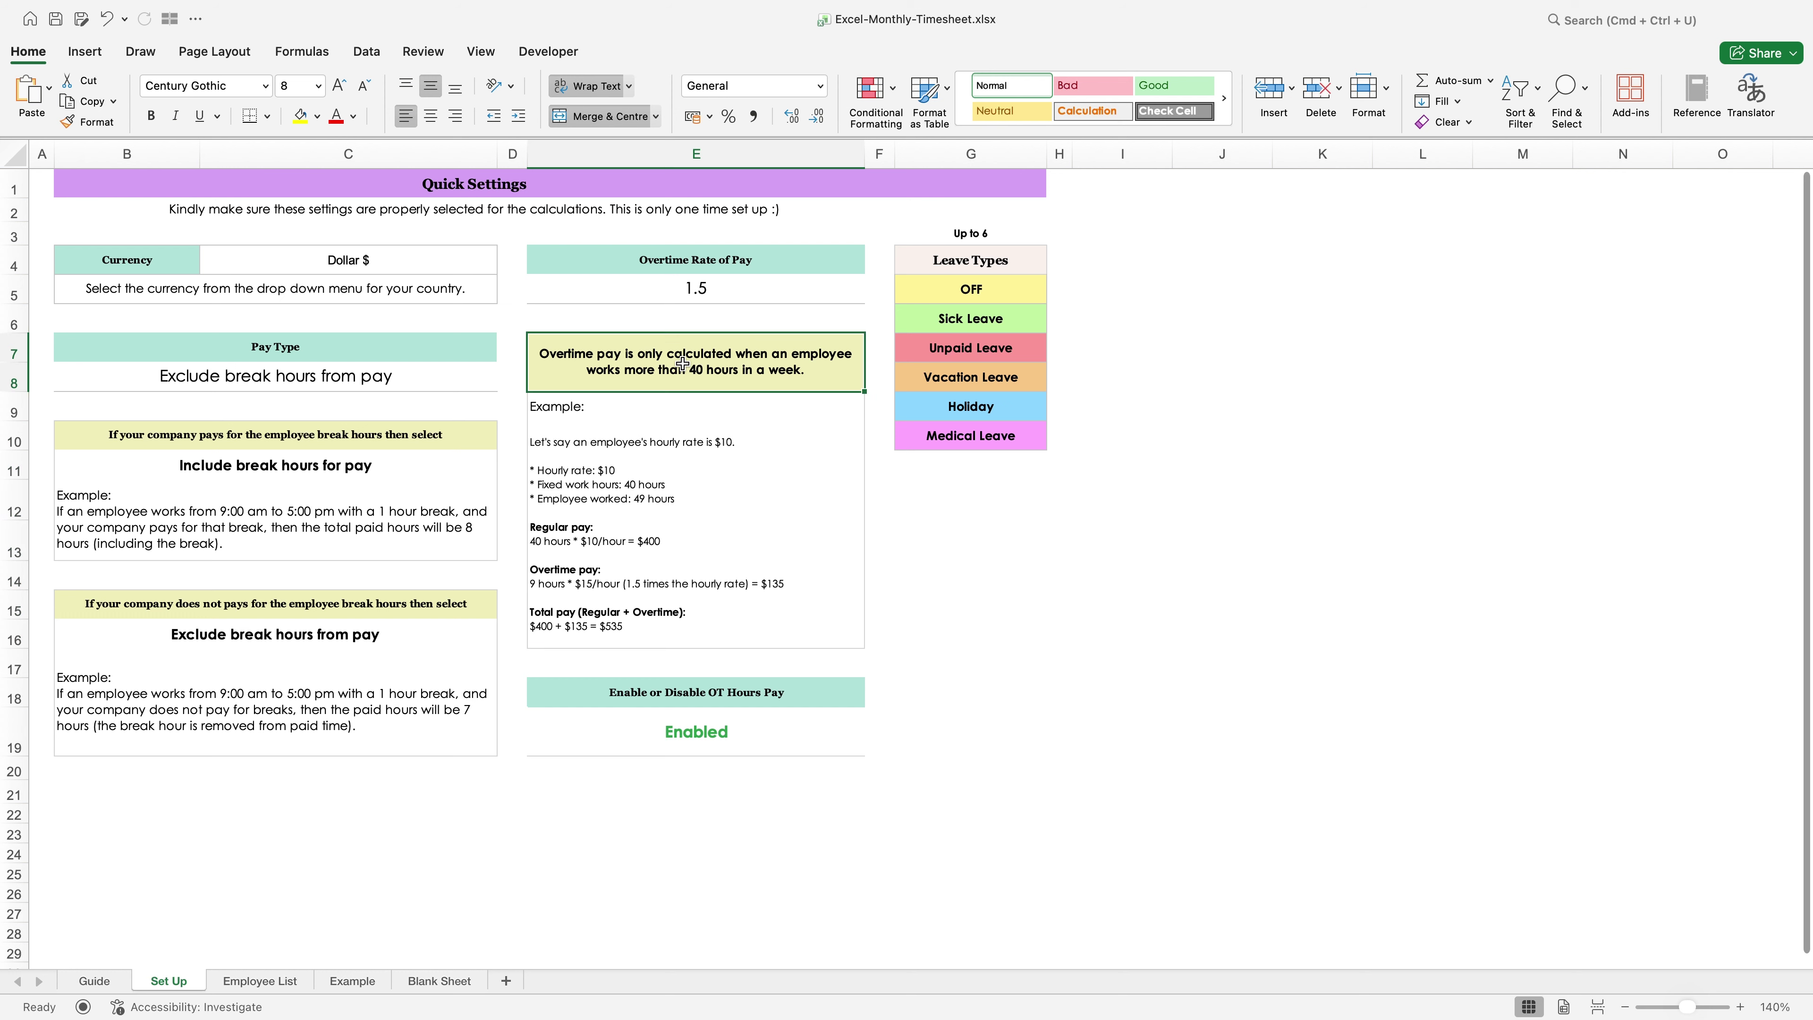
Step: Set the overtime hours pay option to Disabled
click(828, 745)
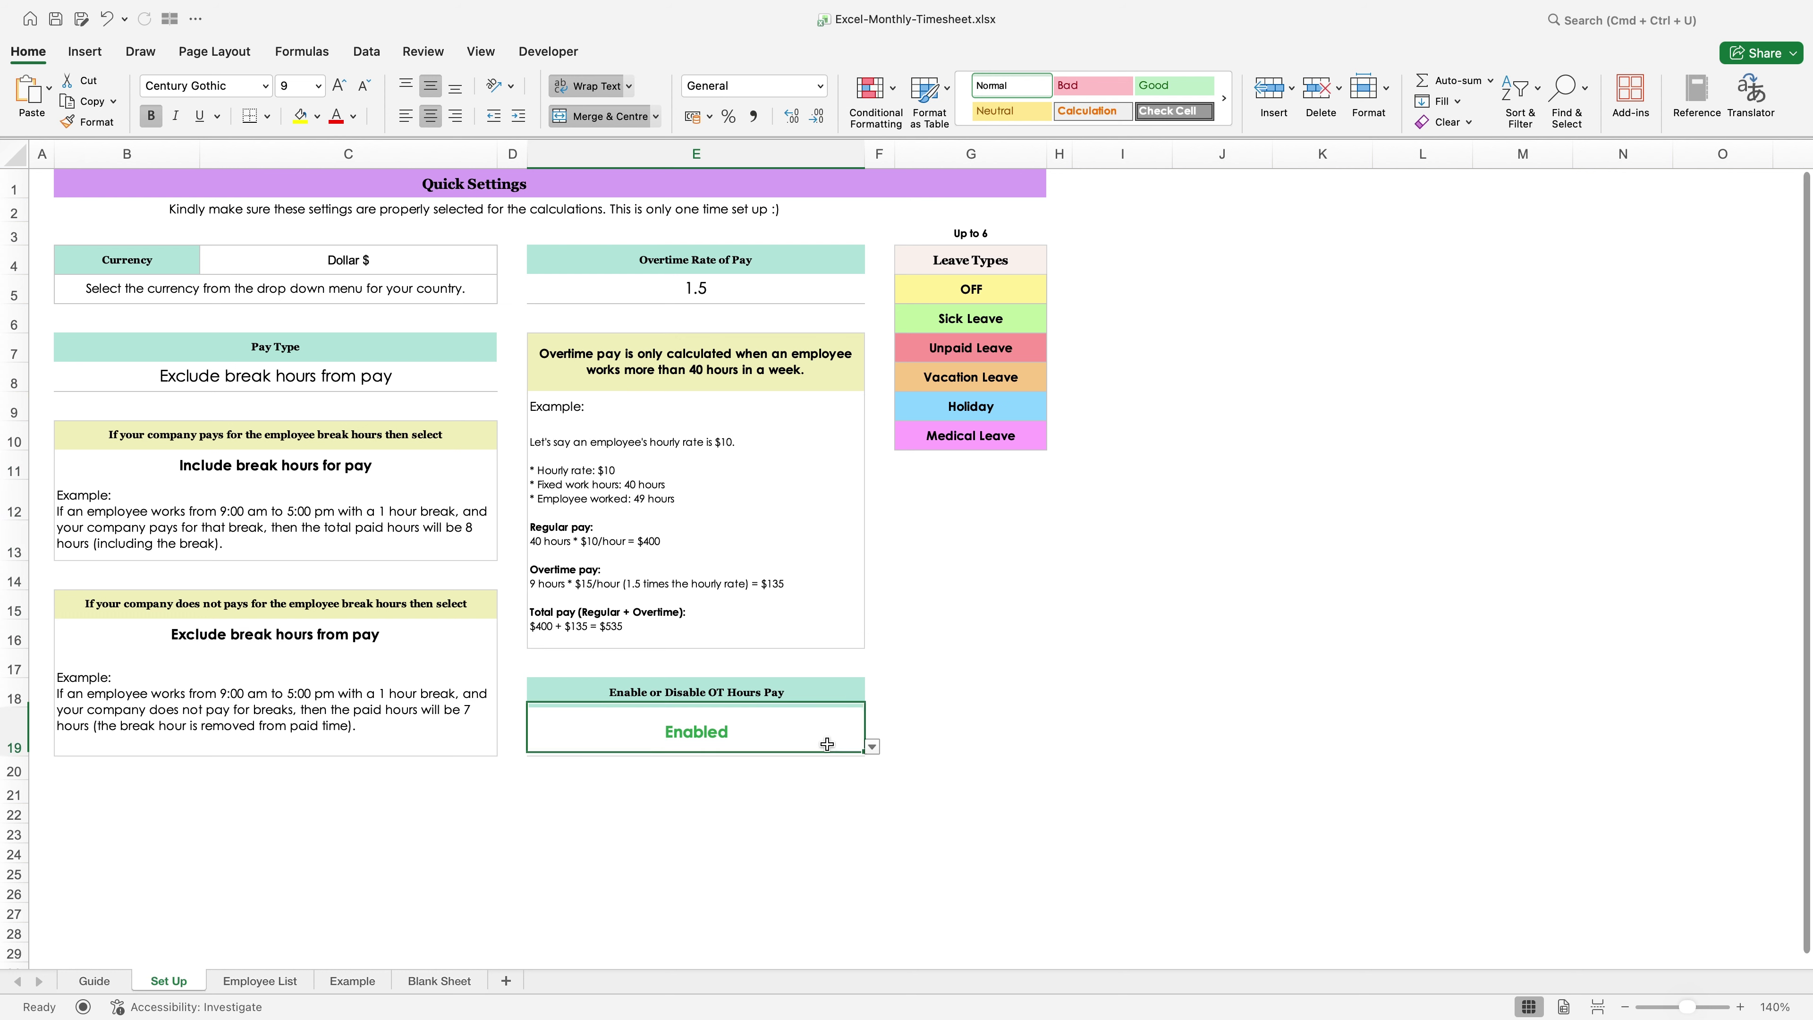
click(871, 750)
click(564, 786)
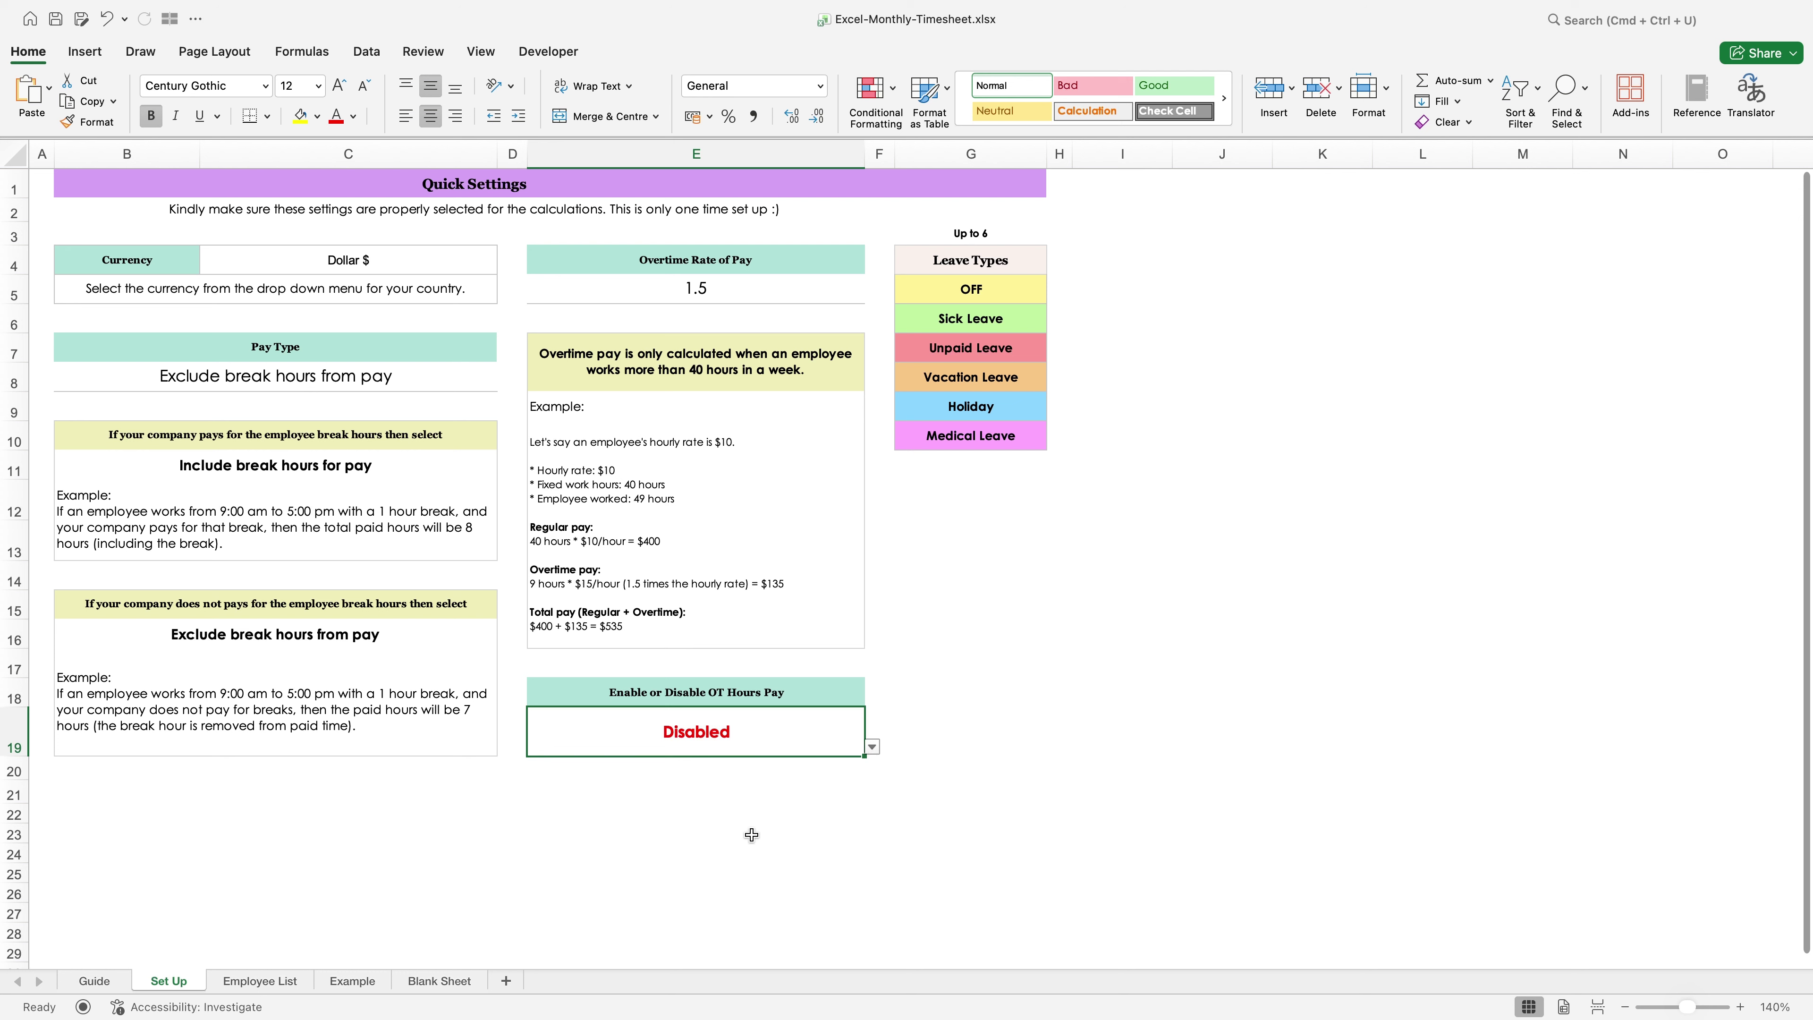
click(753, 839)
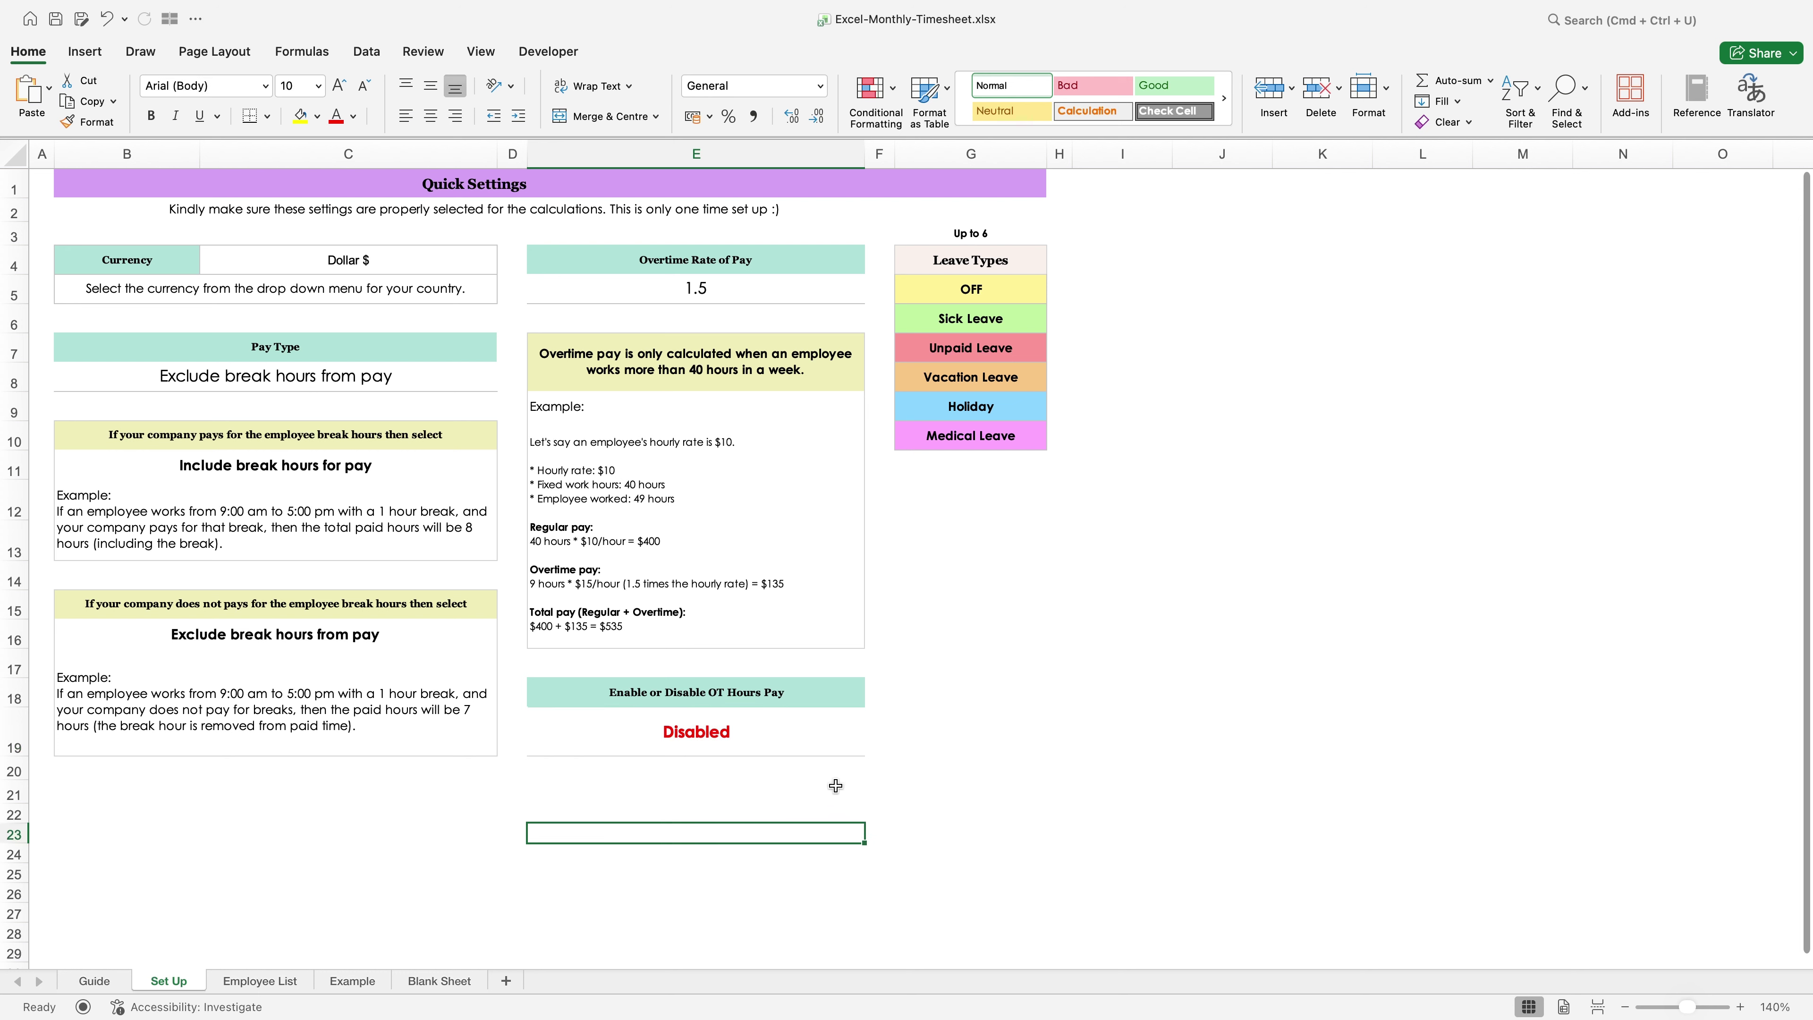
Step: Set the overtime hours pay option to Enabled
click(839, 743)
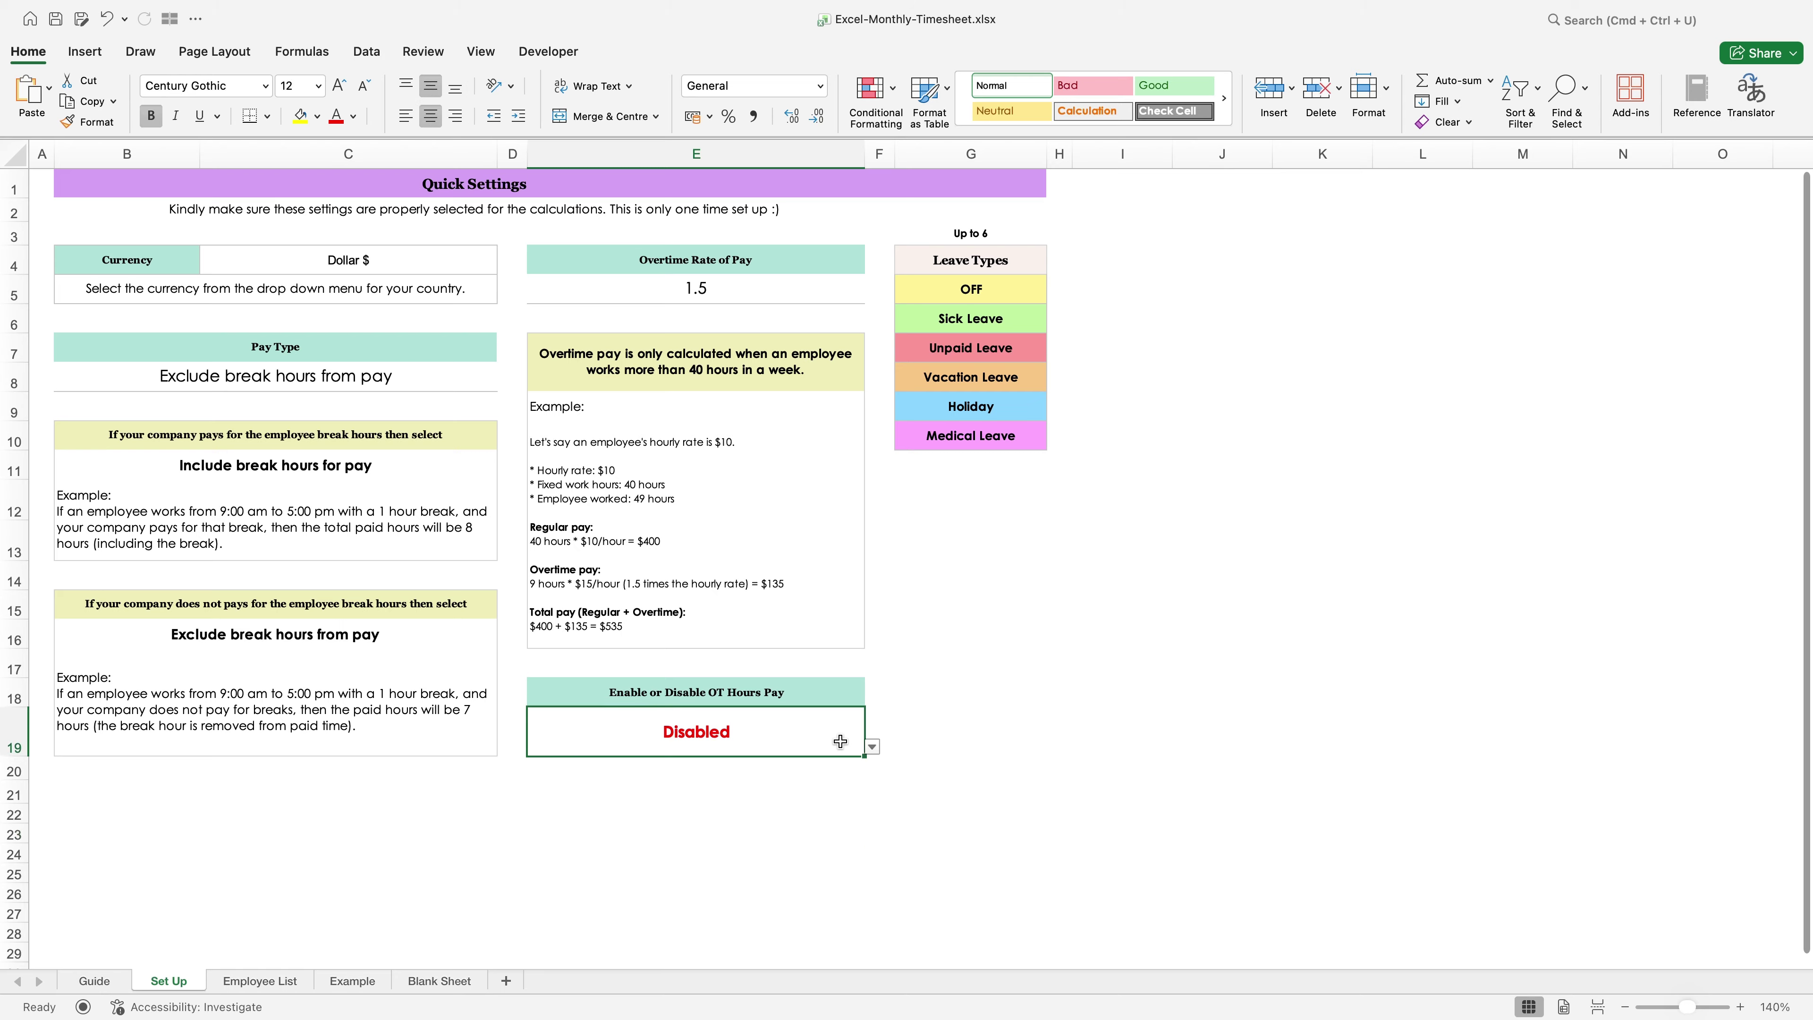
click(872, 751)
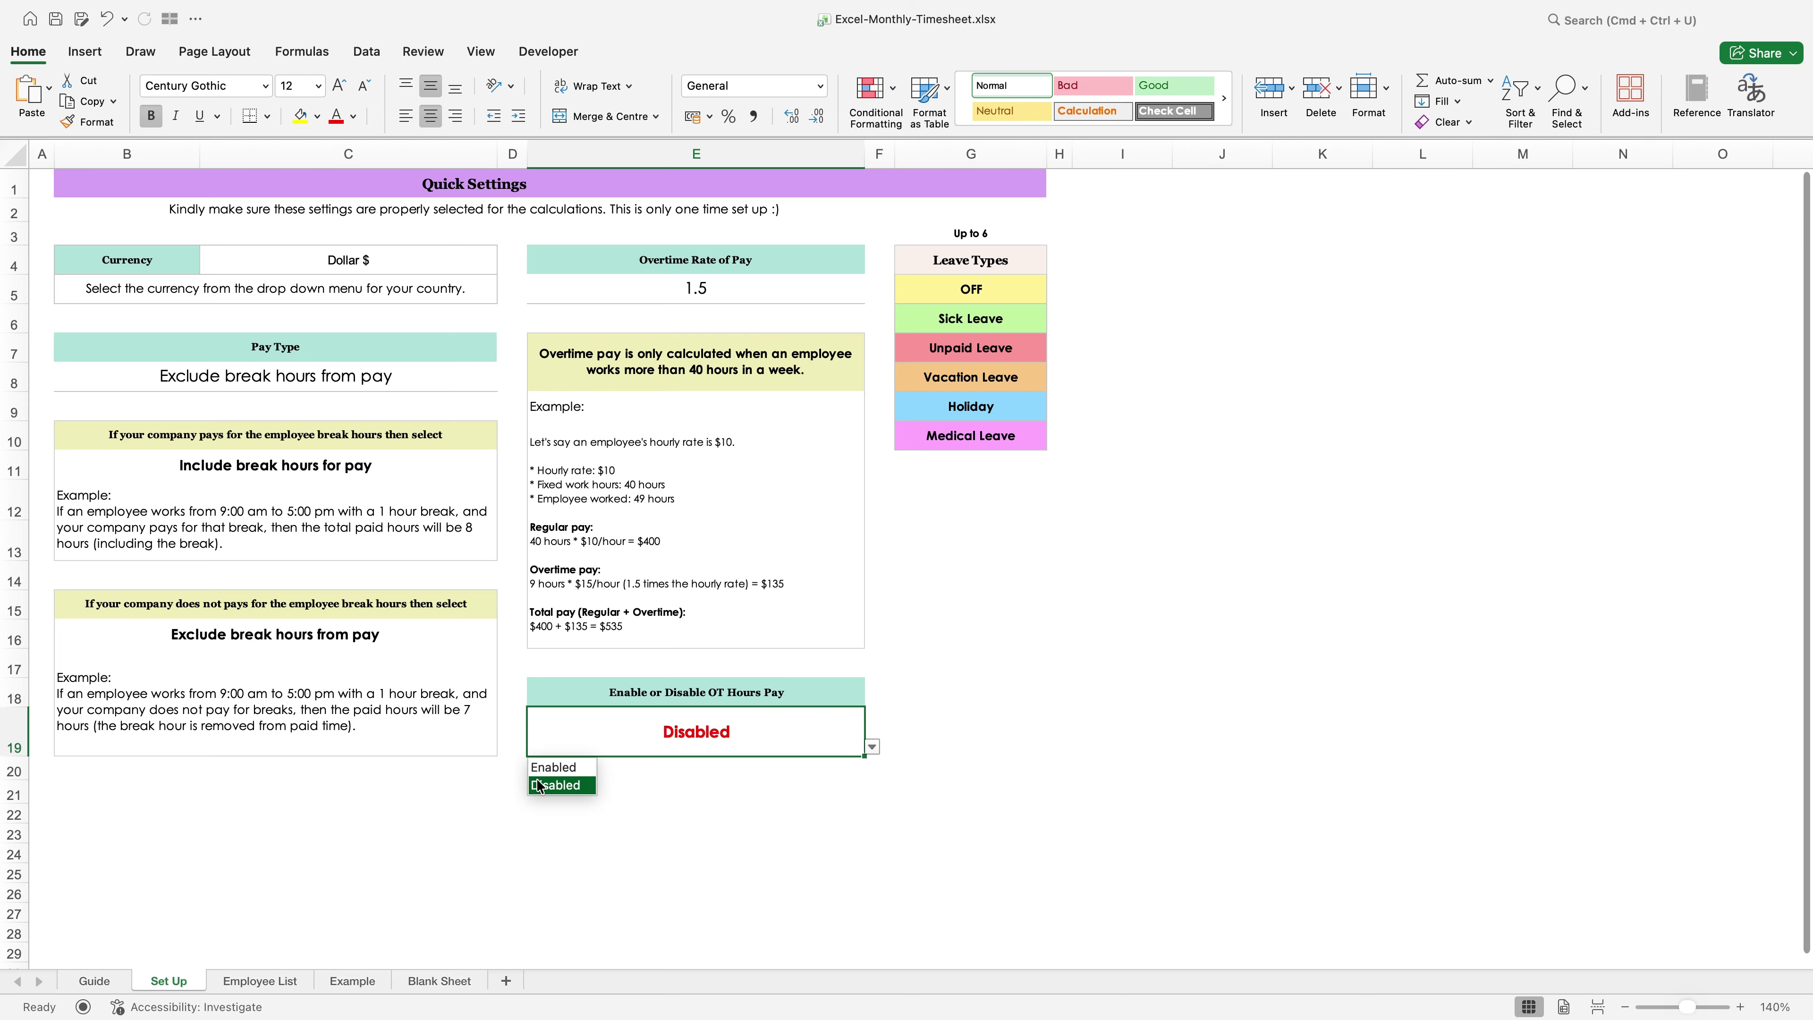
click(553, 764)
click(788, 805)
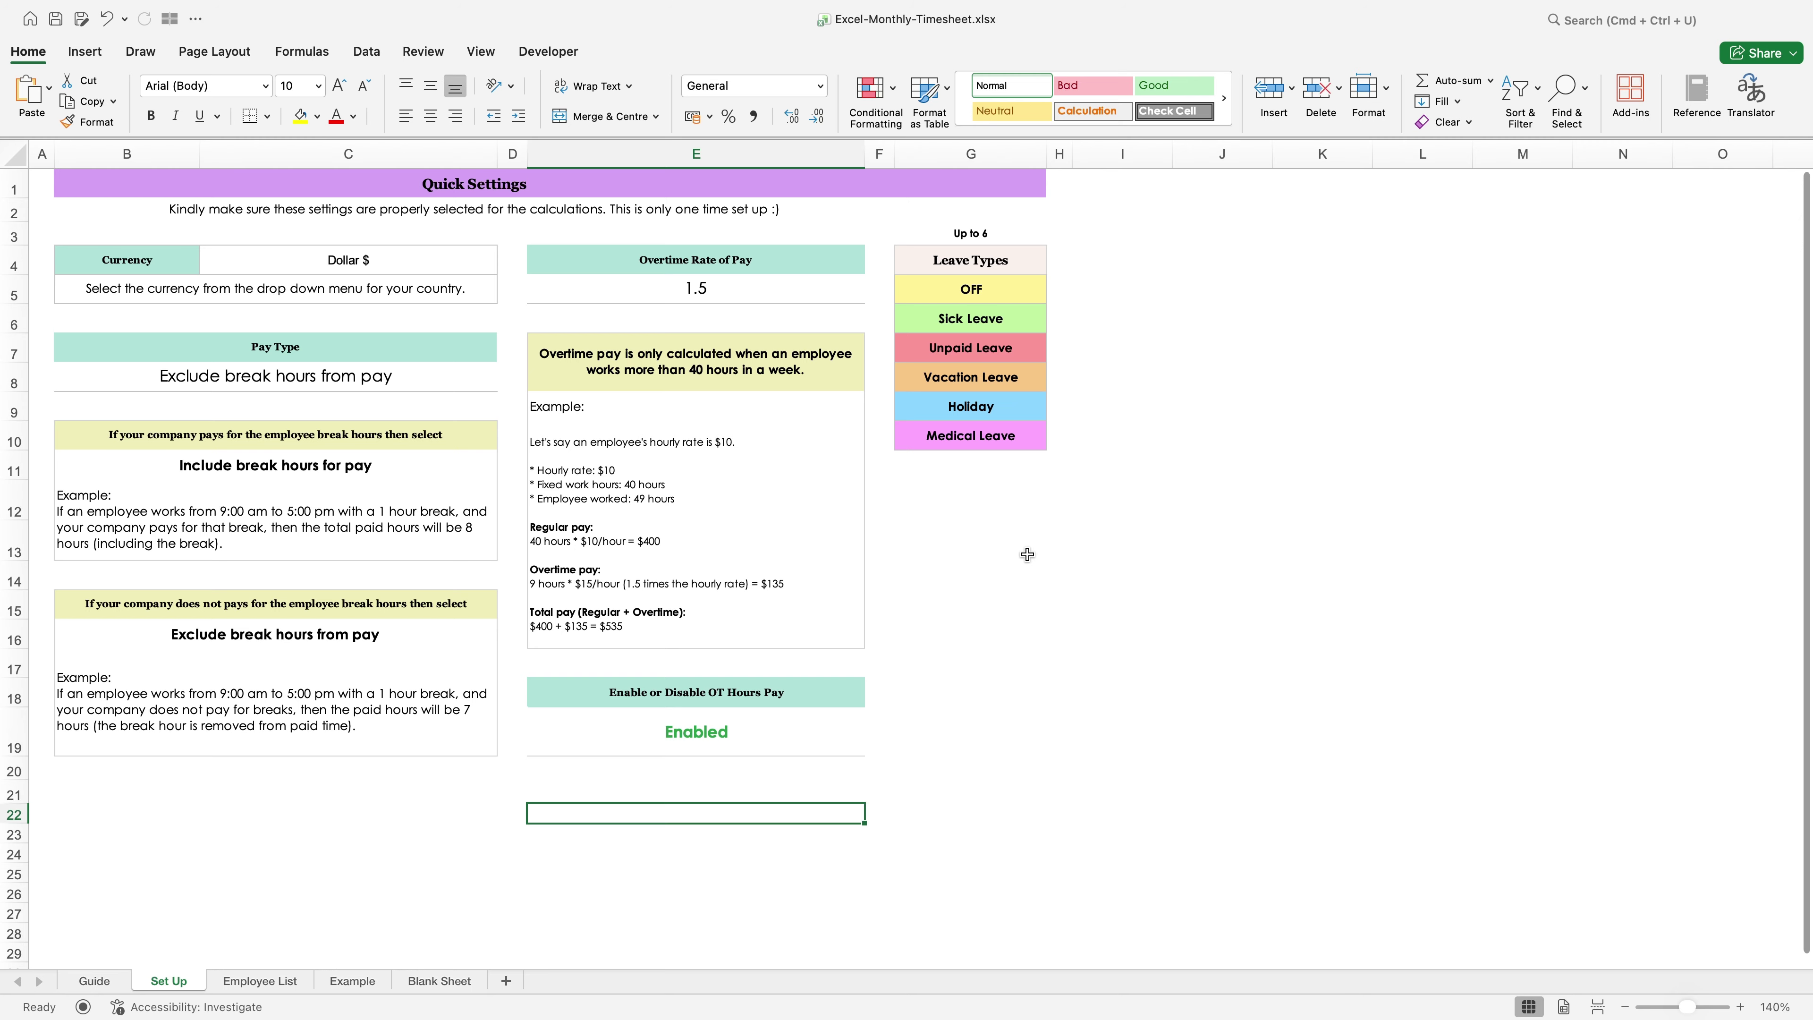
Step: Review the leave types from OFF to Medical Leave and the limit noted above their list
drag(1011, 292, 1011, 437)
click(966, 582)
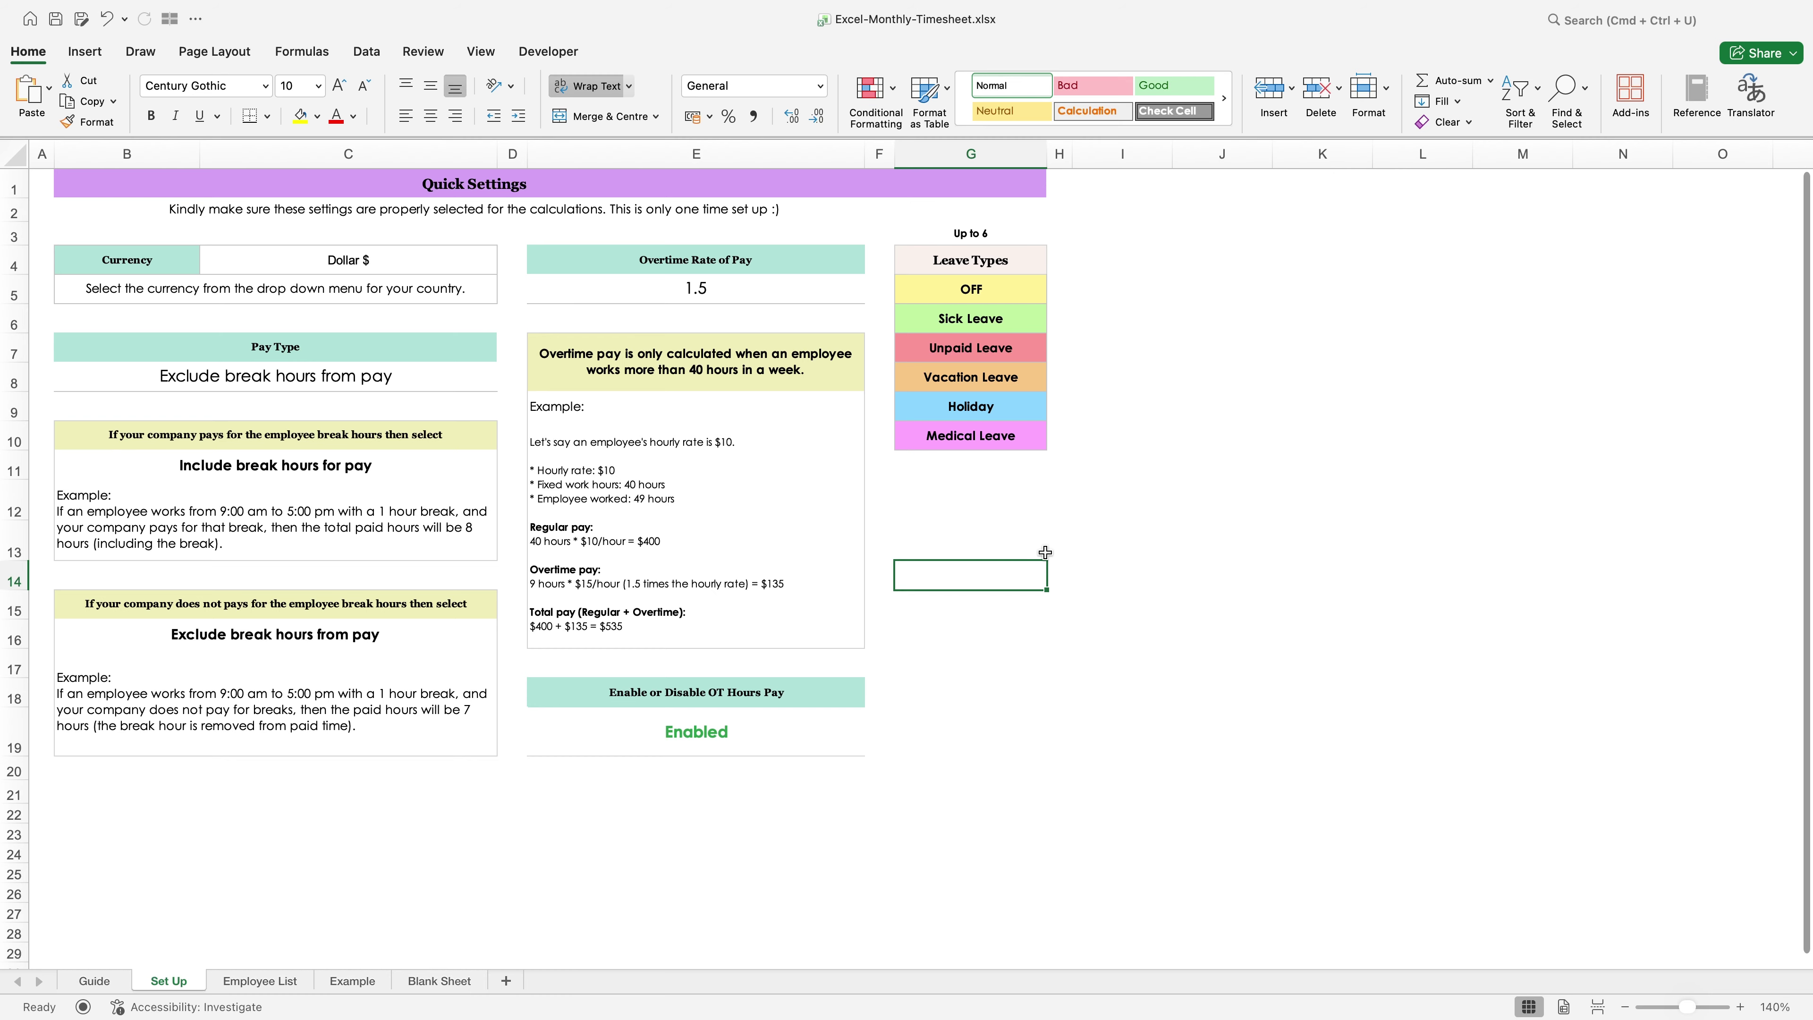
drag(1010, 292, 999, 429)
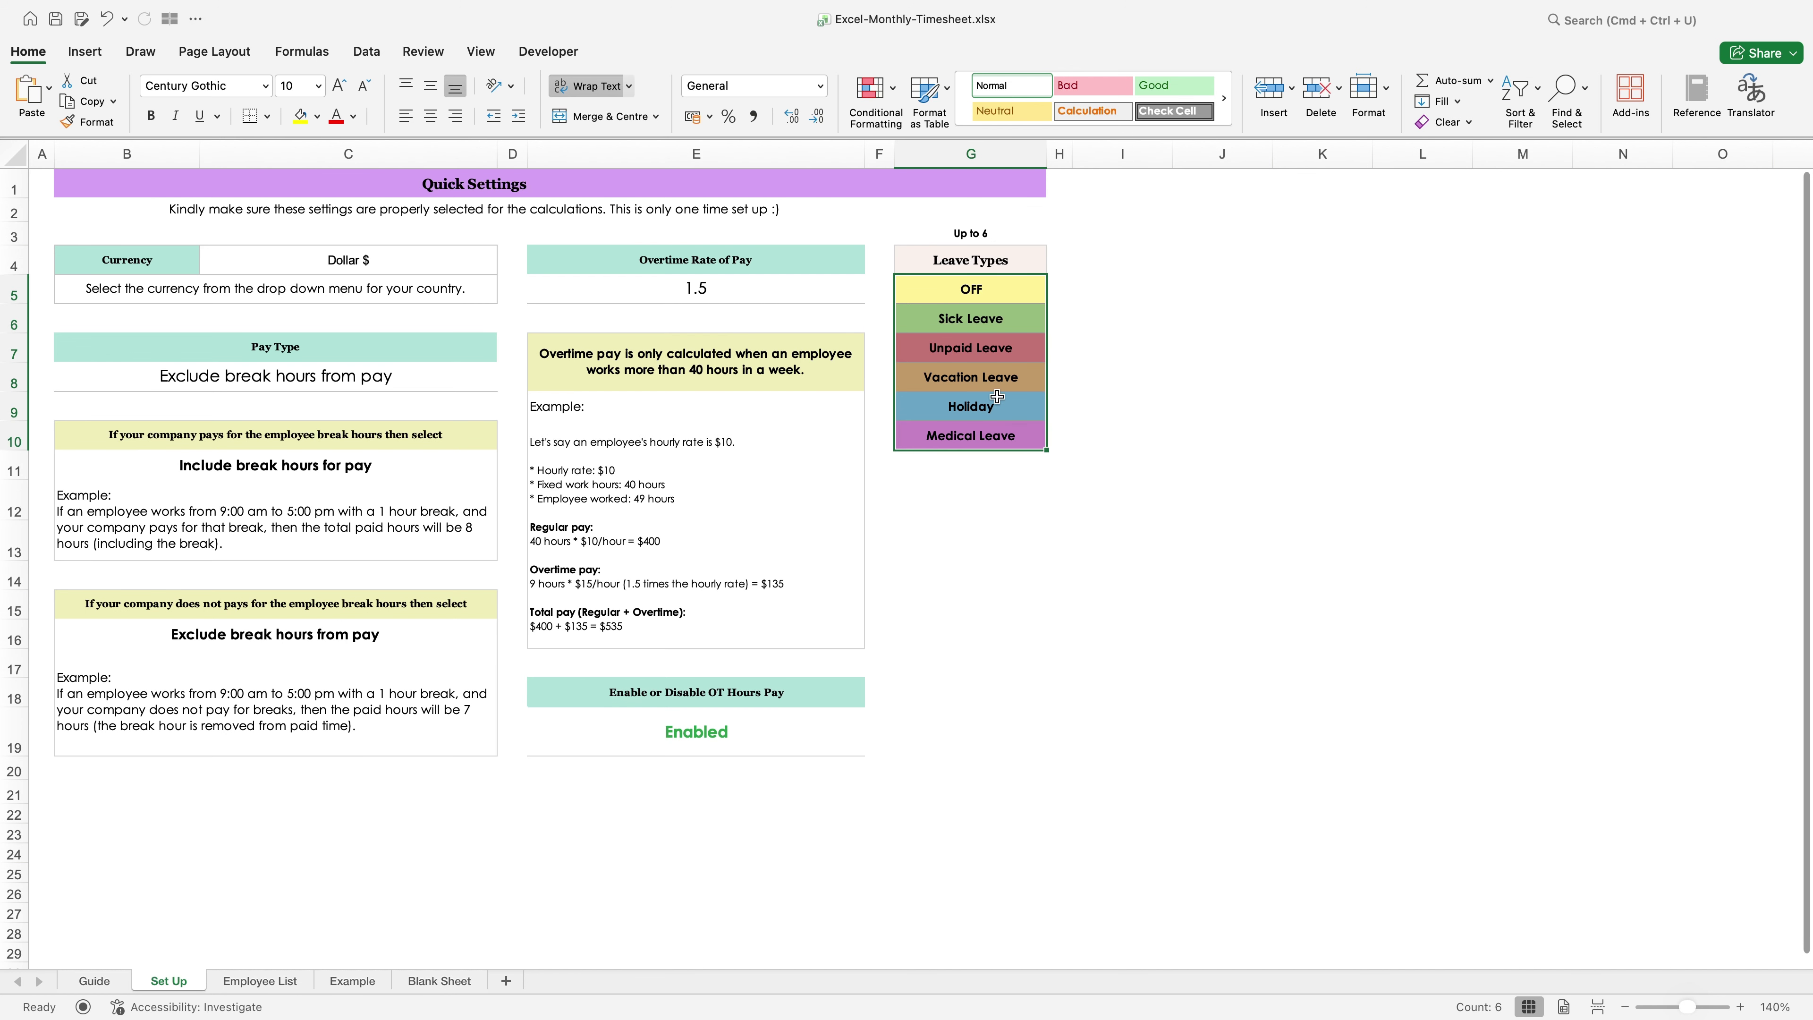
click(992, 234)
click(951, 511)
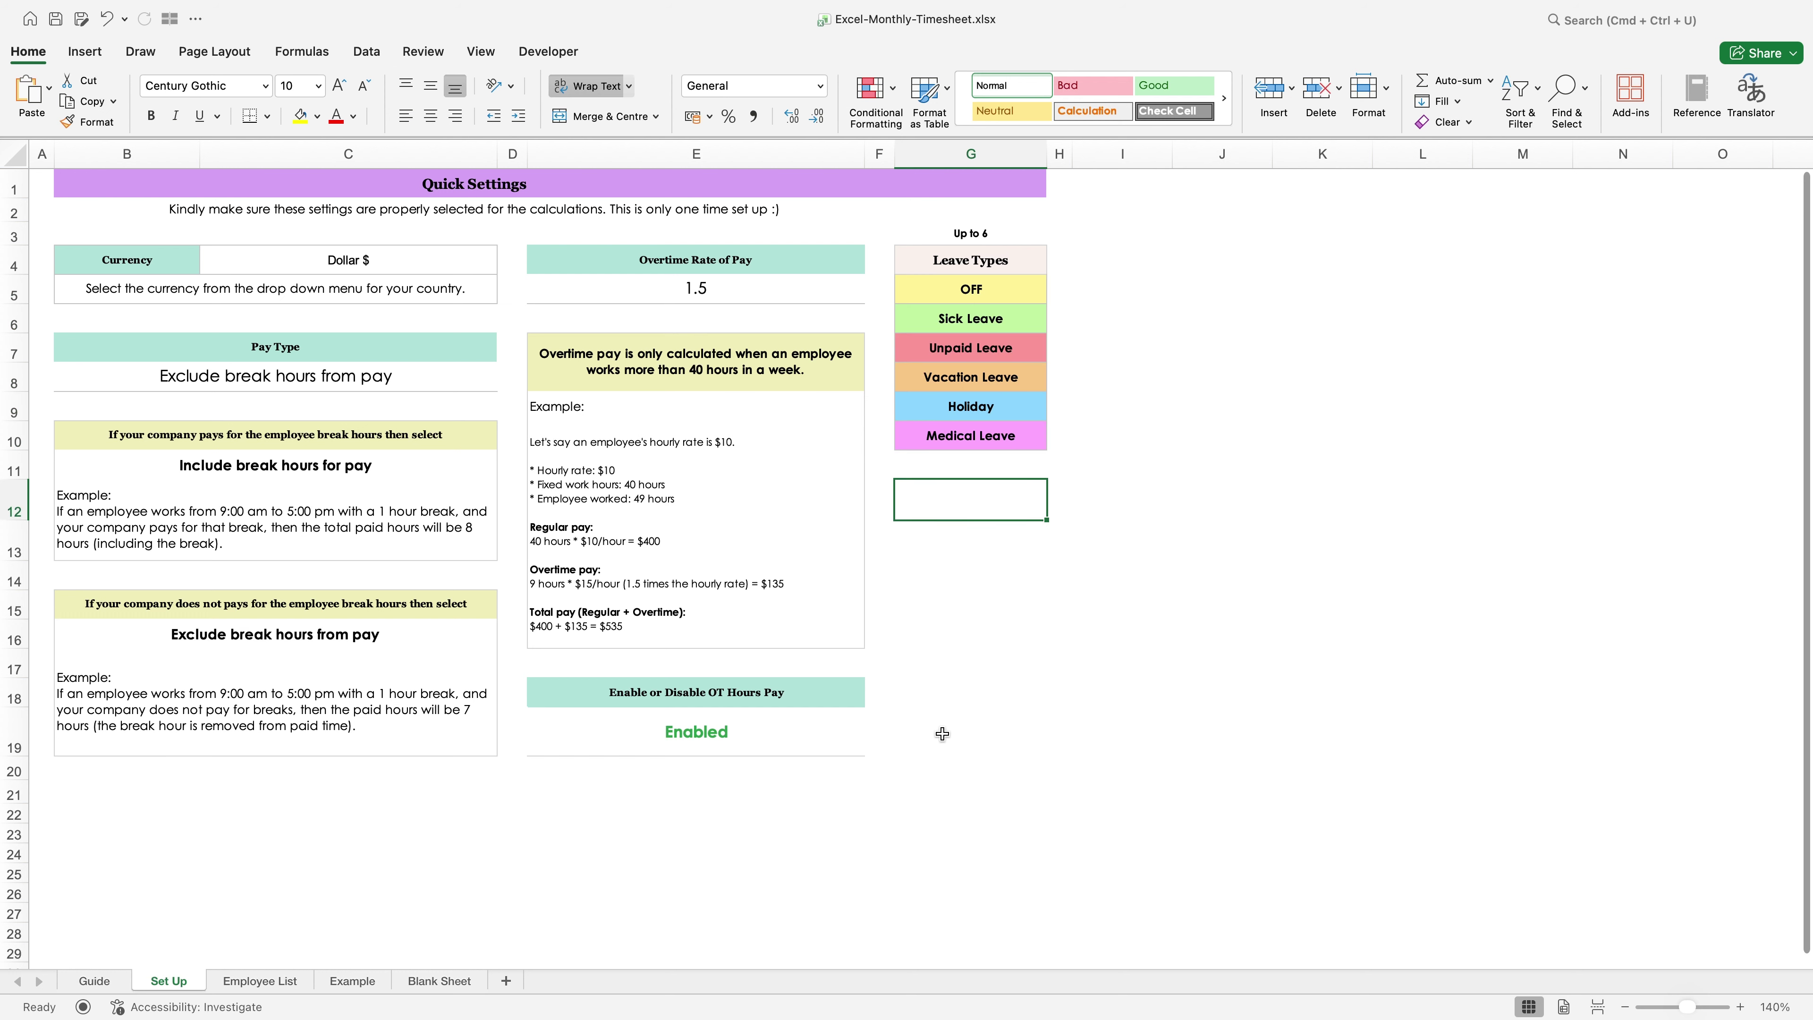
Step: Review the leave types list, pay type, overtime rate and overtime hours pay settings on the Set Up sheet
click(968, 740)
click(1000, 532)
drag(992, 301, 979, 407)
click(979, 600)
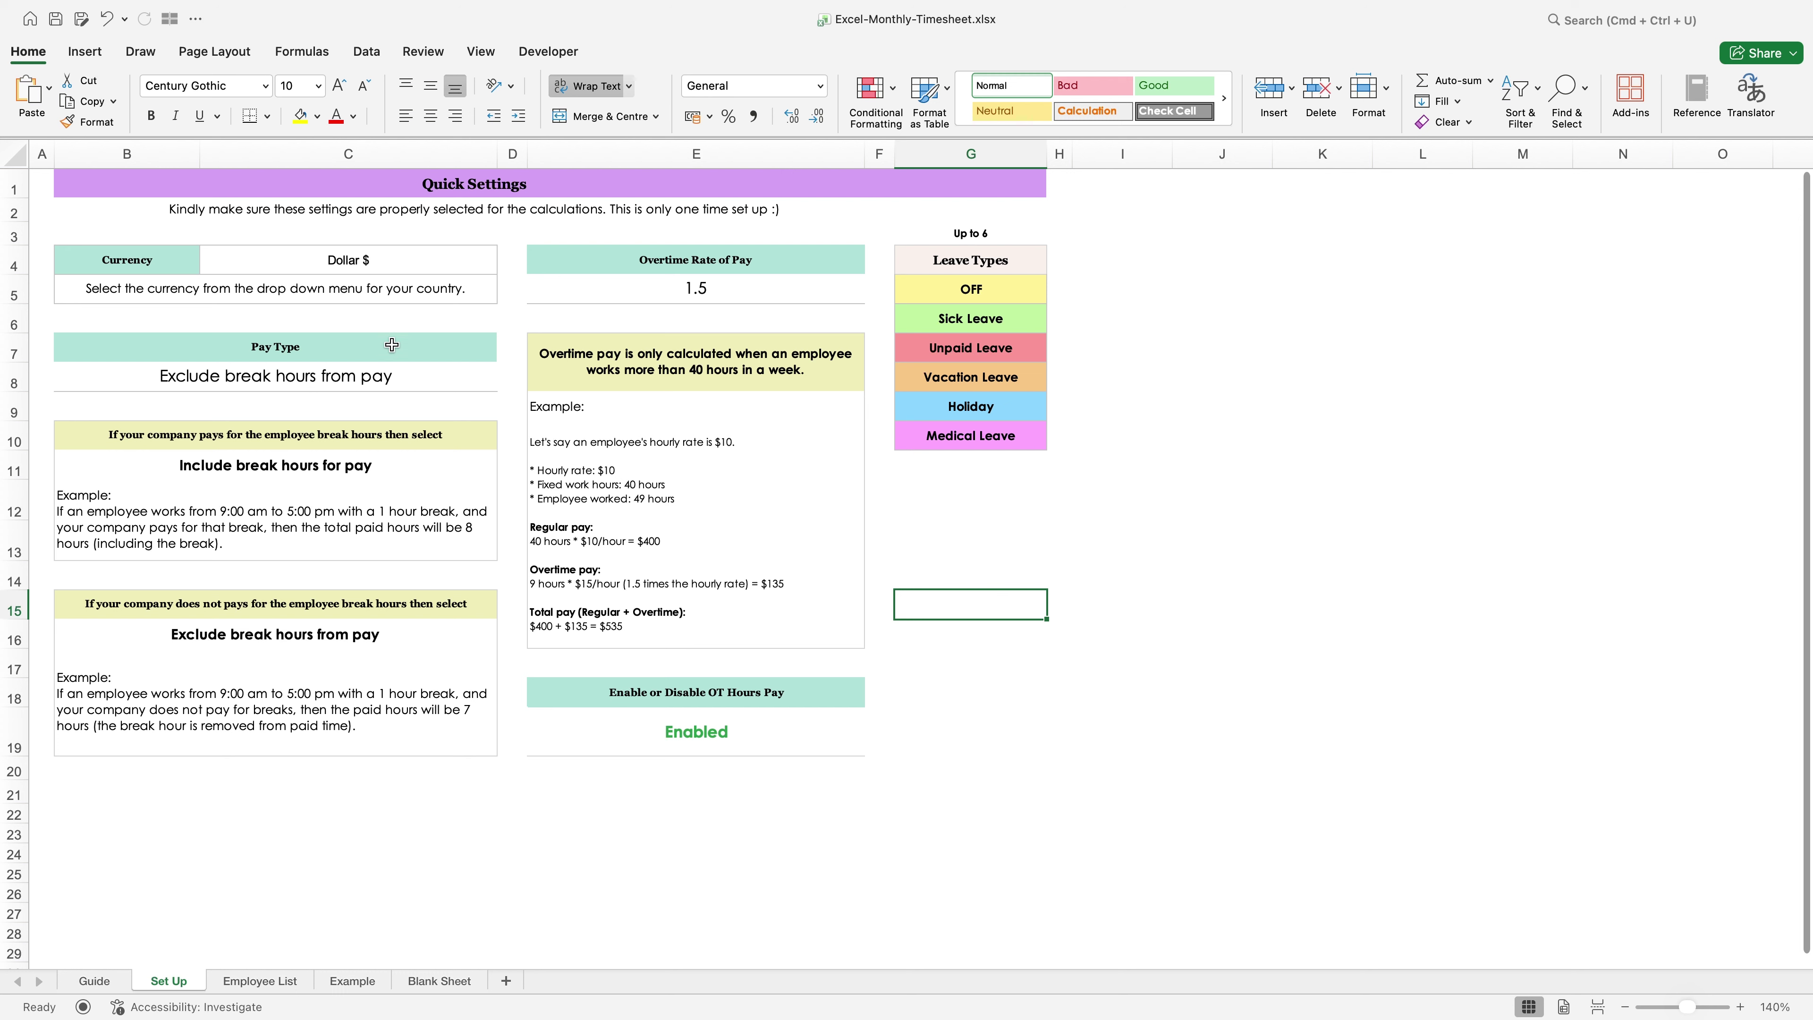
click(385, 374)
click(661, 288)
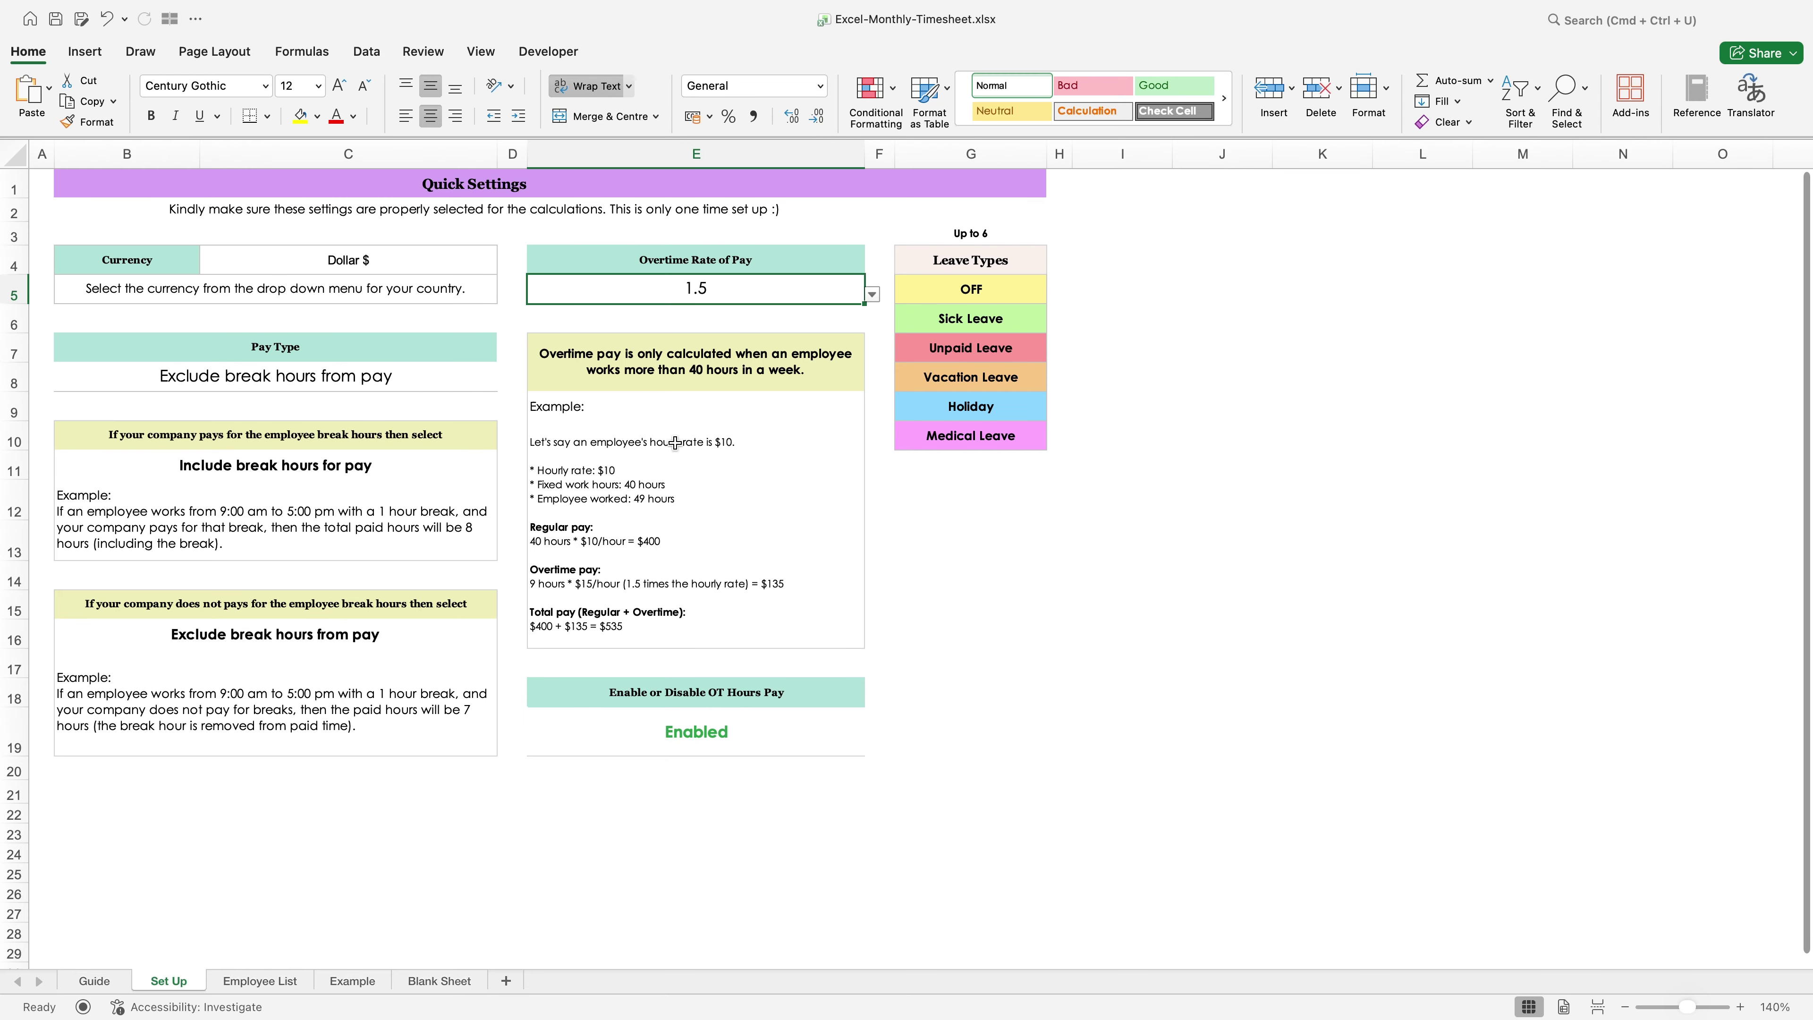
click(699, 722)
click(1004, 664)
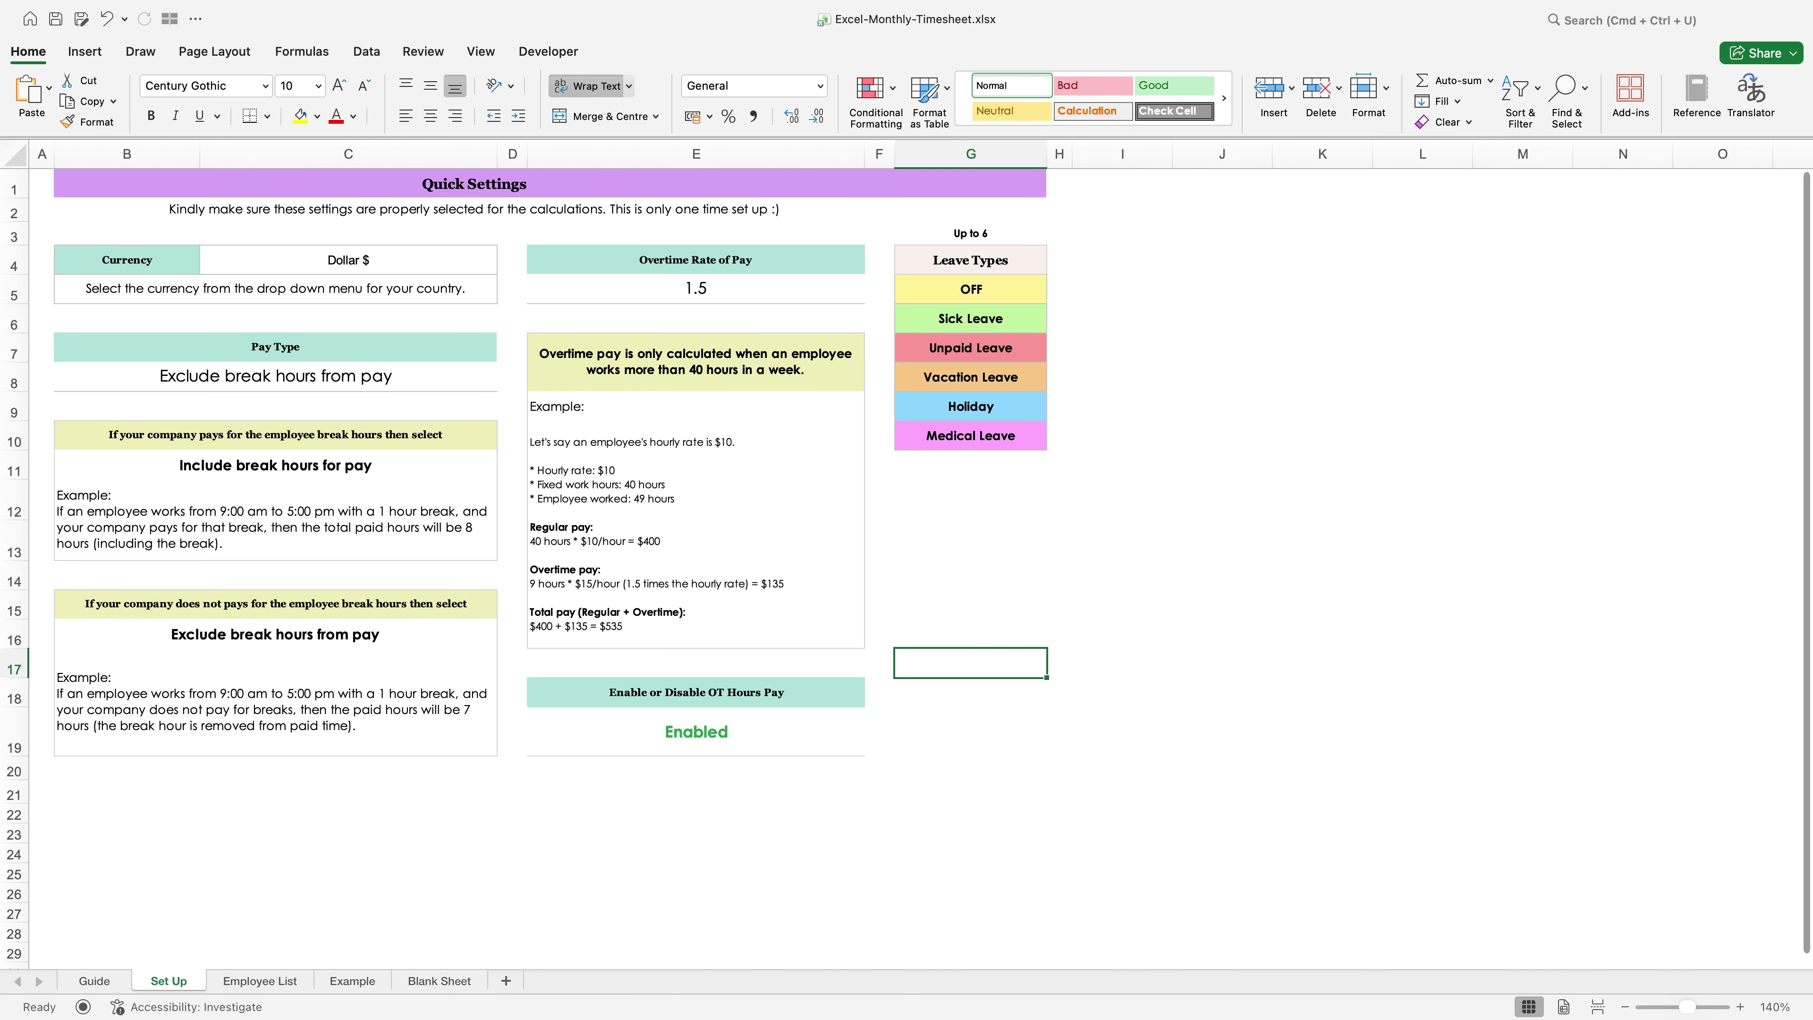
Step: Open the Employee List sheet and review its columns, including Employee Name, Role, Hourly Rate and Department through Notes
key(ctrl+Page_Down)
scroll(340, 446, down, 2)
scroll(340, 446, up, 2)
click(292, 250)
click(421, 249)
click(546, 250)
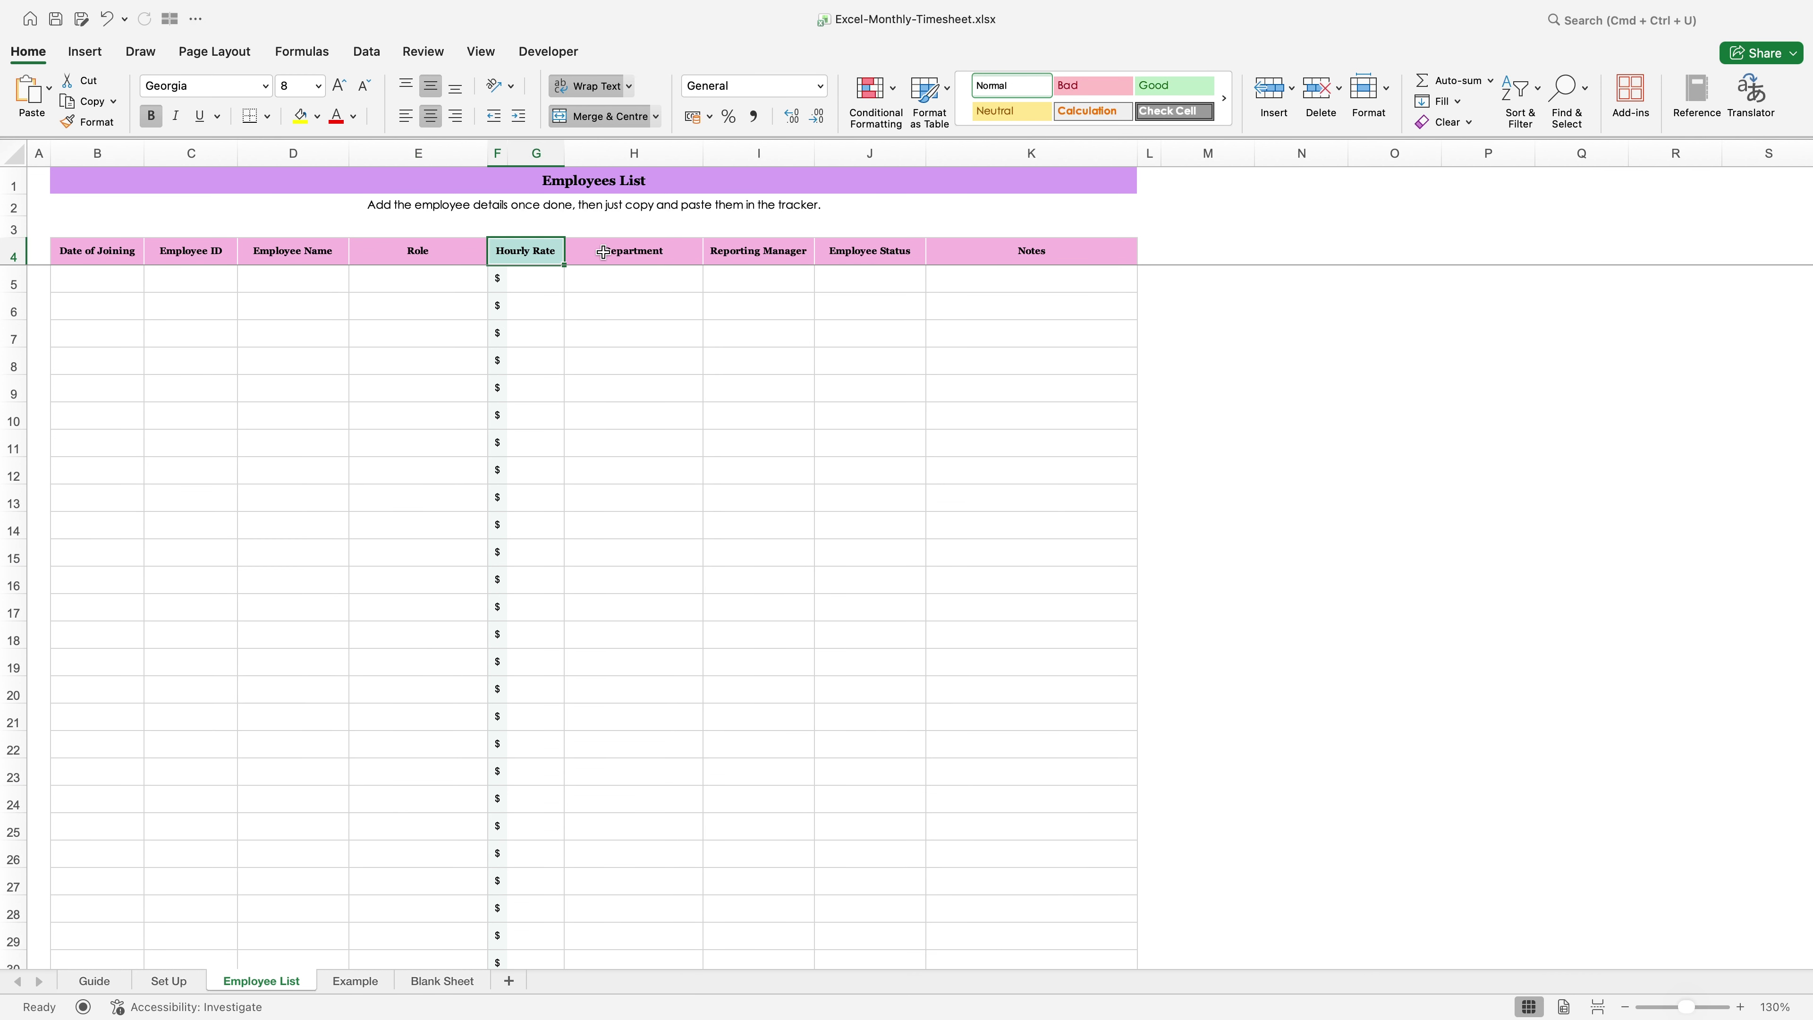
drag(670, 252, 983, 262)
click(757, 333)
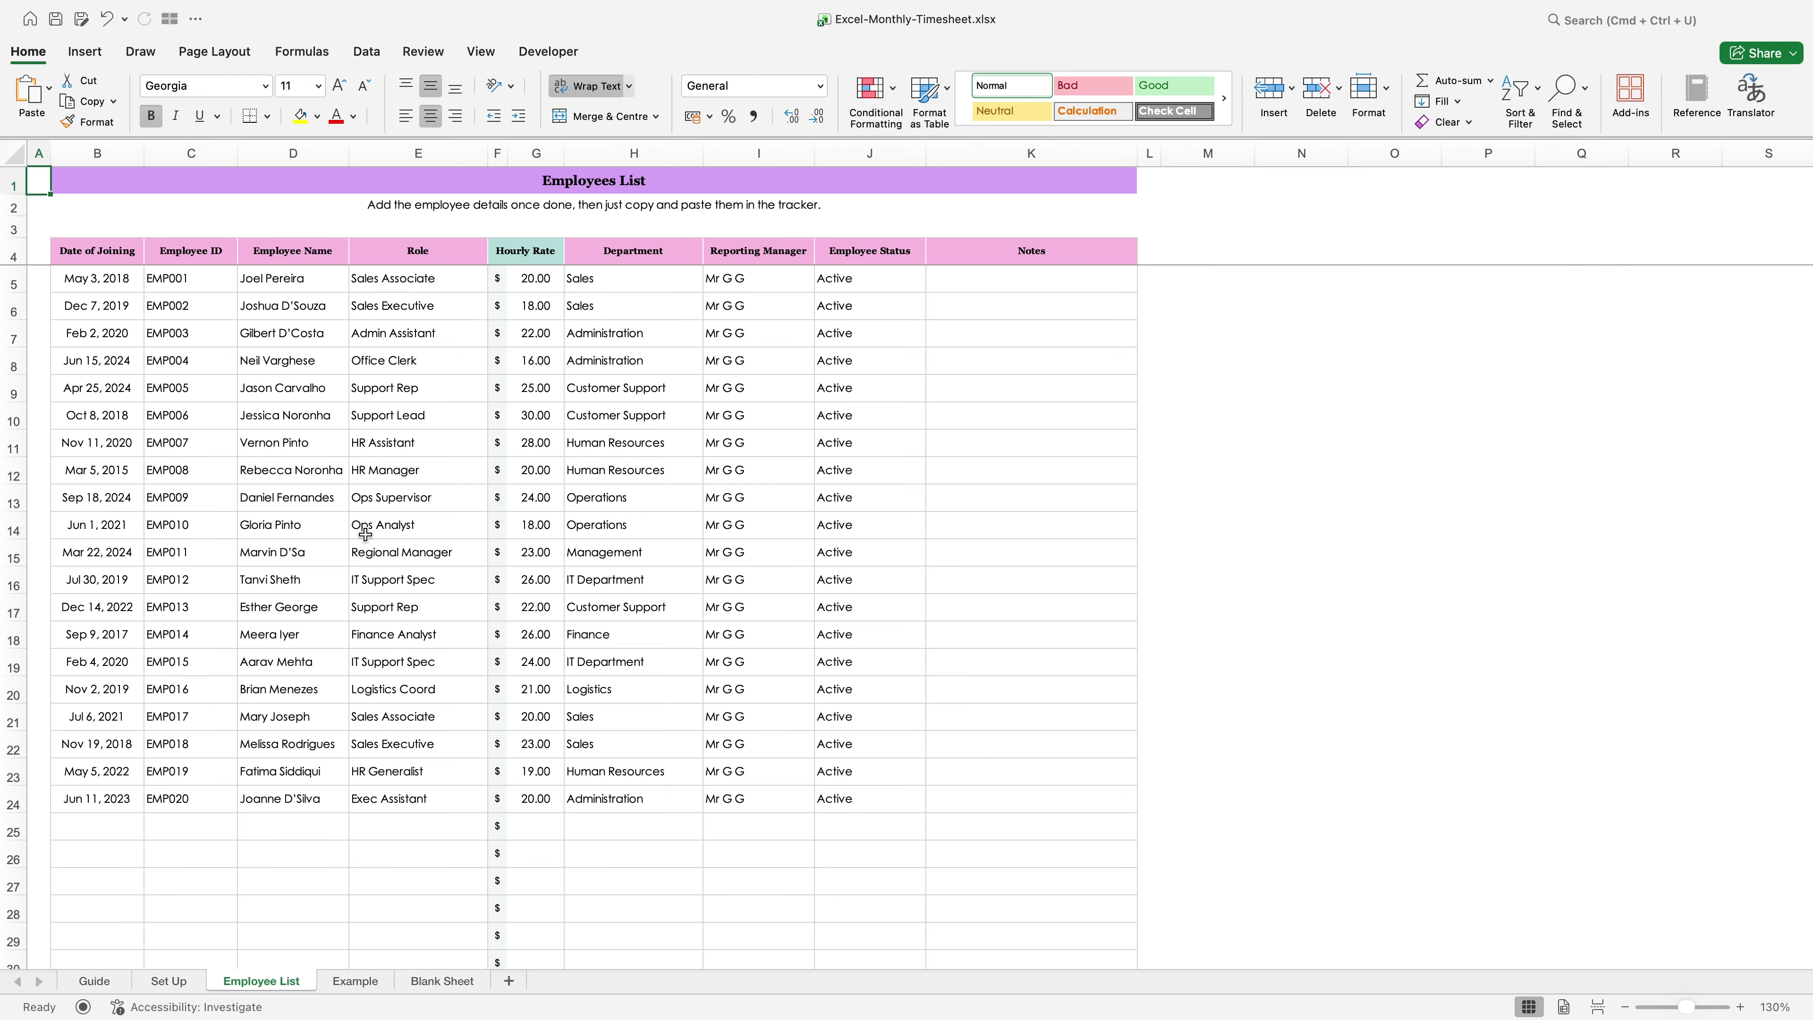
drag(325, 470, 417, 525)
click(434, 391)
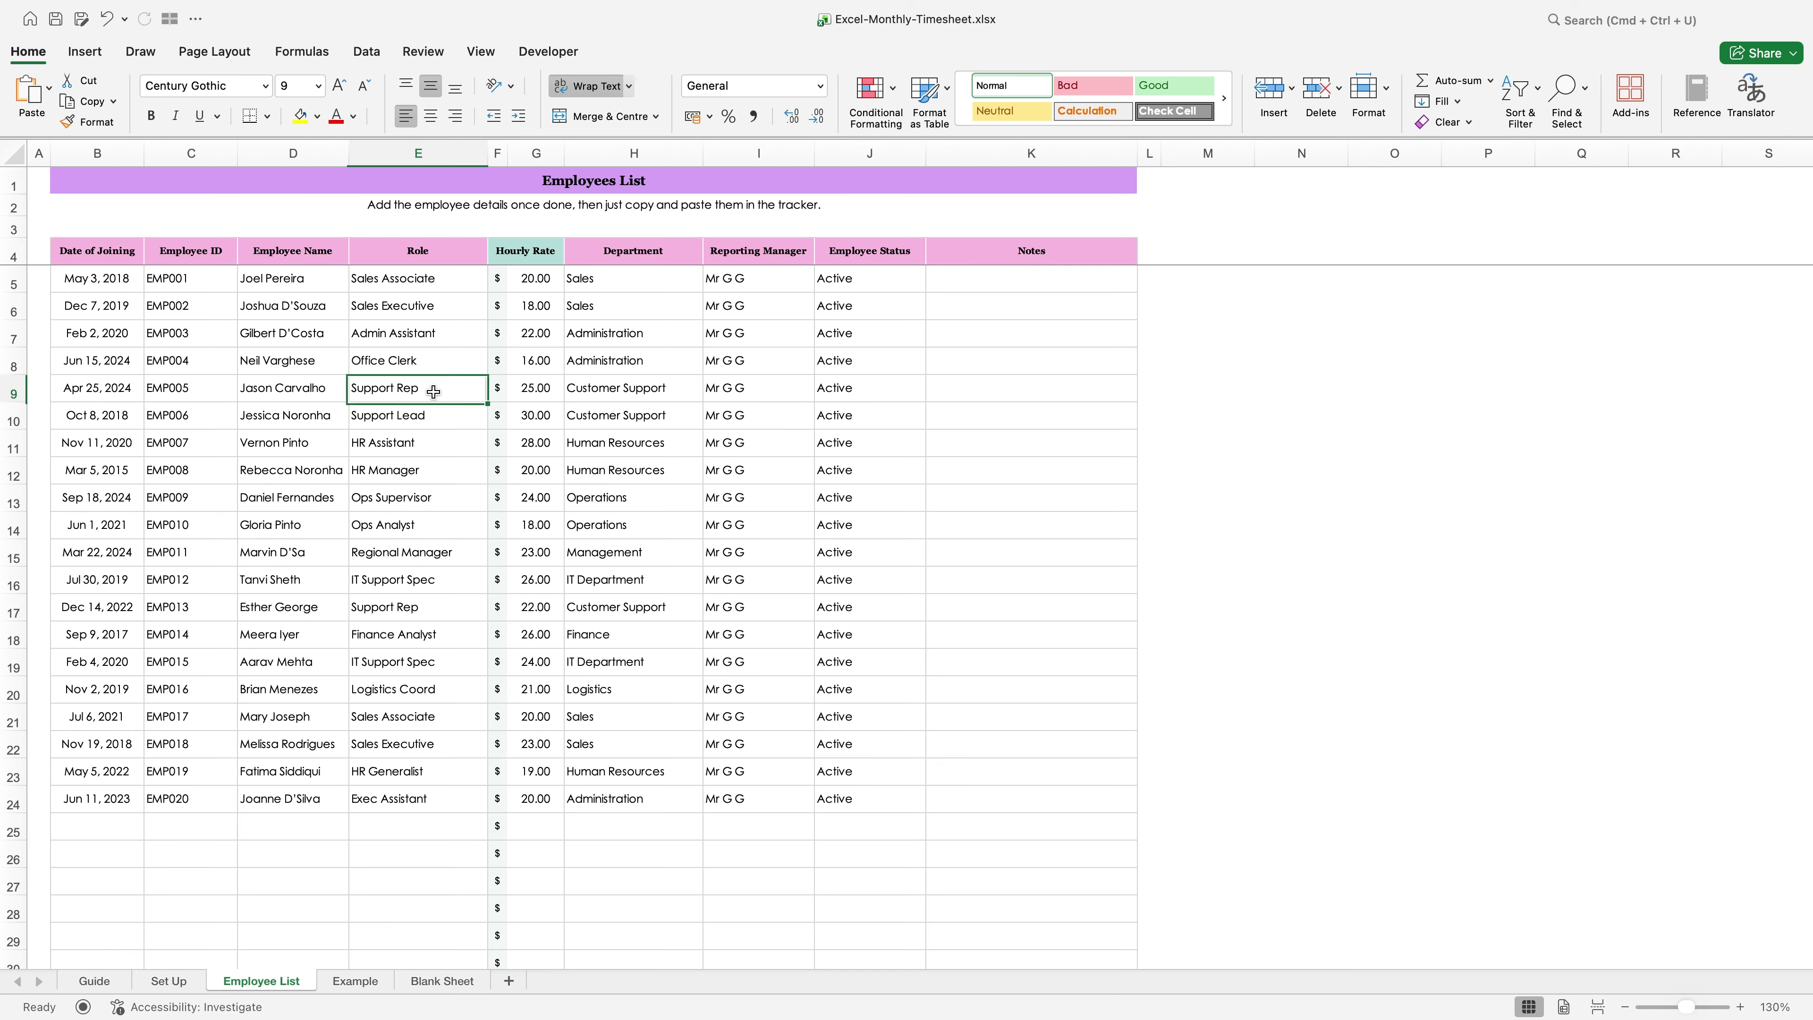
Step: Duplicate the Blank Sheet to the end of the workbook and rename the copy as Aug-2026
click(418, 982)
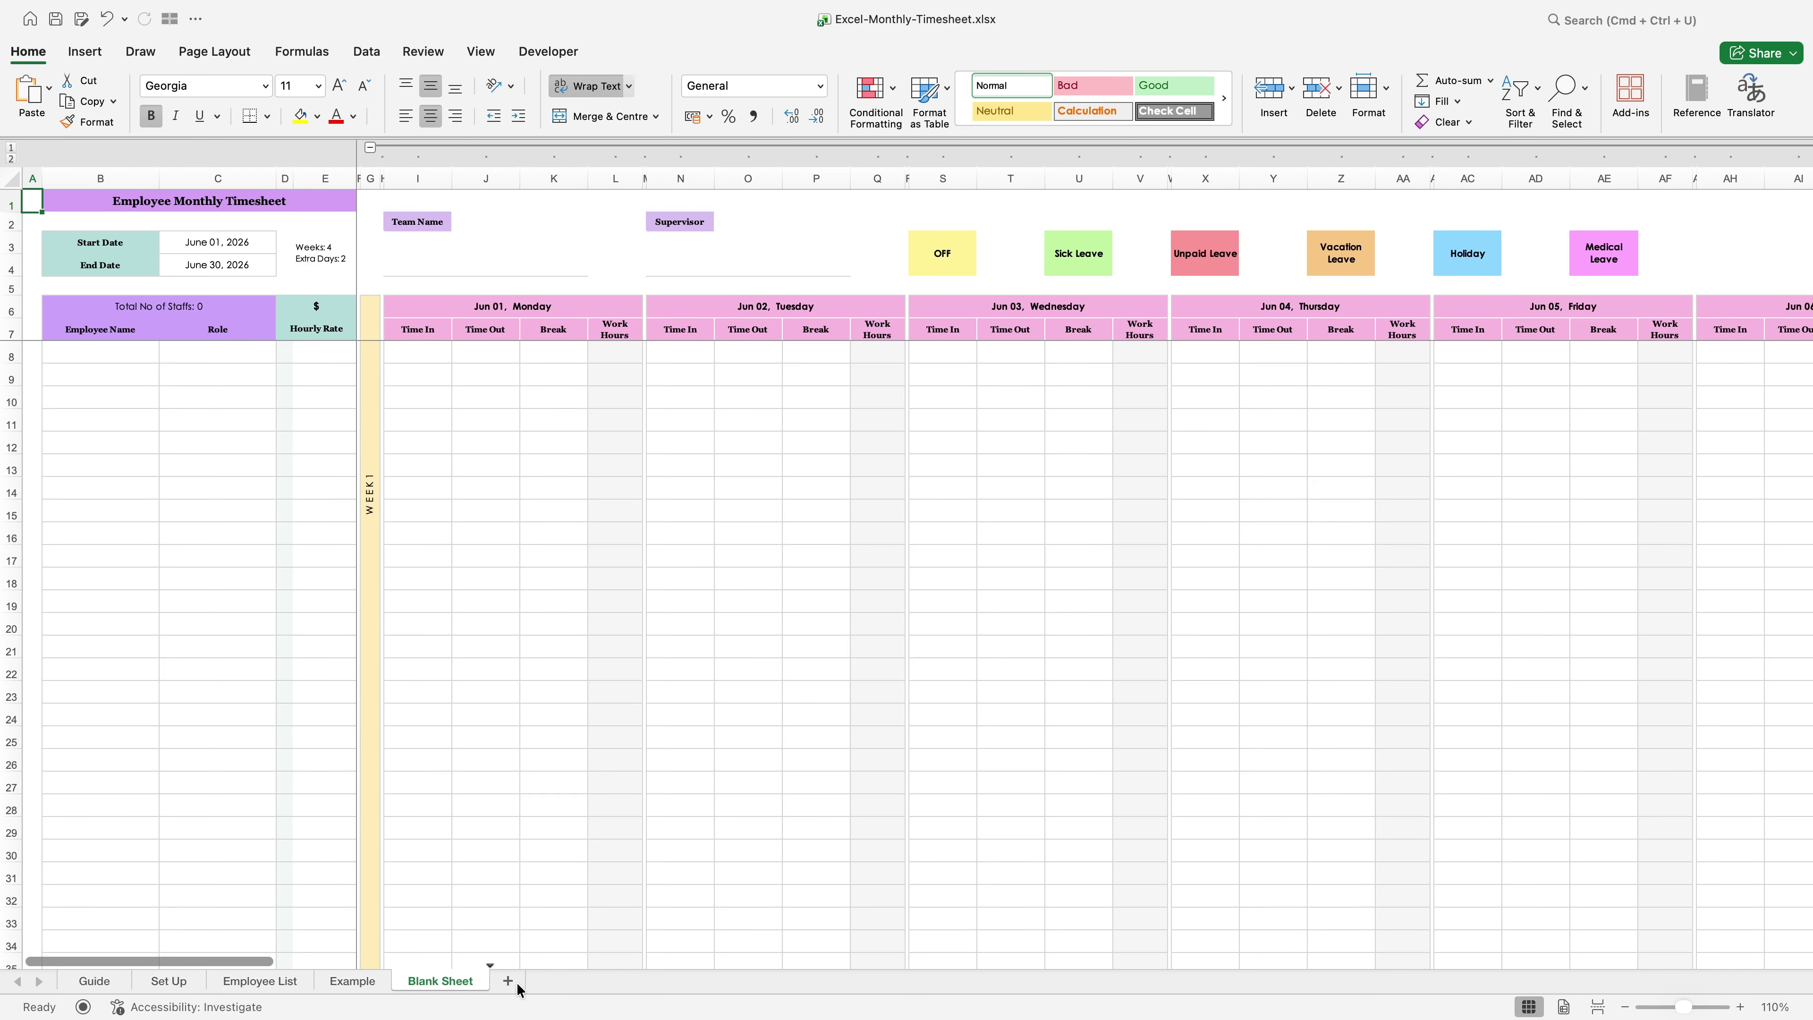
drag(520, 989, 521, 989)
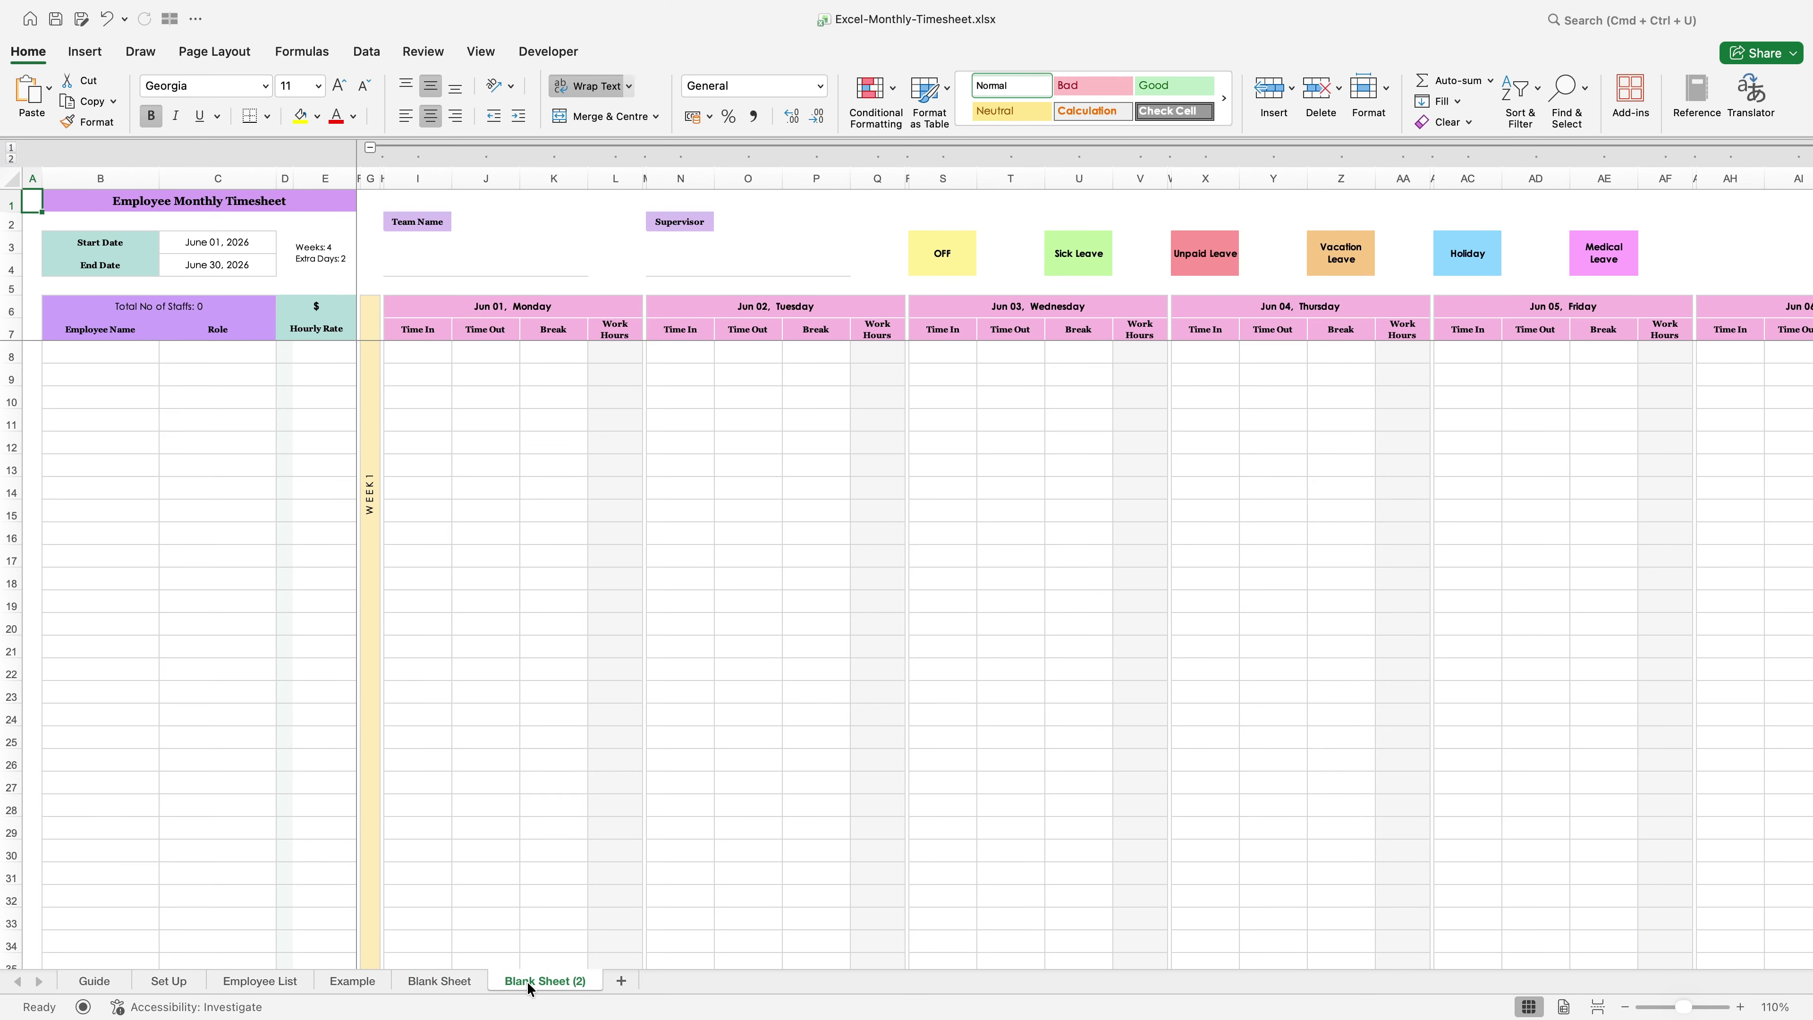
double_click(529, 987)
text(Aug-2026)
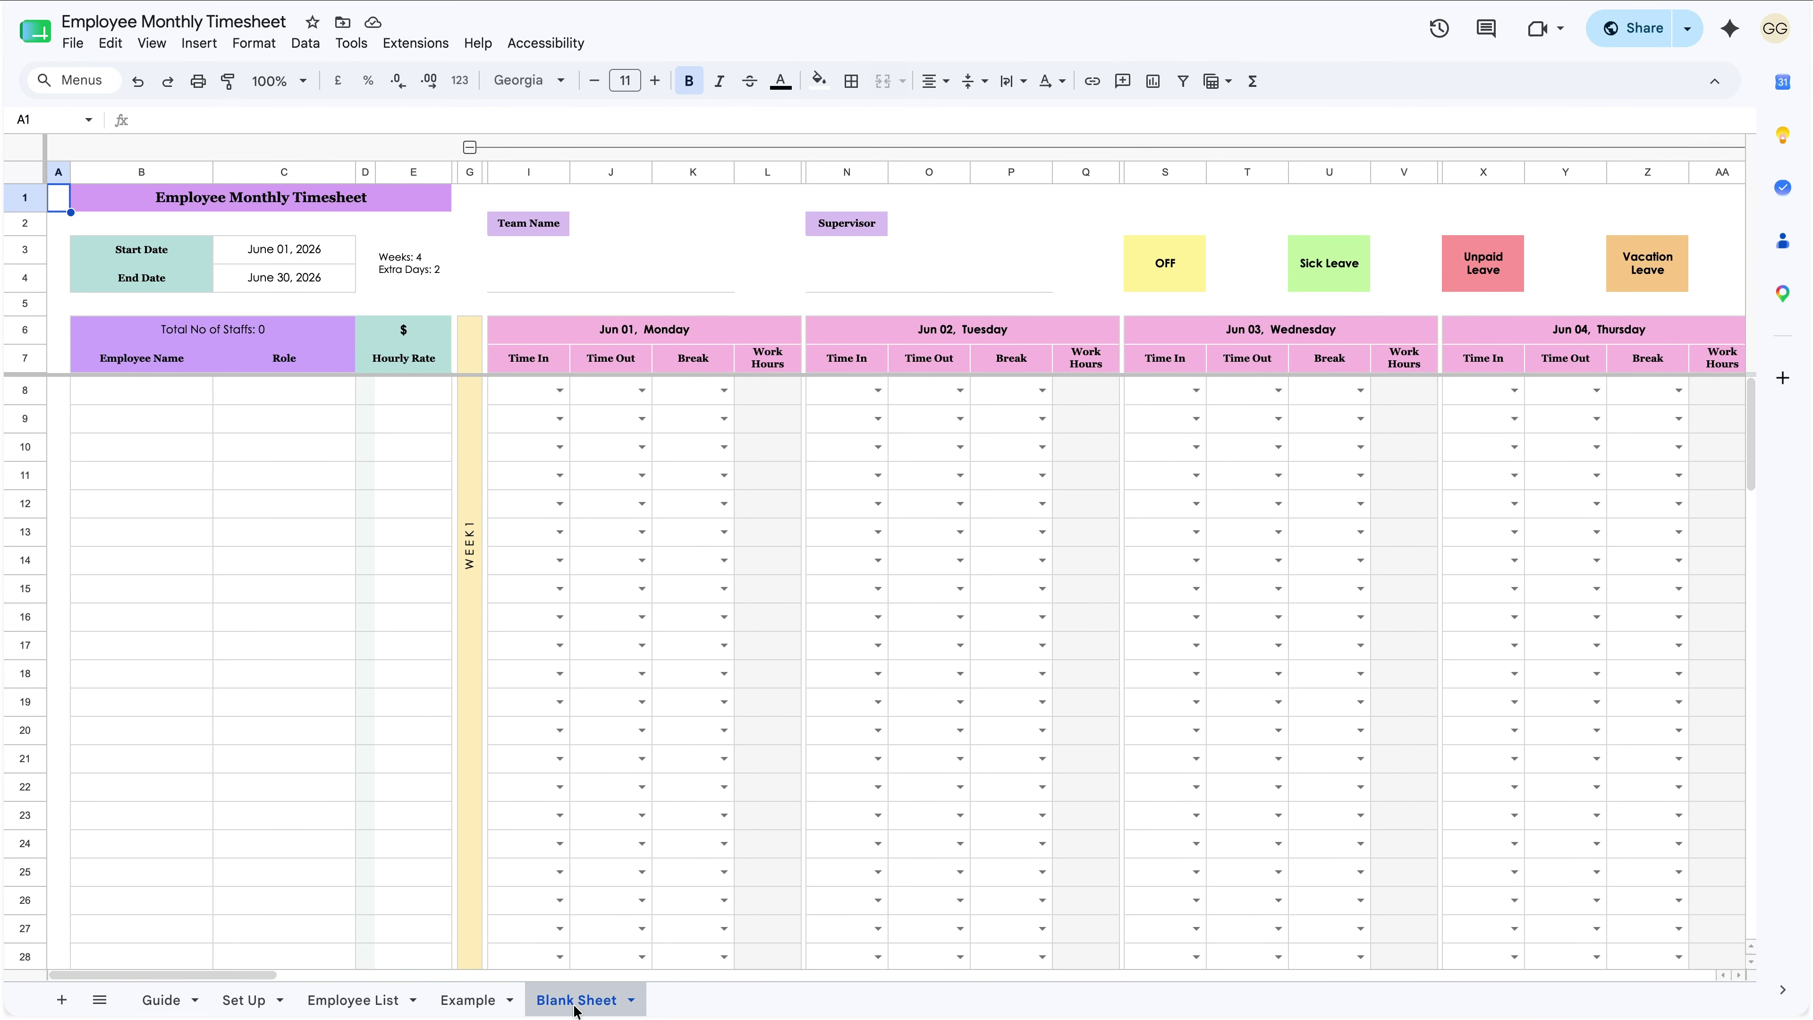
Step: Switch to the Google Sheets version of the timesheet and duplicate its Blank Sheet
right_click(580, 998)
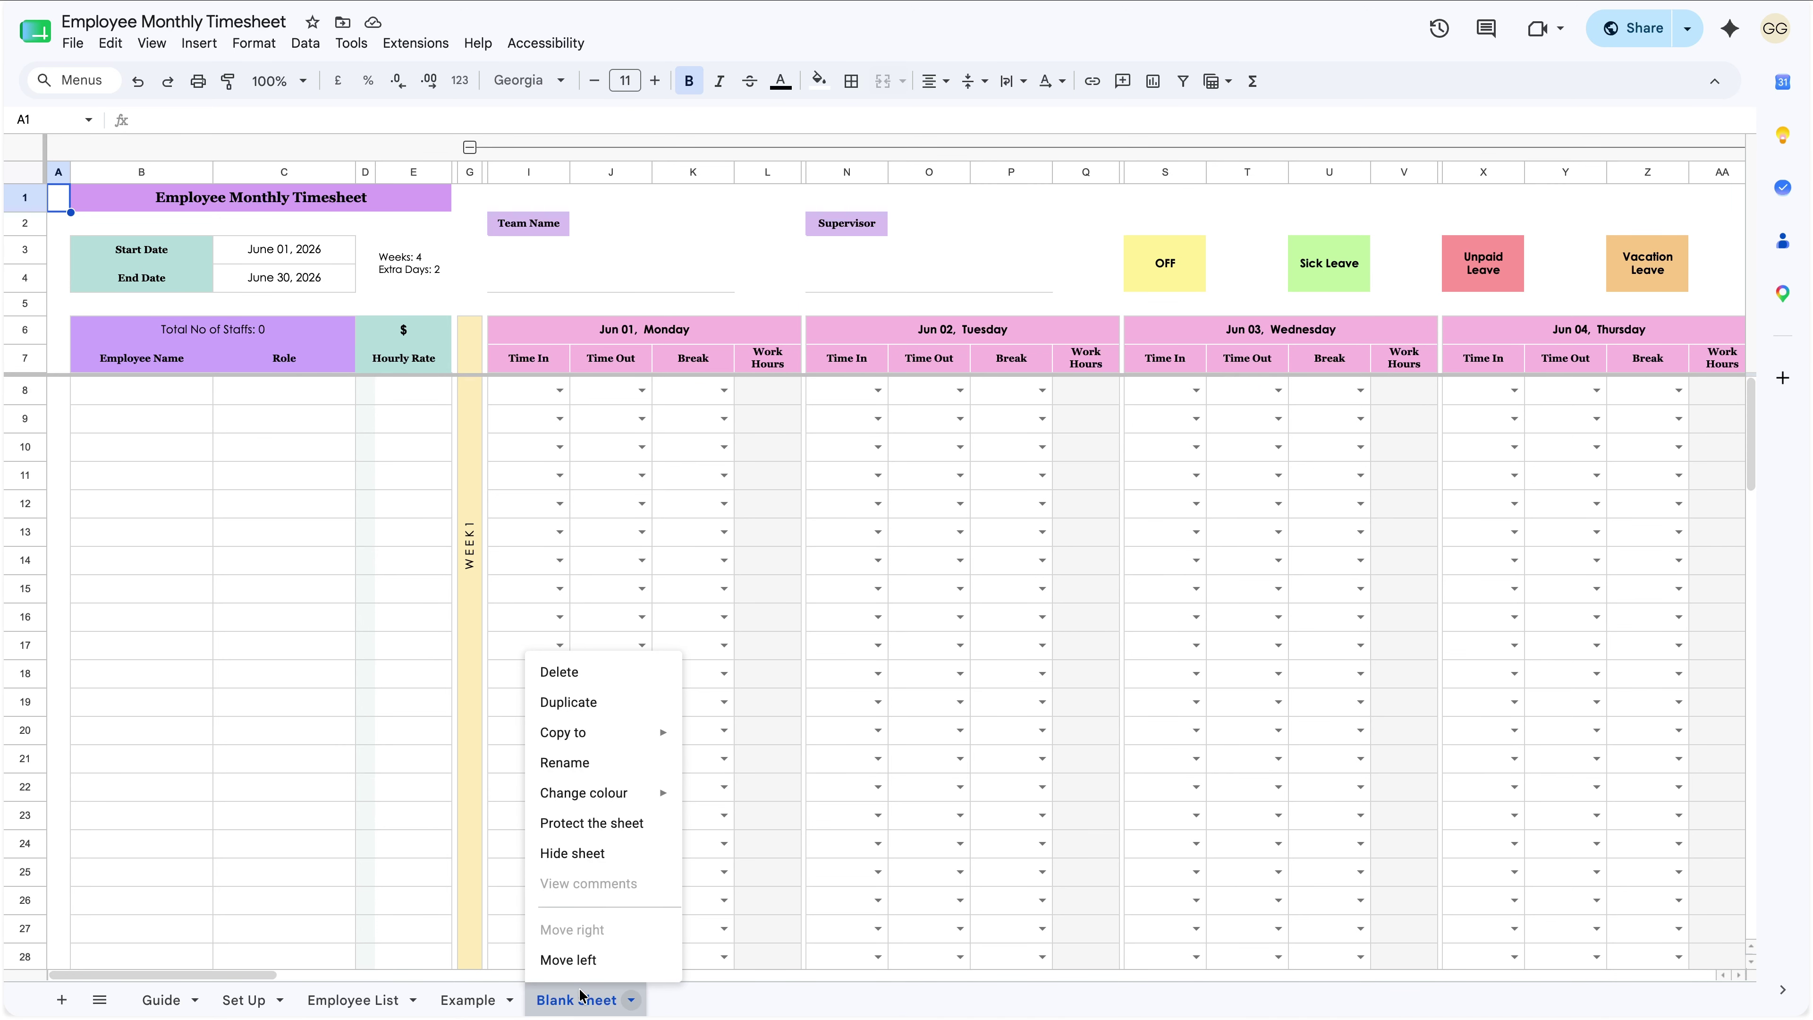
click(612, 702)
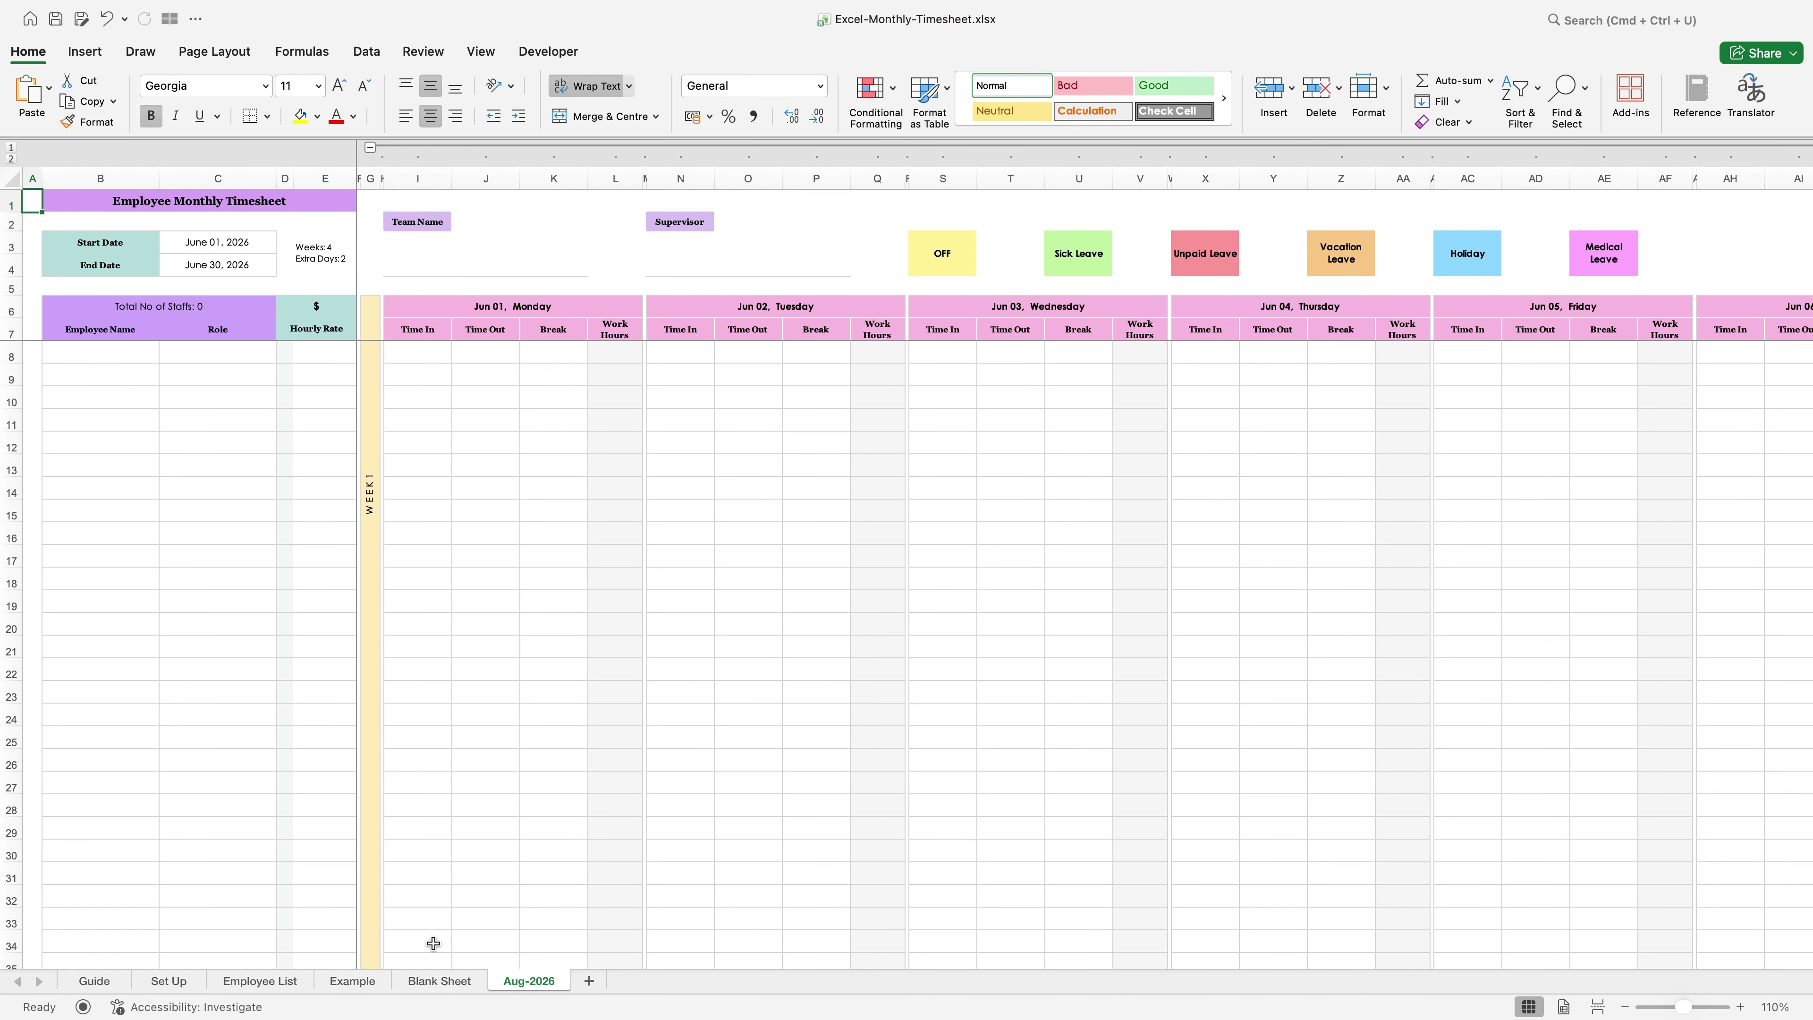
Step: Back in Excel, replace the Aug-2026 sheet's dates with start date August 01, 2026 and end date August 31, 2026
click(449, 983)
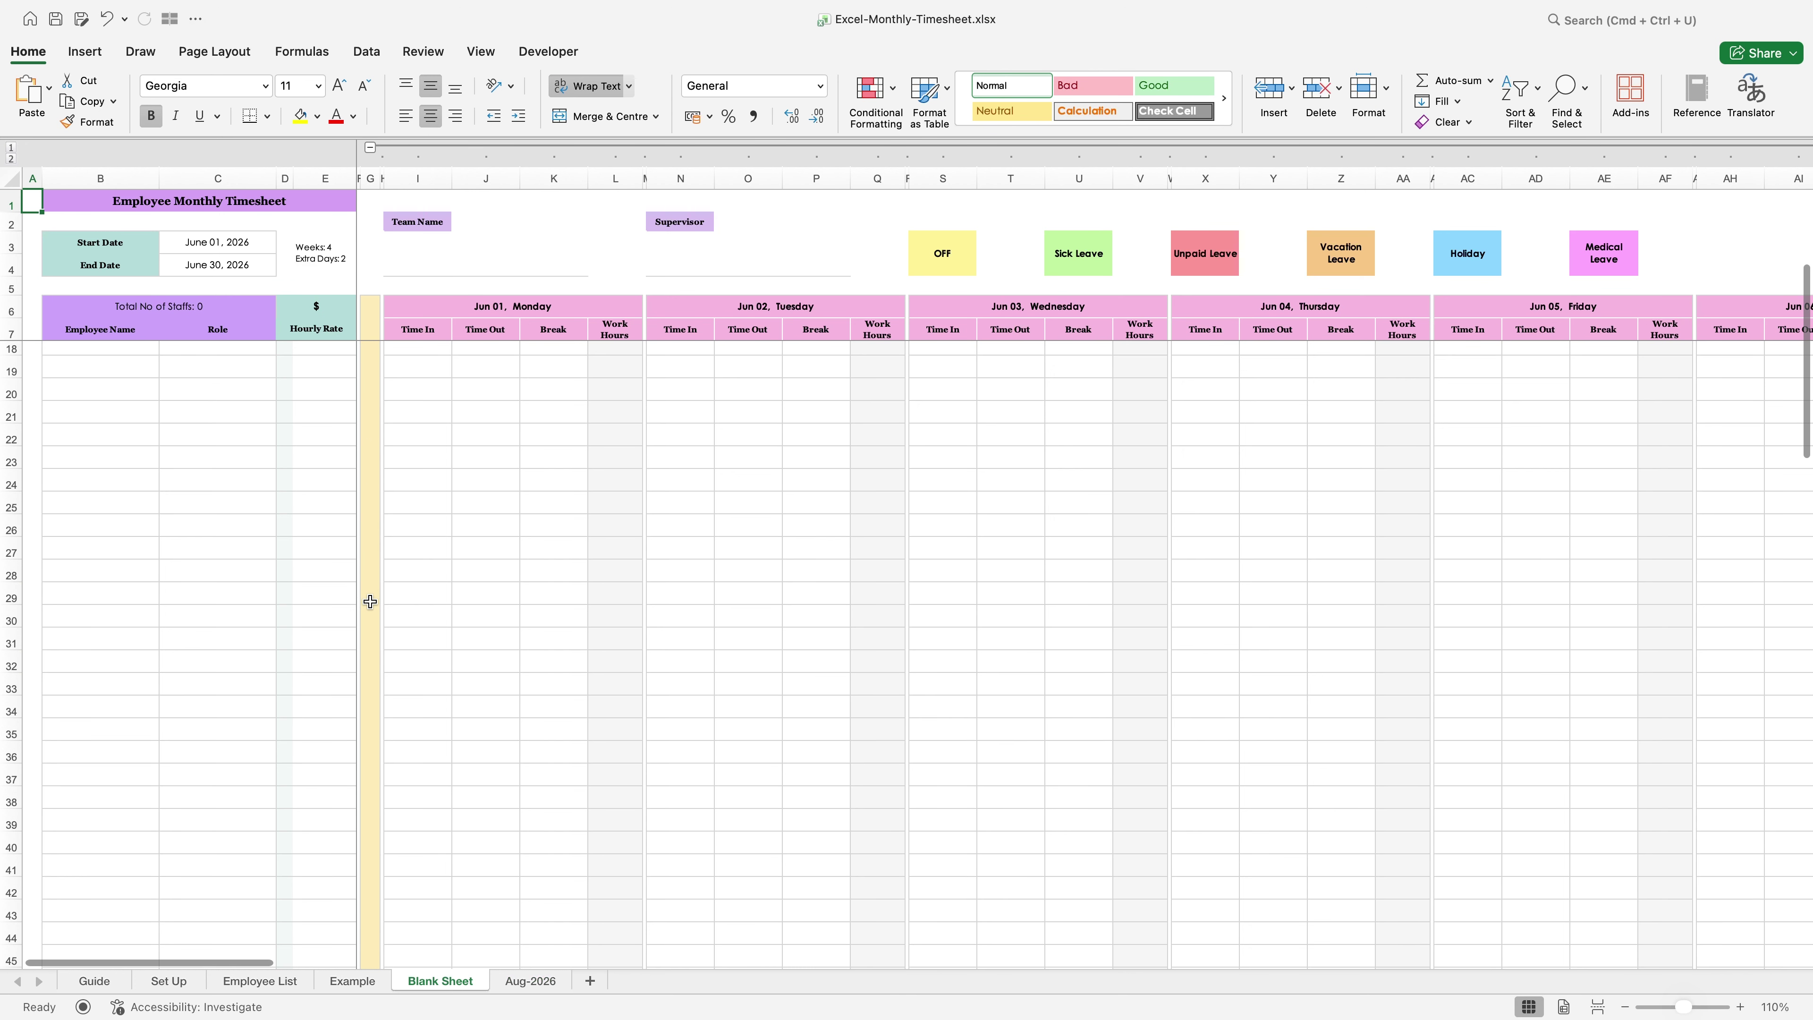
click(528, 983)
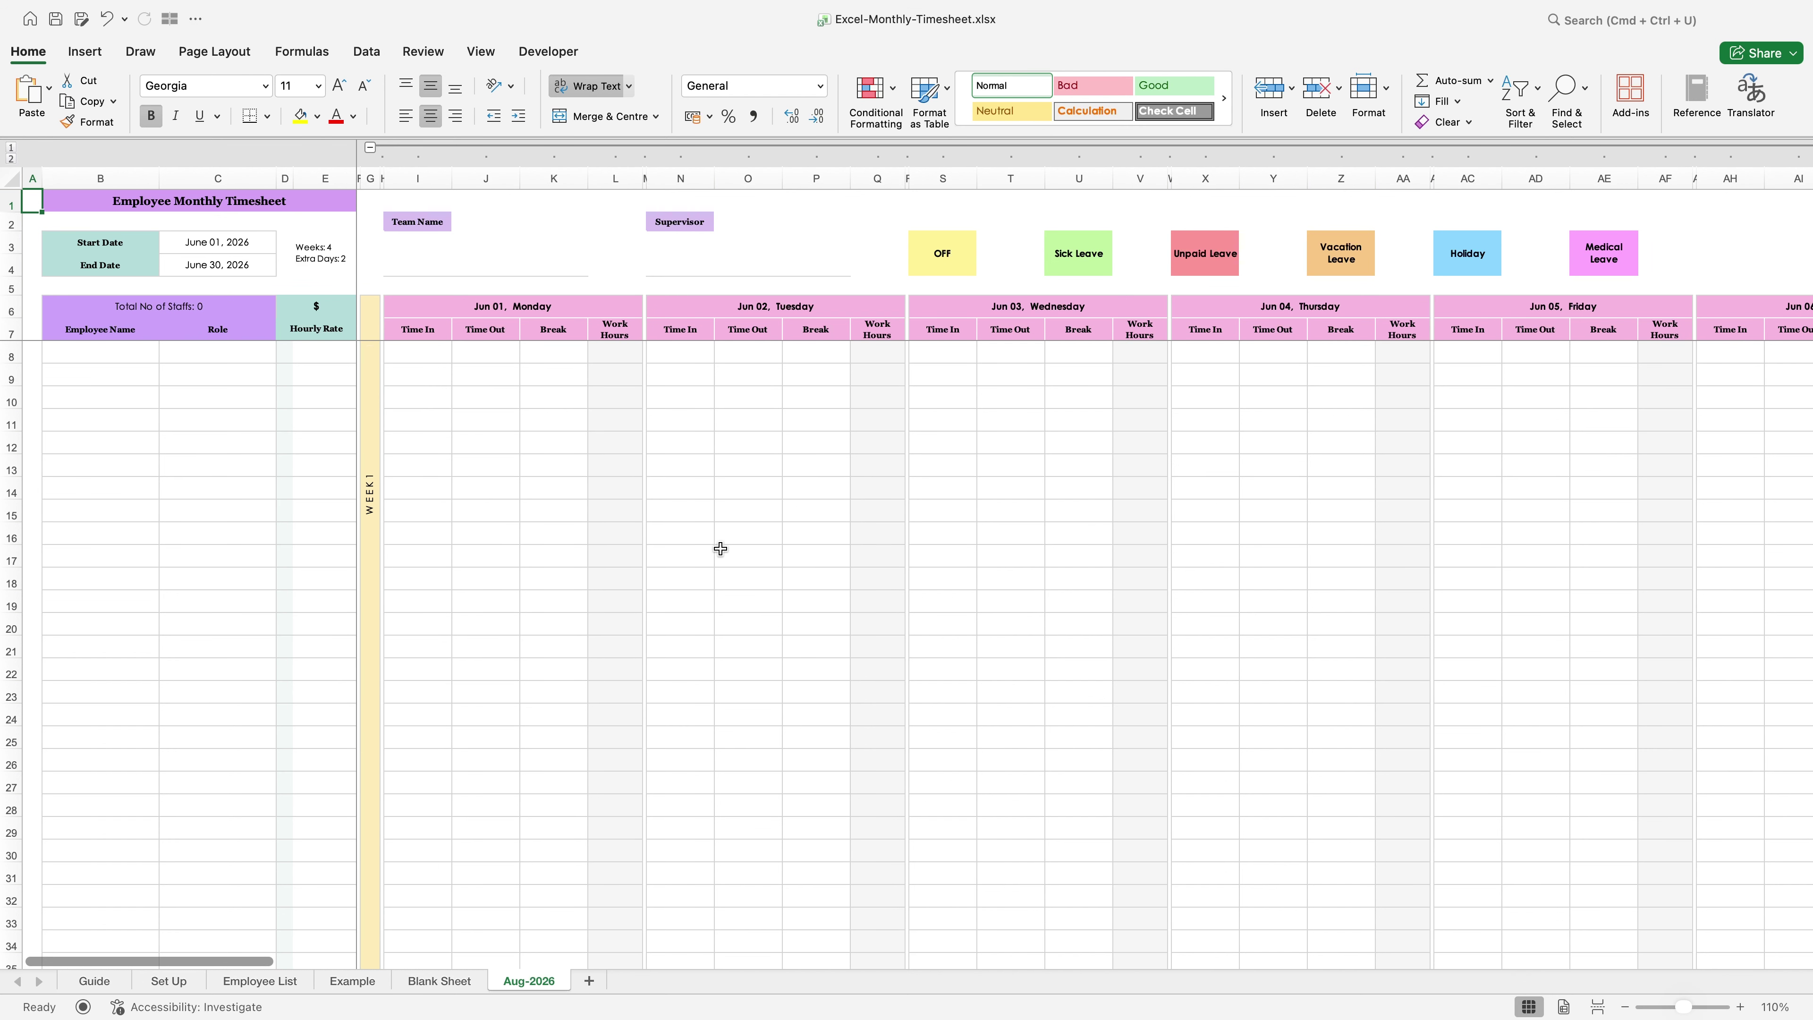
drag(242, 246, 242, 266)
key(Delete)
click(200, 251)
text(01/08/2026)
key(Return)
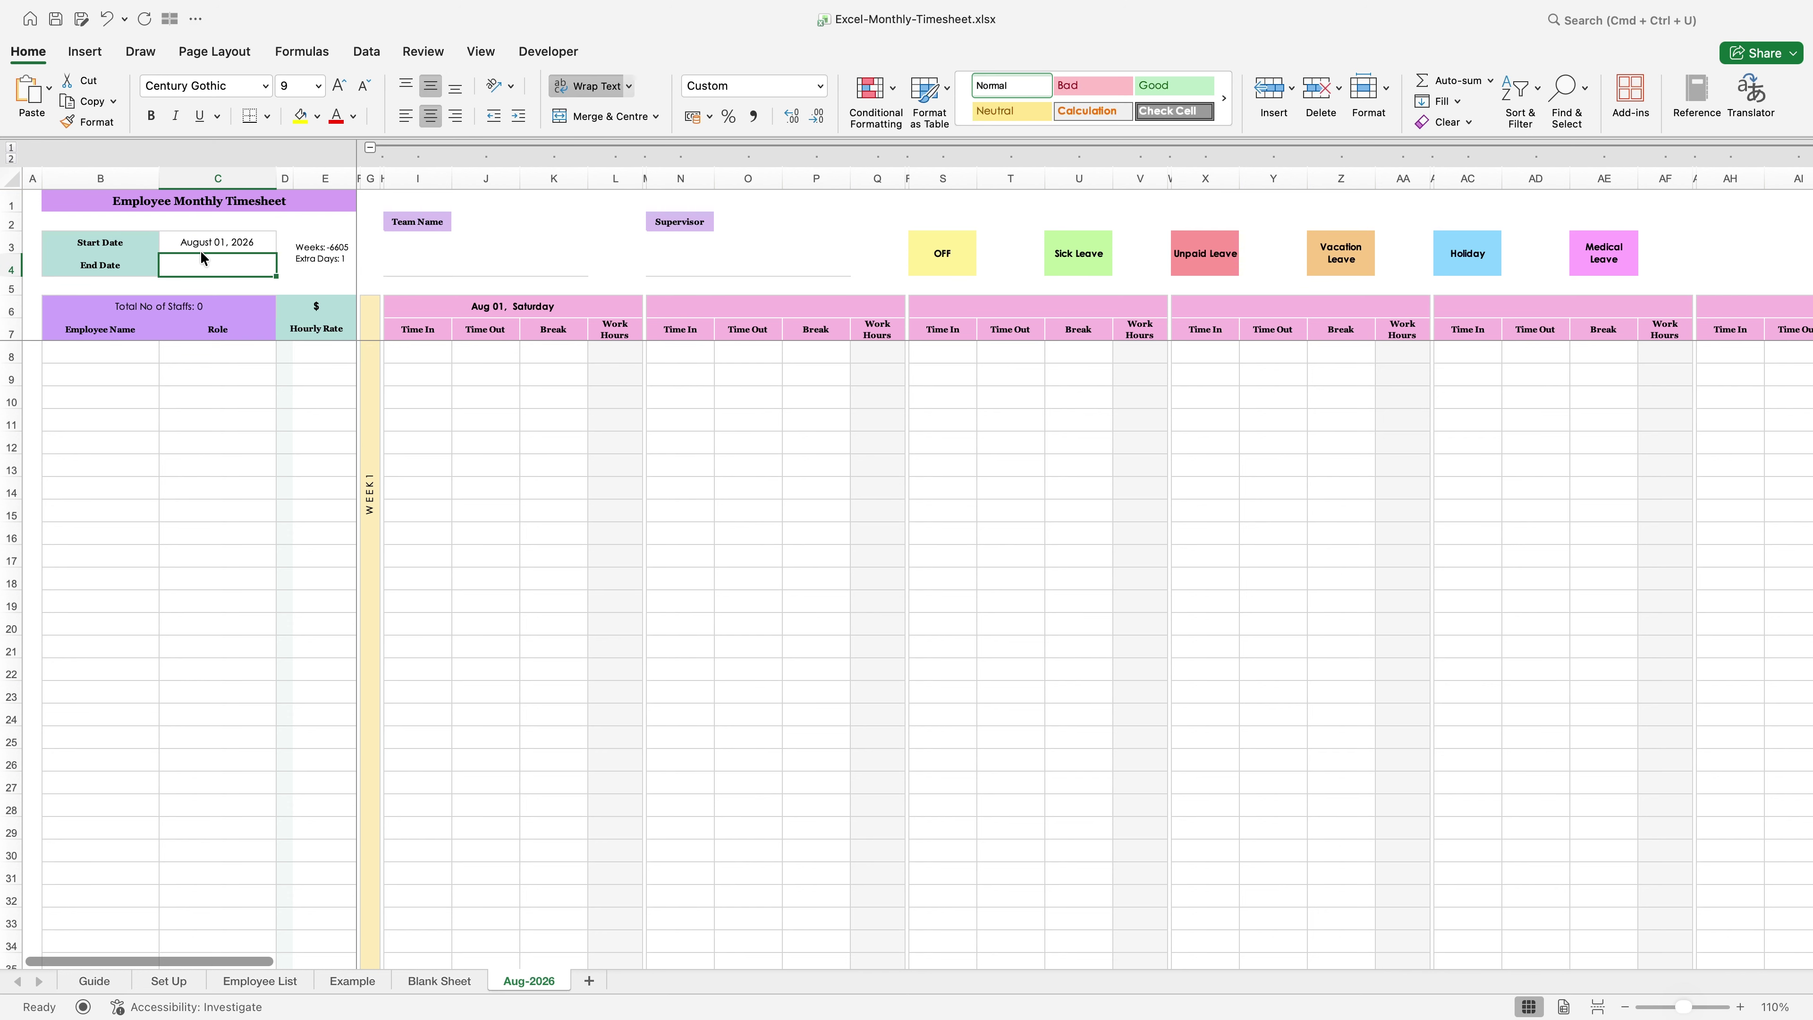
text(0)
text(1/08/2026)
key(Return)
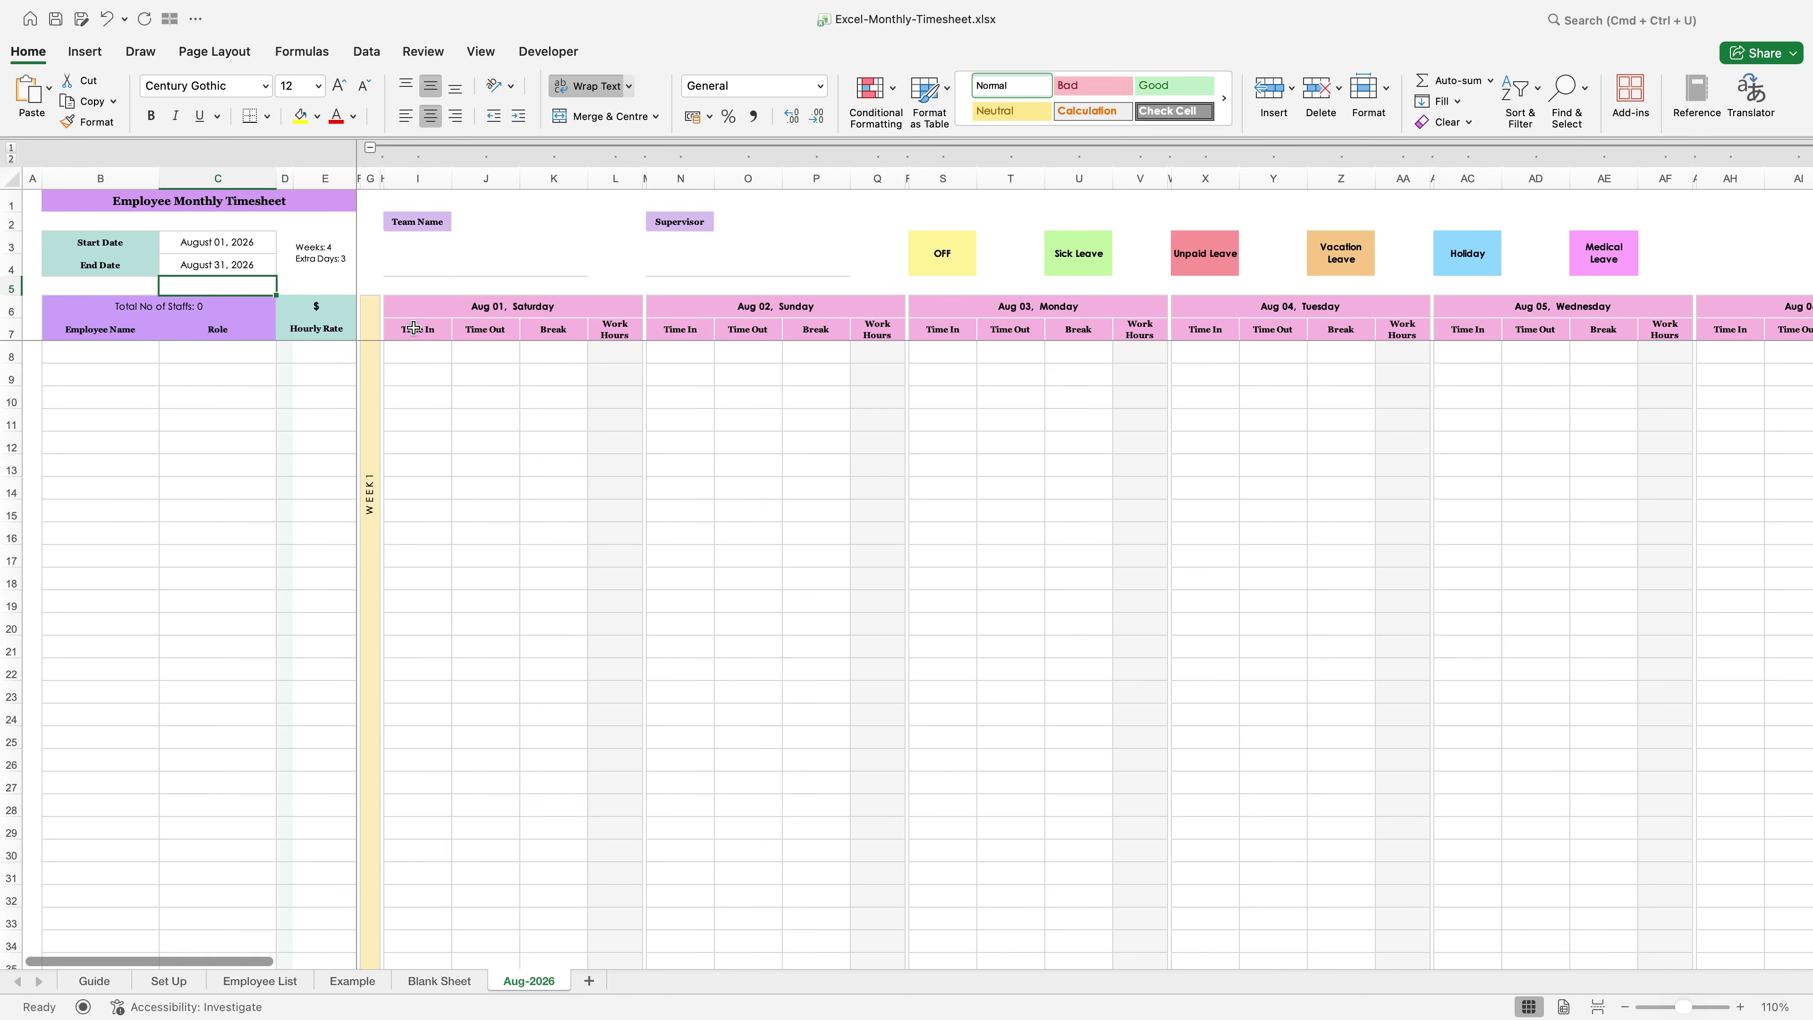
Step: Check the weeks and extra days cell and the daily date headers across the Aug-2026 sheet
click(321, 261)
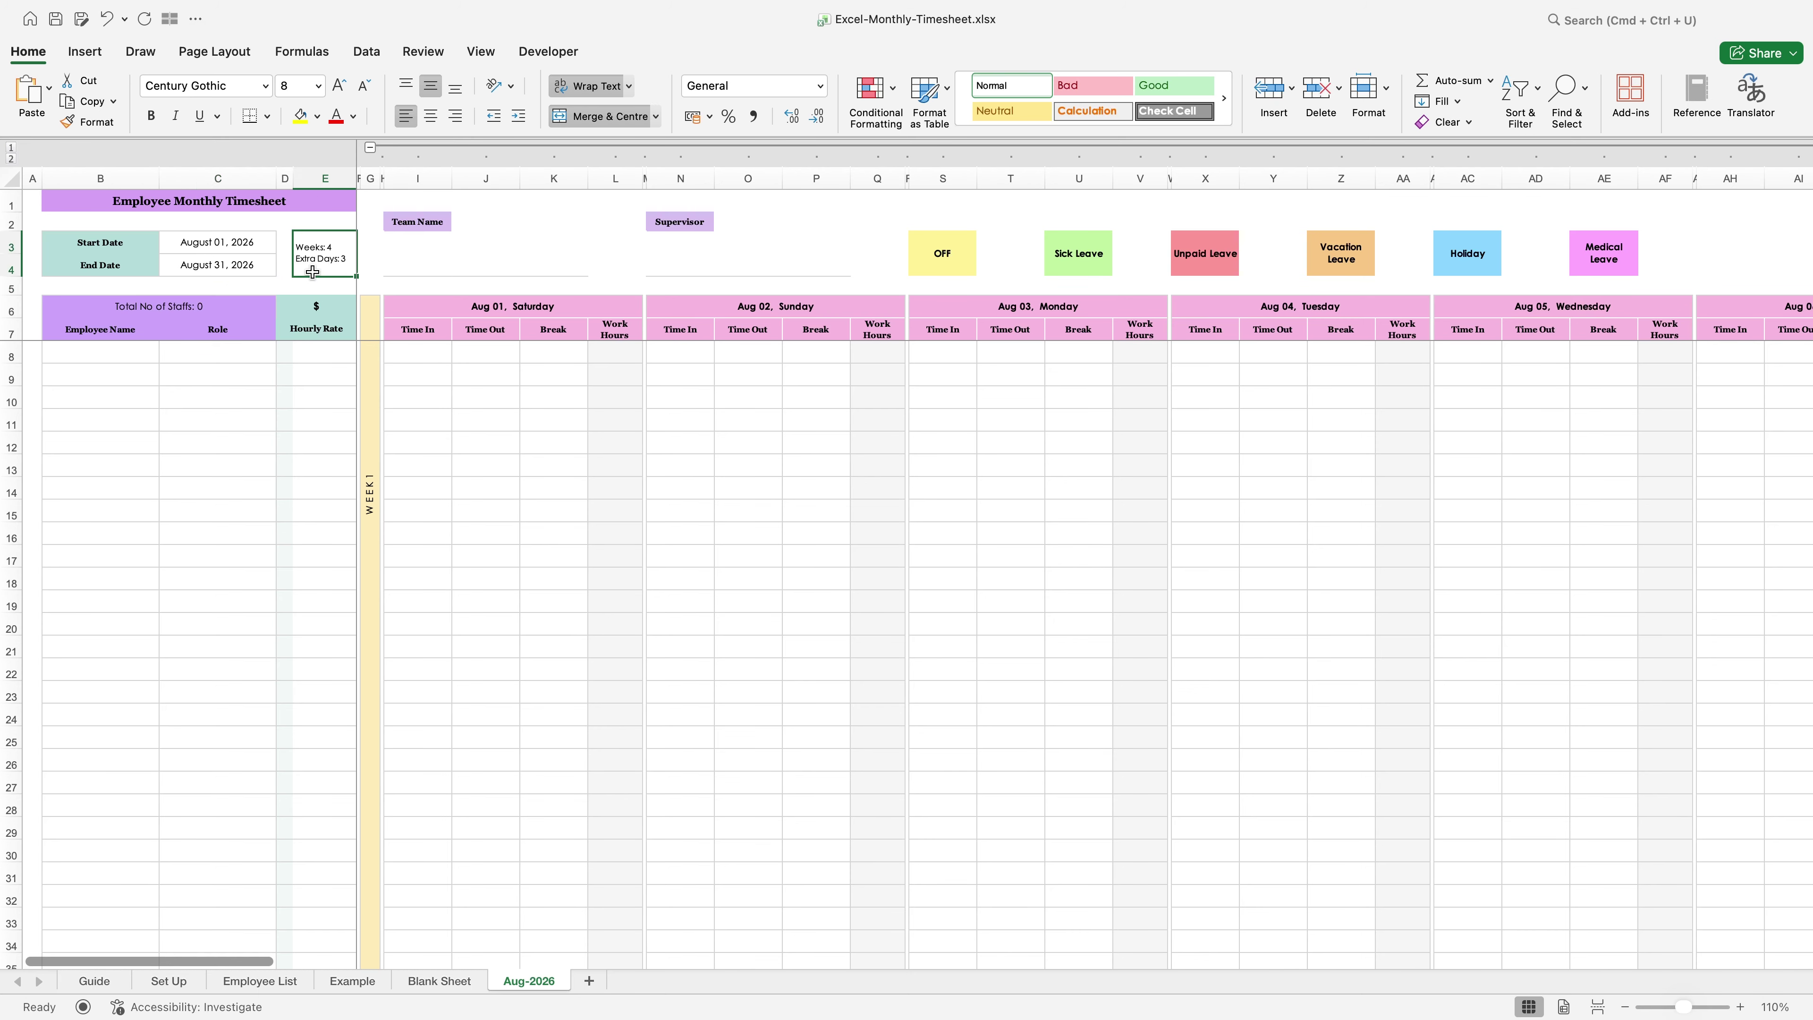
click(311, 291)
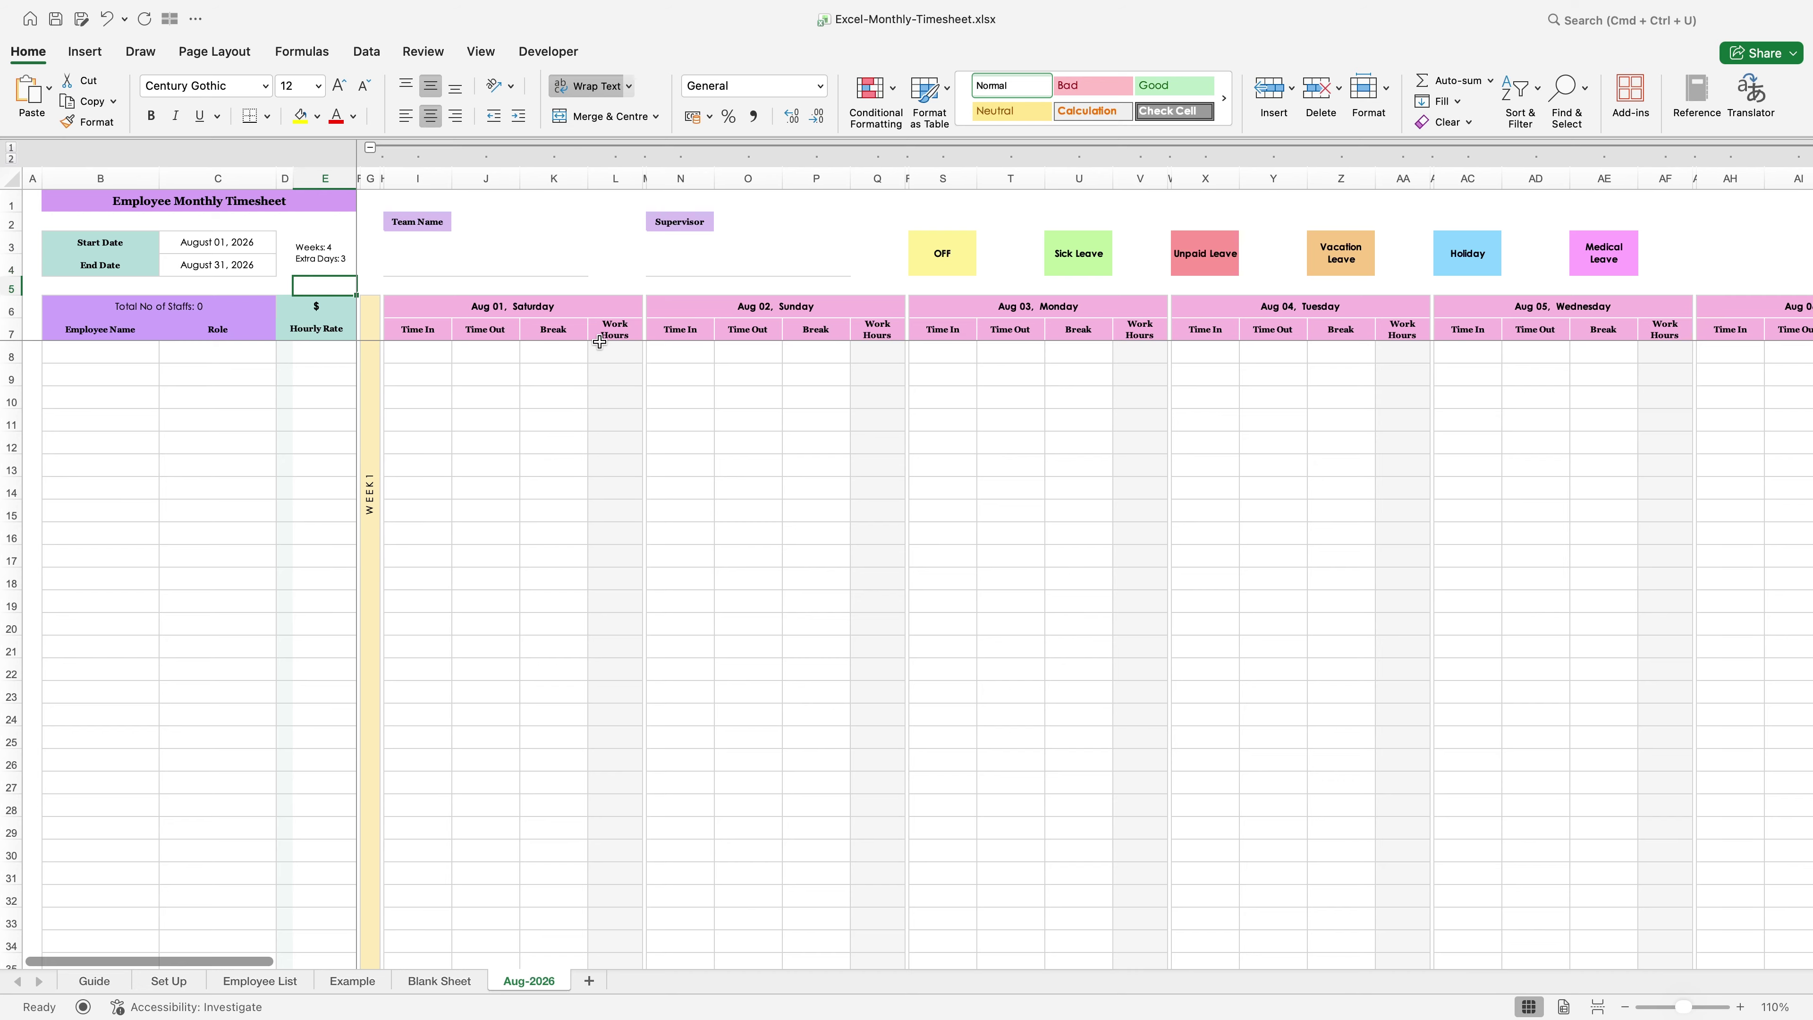
click(603, 305)
click(901, 305)
click(1050, 305)
drag(111, 962, 1367, 957)
scroll(777, 915, left, 20)
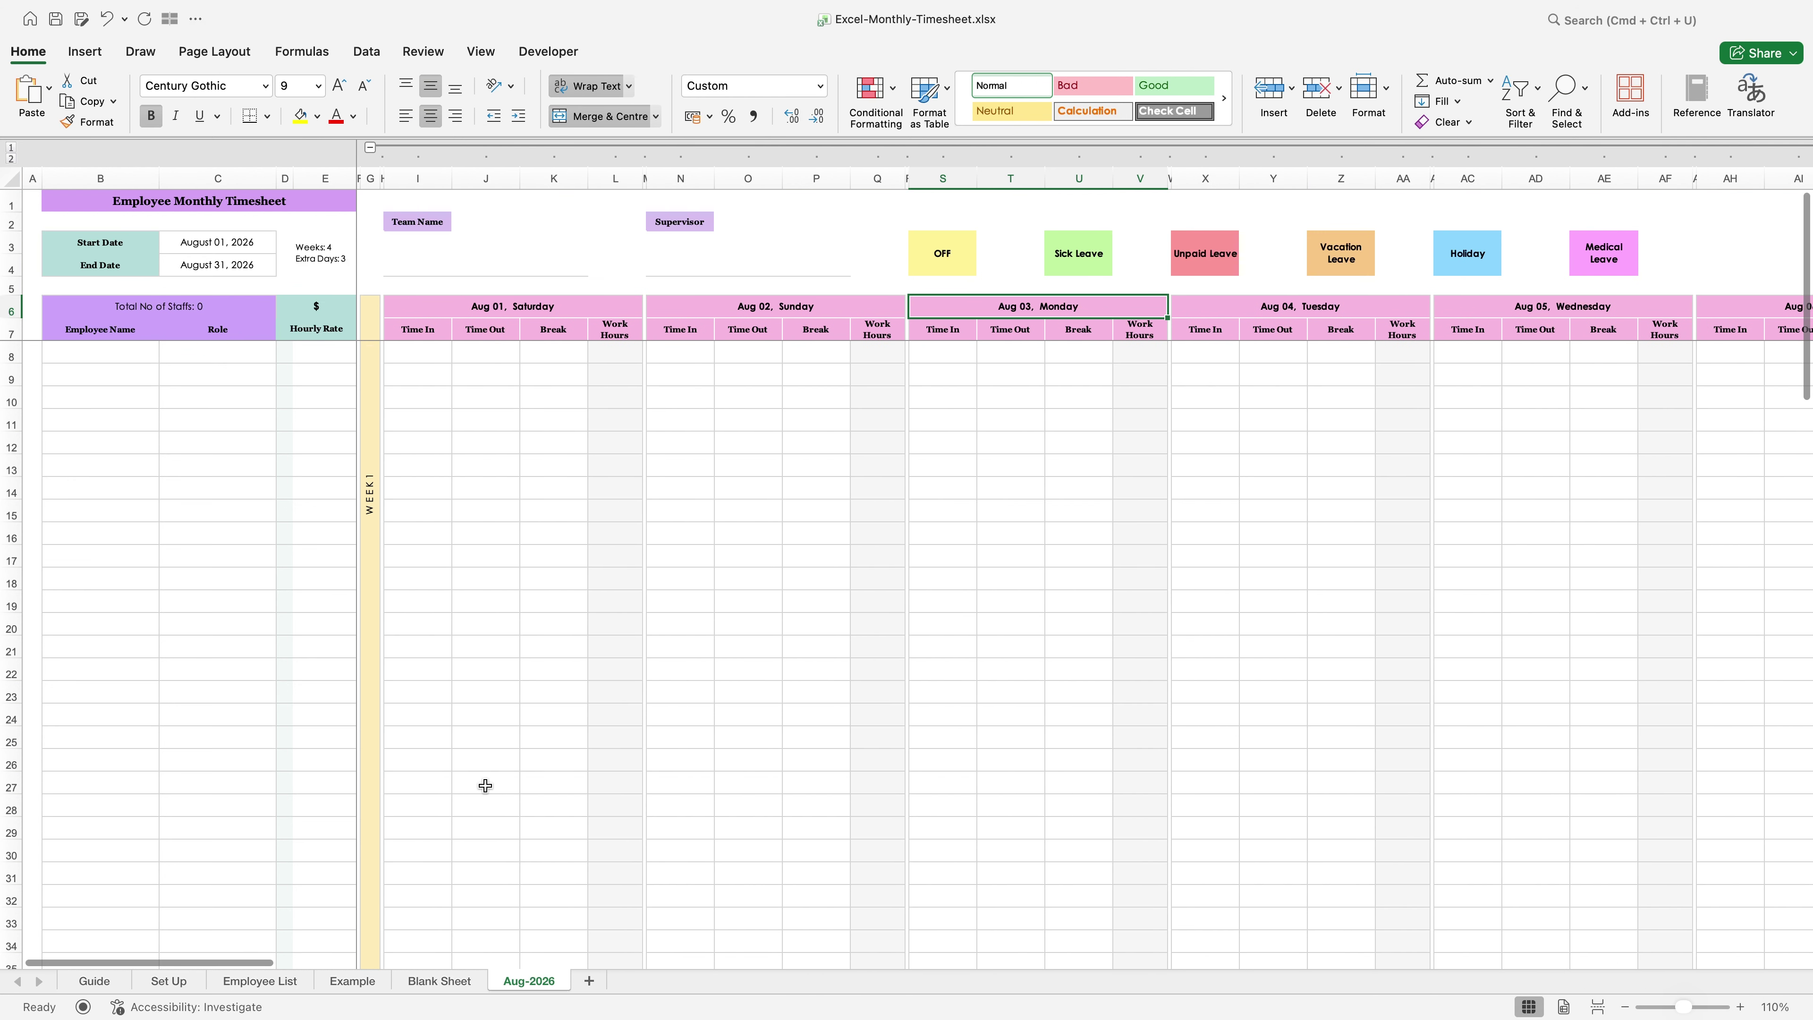
Step: Enter "Superman team" as the team name and fill in the supervisor's name on the Aug-2026 sheet
click(477, 260)
text(Superman team)
click(680, 265)
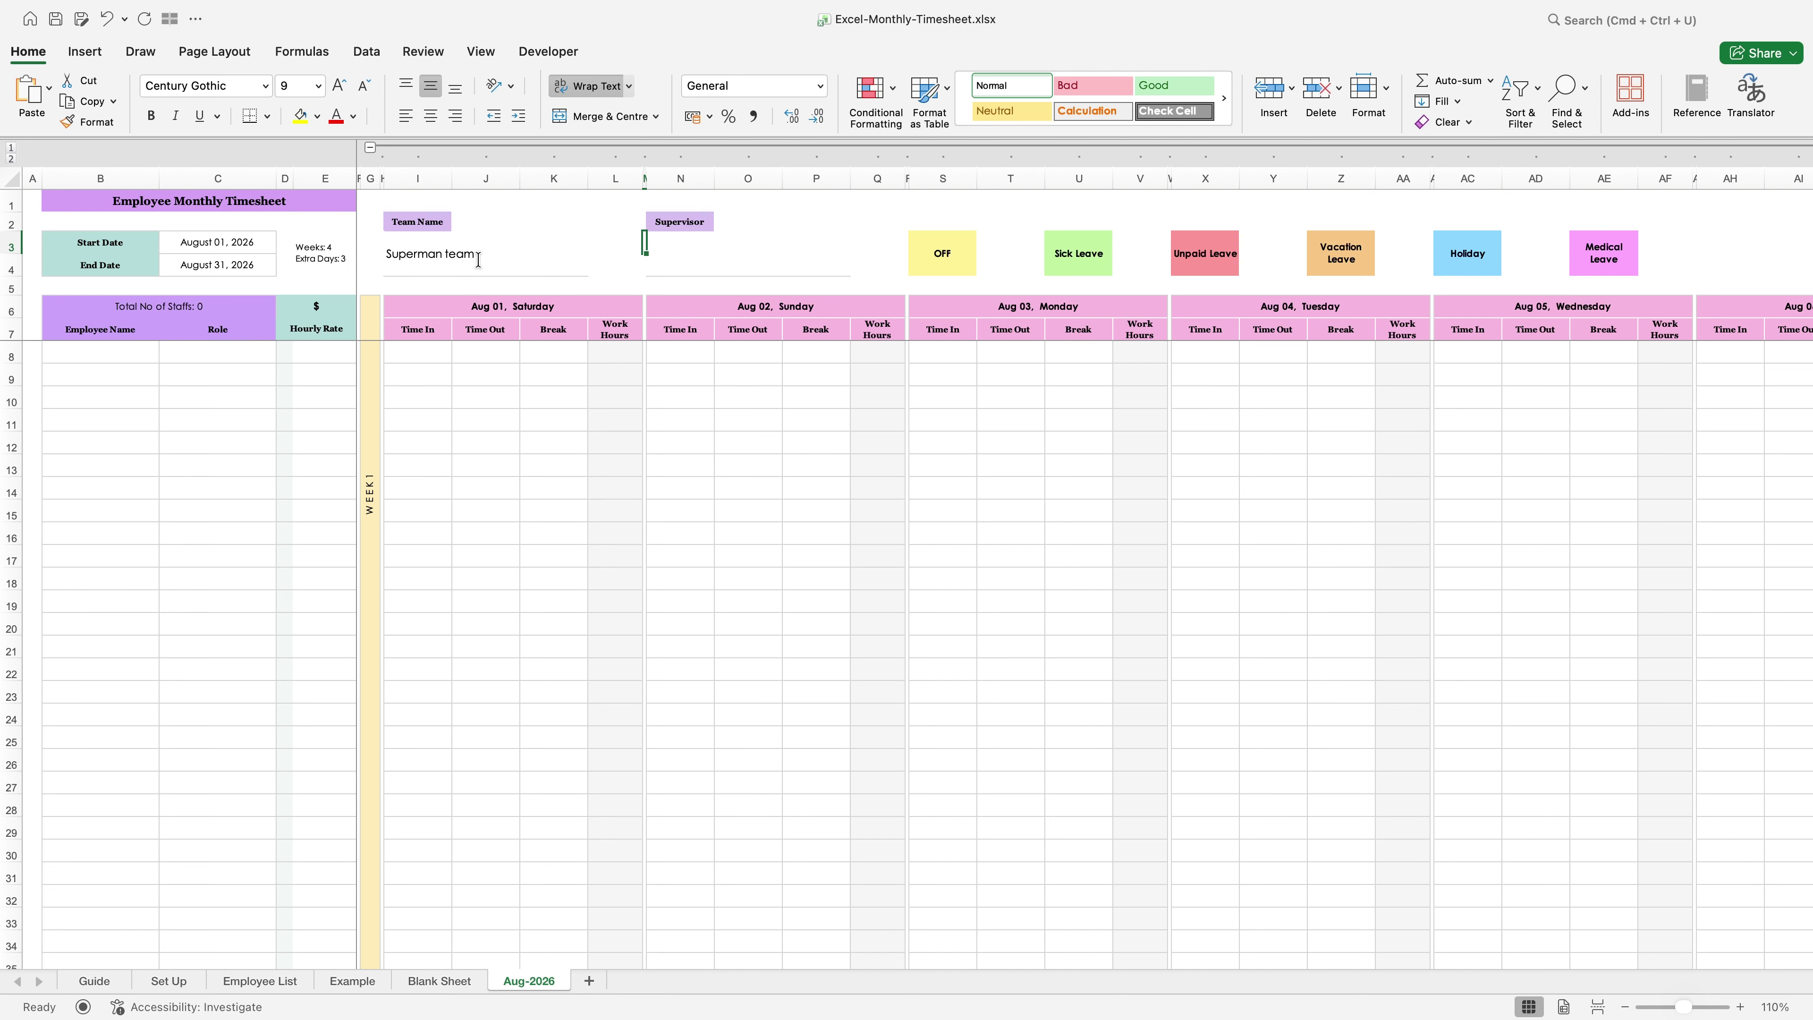
text(MR G G)
key(Right)
Step: Examine the color-coded leave type labels above the Aug-2026 day columns, from OFF to Vacation Leave
key(Right)
key(Right)
key(Right)
key(Right)
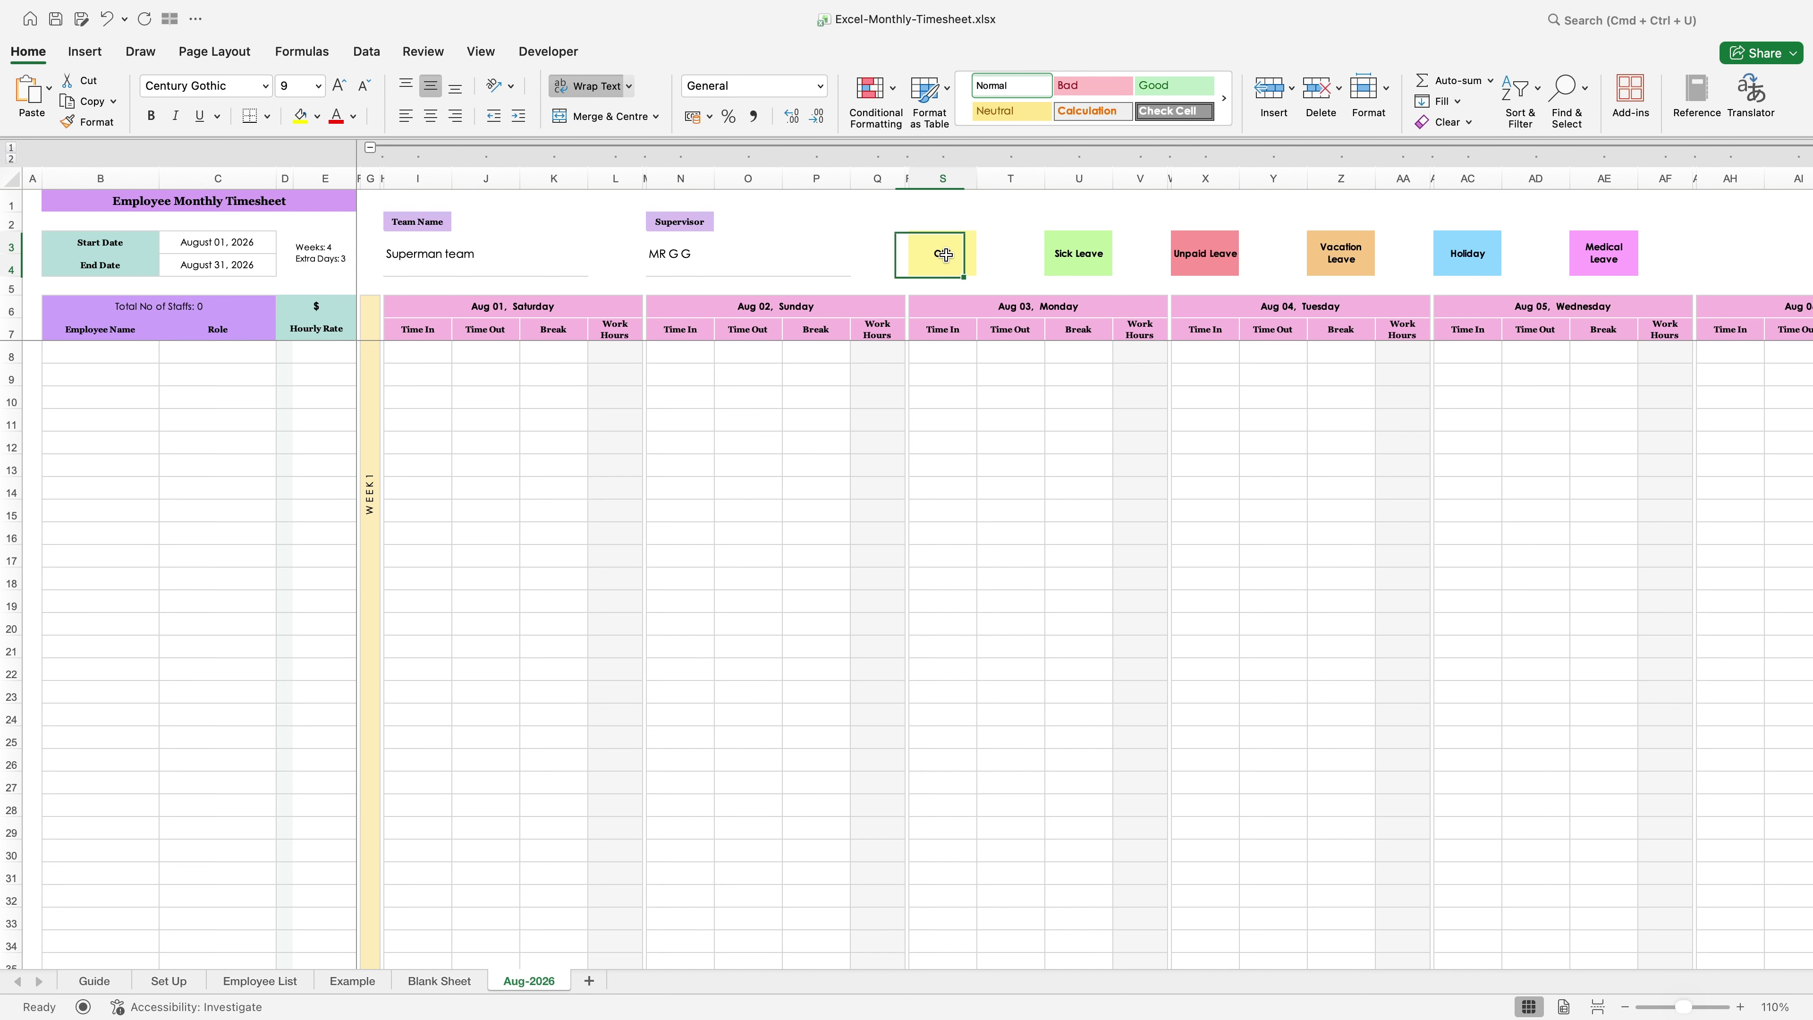
click(1211, 250)
click(1315, 251)
click(1267, 272)
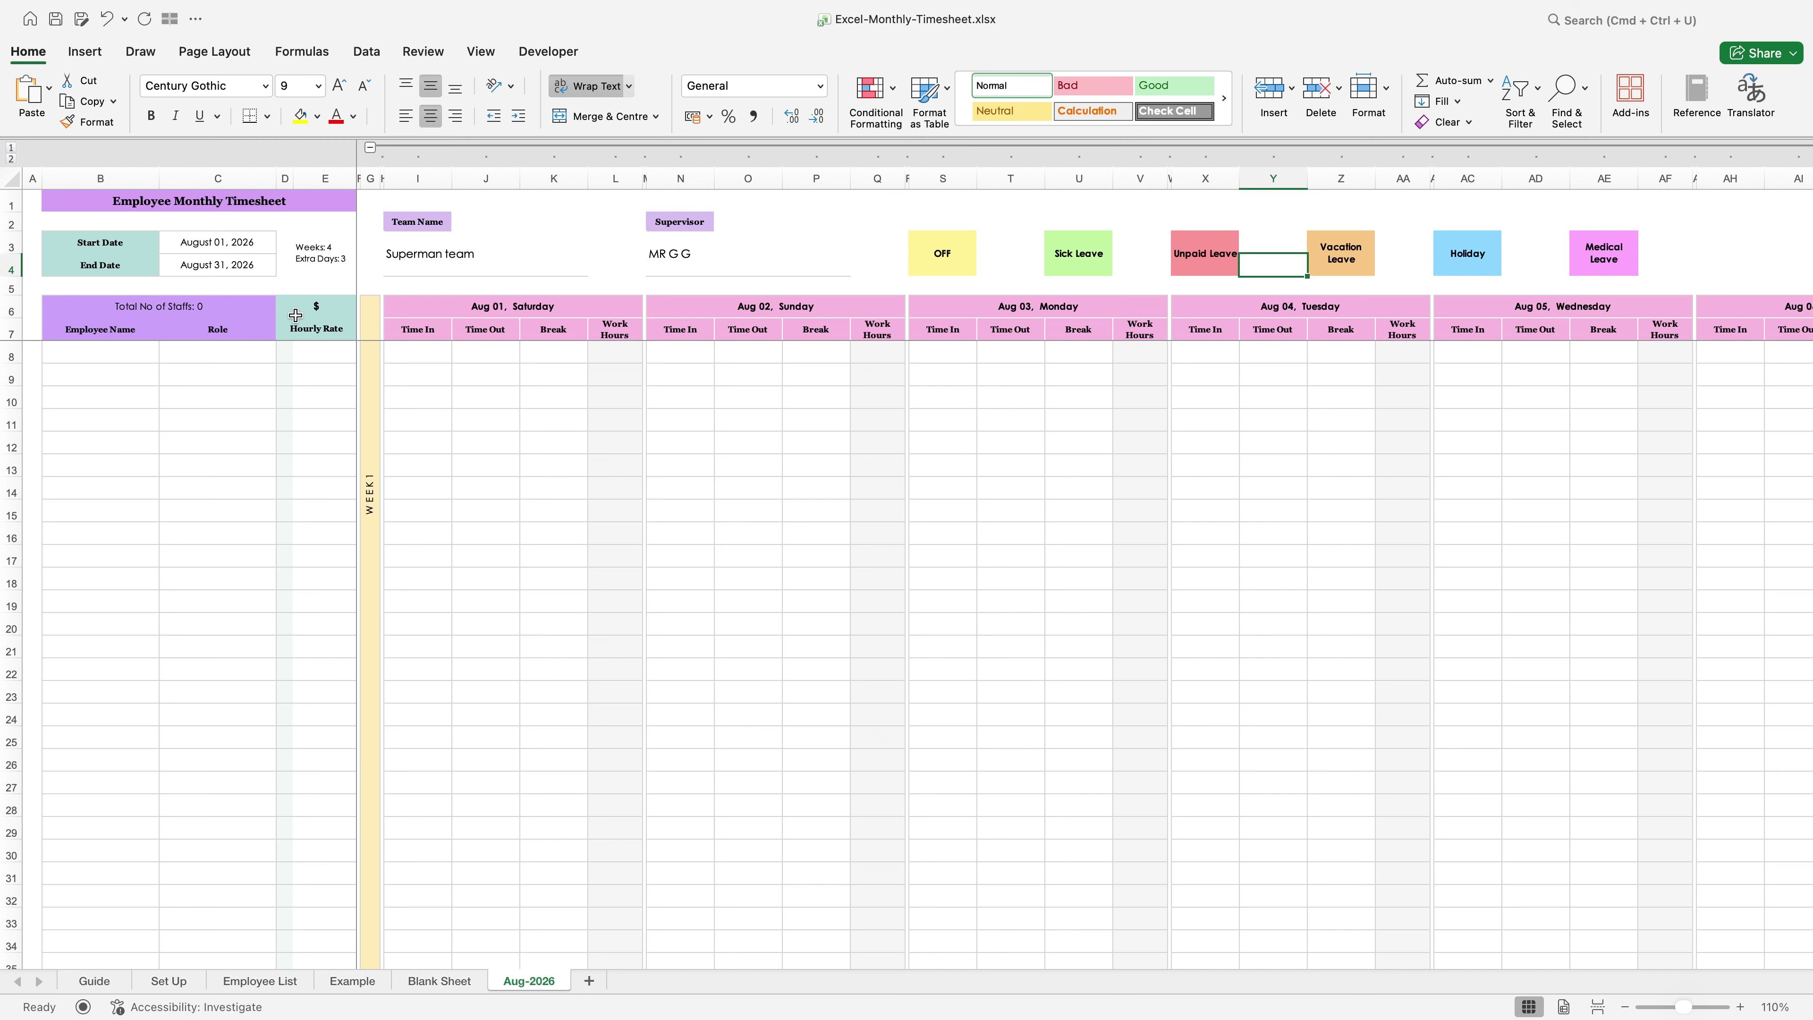
key(ctrl+Home)
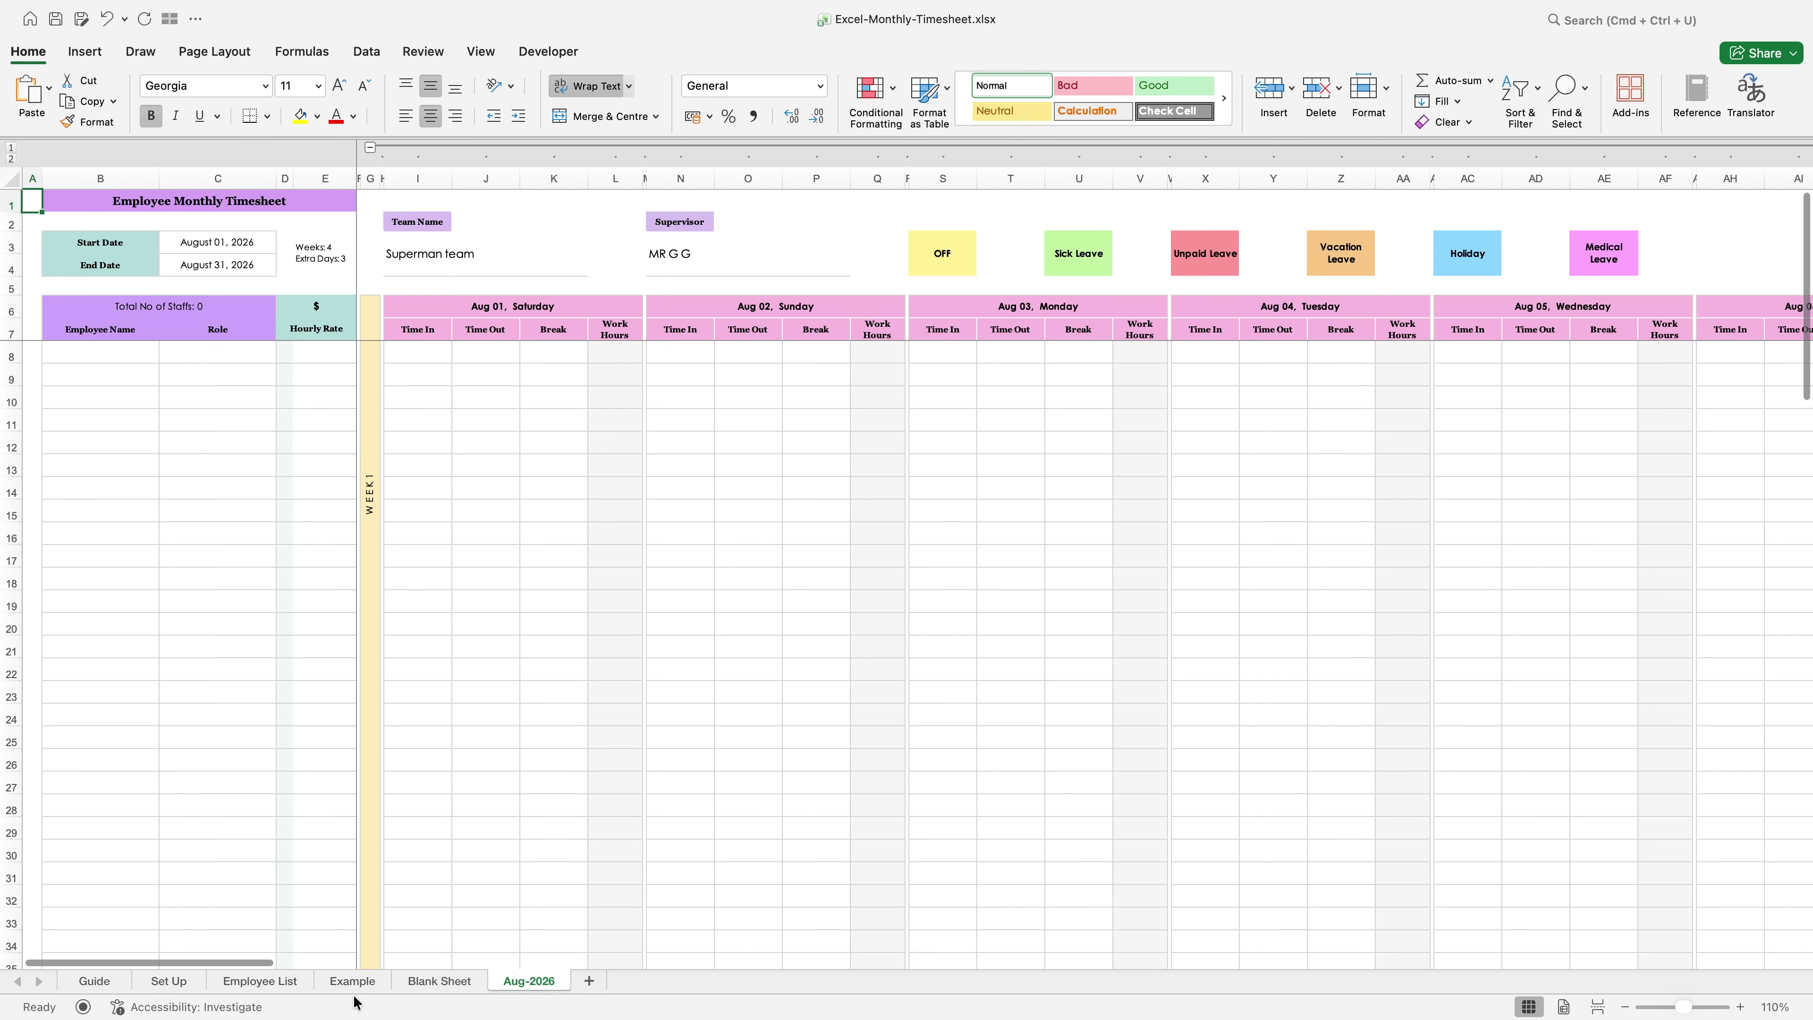
Step: Copy all employee names, roles and hourly rates from the Employee List into the Aug-2026 sheet, starting at cell B8
click(289, 982)
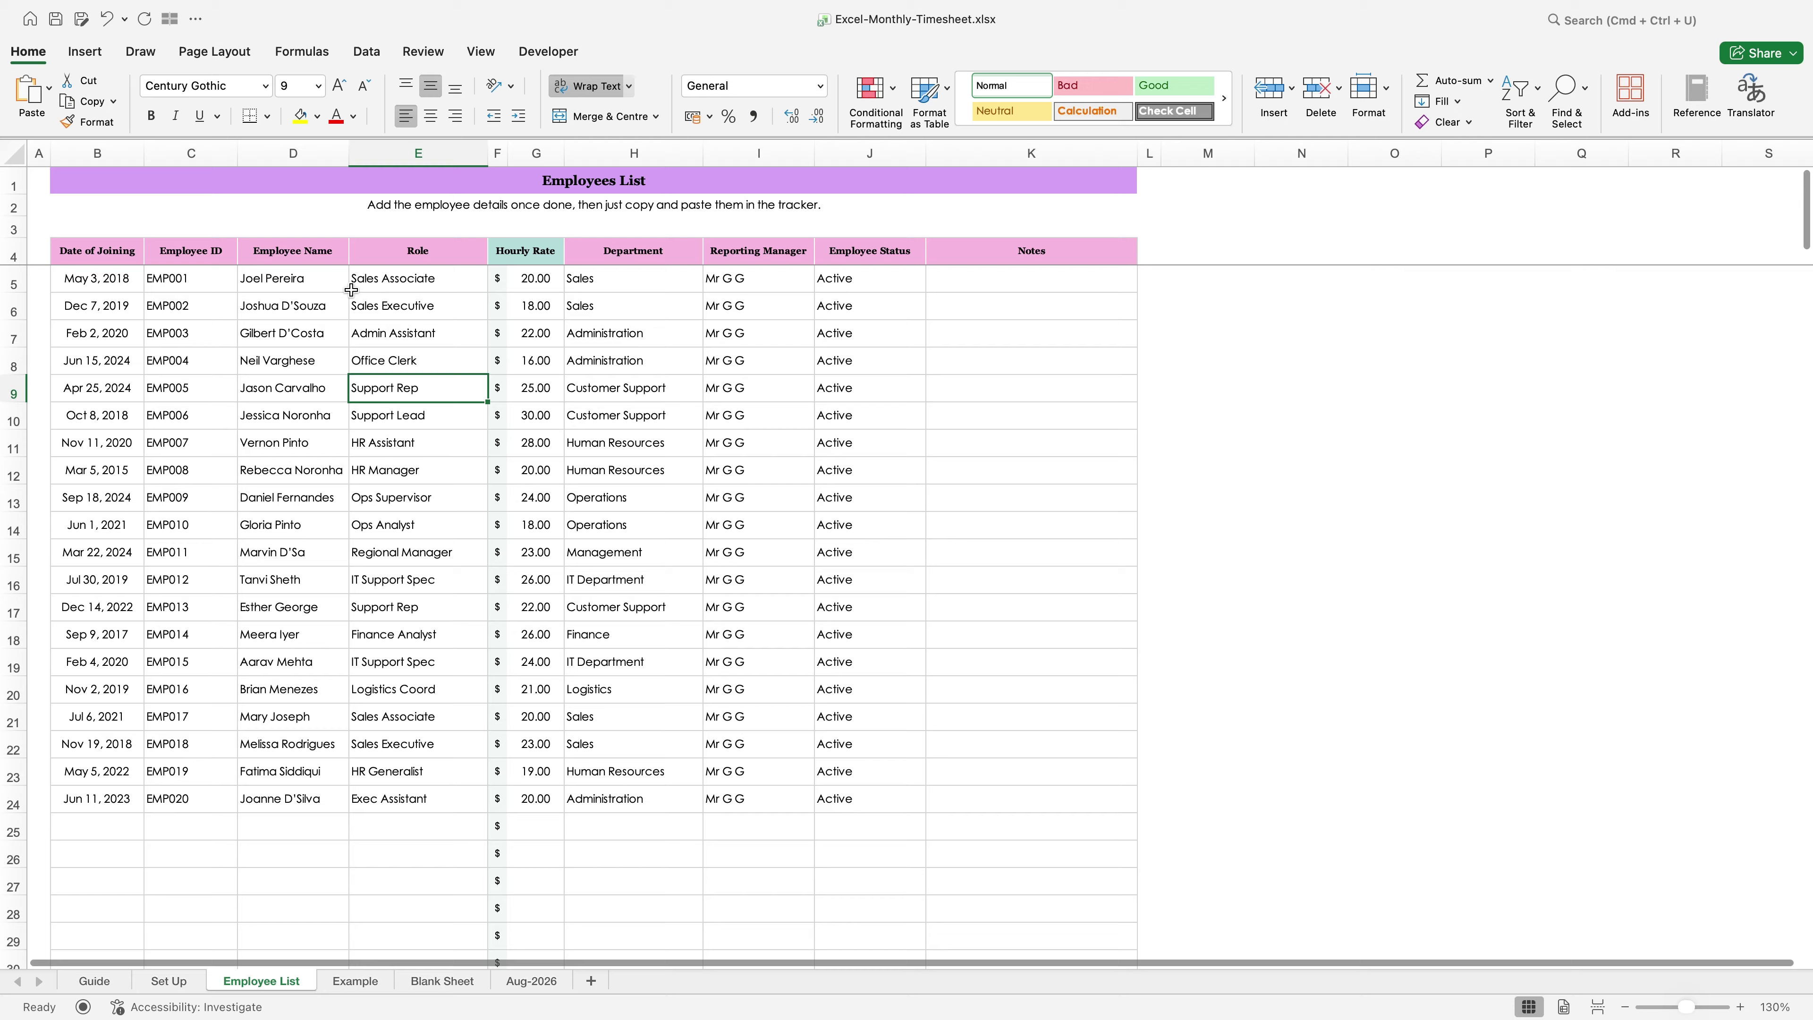
drag(321, 281, 521, 798)
key(super+c)
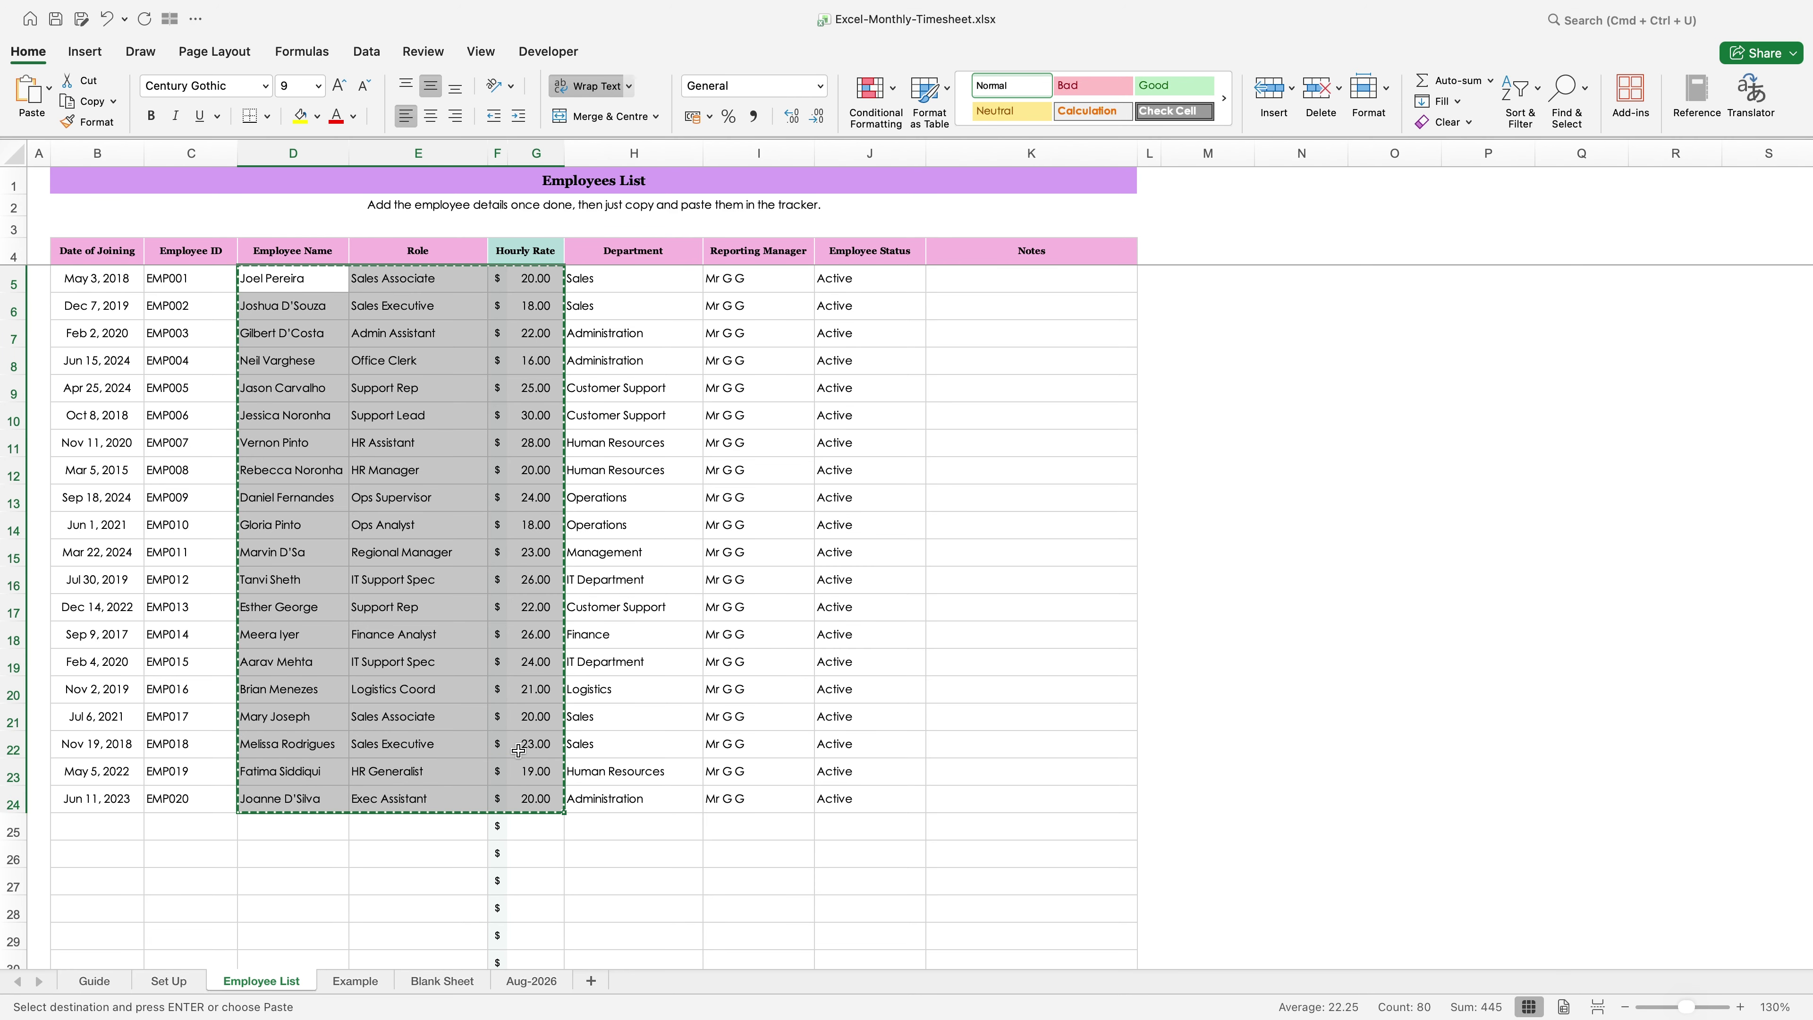
click(530, 981)
click(130, 355)
key(Return)
click(149, 395)
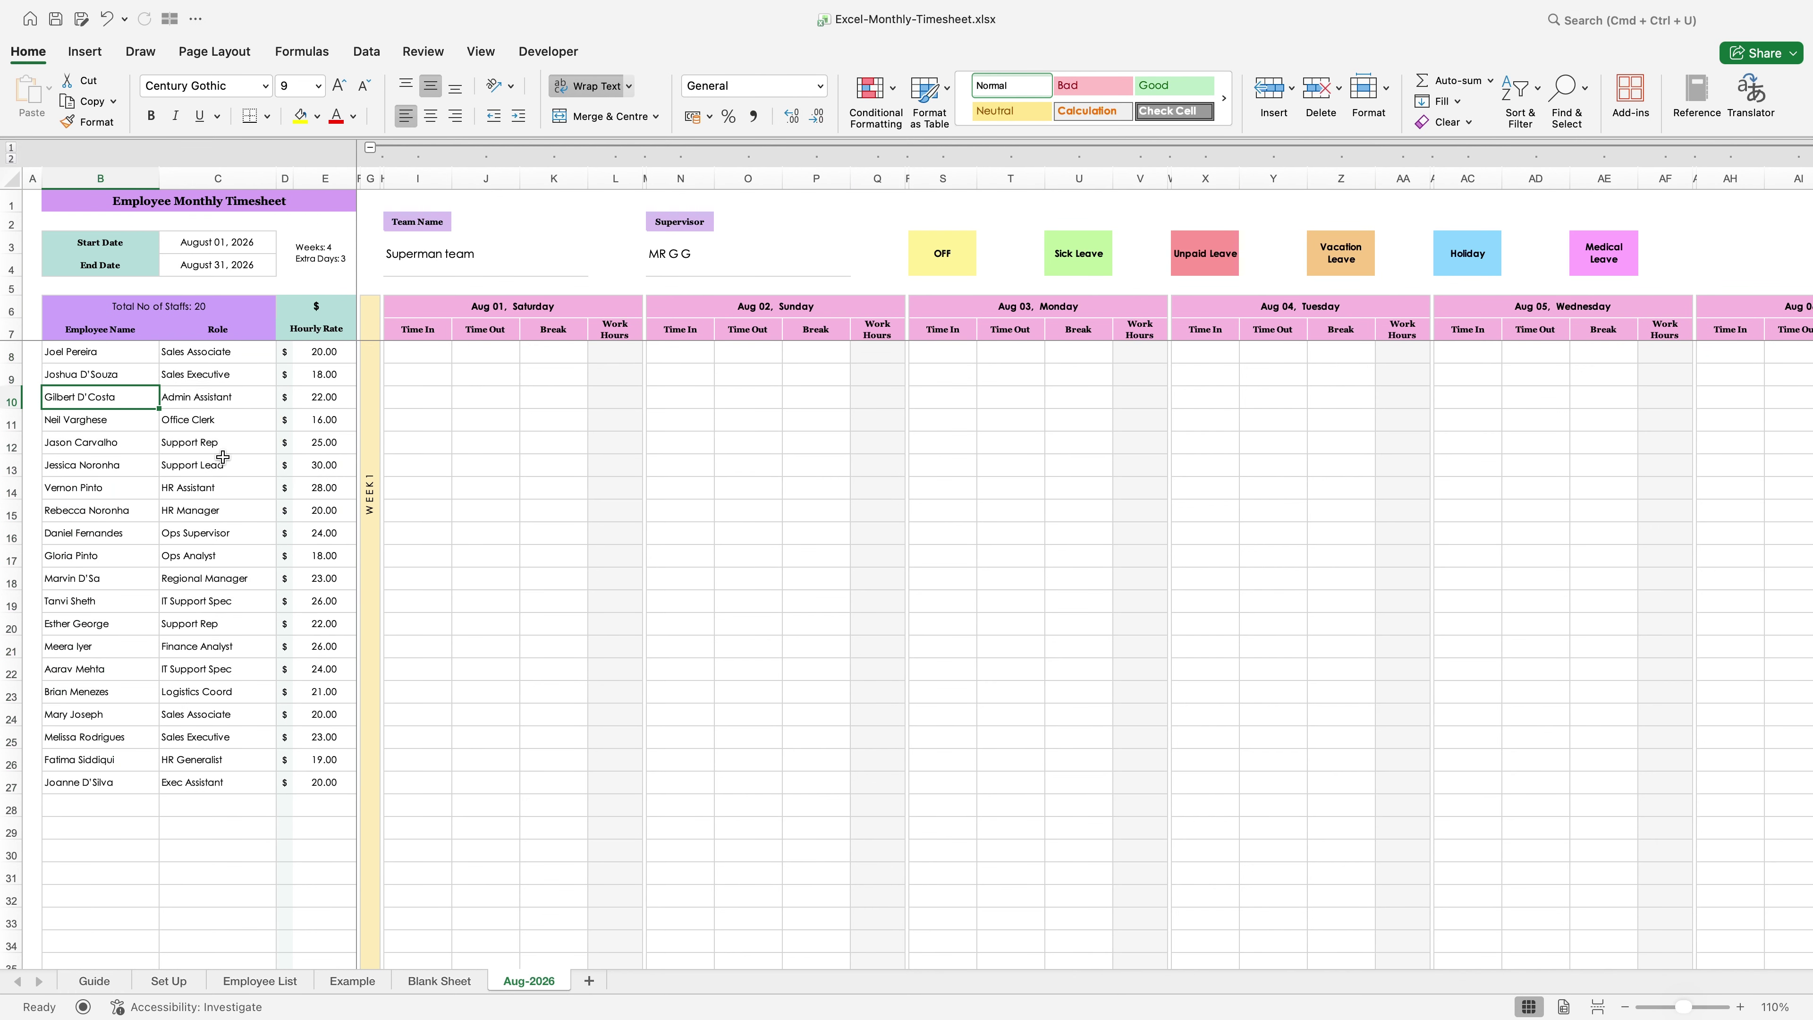
Step: Set the first employee's Aug 01 time in to 10:00 am and time out to 05:00 pm
click(422, 352)
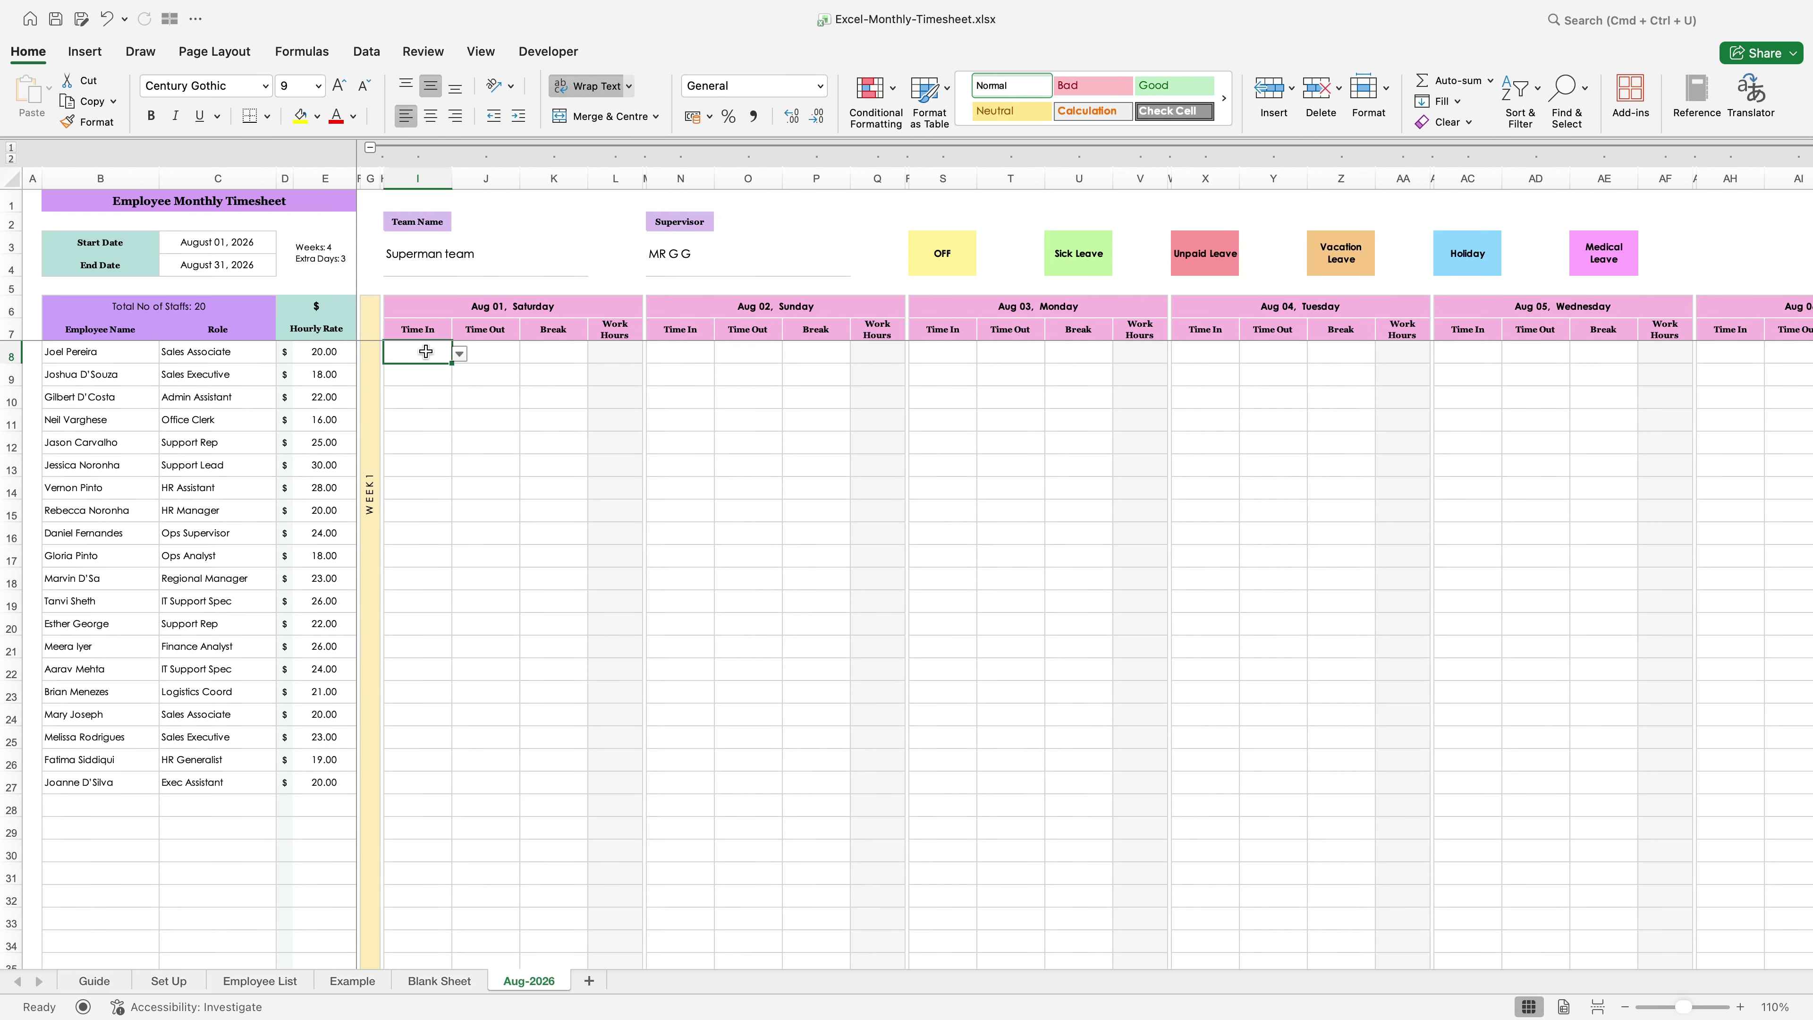
click(460, 355)
scroll(446, 405, down, 5)
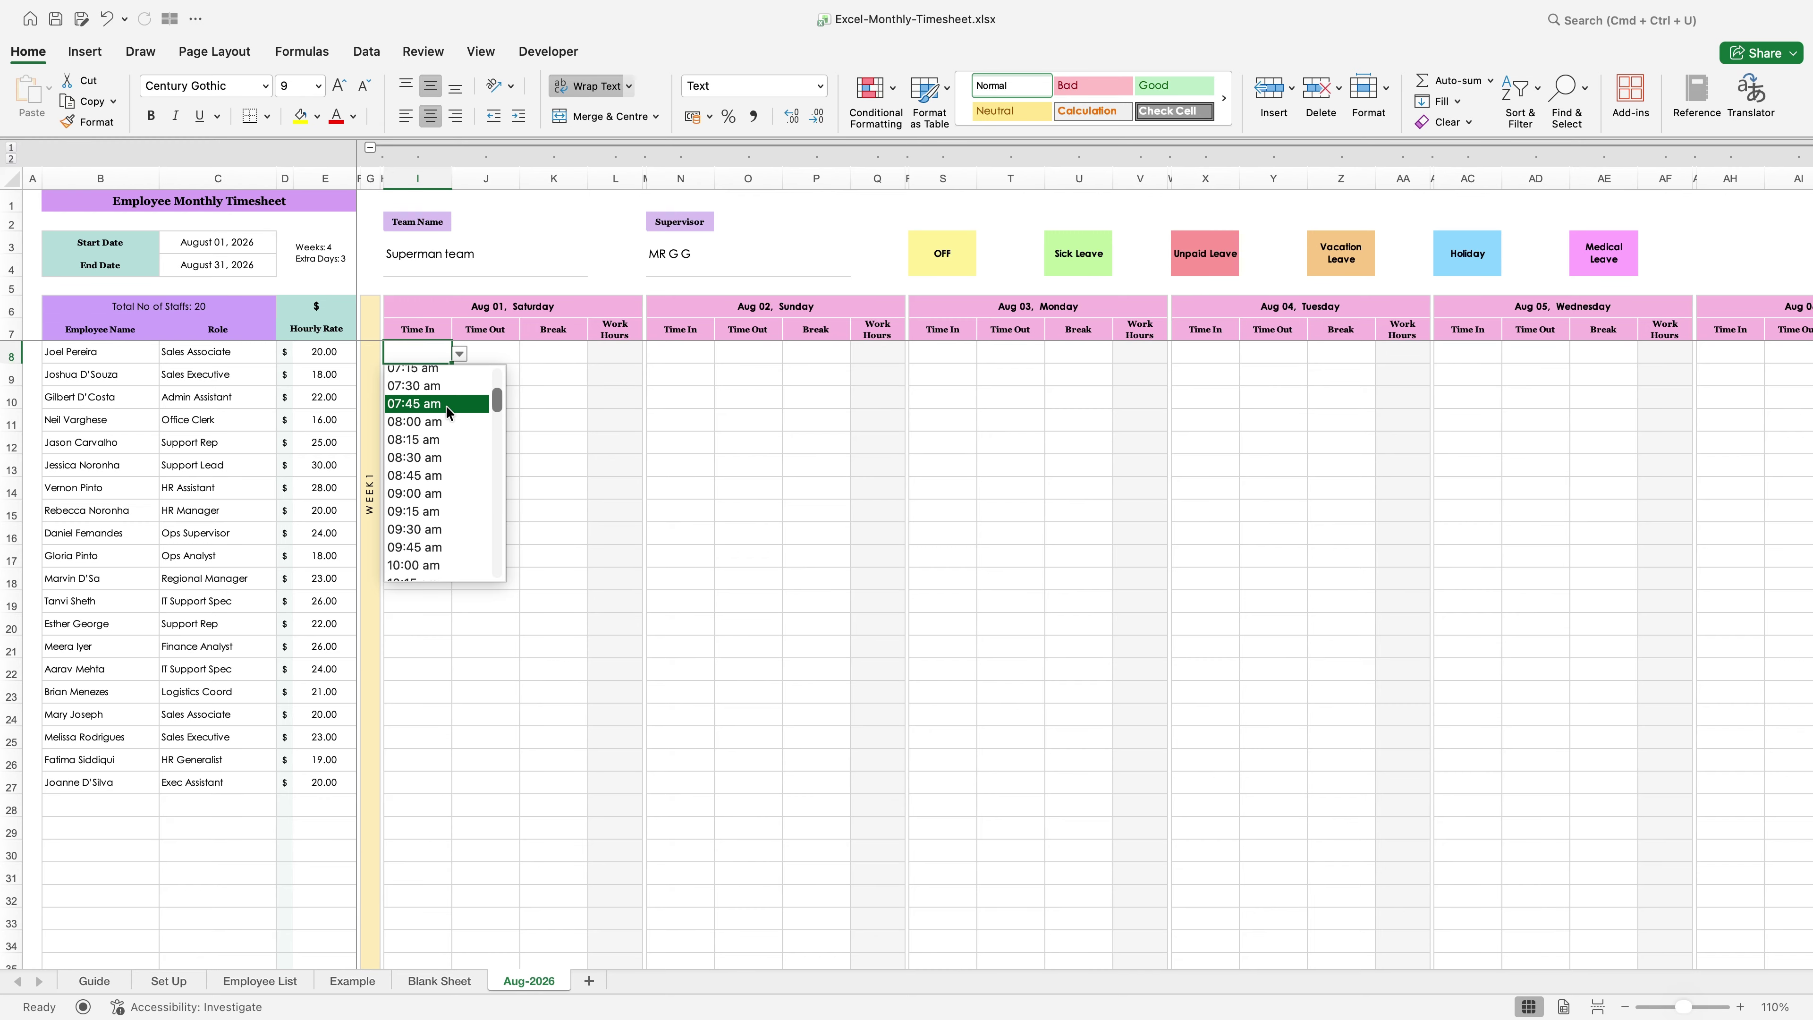
click(469, 562)
click(485, 351)
click(527, 353)
scroll(493, 431, down, 5)
scroll(493, 431, down, 15)
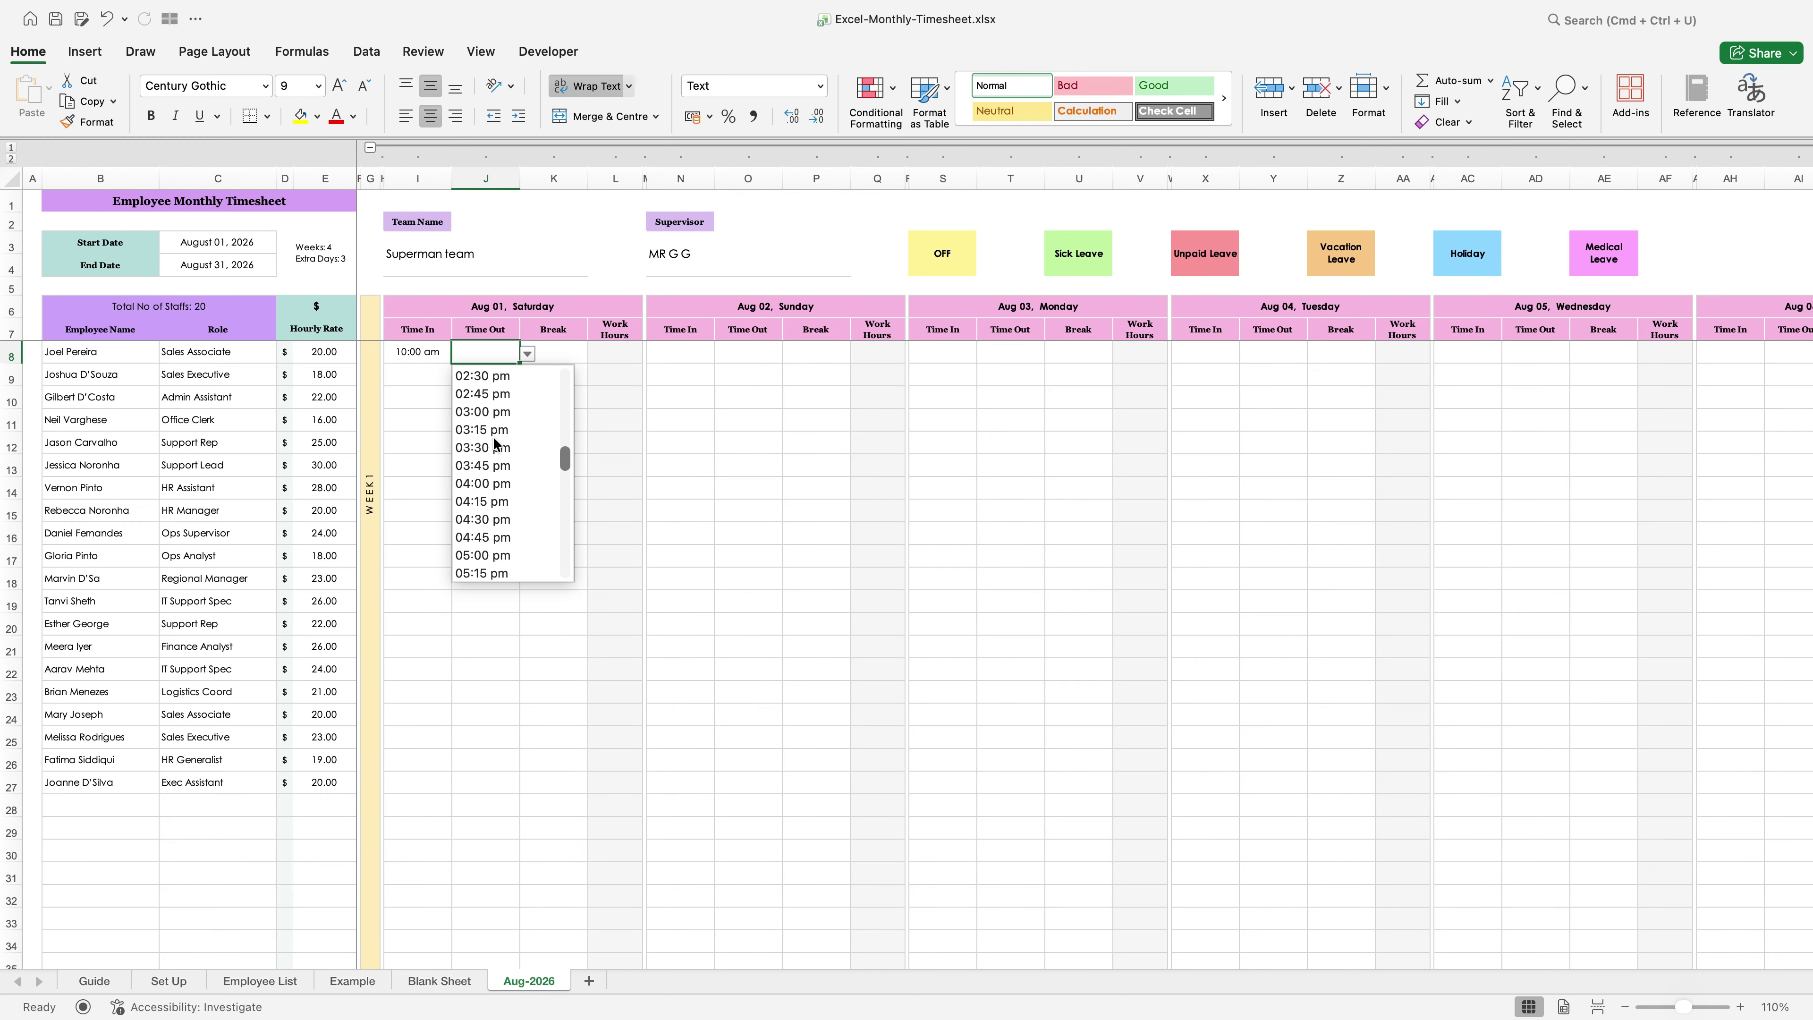
click(500, 527)
click(477, 461)
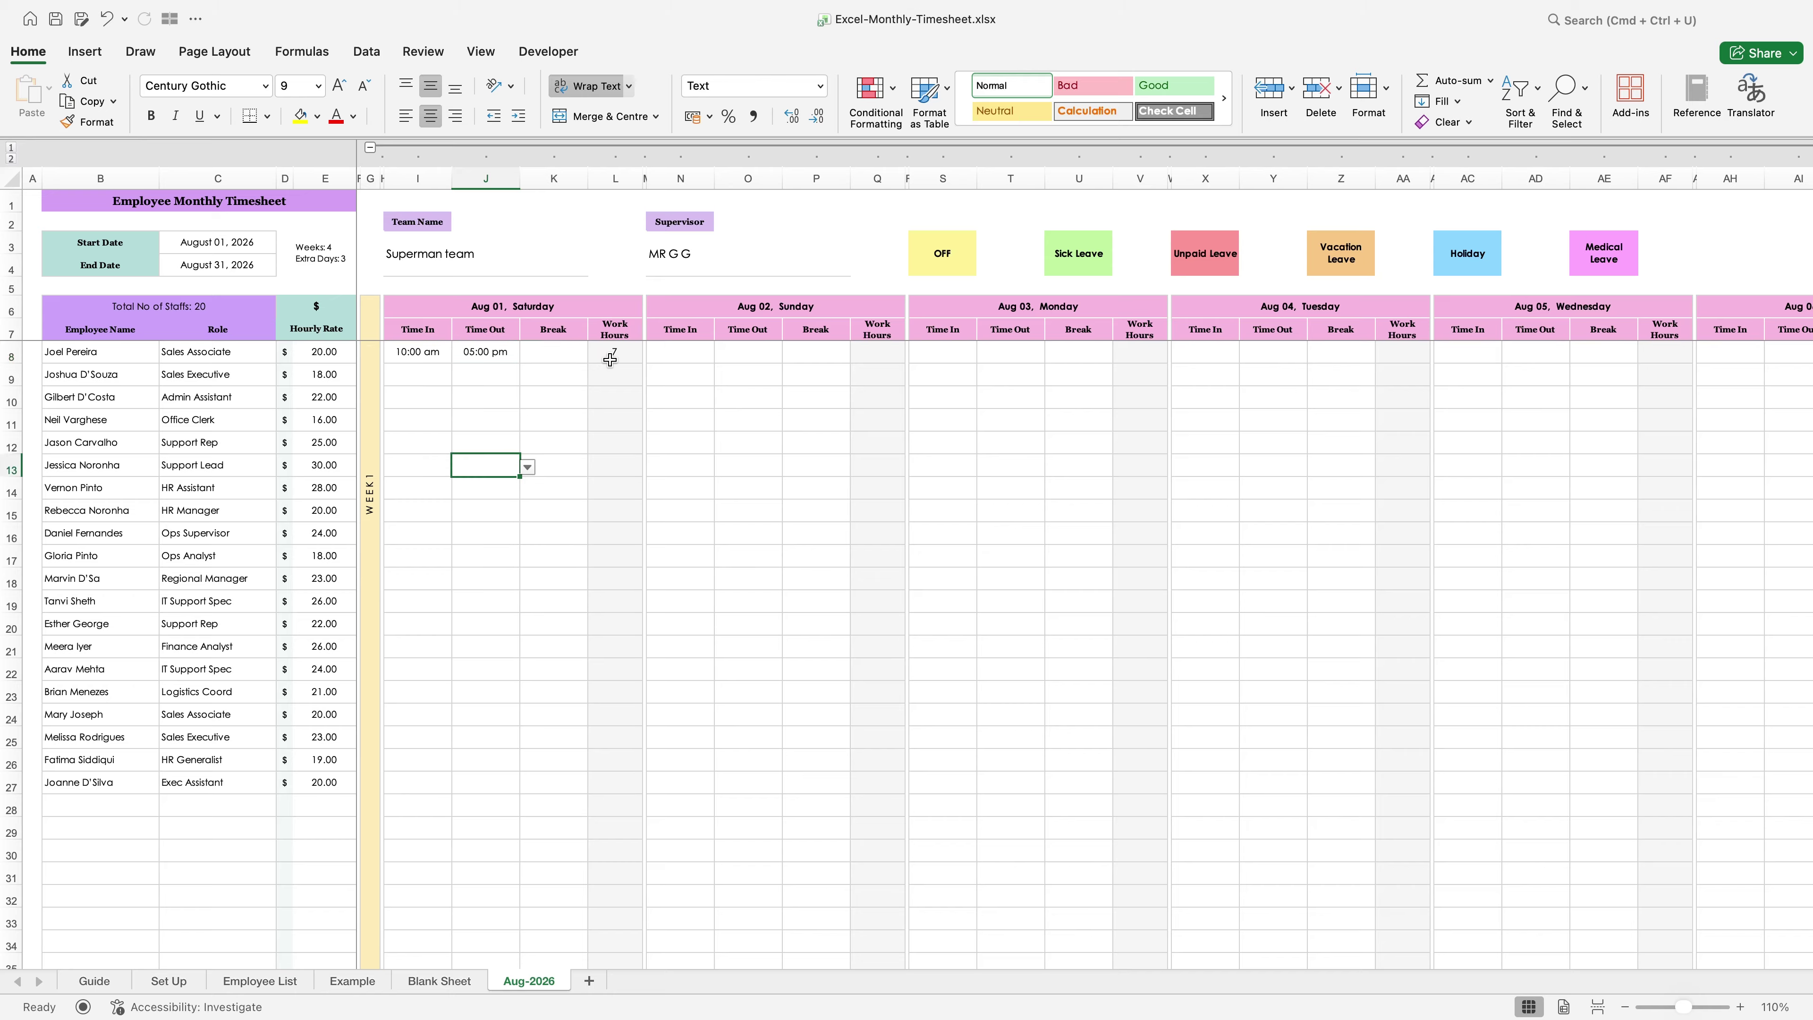
Step: Set the first employee's Aug 01 break to 30 mins and check the work hours cell
click(574, 354)
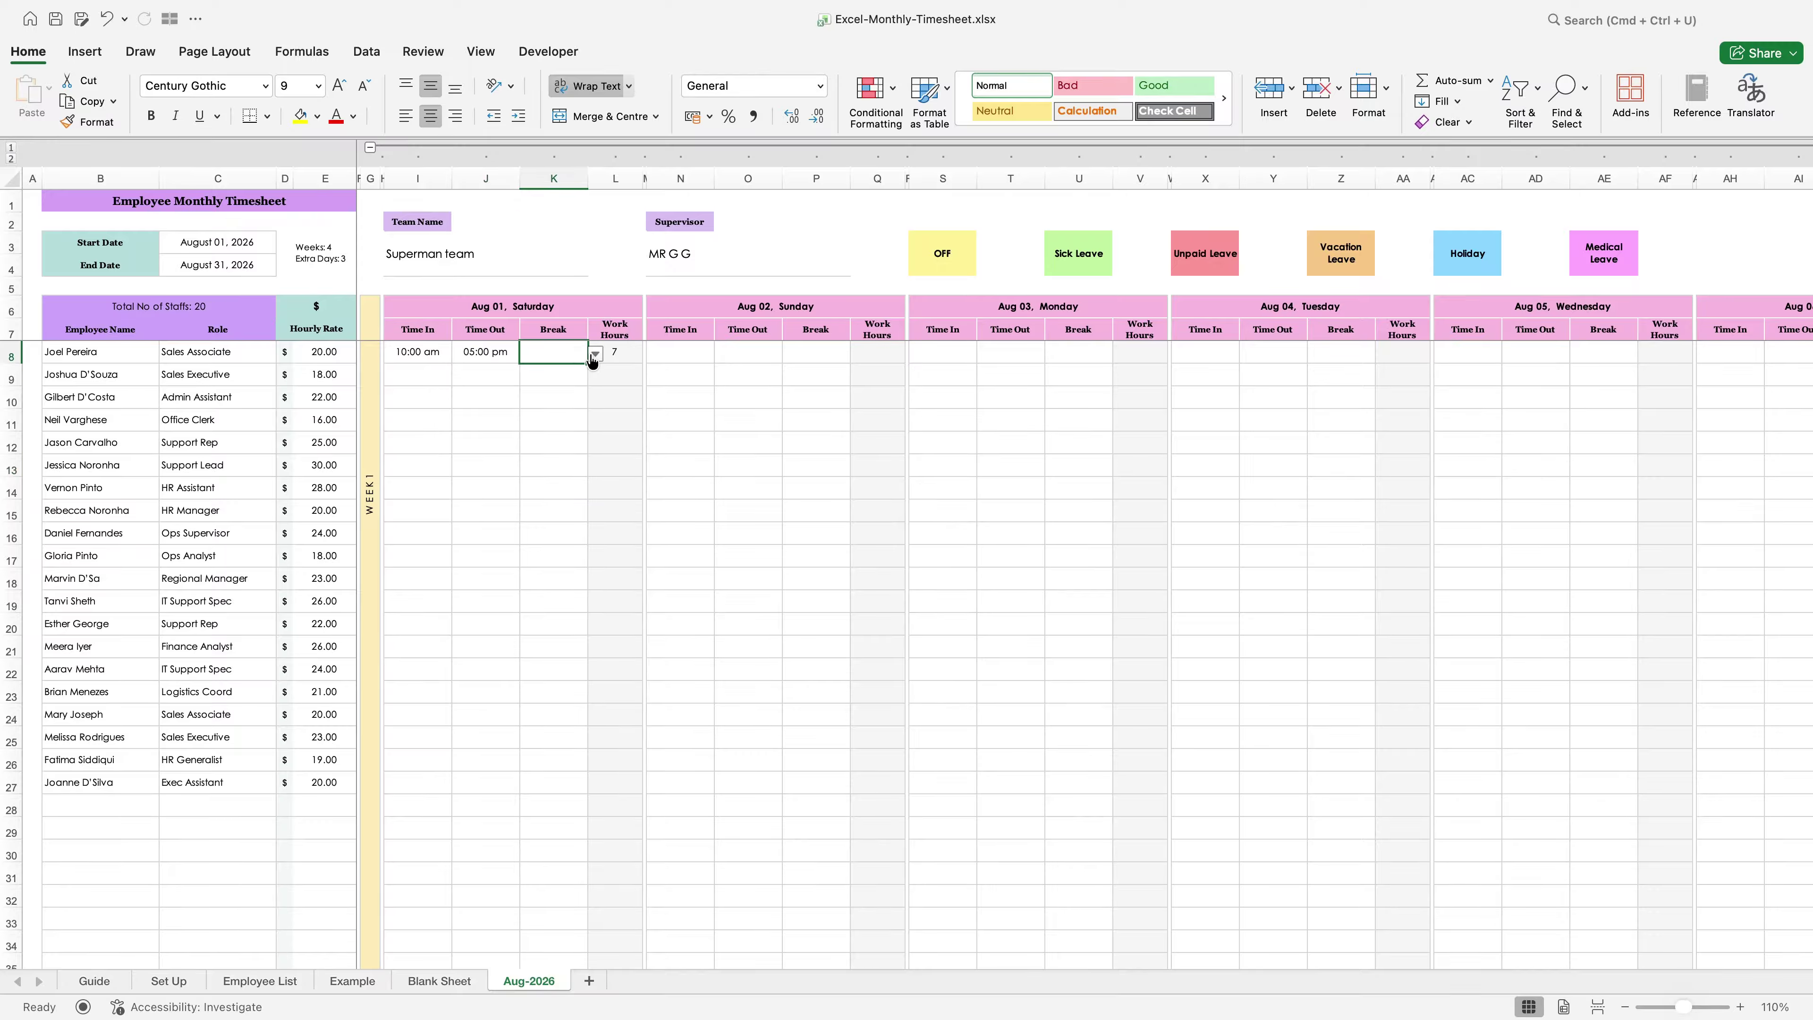
click(595, 353)
click(566, 392)
click(544, 420)
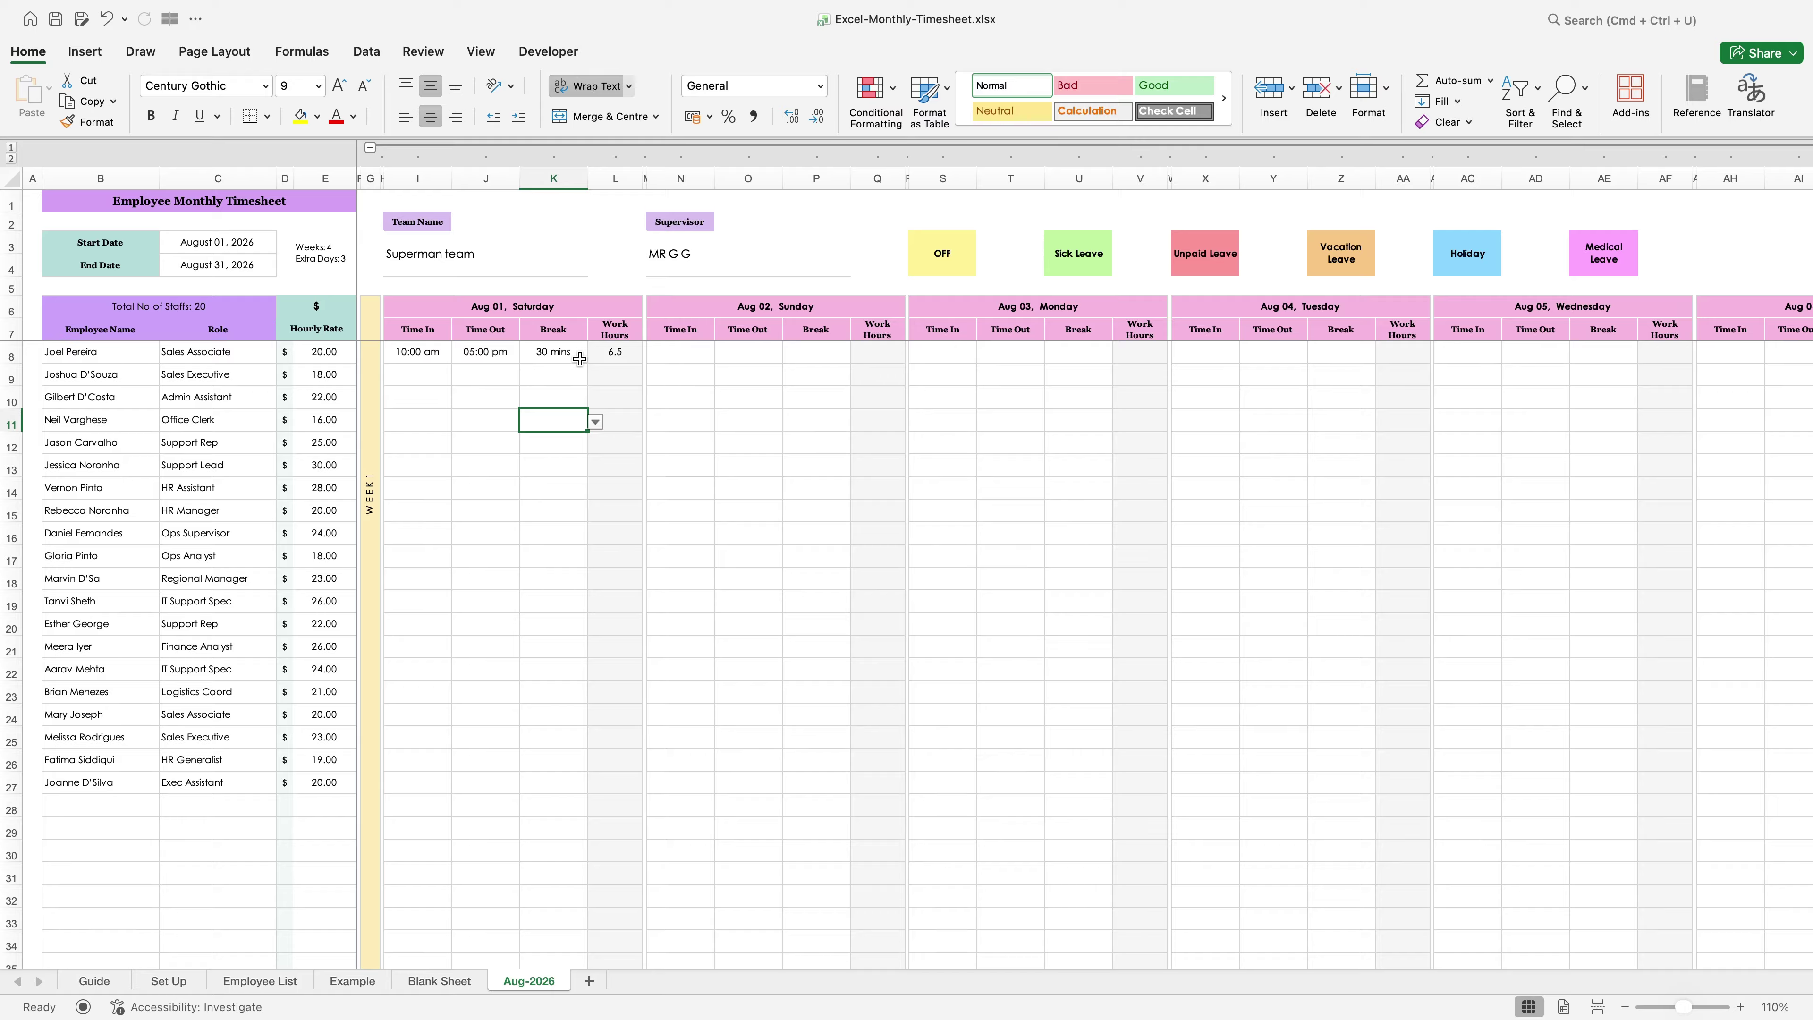
click(609, 357)
click(558, 397)
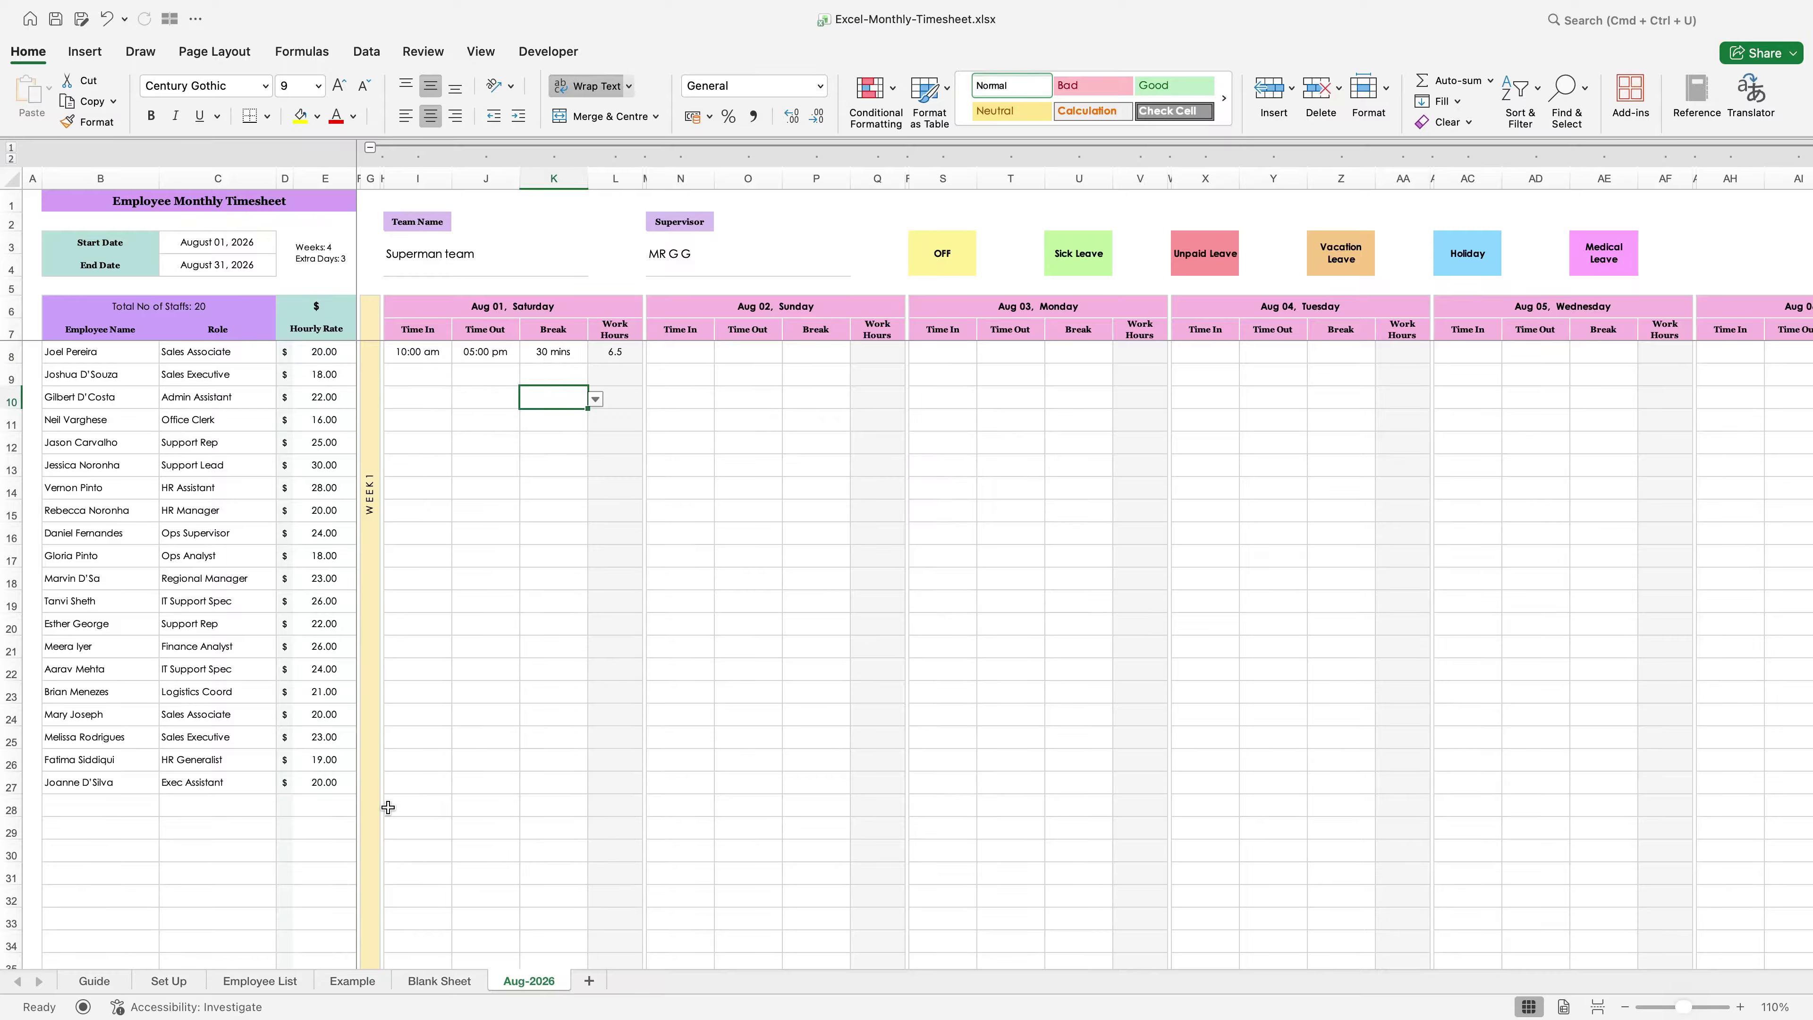
Step: Set the pay type on the Set Up sheet to "Include break hours for pay"
click(191, 982)
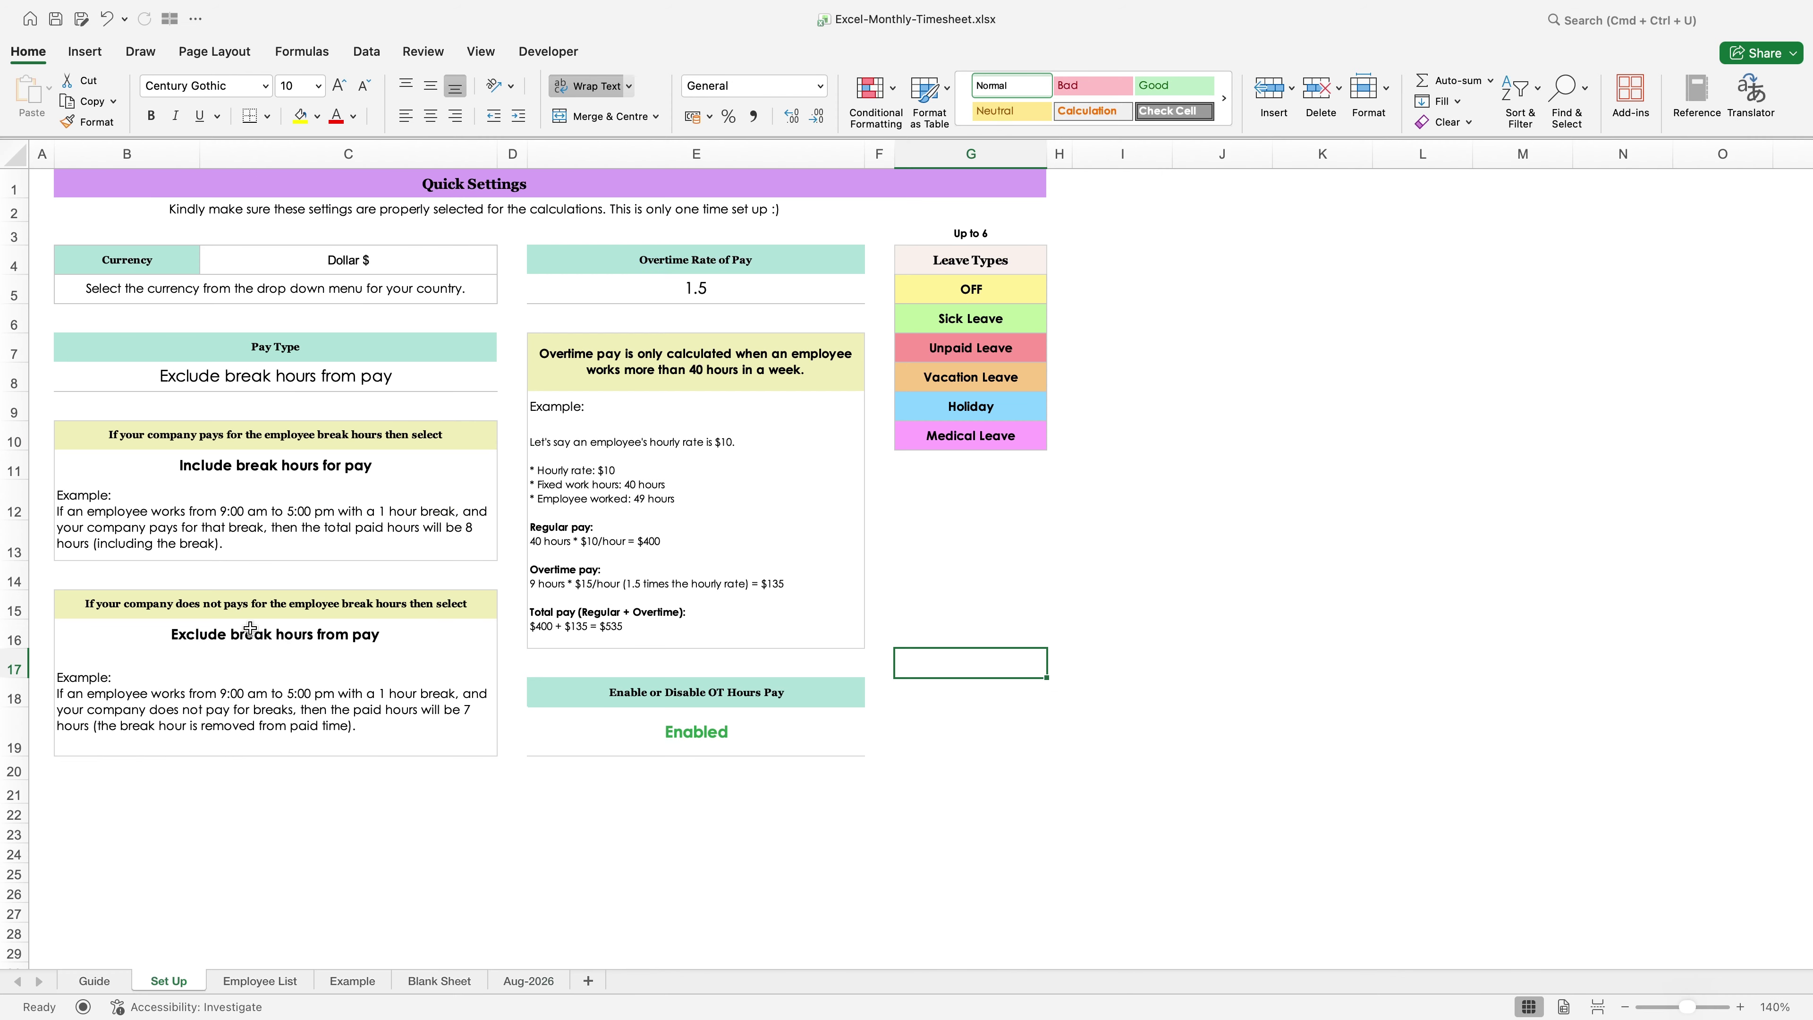
click(262, 373)
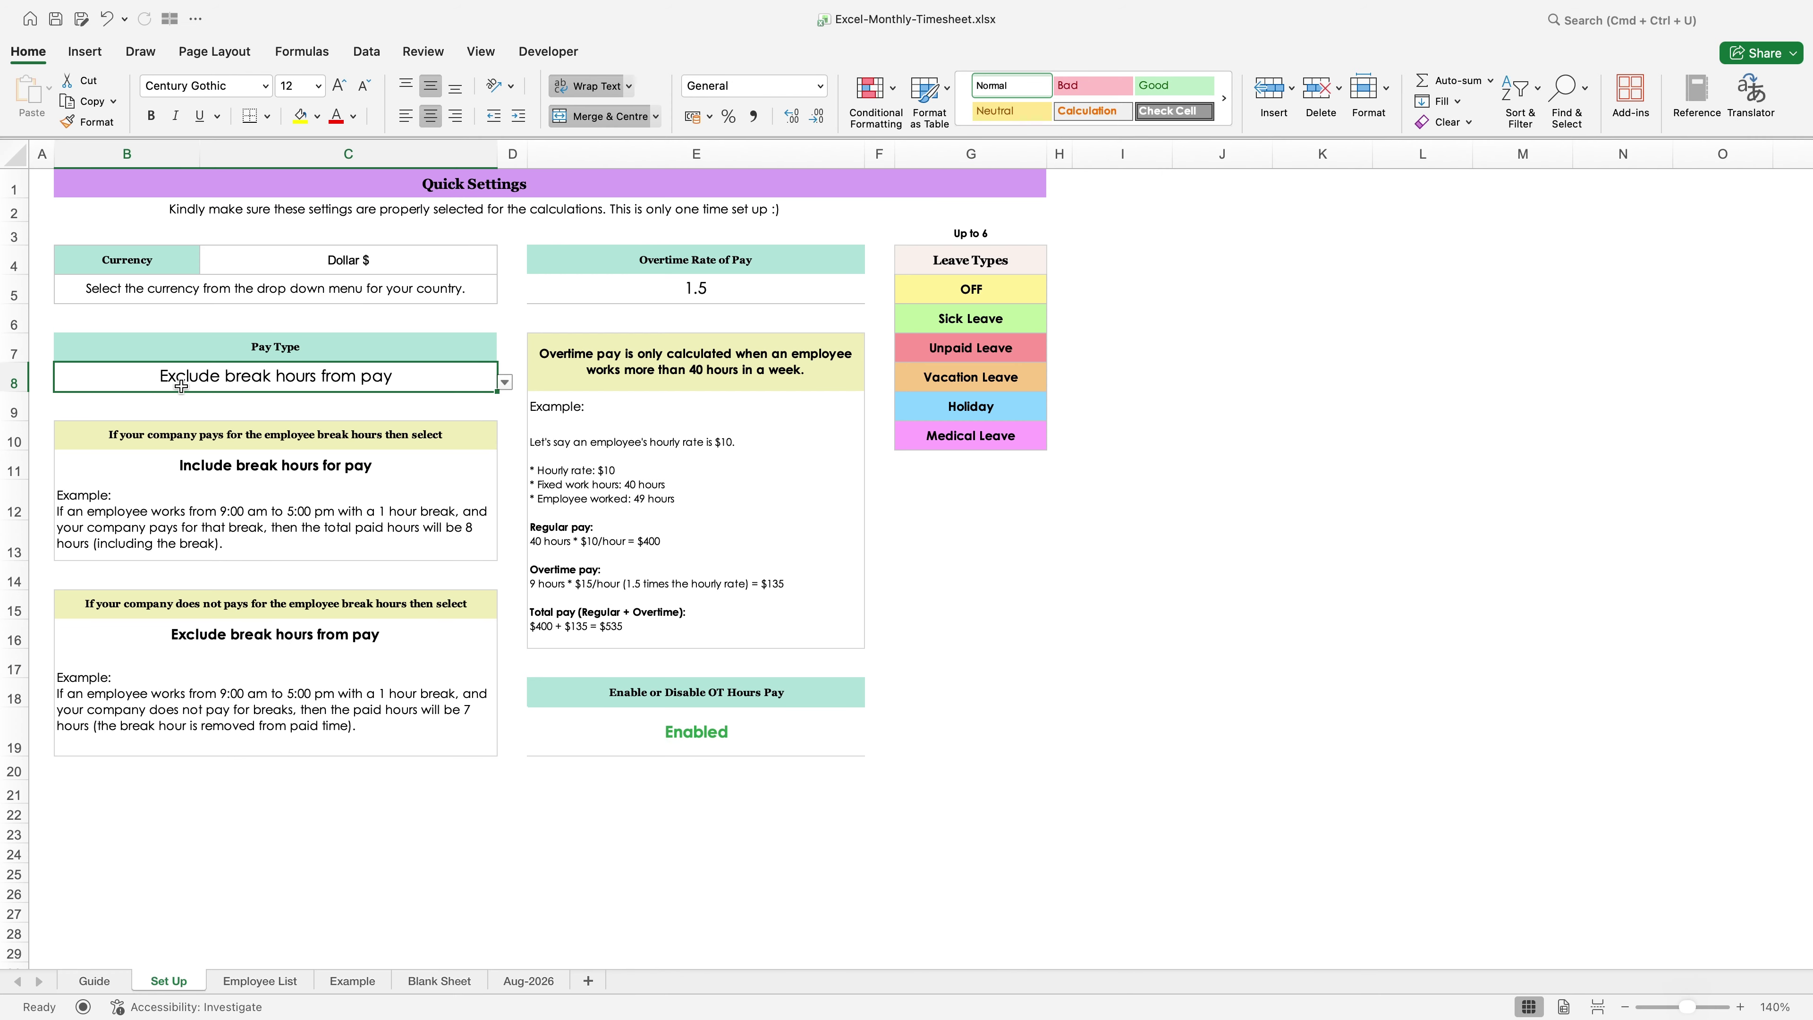
click(504, 381)
click(210, 400)
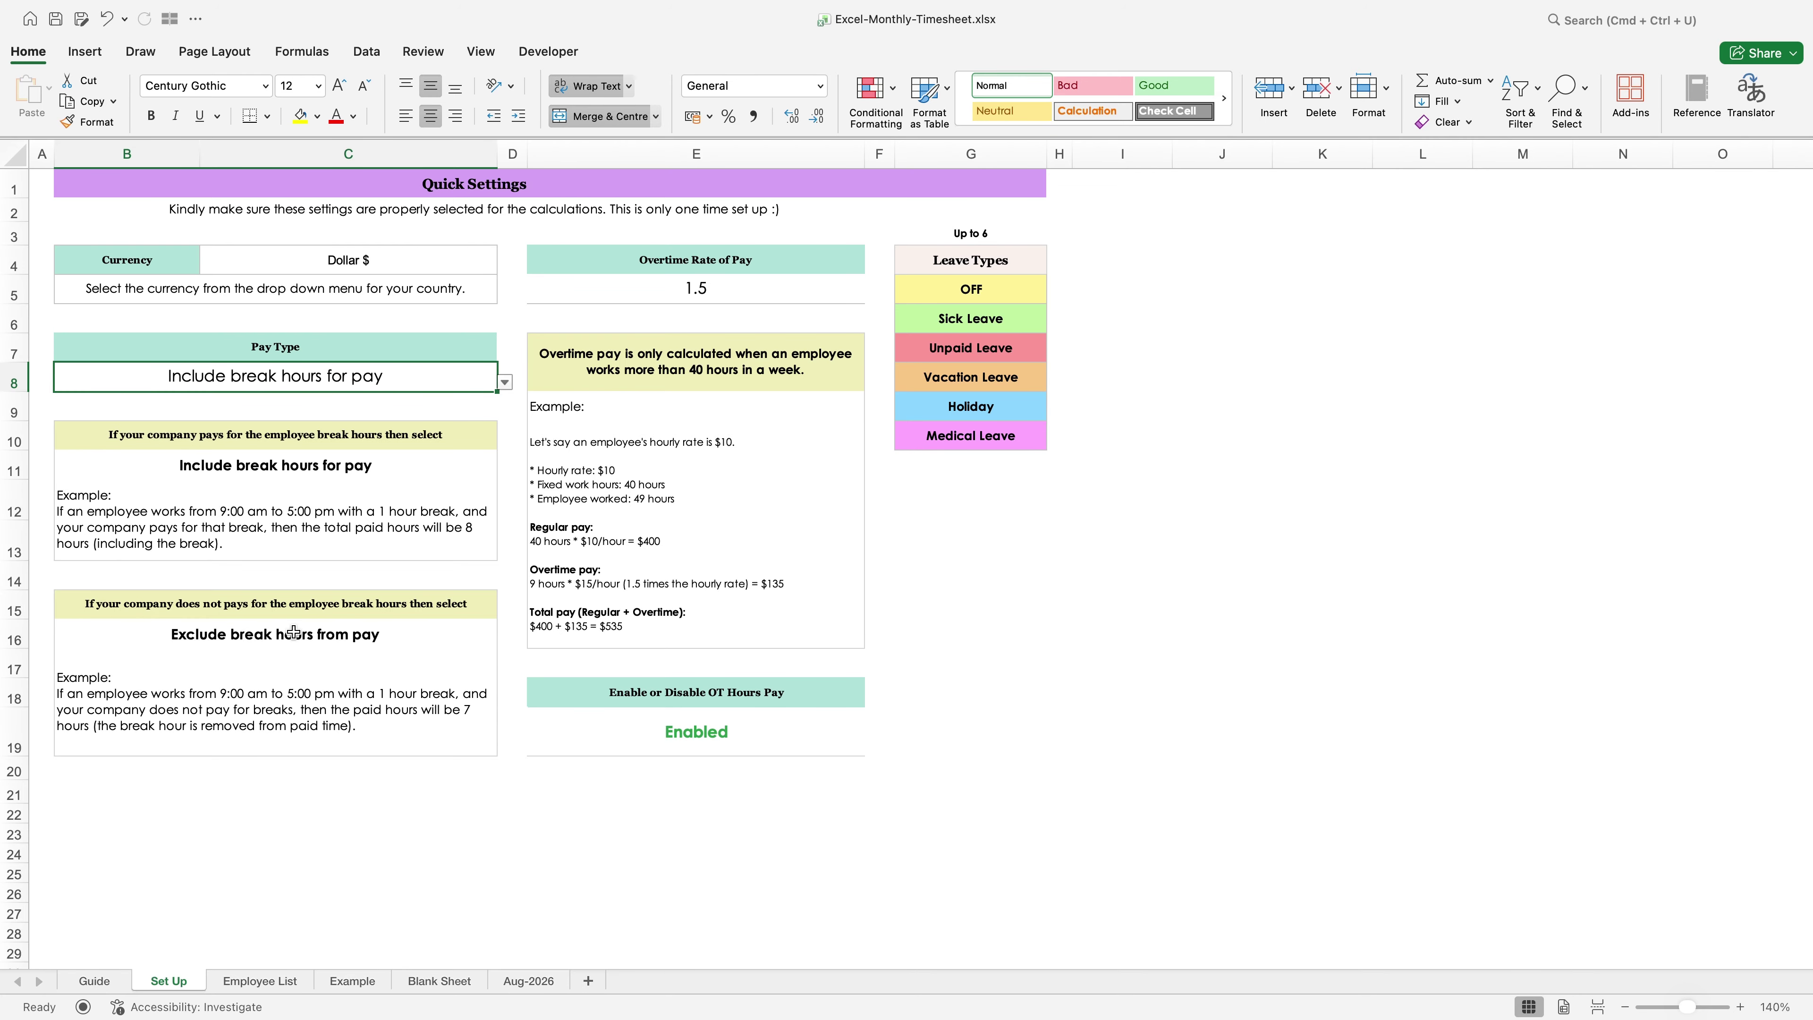
Step: Check the first employee's Aug 01 work hours, and set the pay type on the Set Up sheet to "Exclude break hours from pay"
click(511, 984)
click(617, 352)
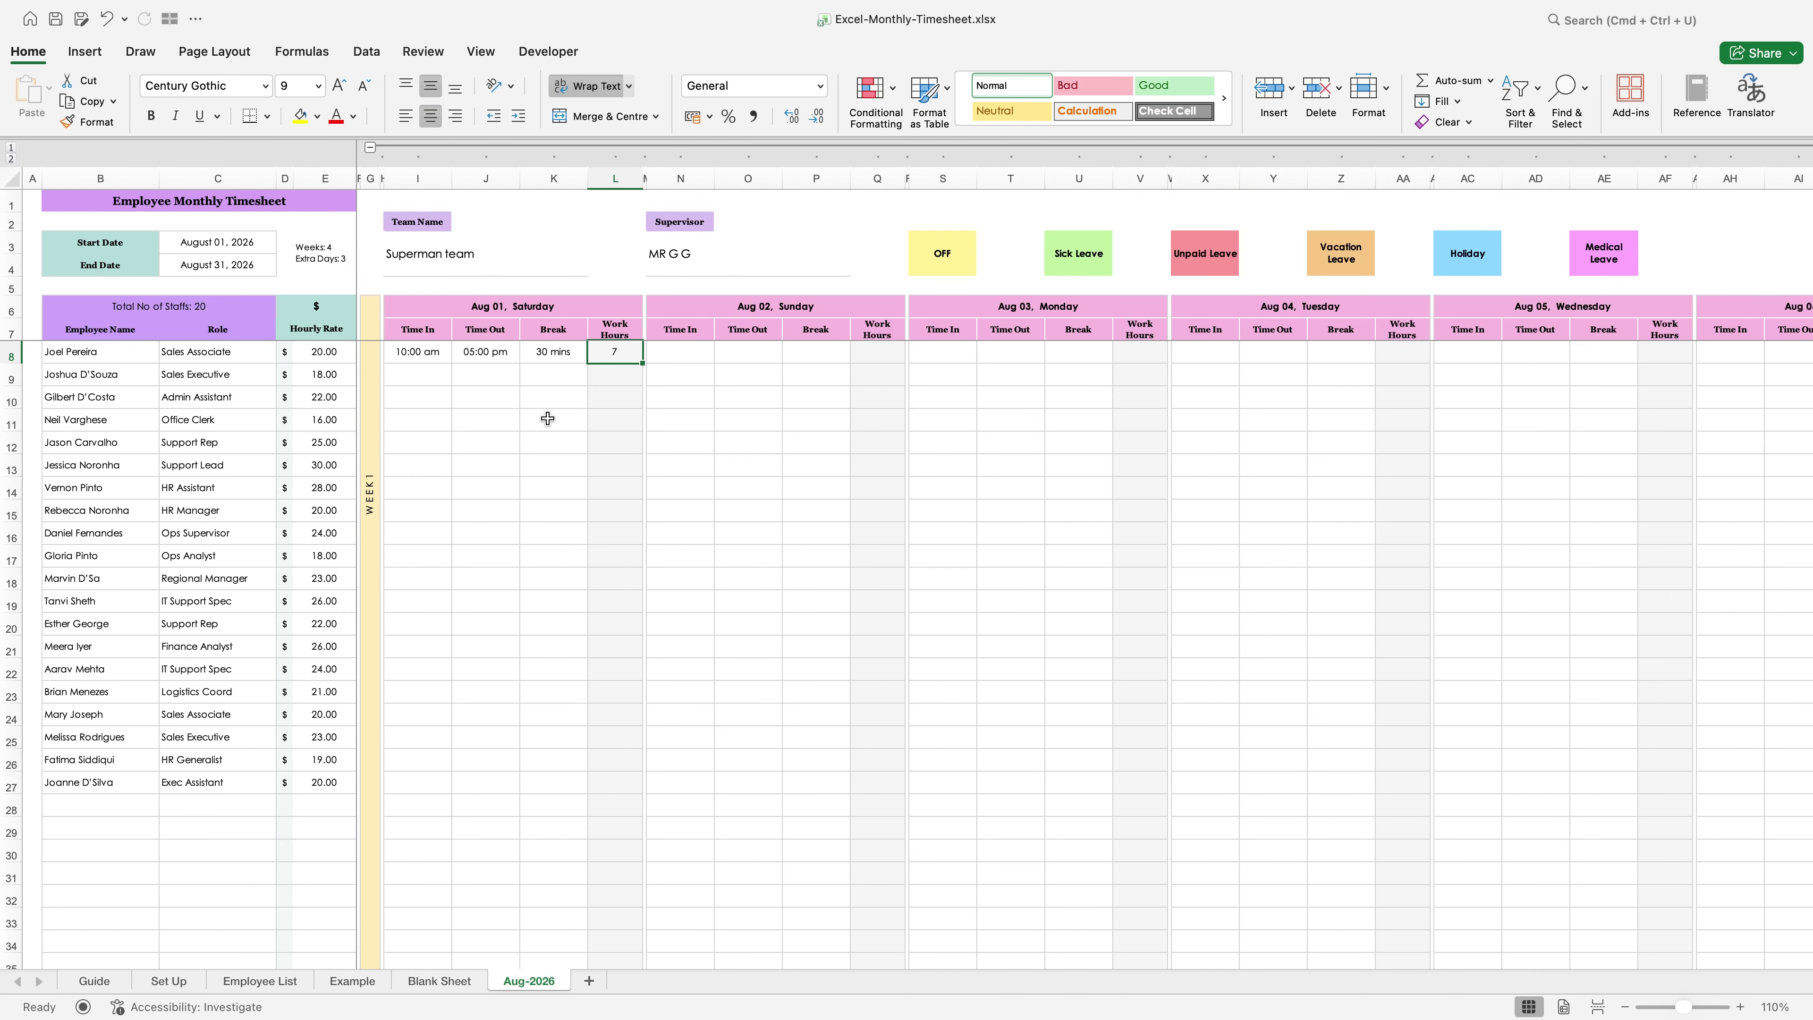
click(185, 983)
click(505, 382)
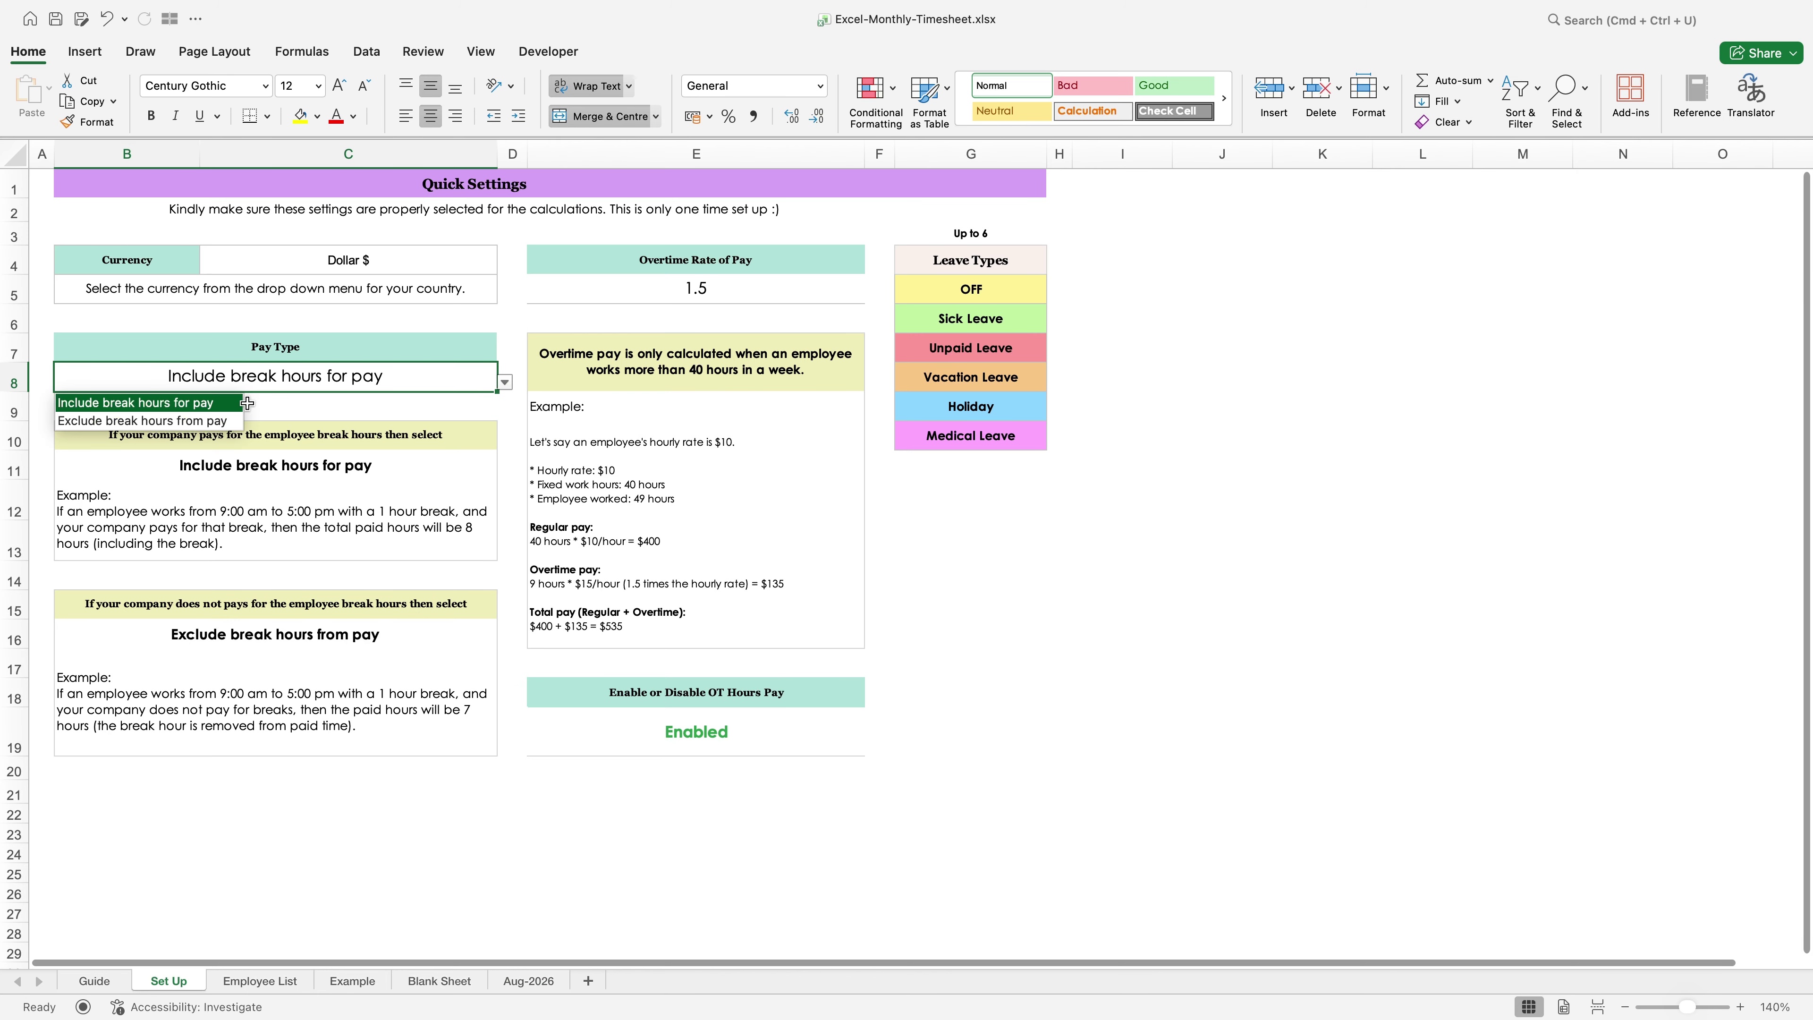
click(226, 420)
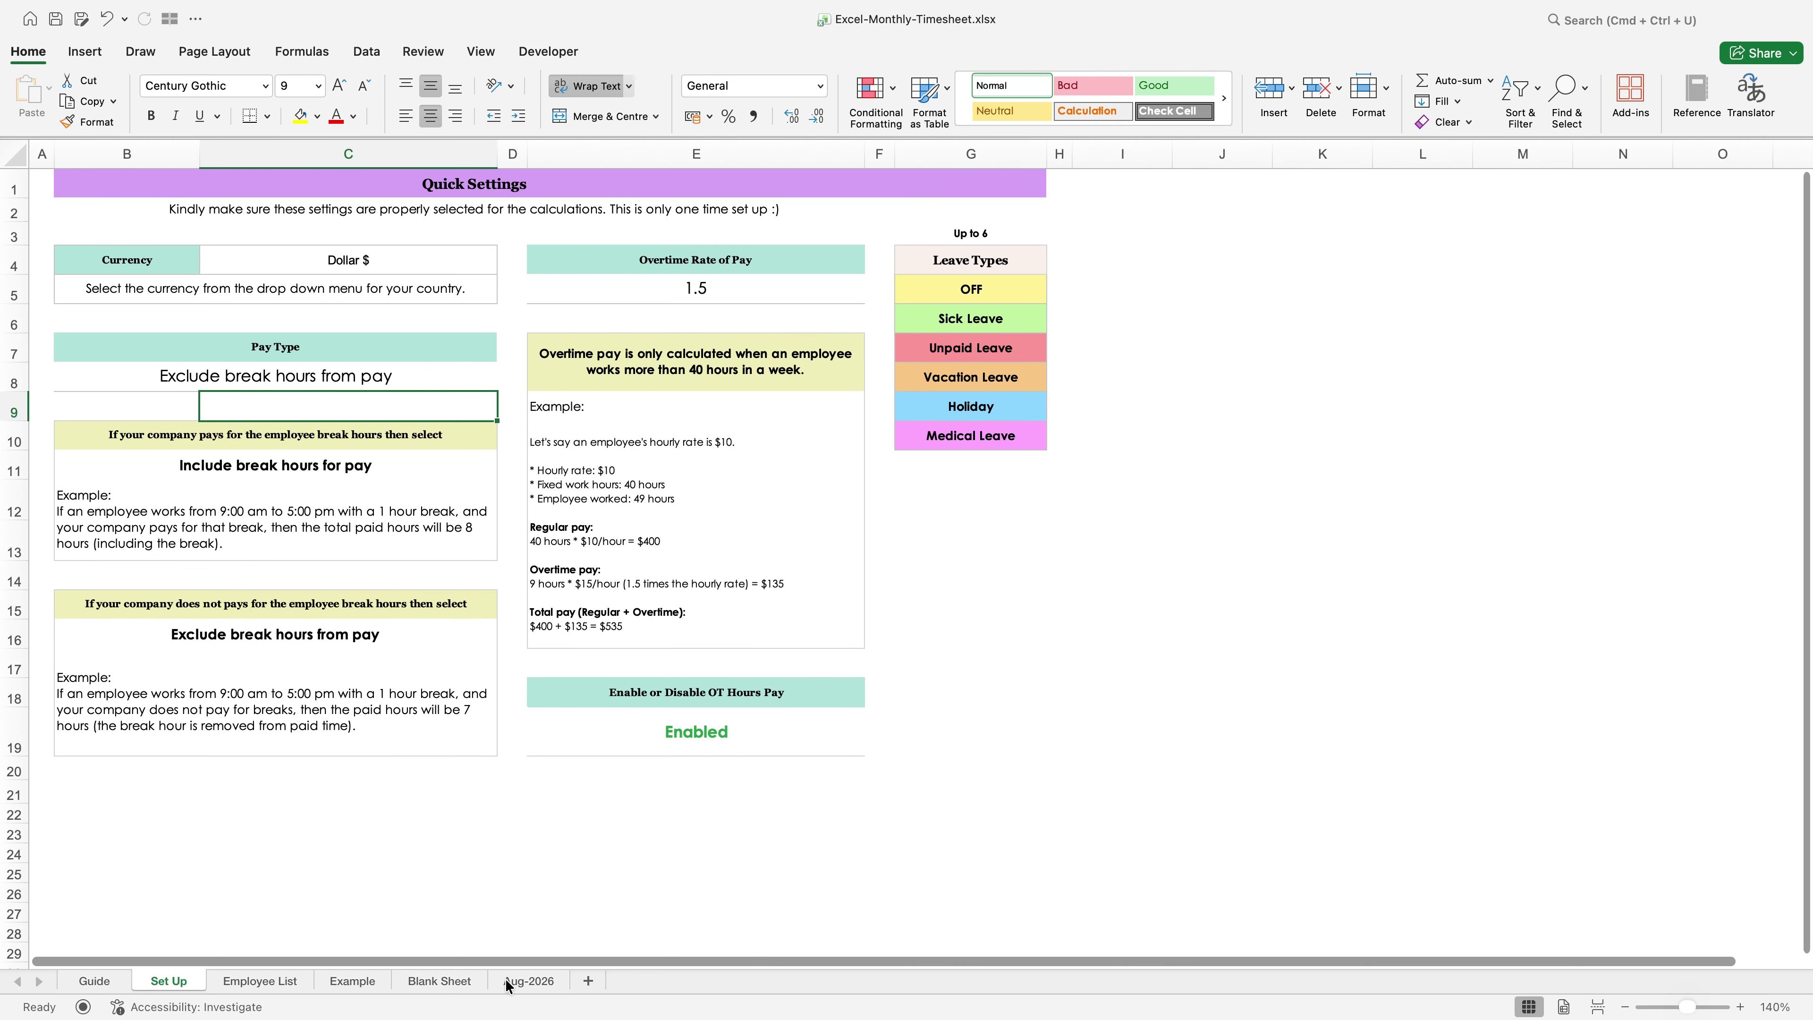
click(529, 981)
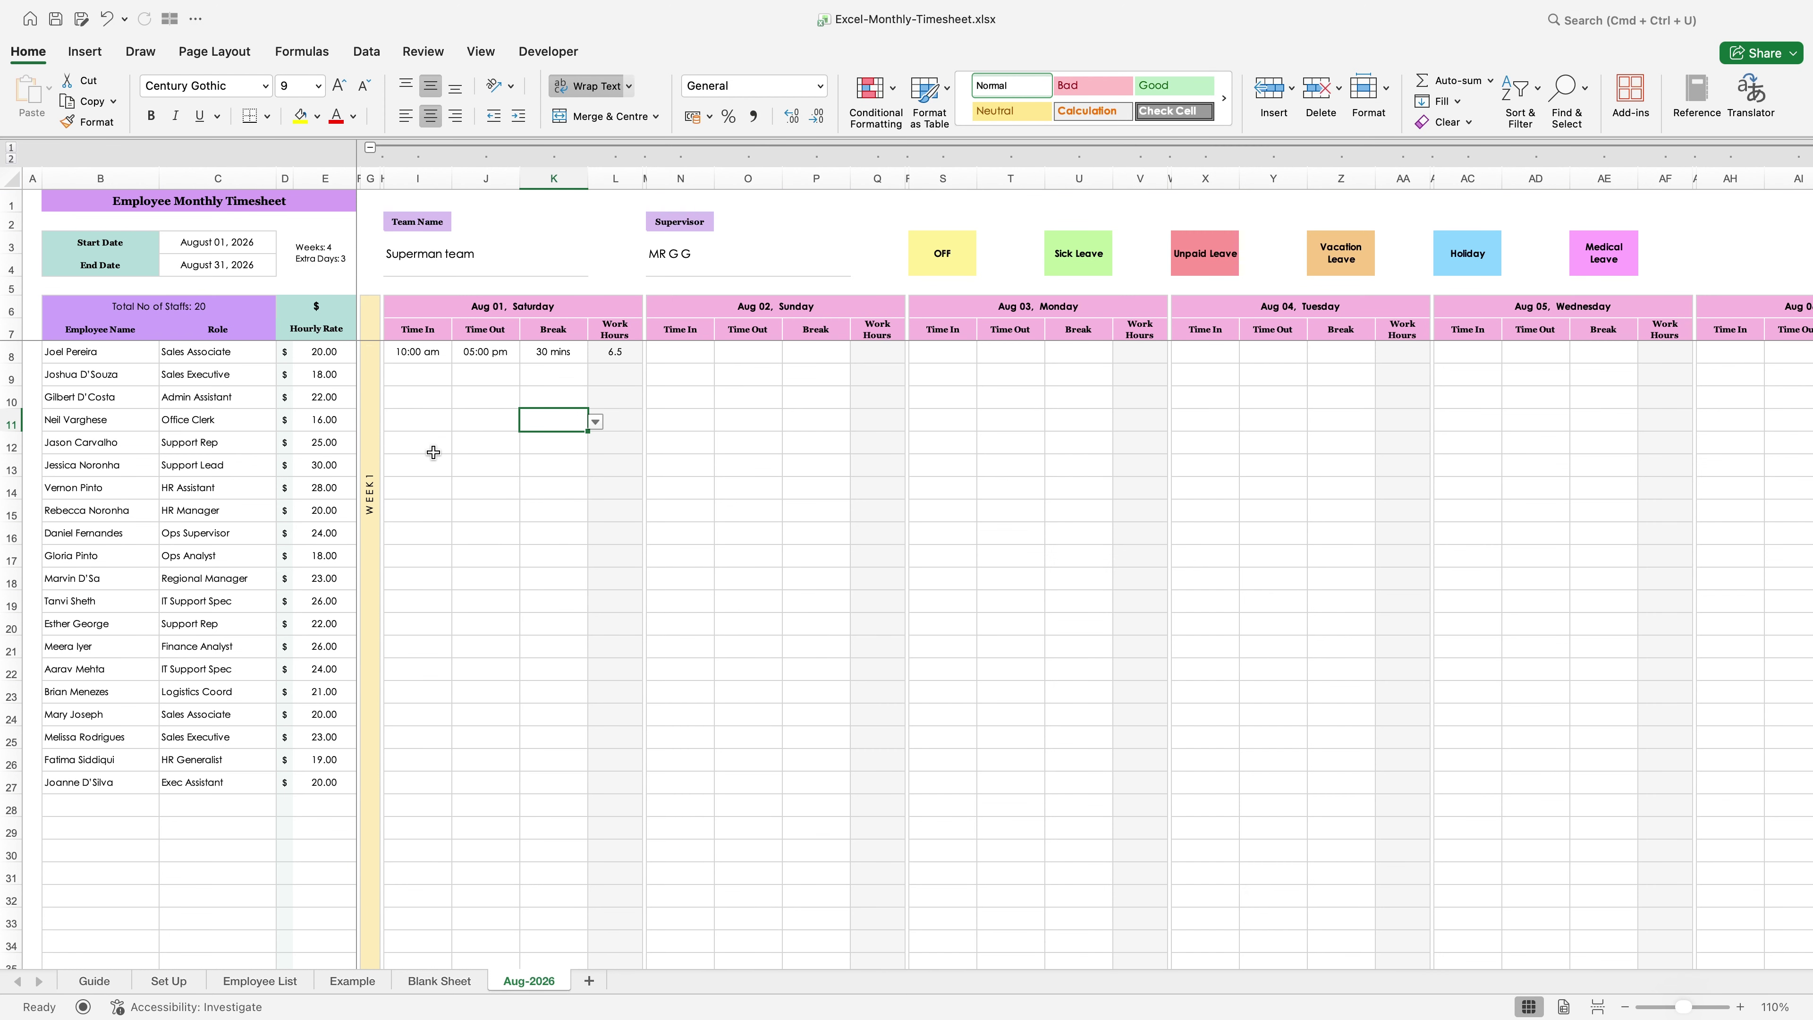
Step: Set the second employee's Aug 01 time in to 09:00 am, time out to 05:00 pm and break to 45 mins
click(418, 374)
click(459, 376)
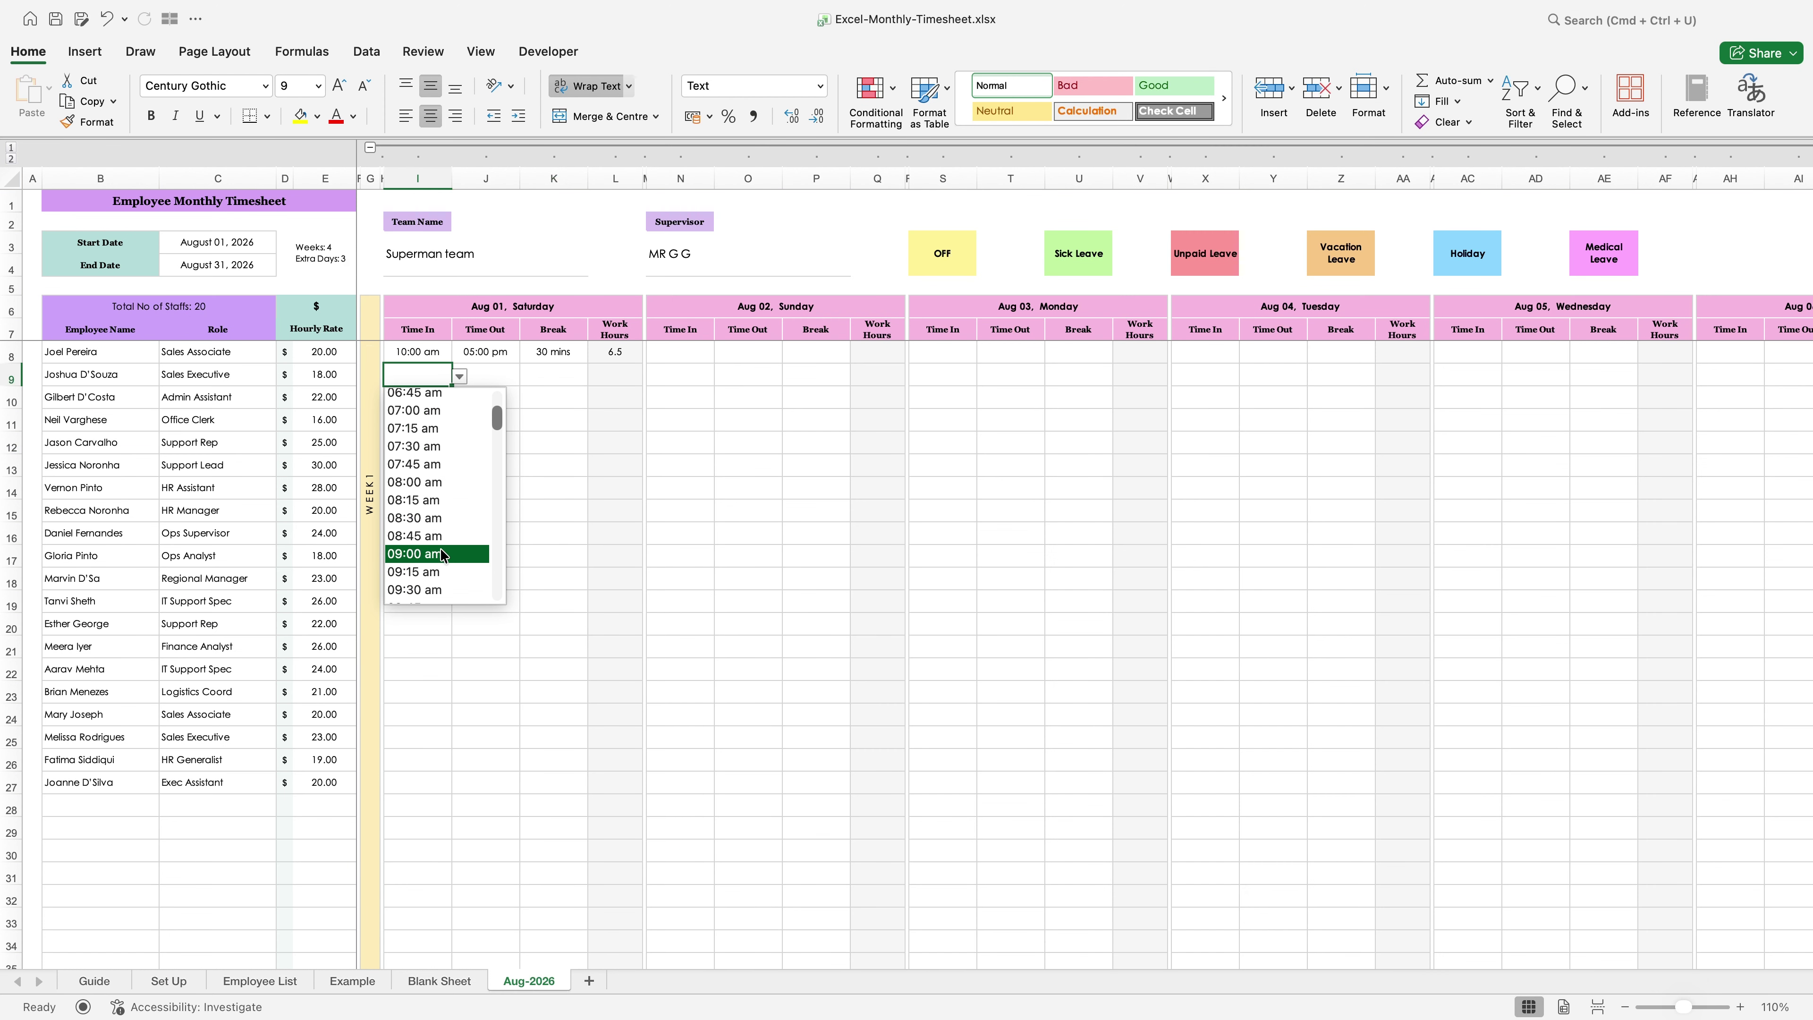
click(417, 555)
click(485, 374)
click(527, 376)
scroll(503, 464, down, 5)
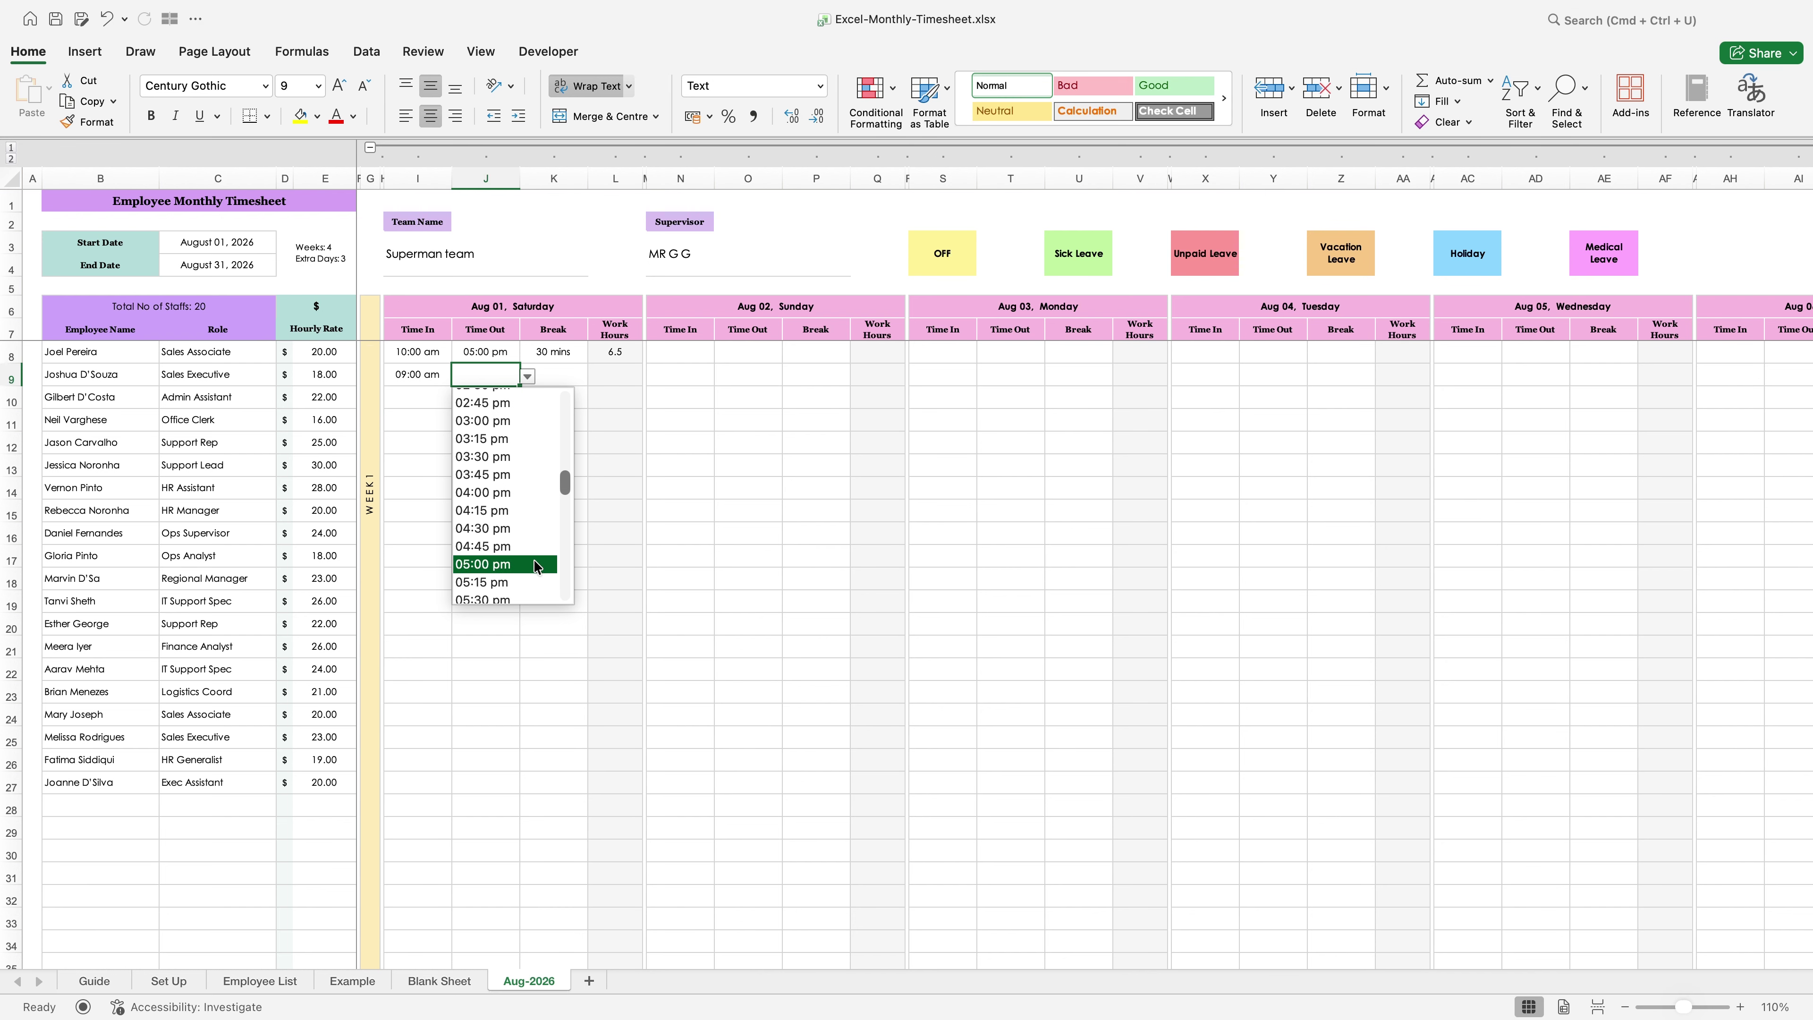
click(485, 528)
click(553, 375)
click(597, 377)
click(553, 428)
Step: Set the third employee's Aug 01 time in to 12:00 pm, time out to 08:00 pm and break to 1 hour
click(438, 398)
click(458, 398)
click(448, 559)
click(485, 398)
click(527, 399)
scroll(508, 487, down, 5)
scroll(508, 487, down, 2)
click(518, 581)
click(553, 398)
click(597, 398)
click(553, 487)
click(468, 487)
Step: Review the leave types on the Set Up sheet, and set the fourth employee's Aug 01 time in to OFF
click(417, 420)
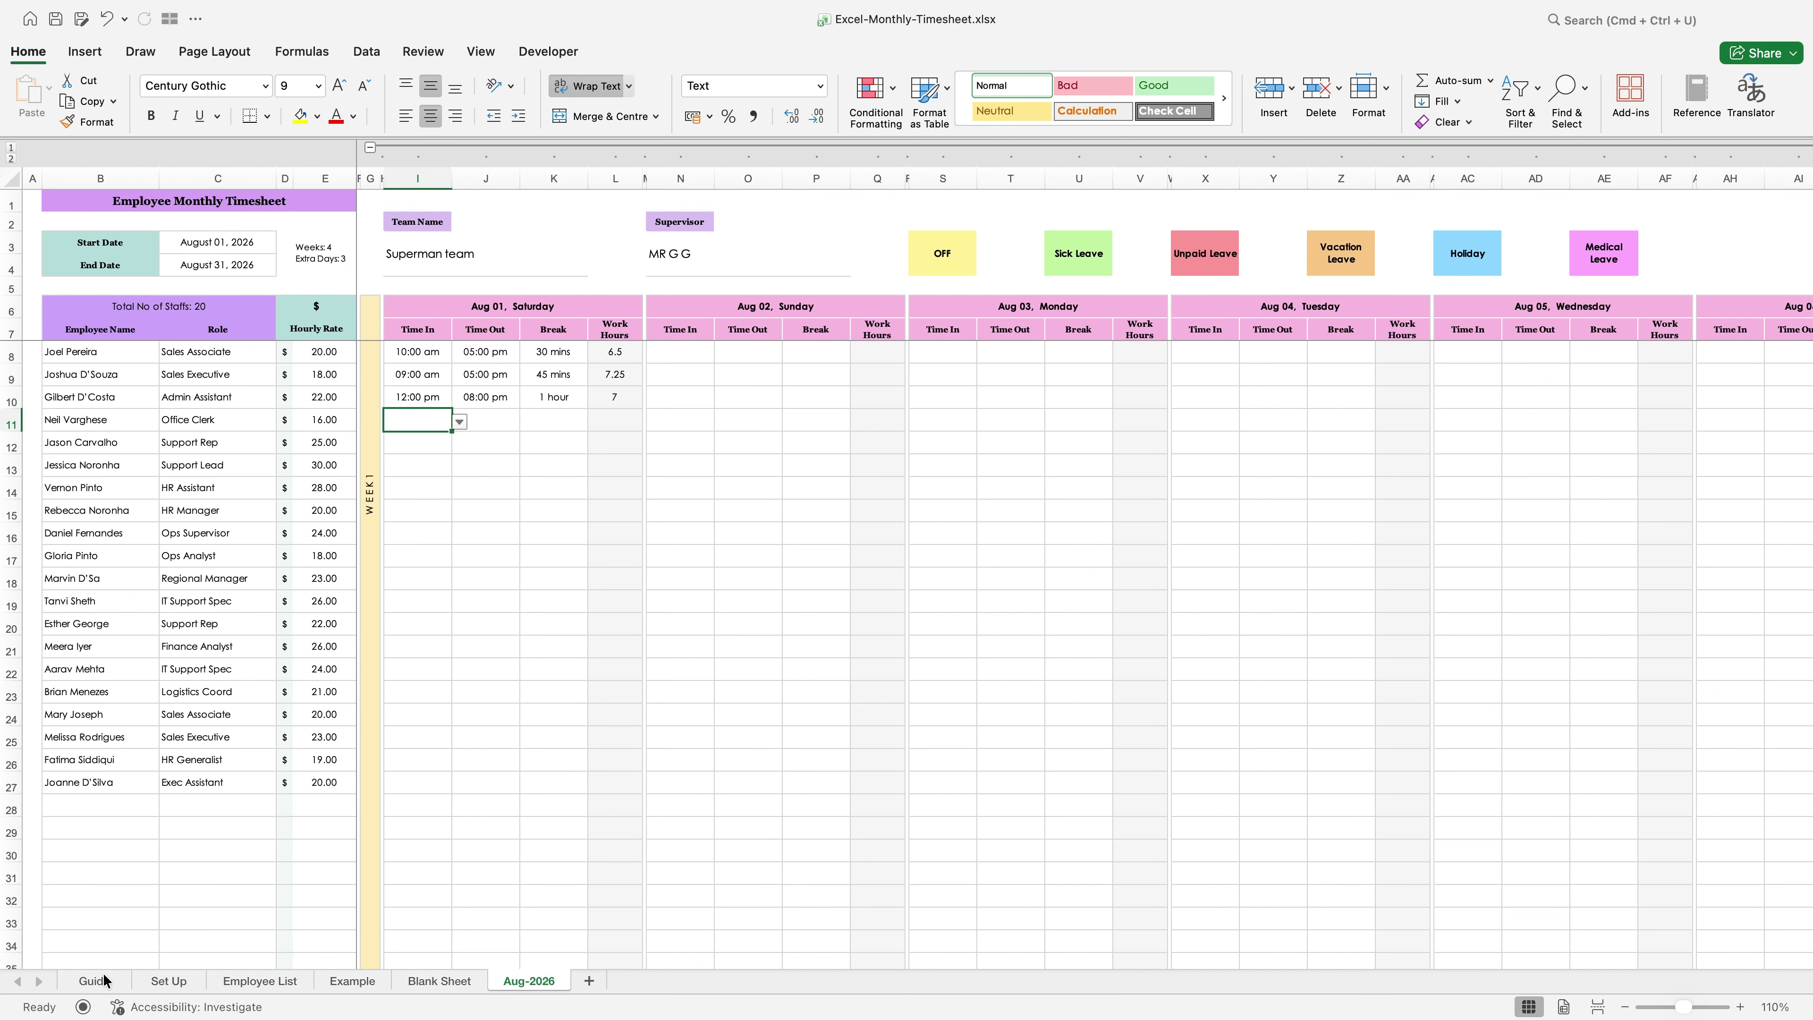
click(157, 987)
drag(1000, 293, 1000, 411)
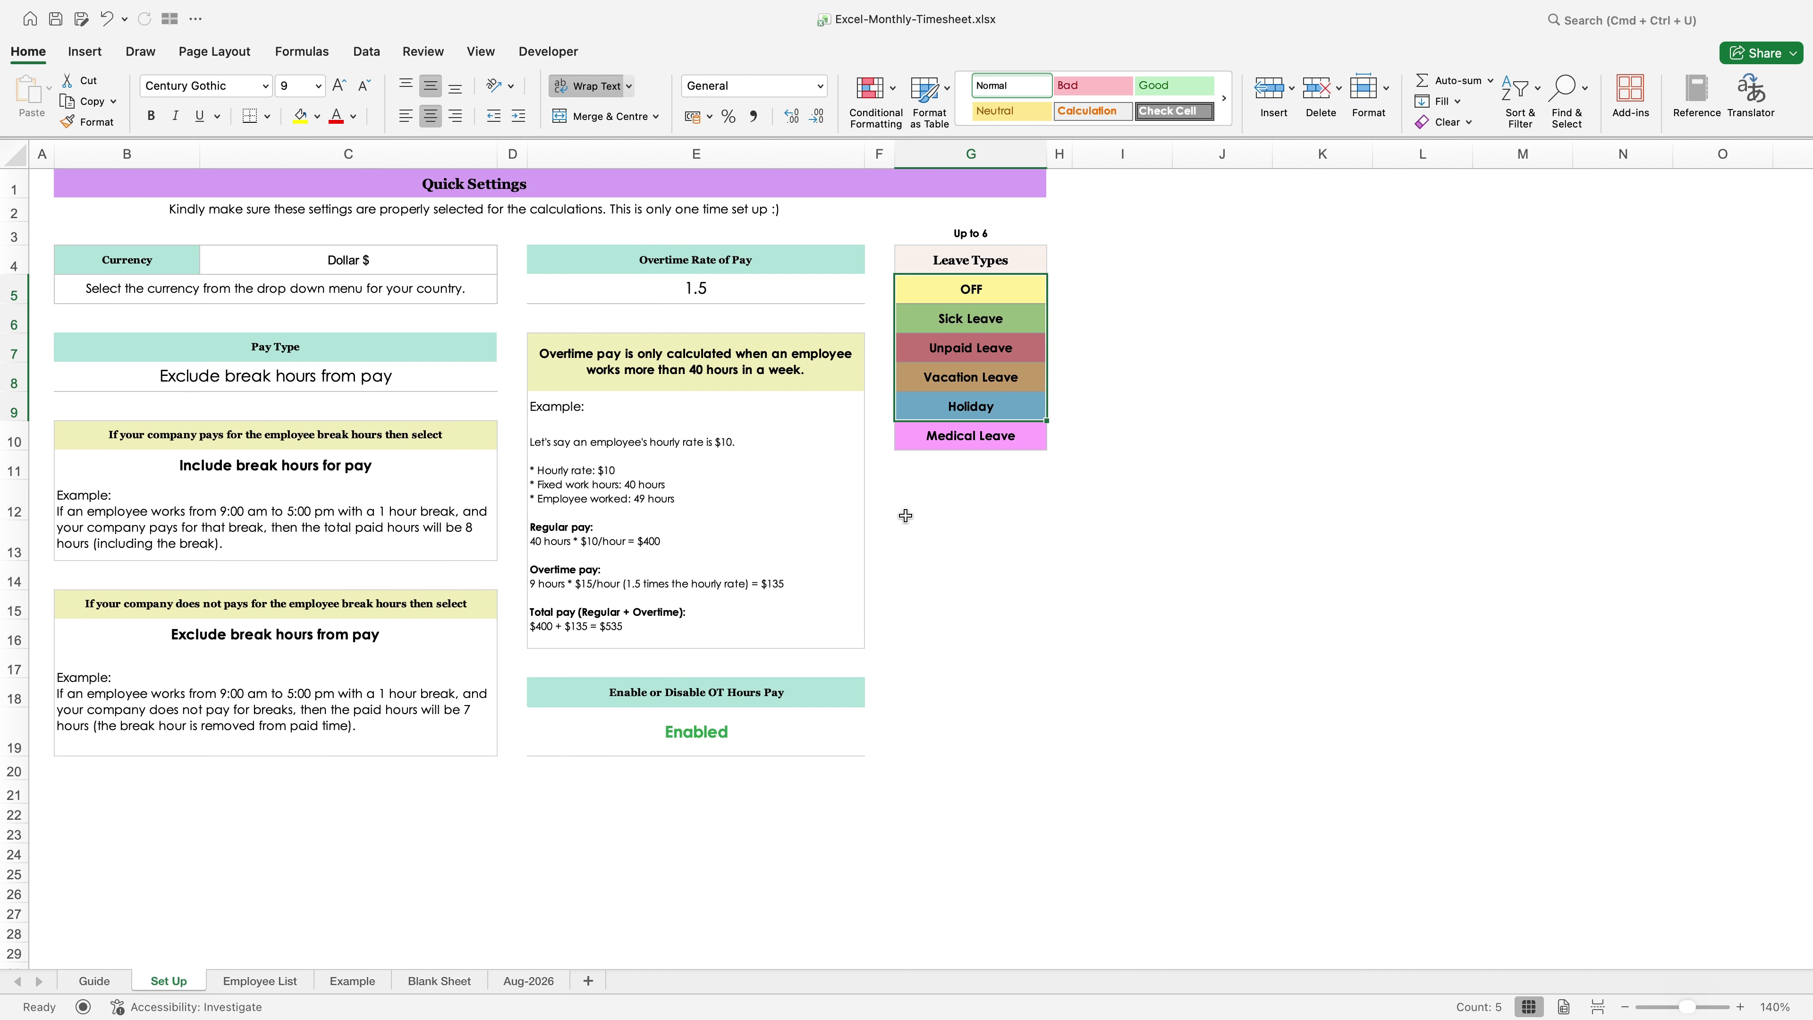
click(528, 980)
click(459, 421)
scroll(443, 492, down, 20)
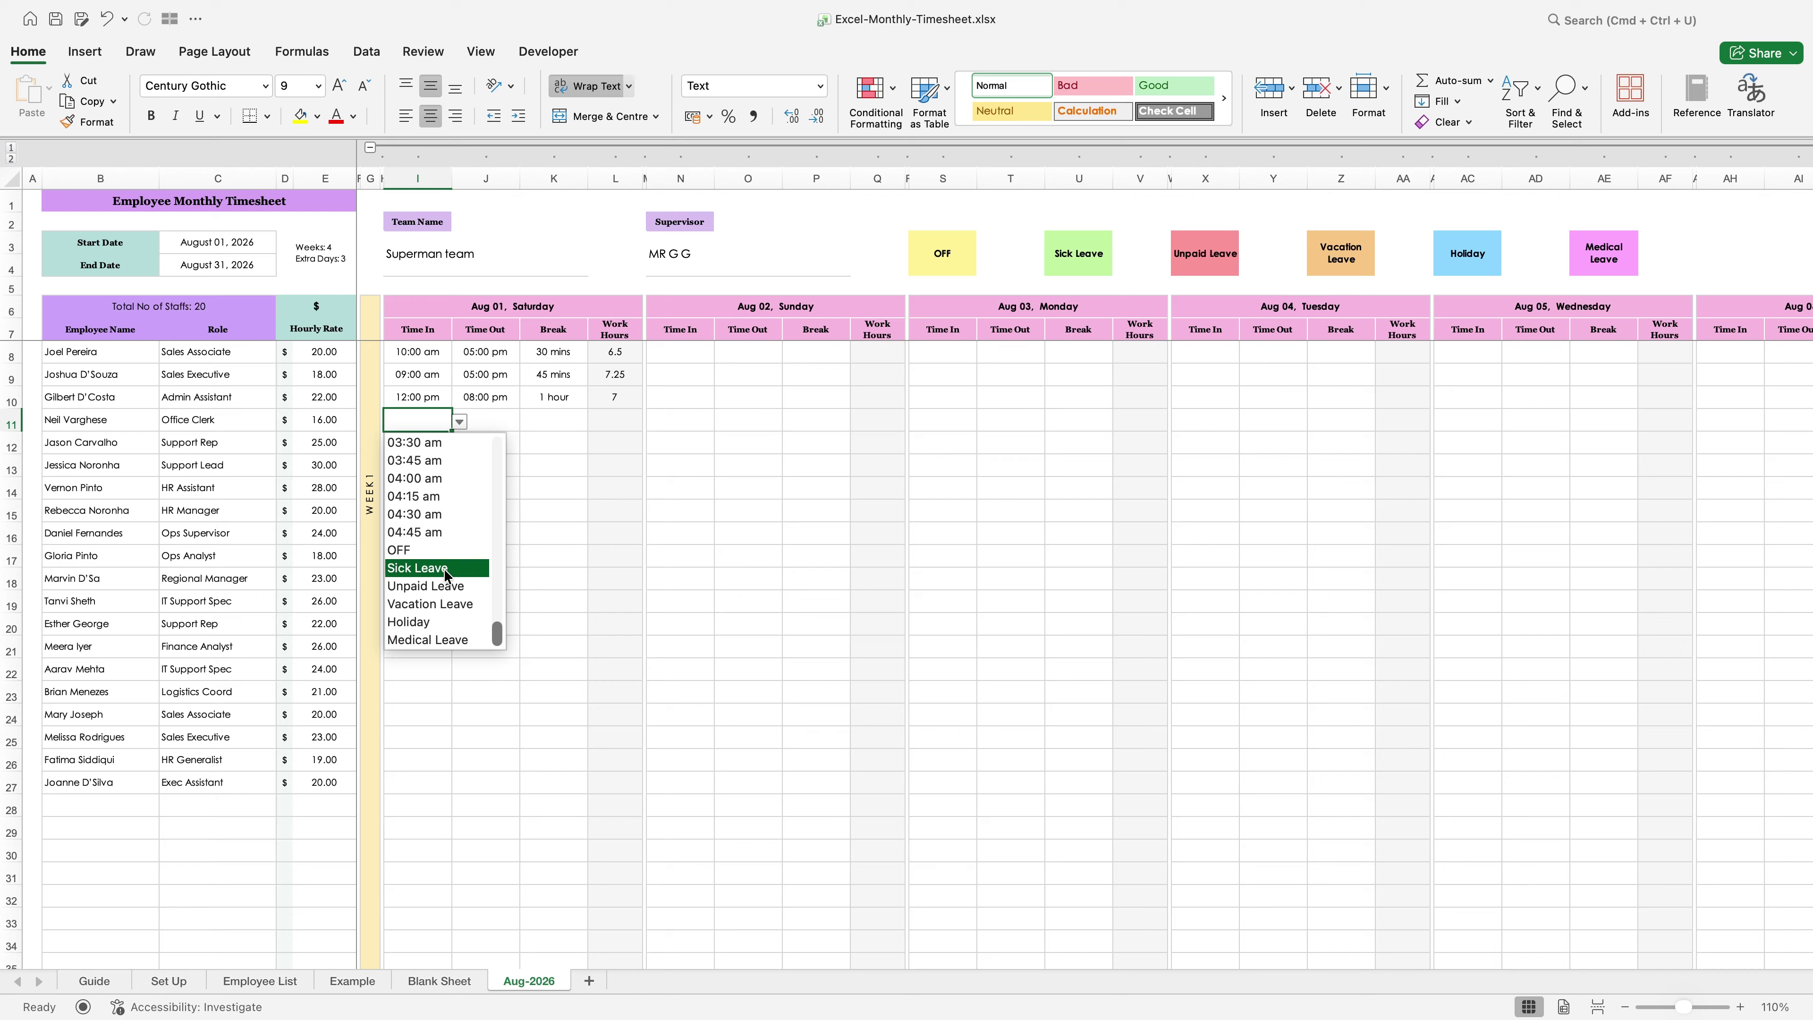
click(441, 552)
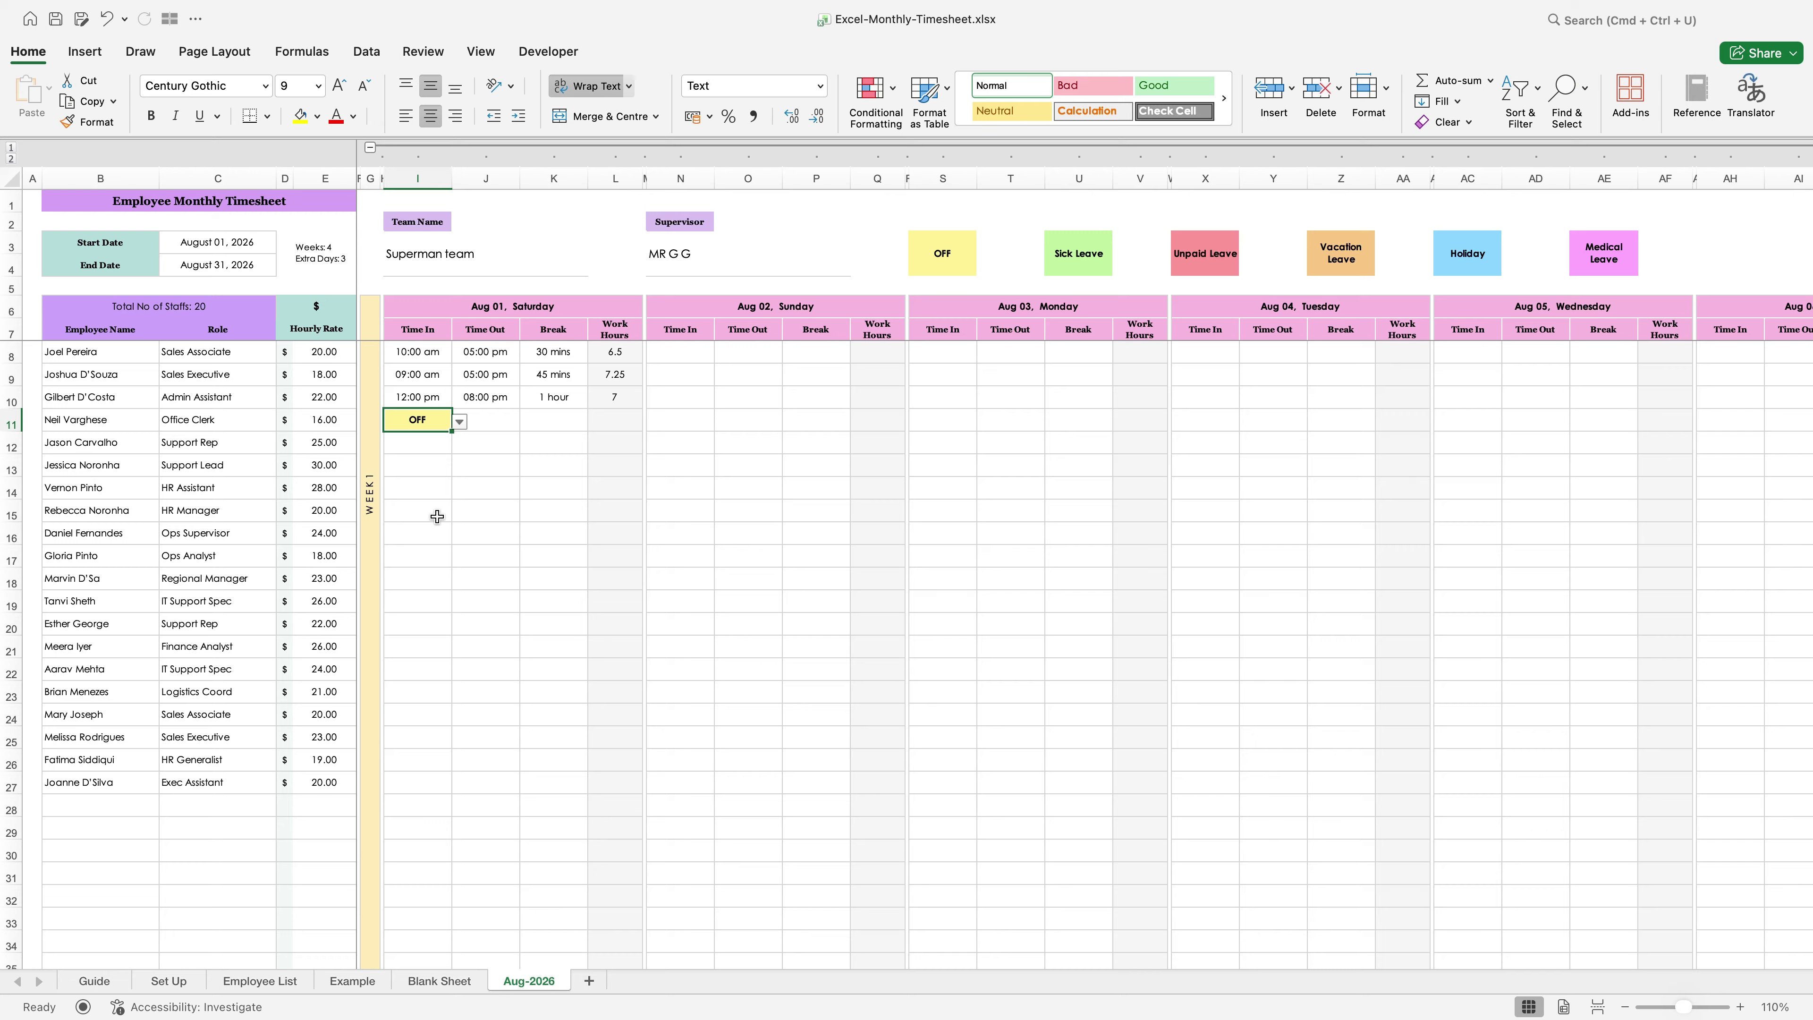
Step: Merge and centre the fourth employee's OFF entry across the Aug 01 time in, time out and break cells
click(437, 516)
click(435, 425)
click(958, 258)
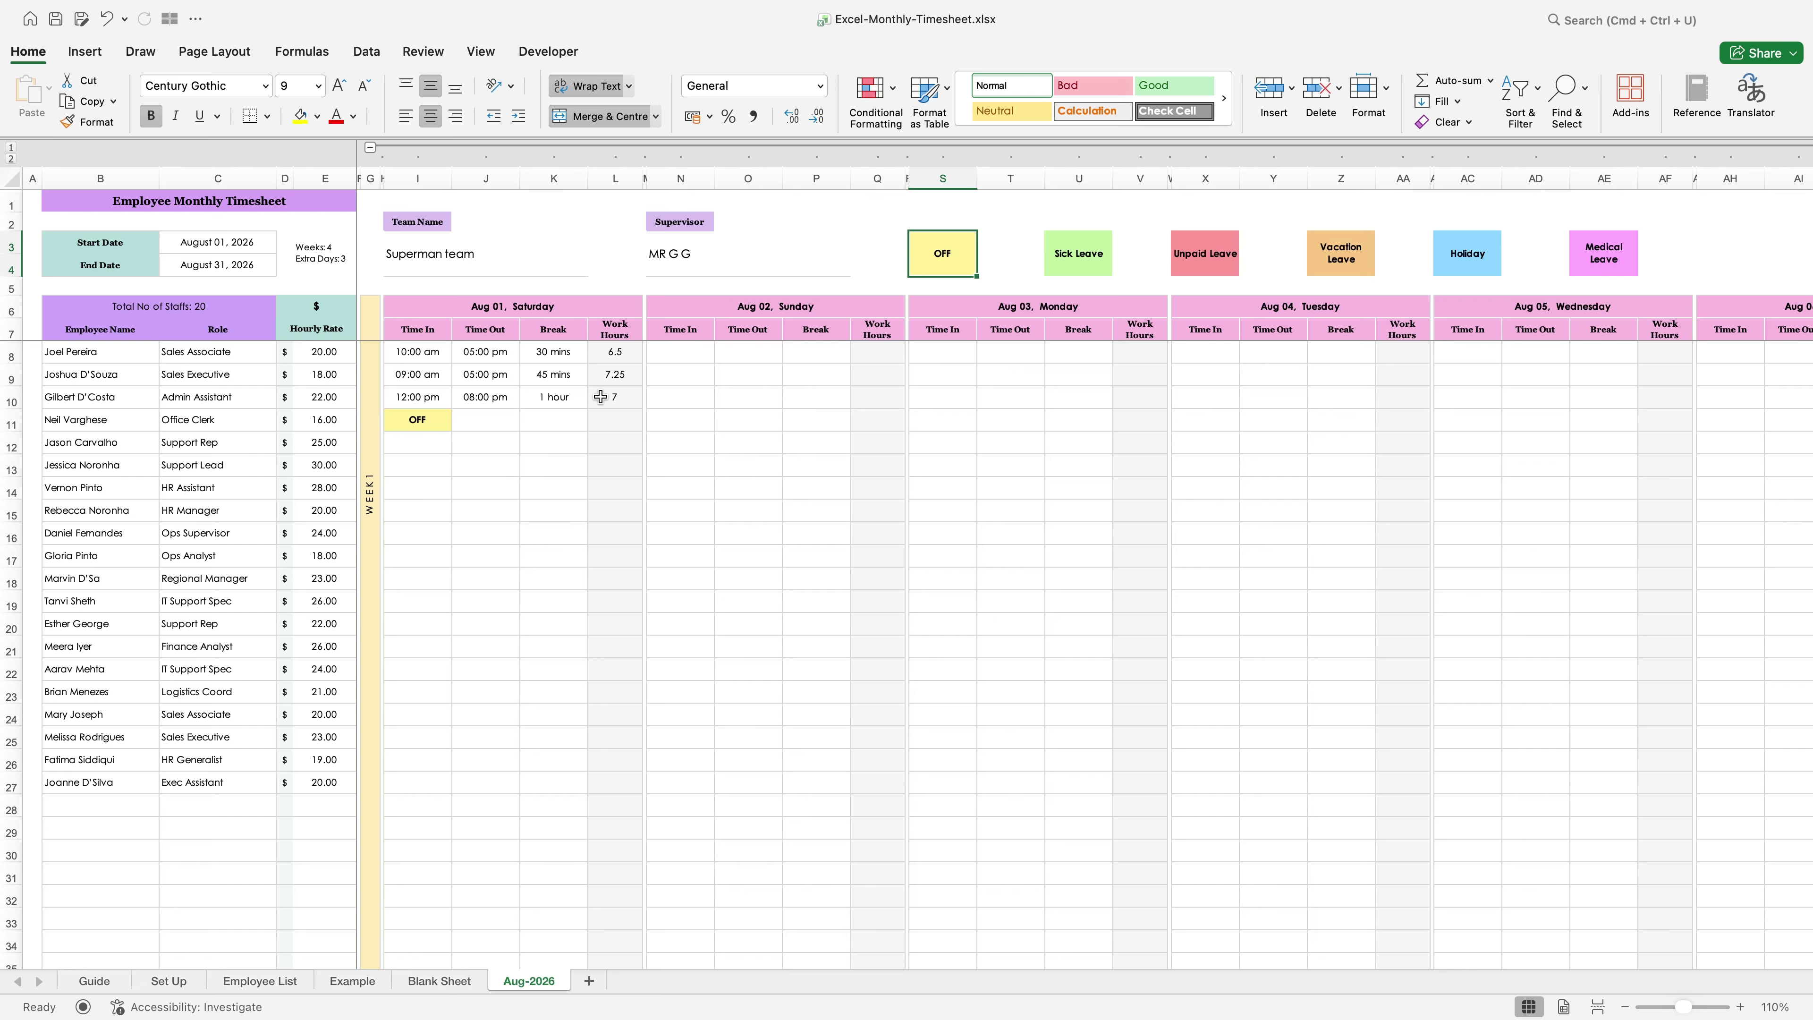
click(434, 487)
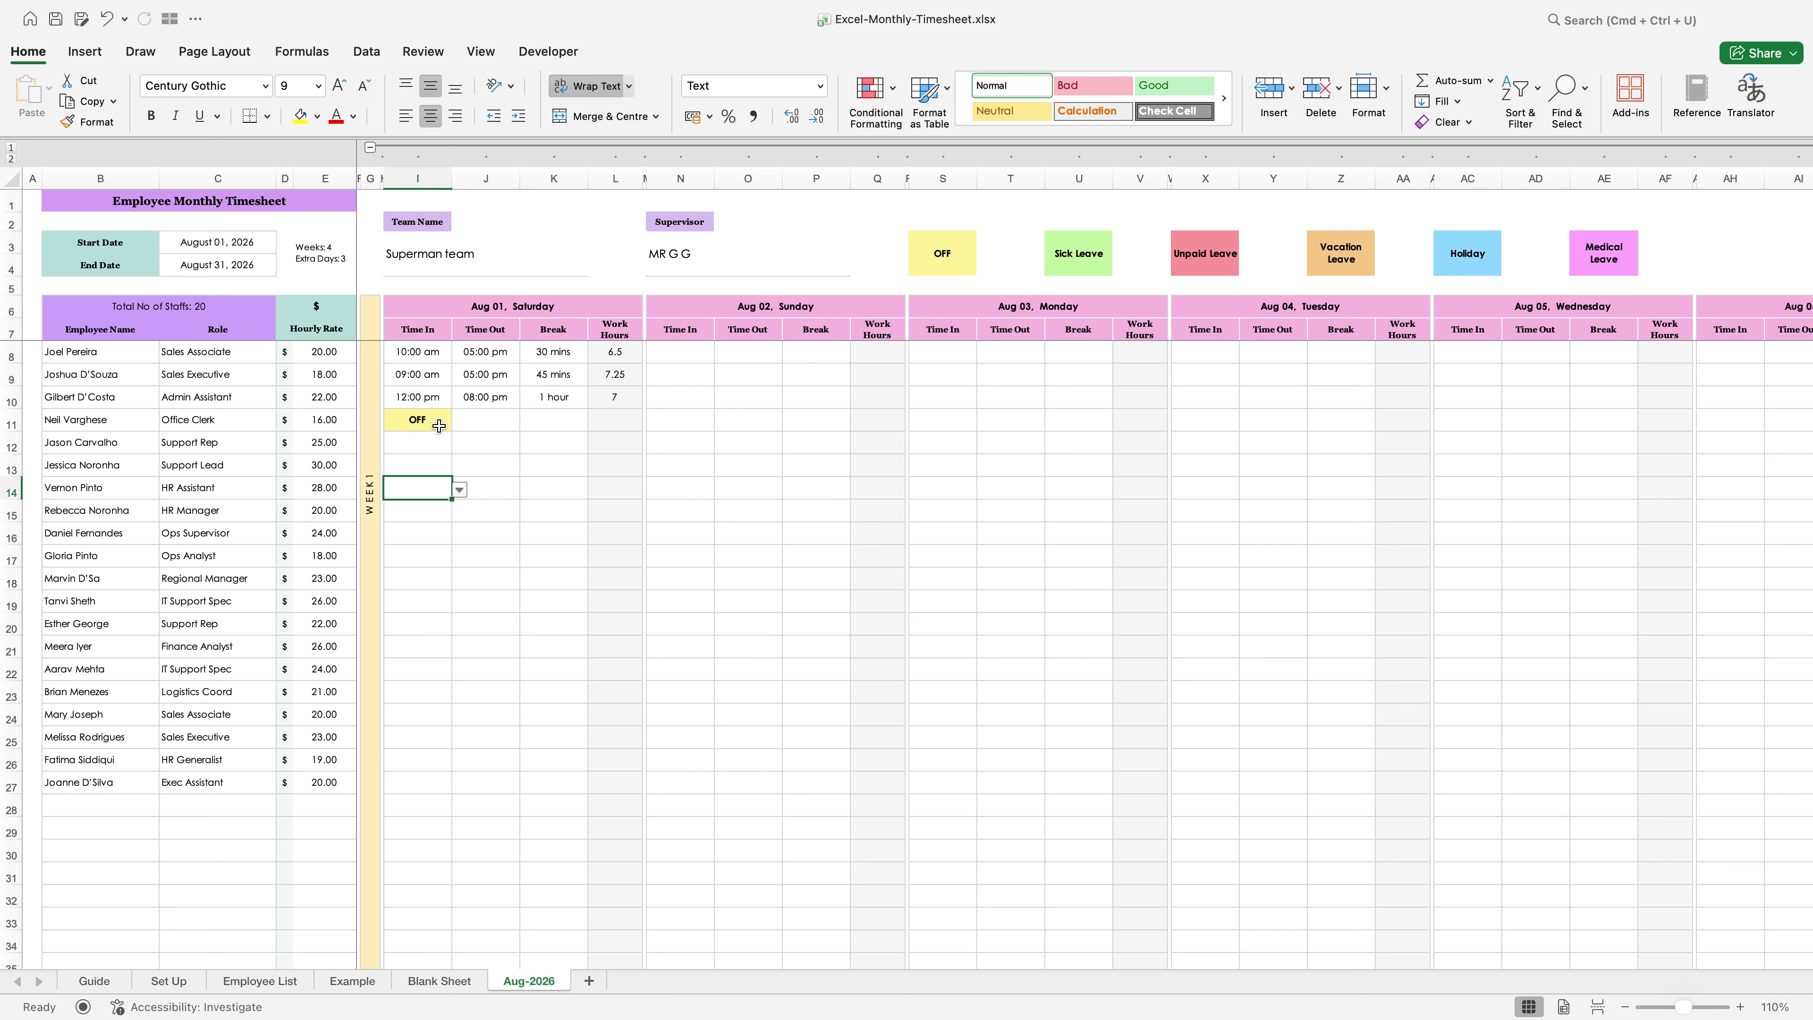
drag(423, 419, 536, 419)
click(598, 127)
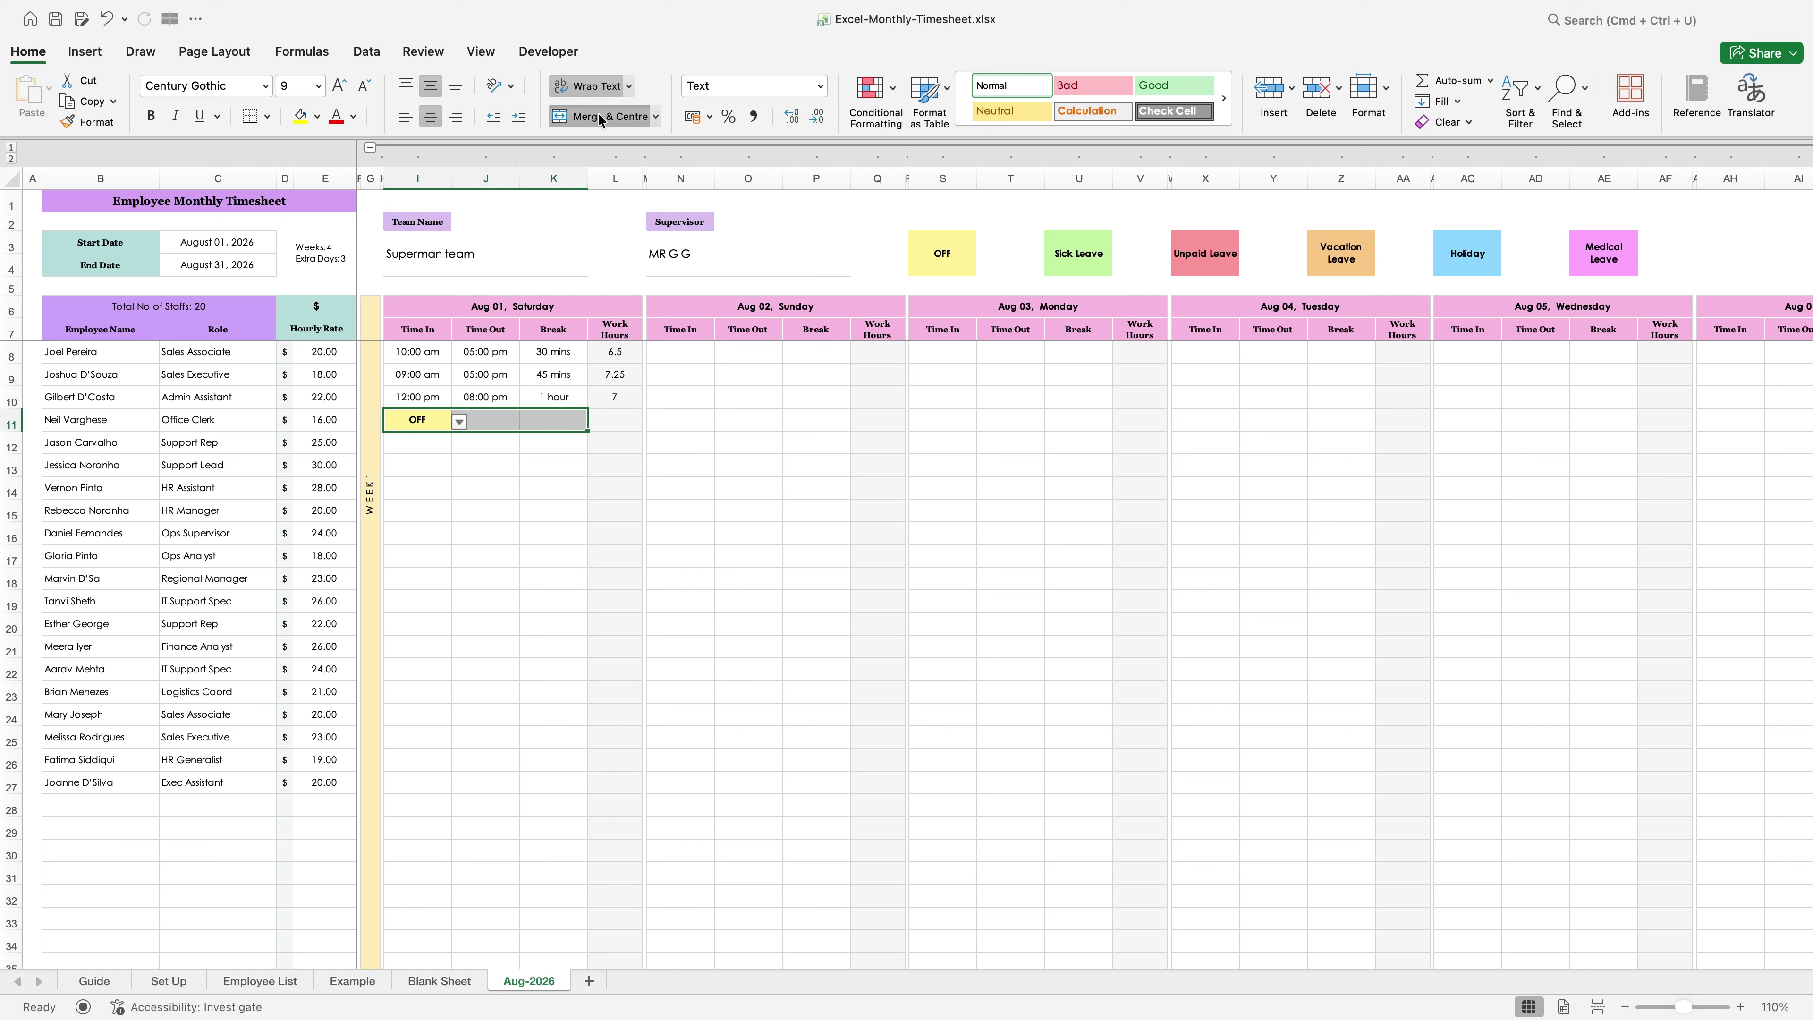
click(499, 488)
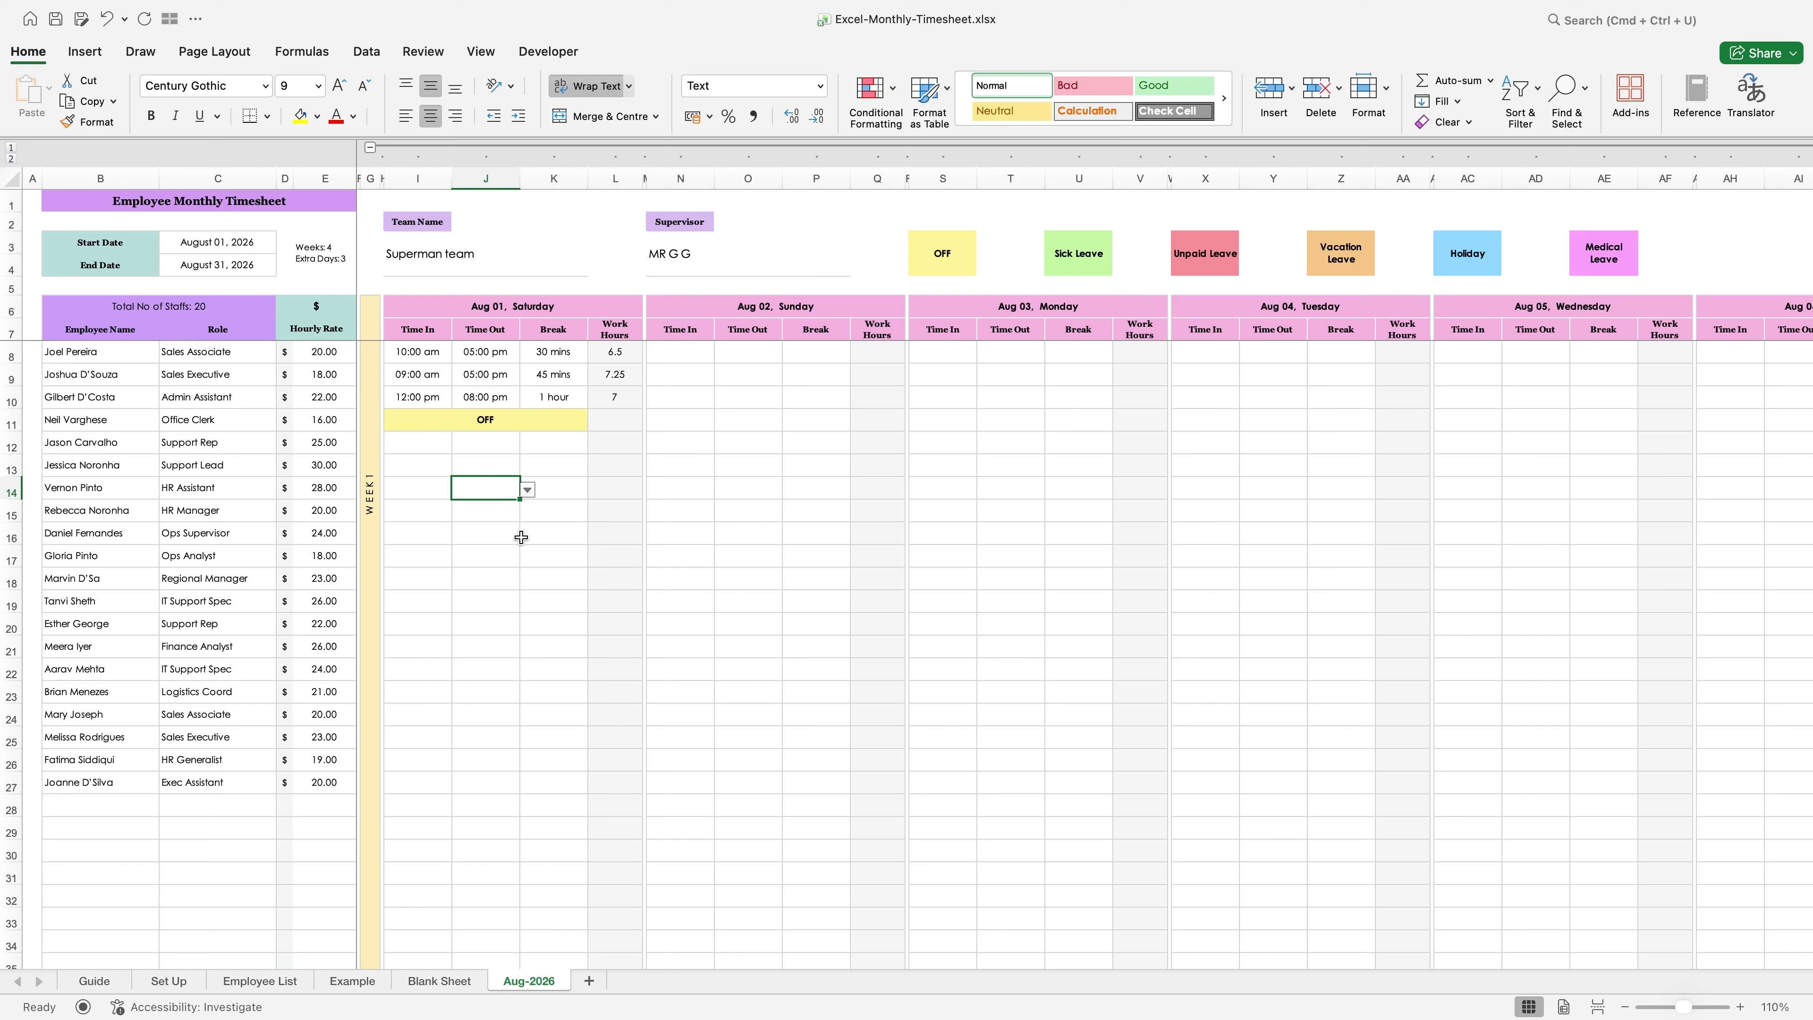
Step: Set the fifth employee's Aug 01 time in to Sick Leave
click(419, 448)
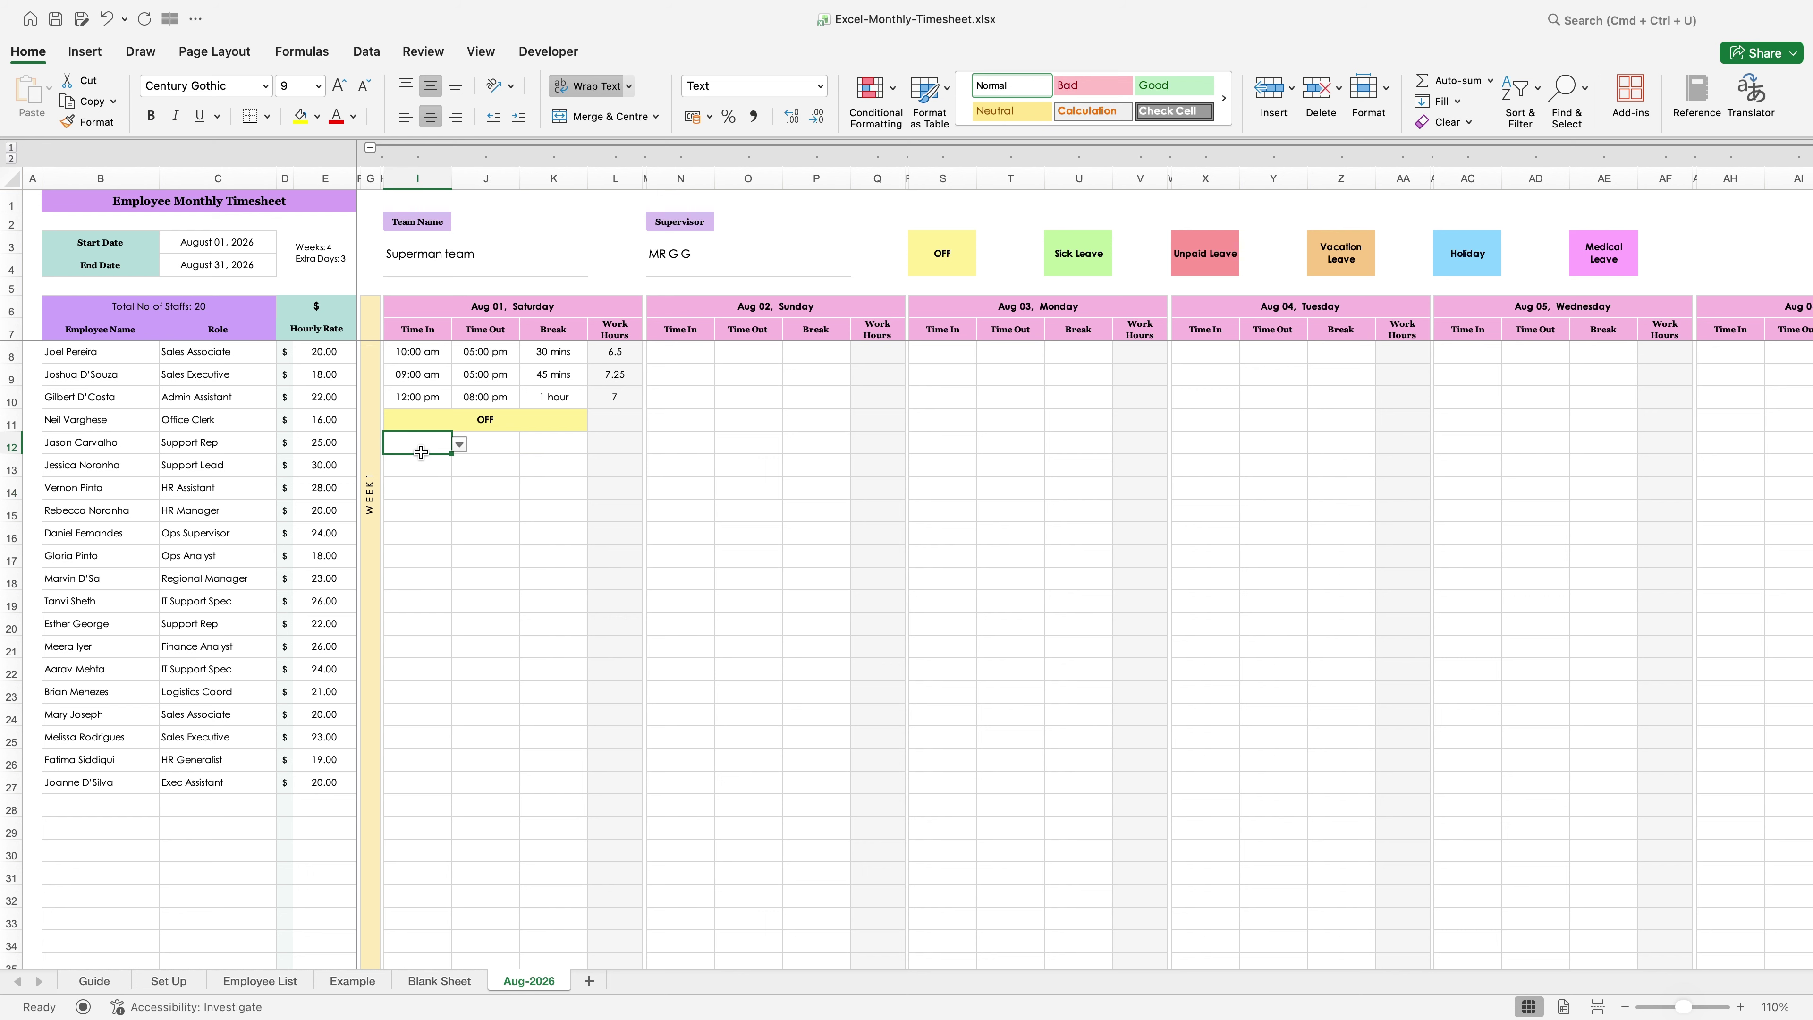
click(459, 444)
drag(495, 477, 496, 656)
click(544, 518)
text(sick)
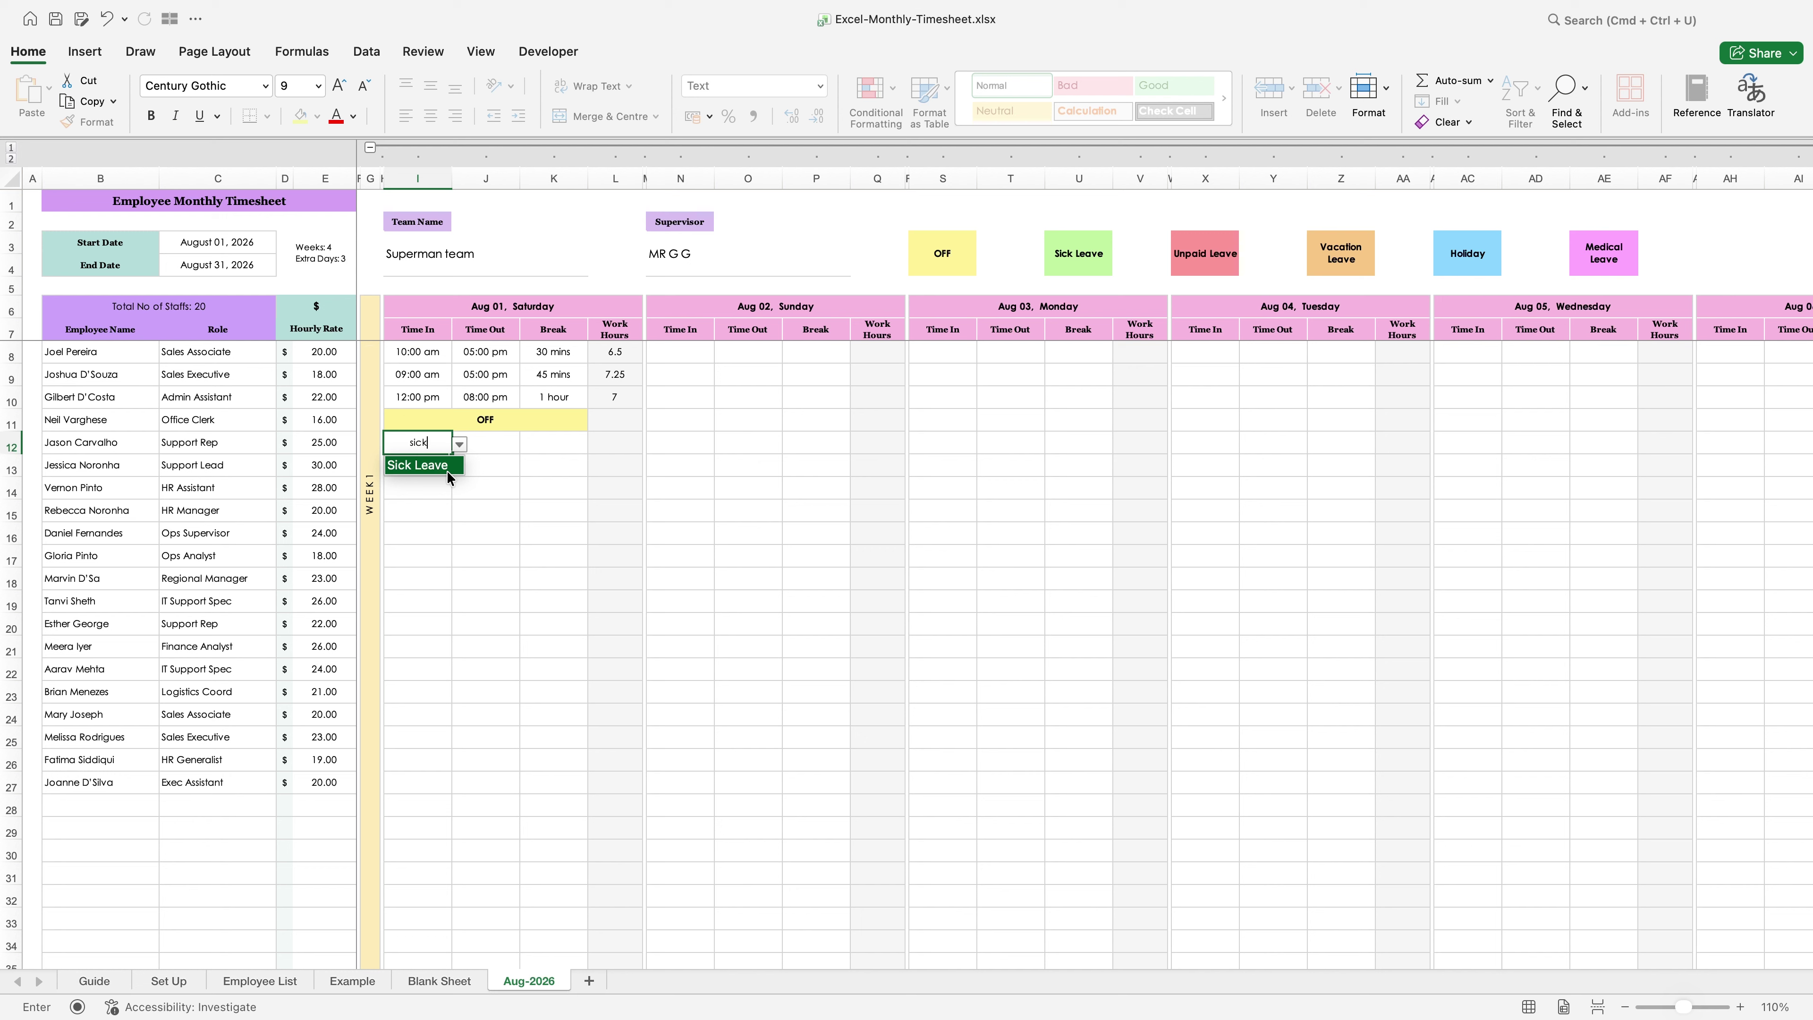
click(446, 471)
Step: Merge and centre the fifth employee's Sick Leave entry across the Aug 01 time in, time out and break cells
drag(417, 443, 529, 445)
click(610, 117)
click(497, 556)
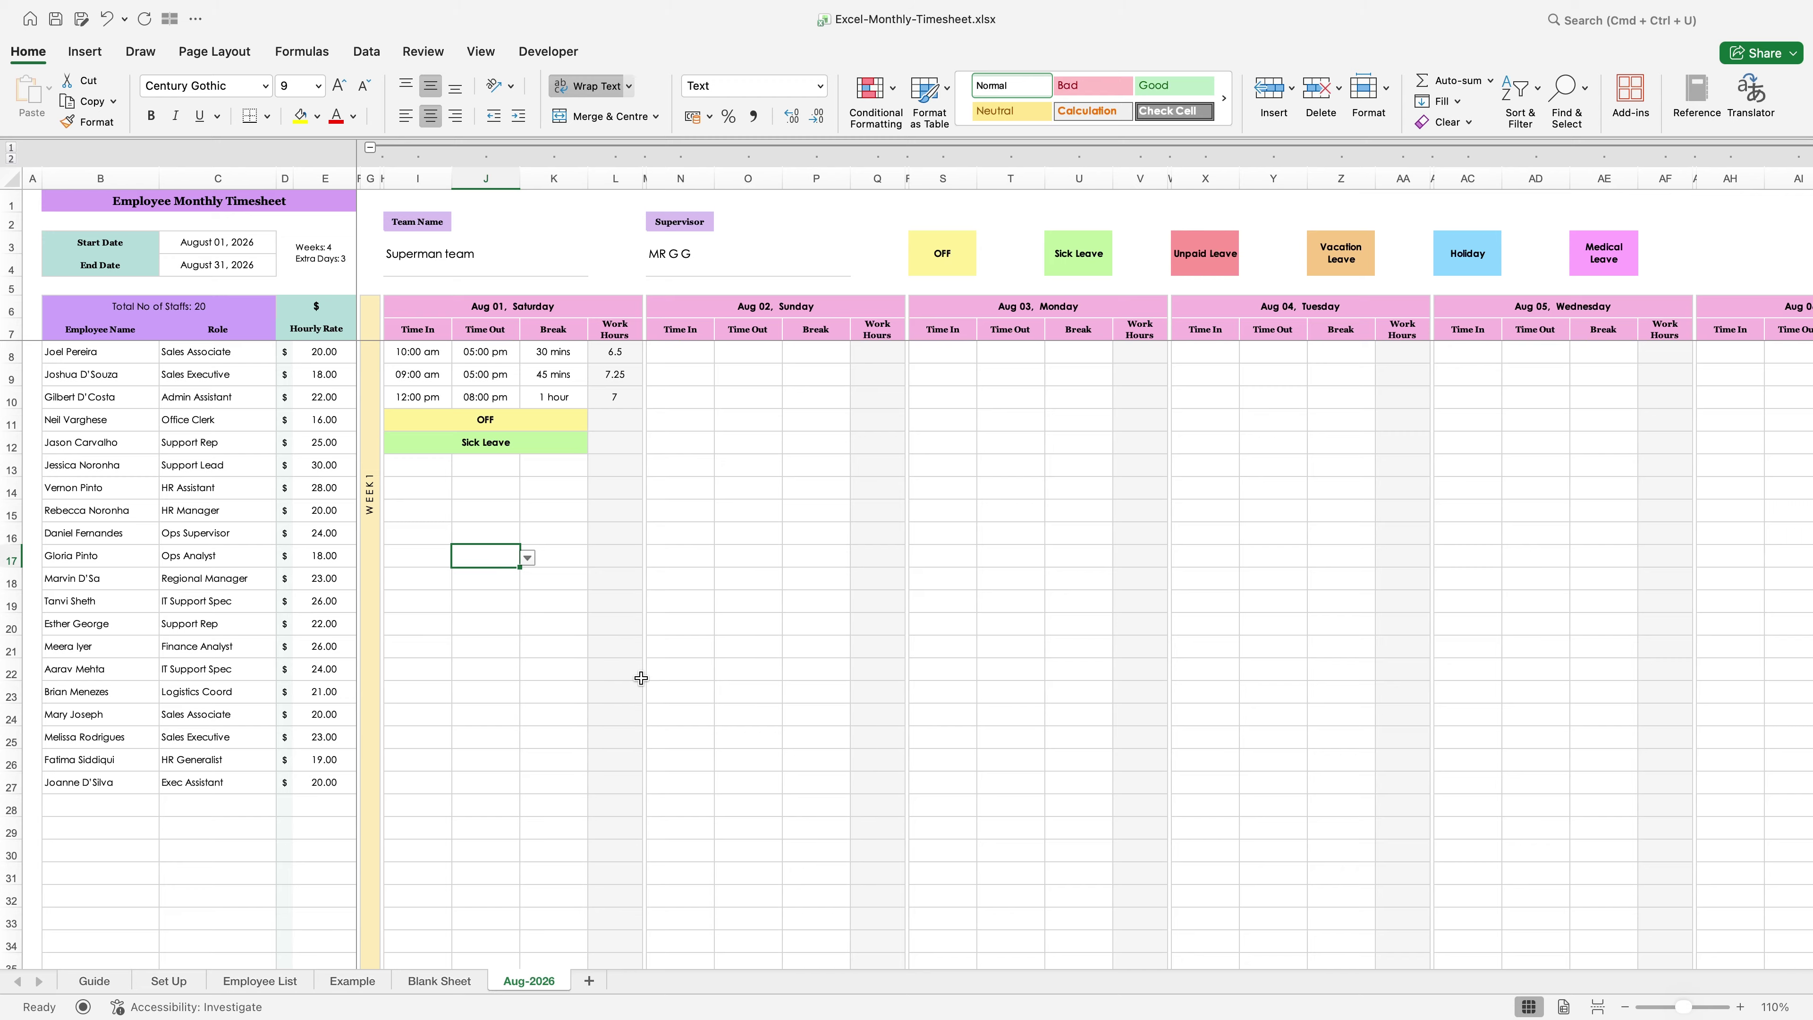
Step: Examine the time in, time out and break choices for the first employee on Aug 02
click(702, 357)
click(722, 354)
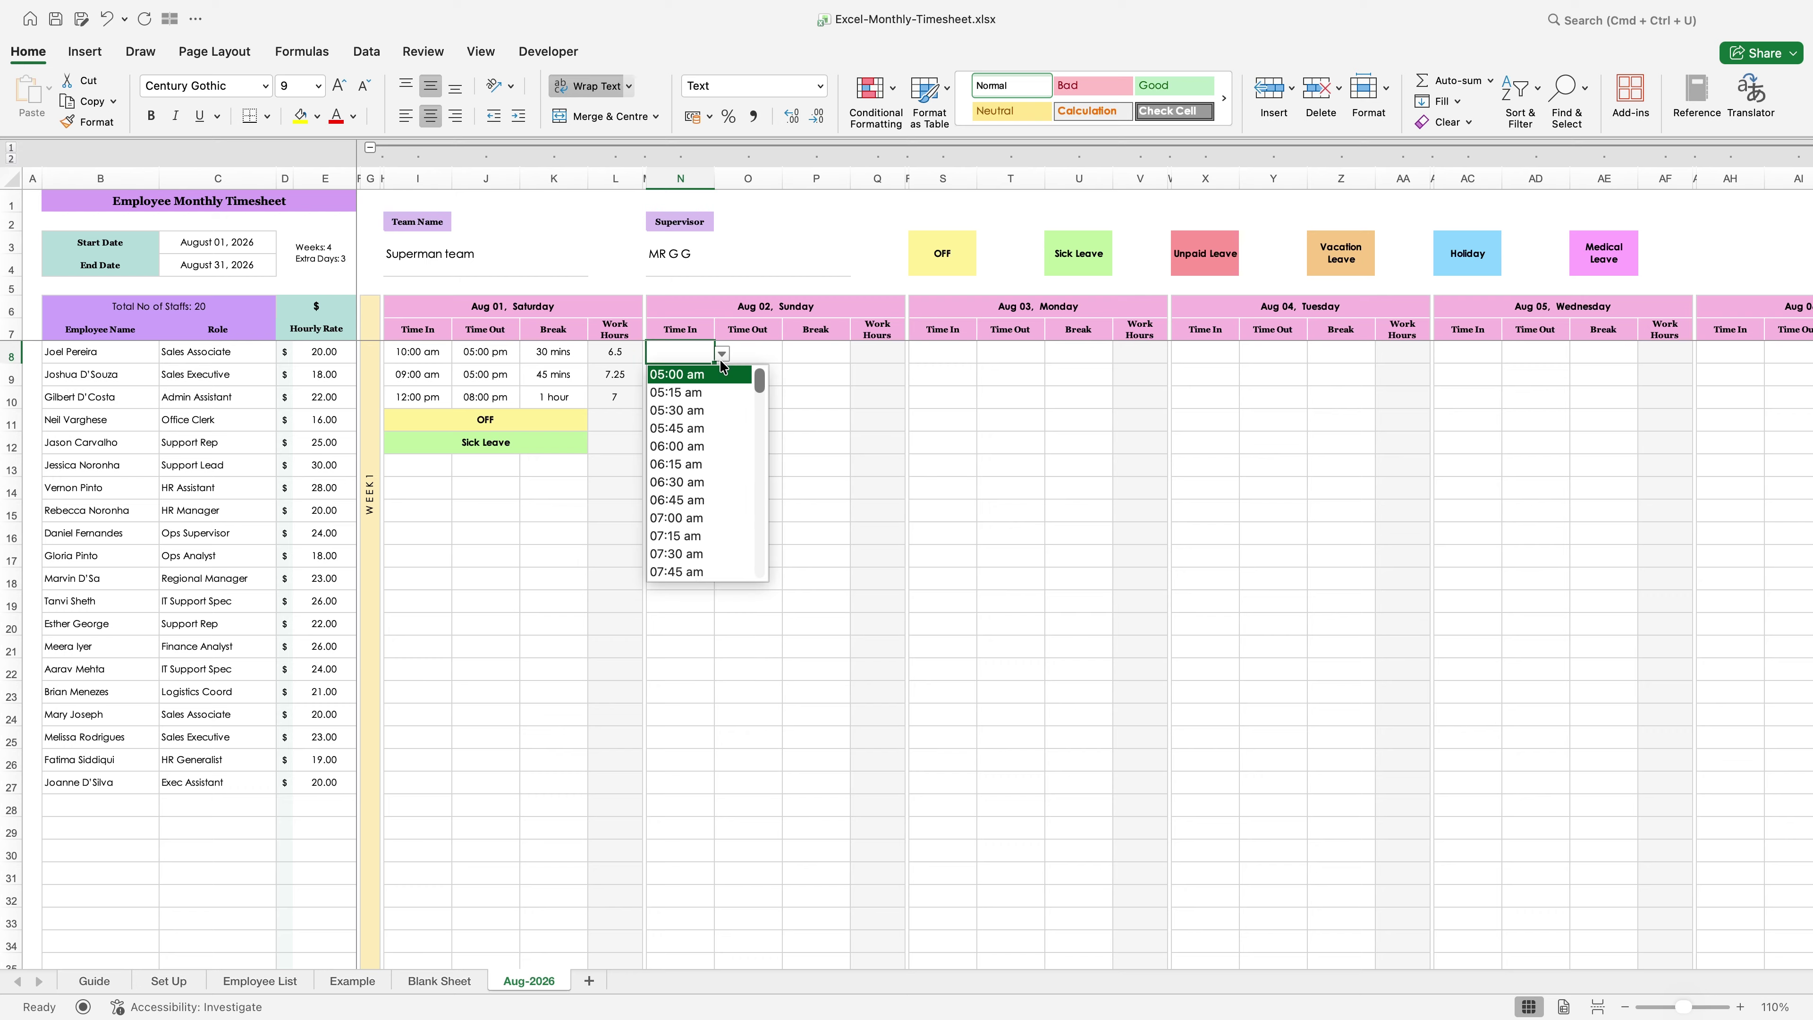
click(769, 350)
click(769, 352)
click(789, 354)
click(817, 355)
click(858, 355)
click(686, 416)
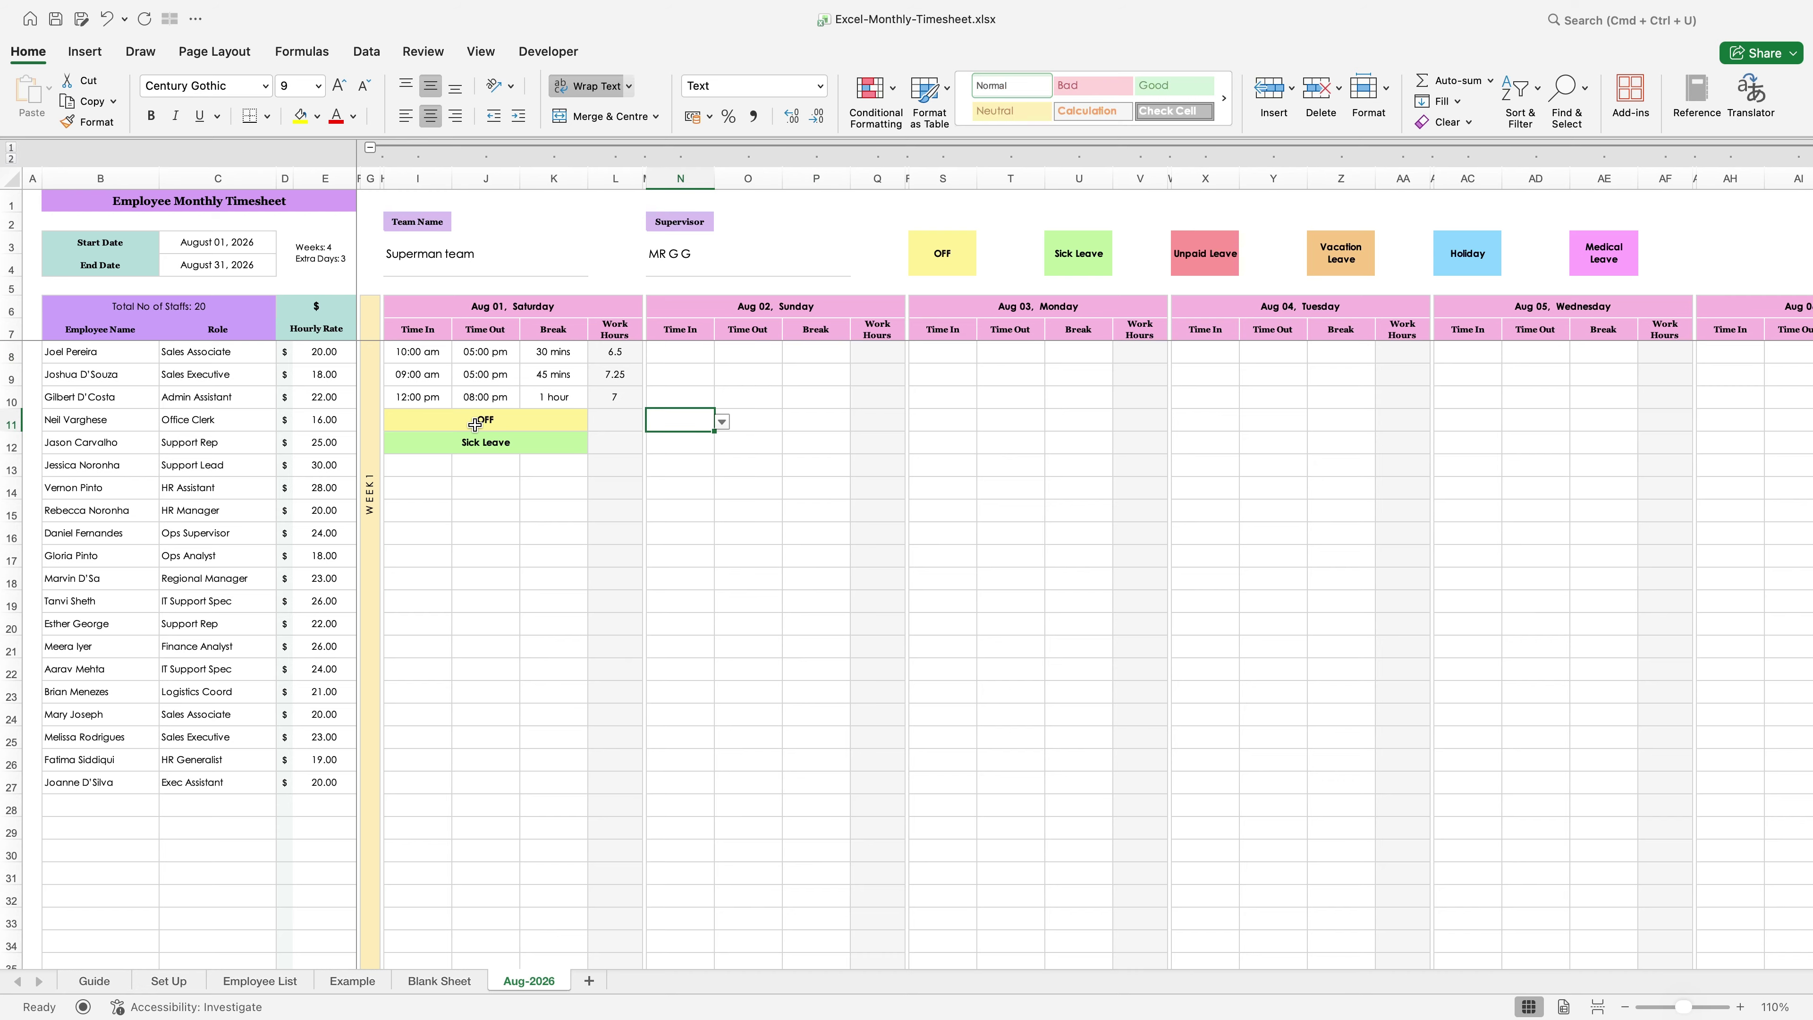
Step: Look over the remaining August days and the pay summaries on the Aug-2026 sheet
scroll(336, 581, down, 5)
scroll(361, 582, up, 5)
key(ctrl+Home)
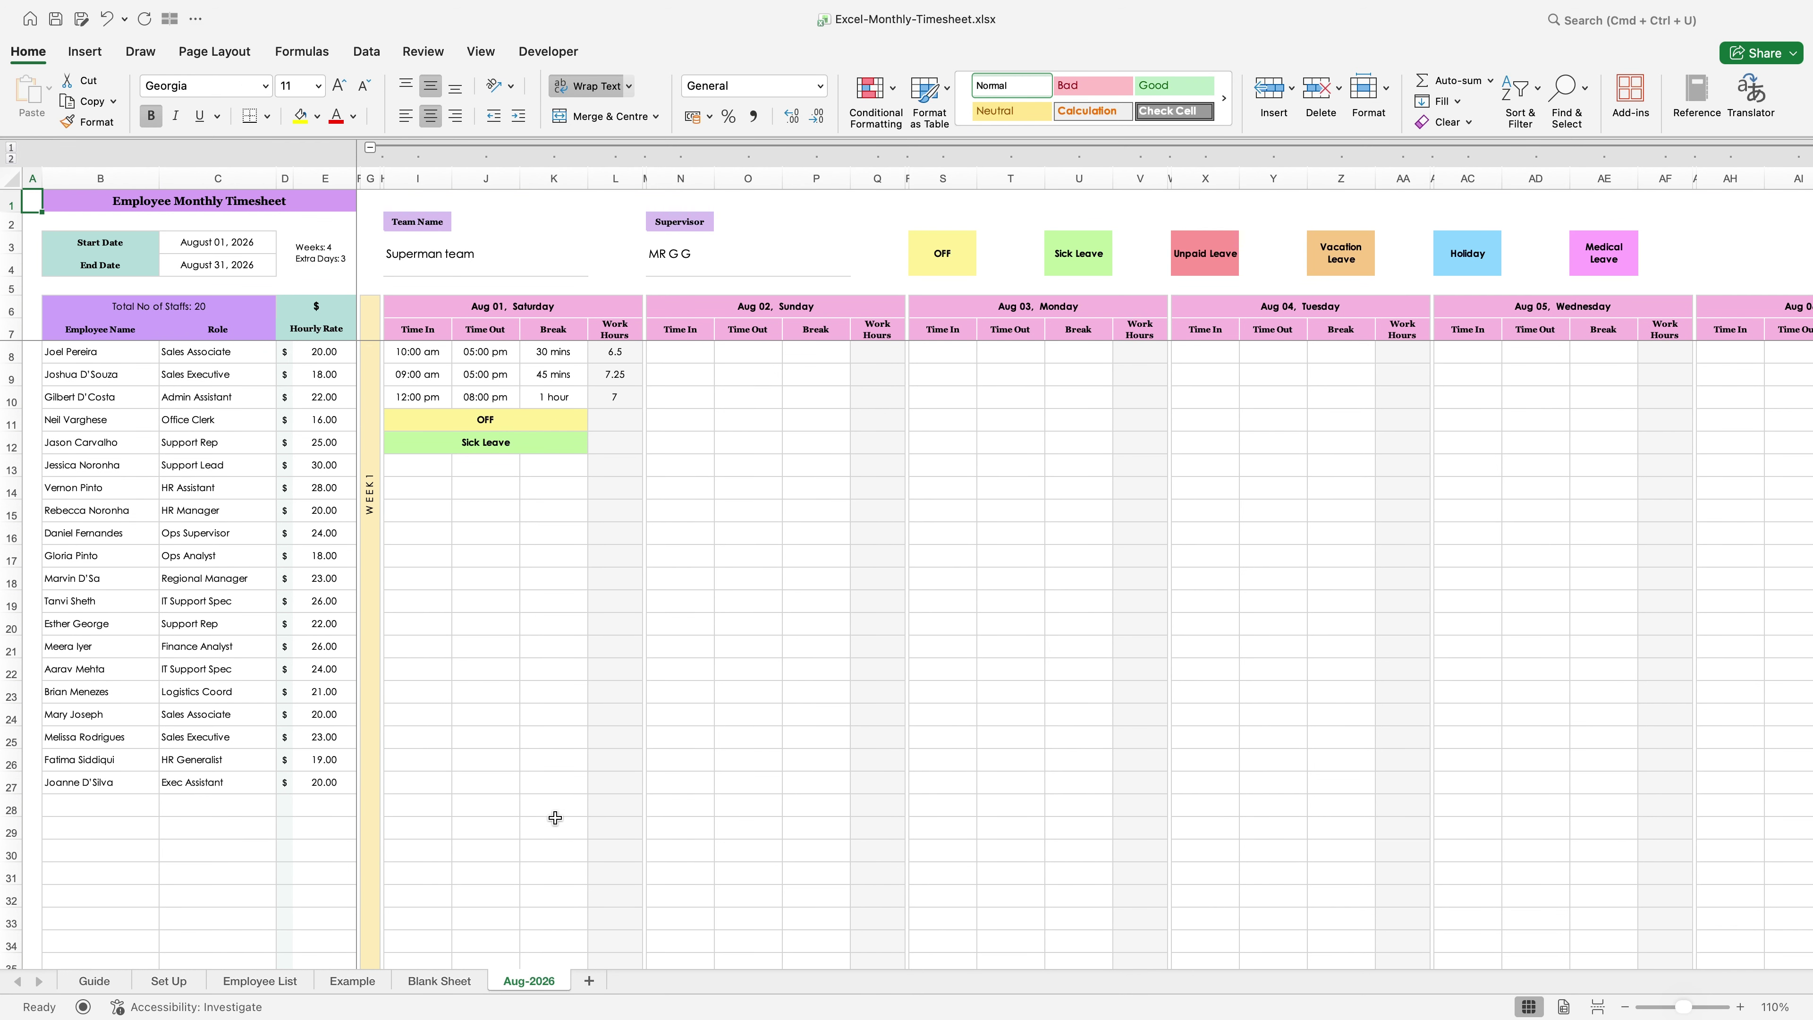
drag(212, 962, 1154, 943)
mouse_move(1237, 942)
mouse_down()
mouse_move(1756, 957)
mouse_move(1213, 960)
mouse_up()
drag(1368, 952, 195, 962)
Step: Collapse the Week 1 to Week 4 and Extra Days column groups on the Aug-2026 sheet so the weekly summaries are next to the employees
drag(365, 532, 372, 197)
click(372, 196)
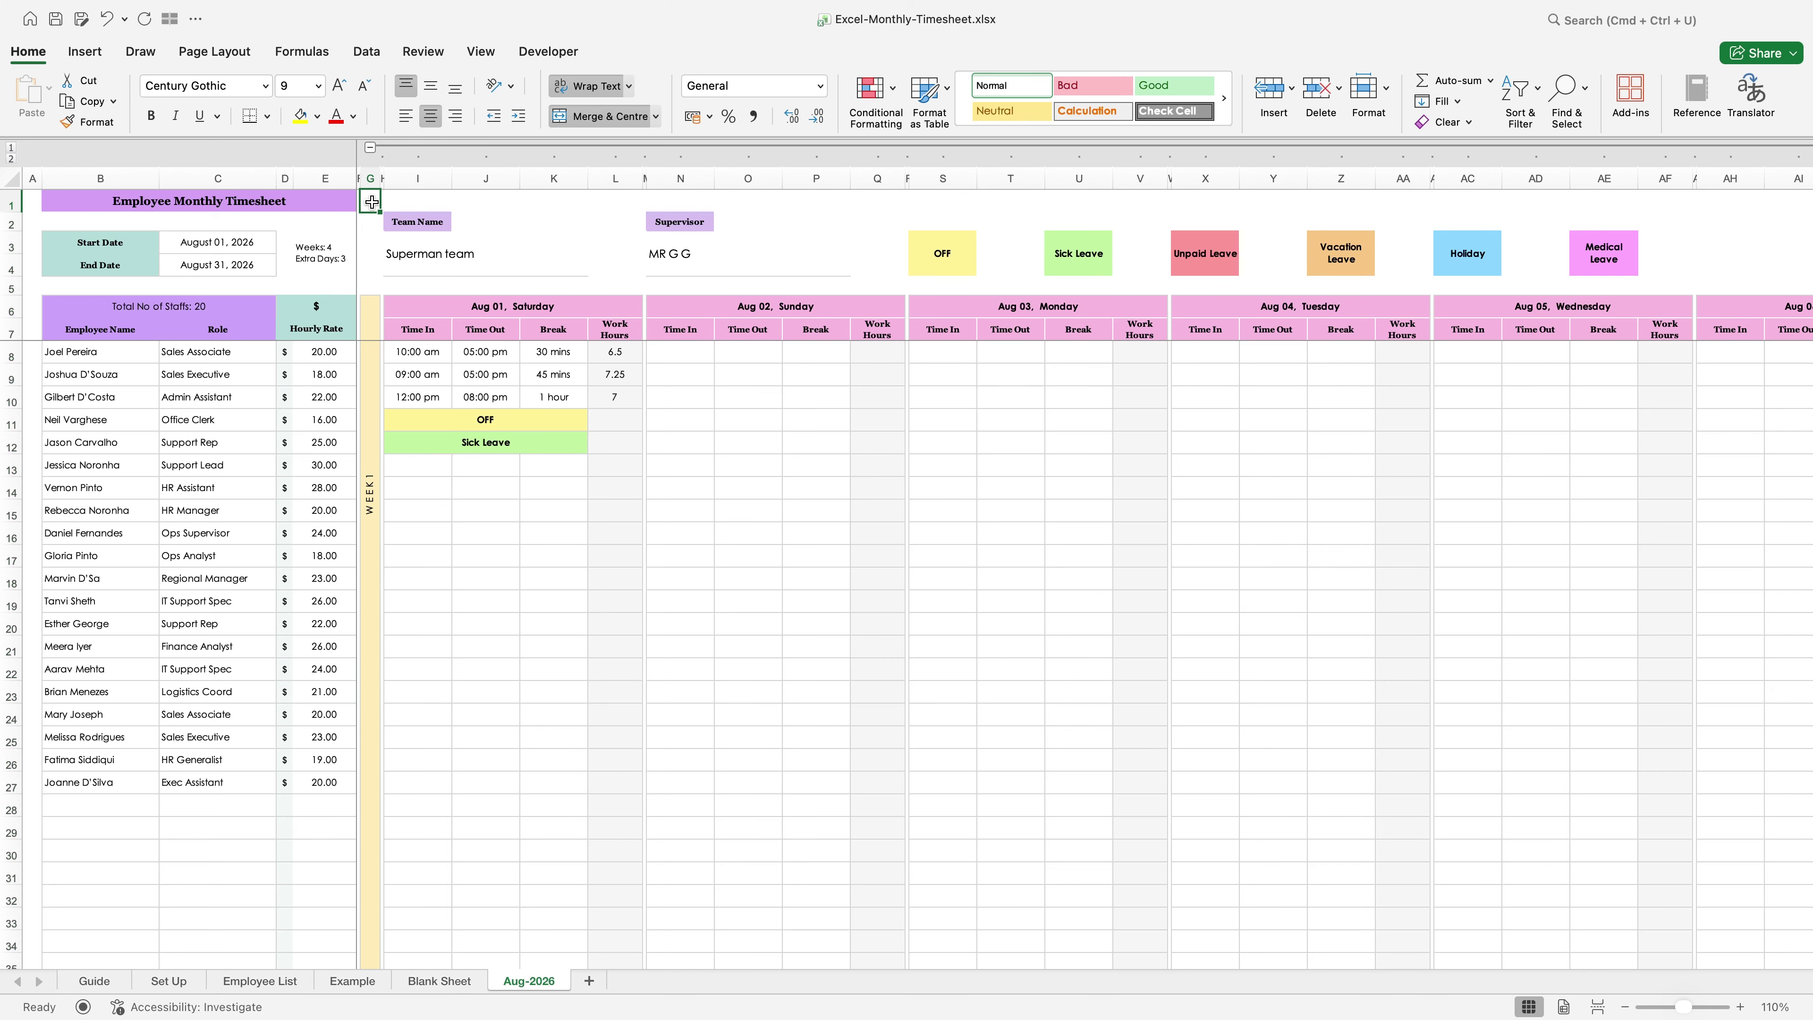
click(369, 147)
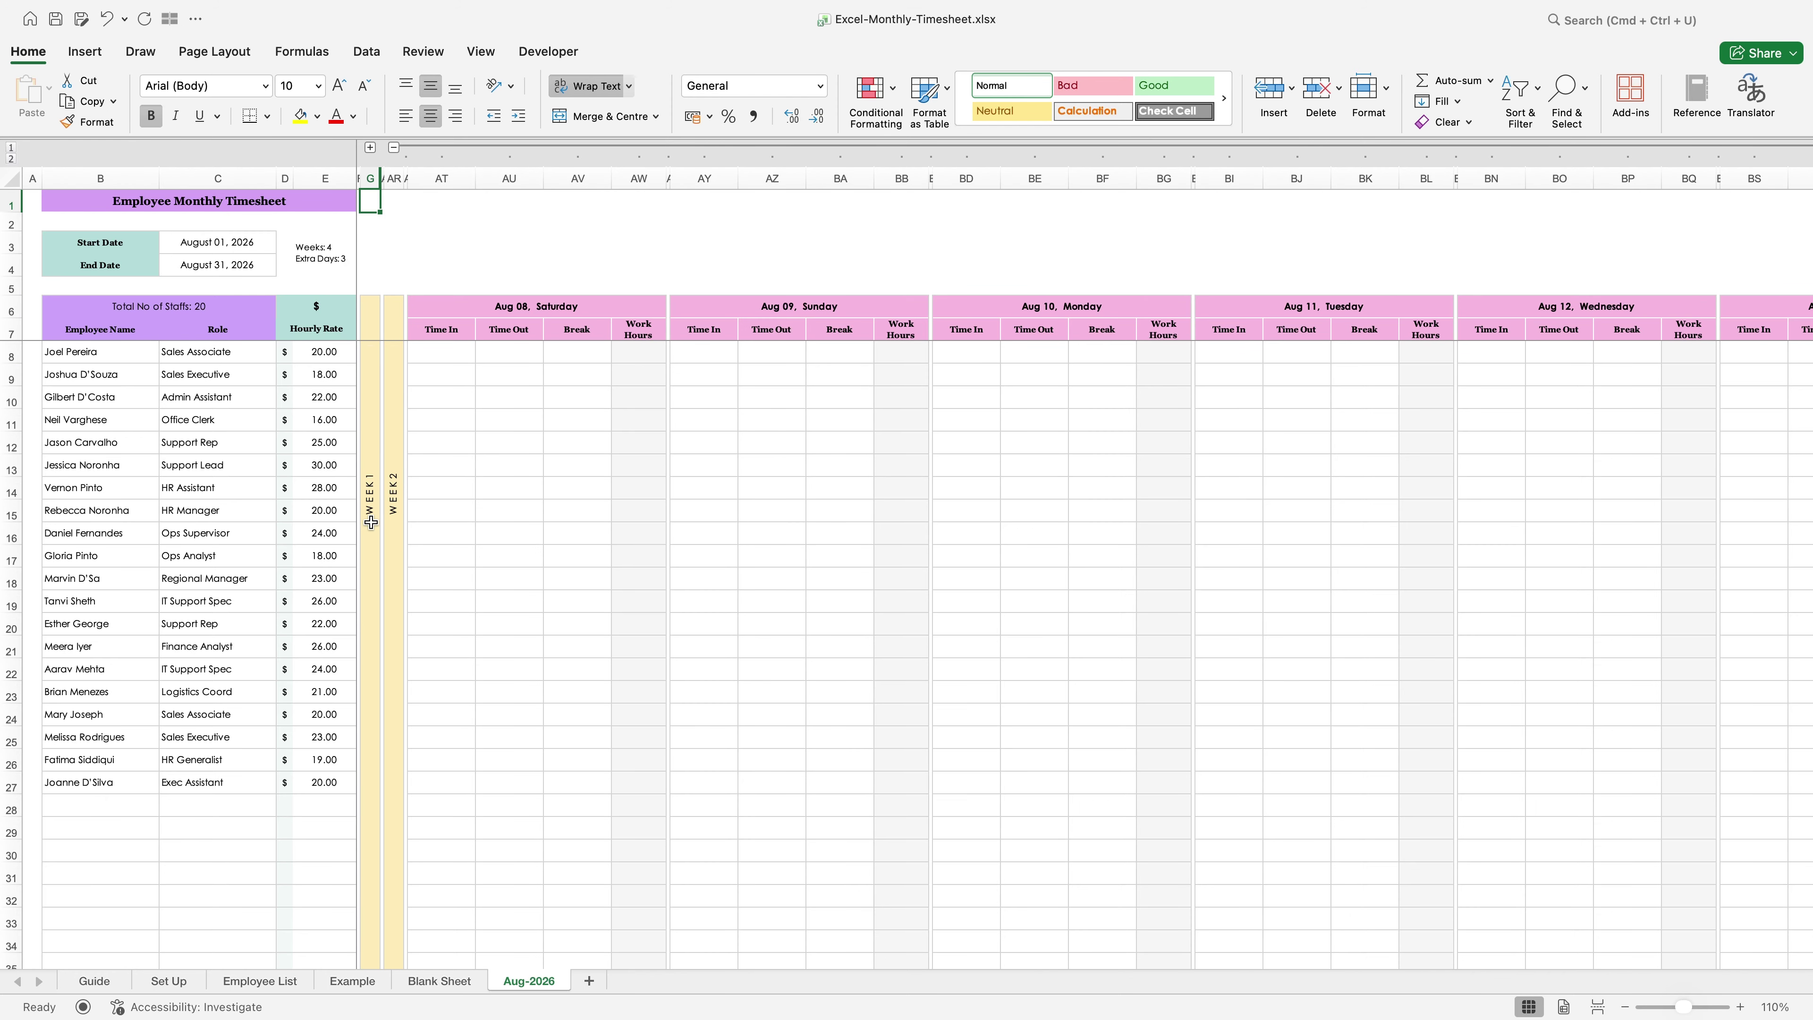
click(397, 500)
click(372, 378)
click(374, 258)
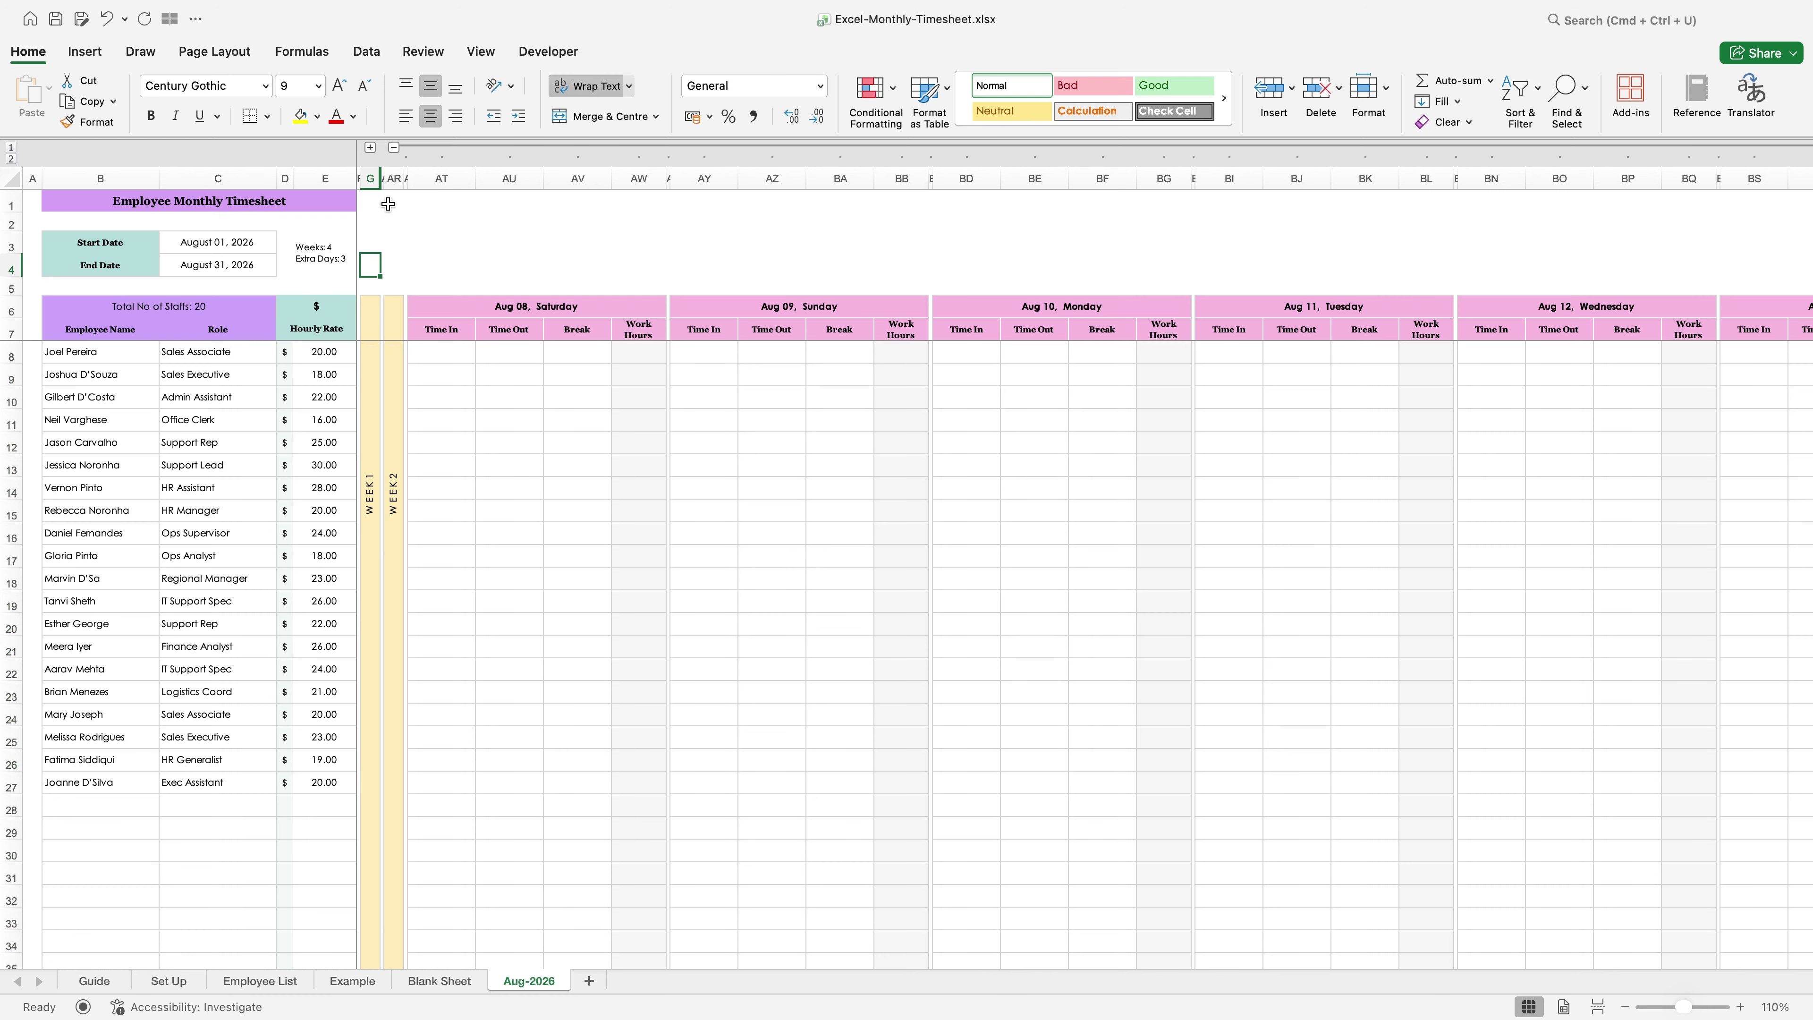
click(393, 147)
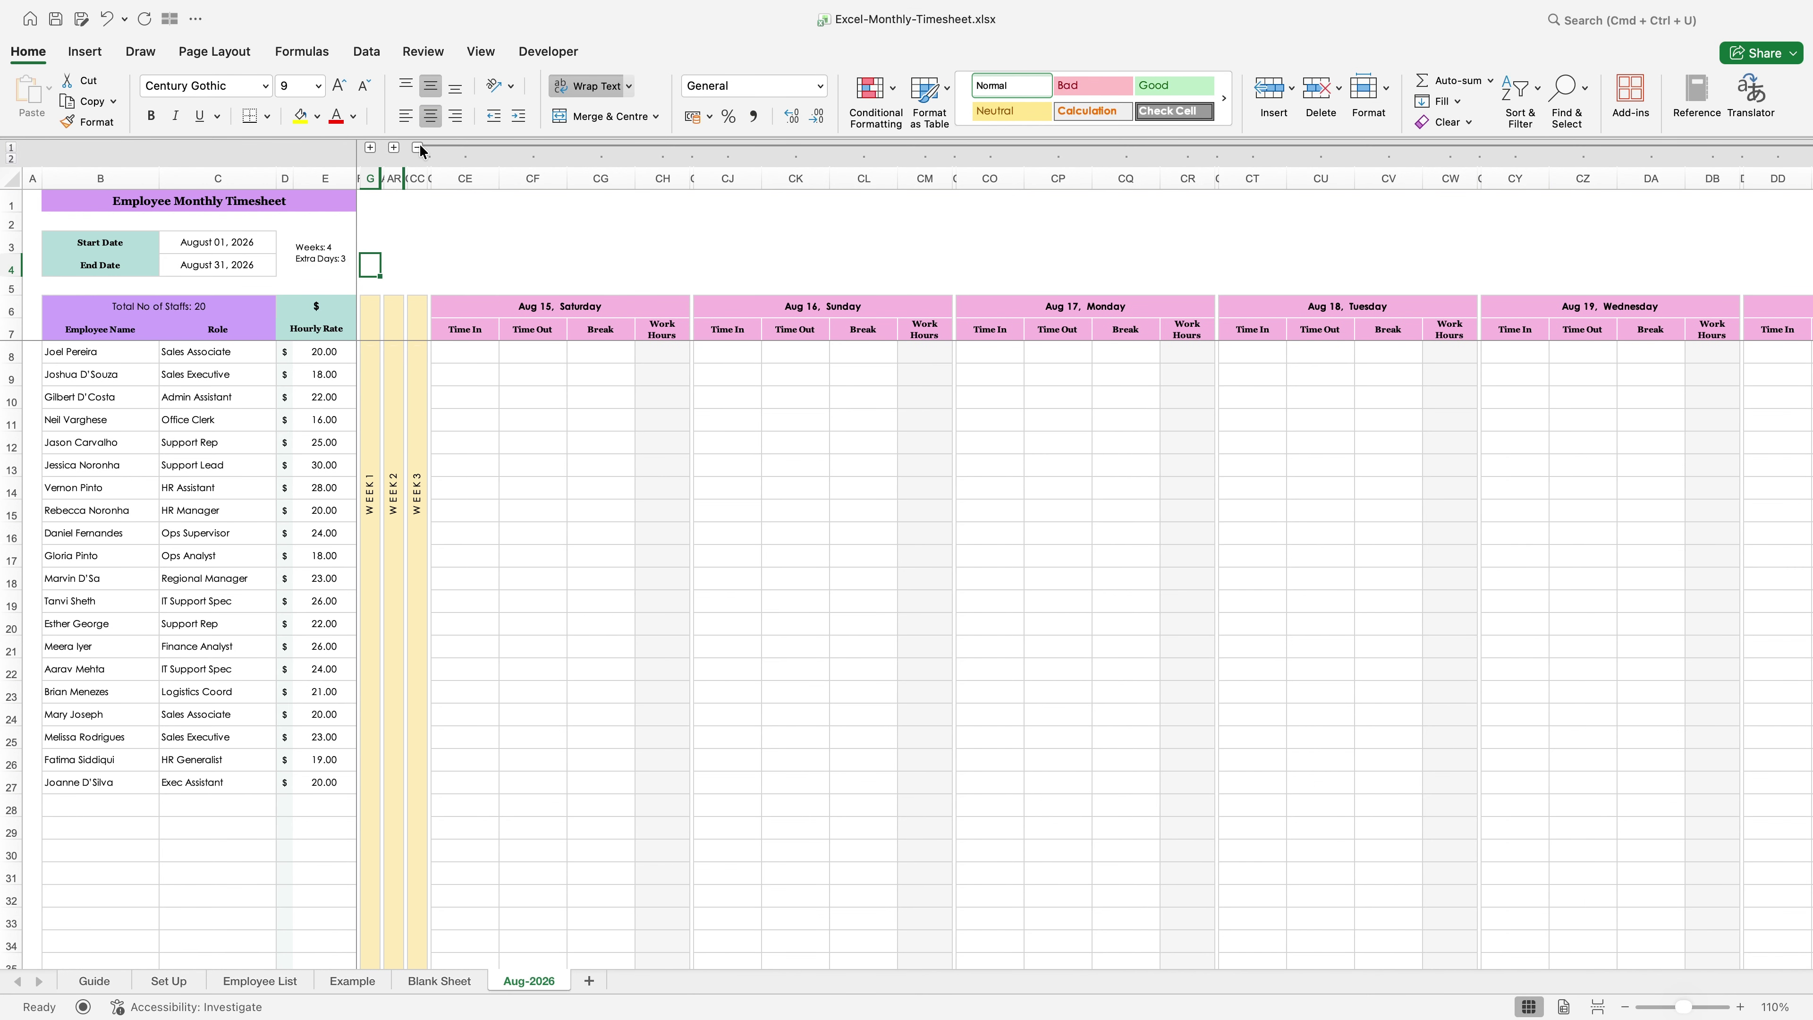
click(418, 148)
click(441, 148)
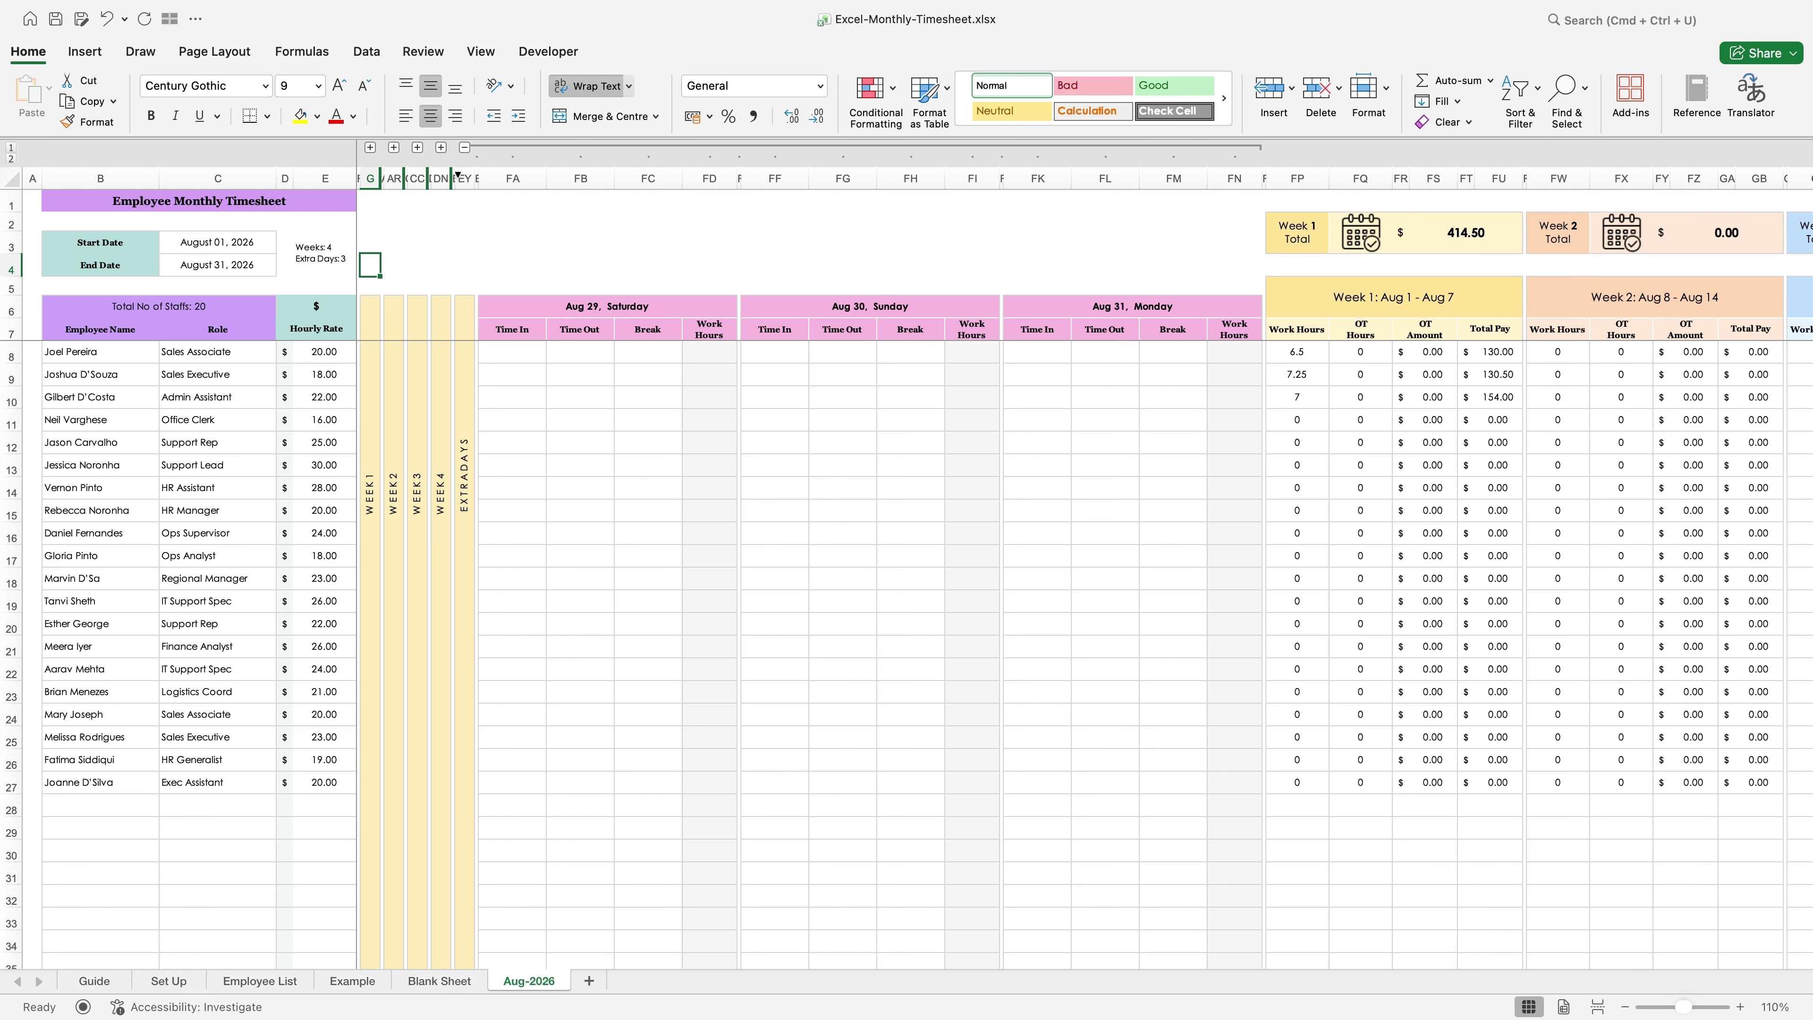
click(465, 148)
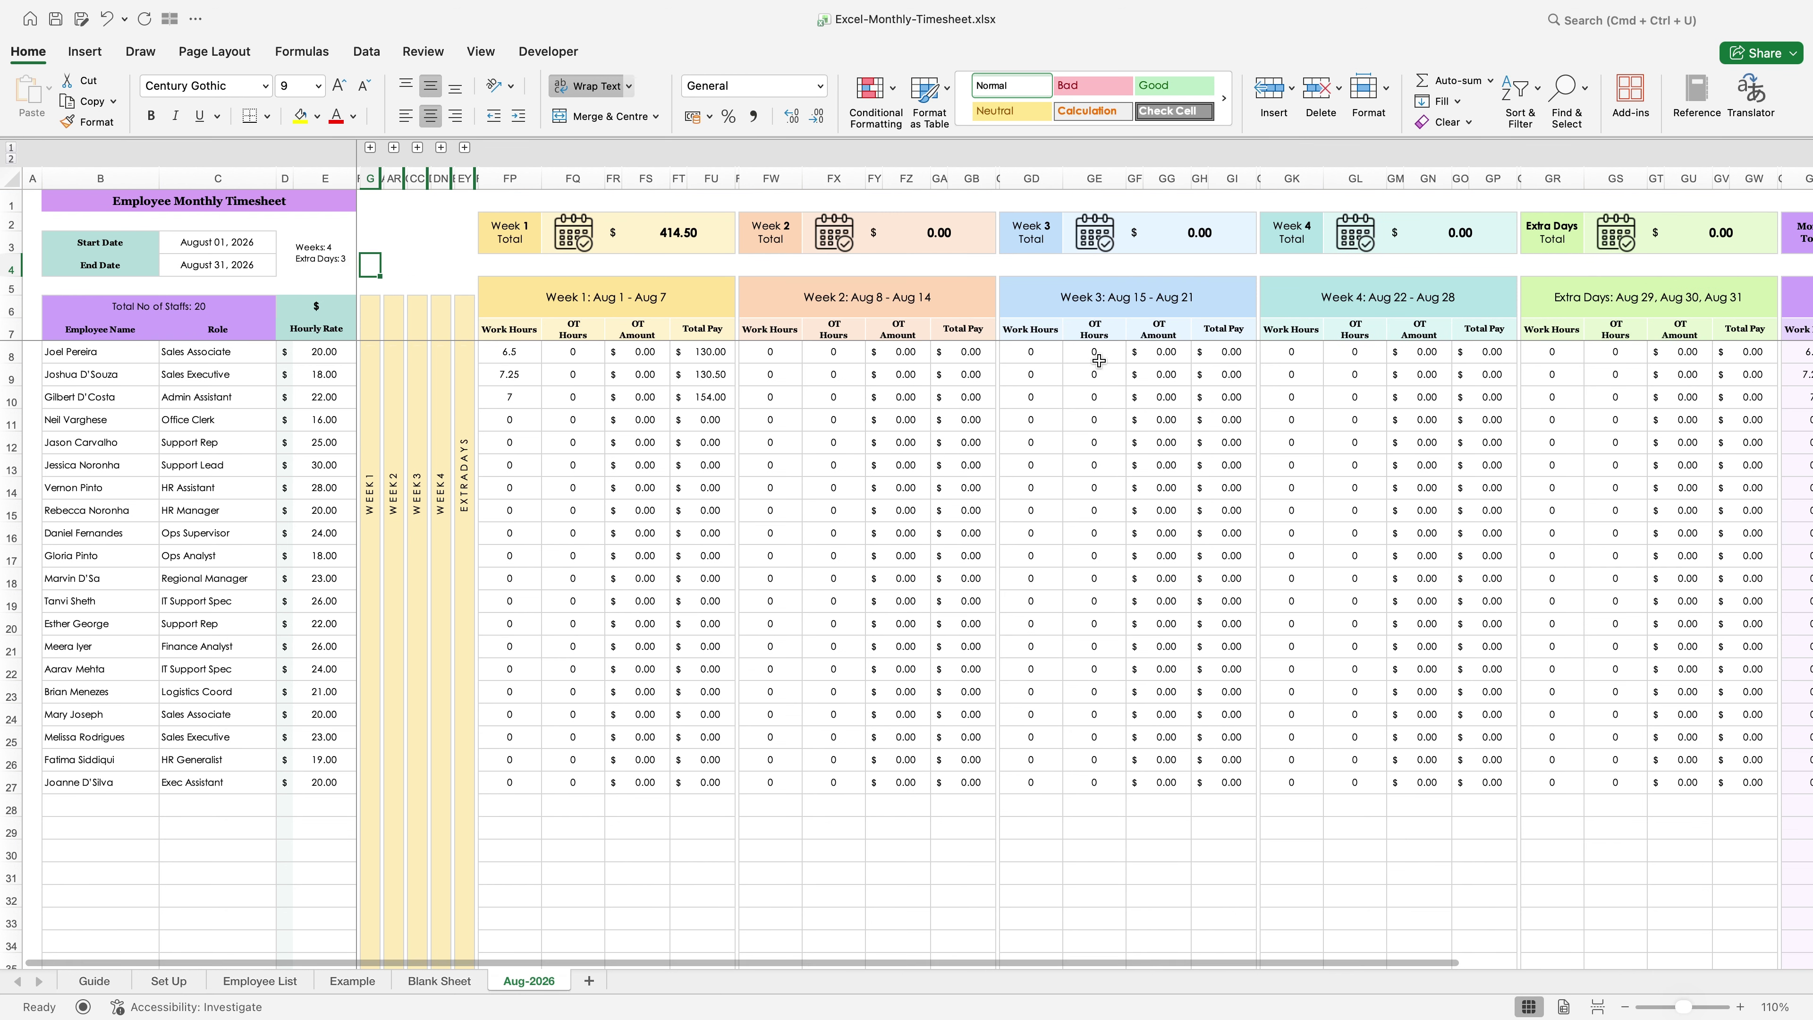
scroll(643, 957, right, 5)
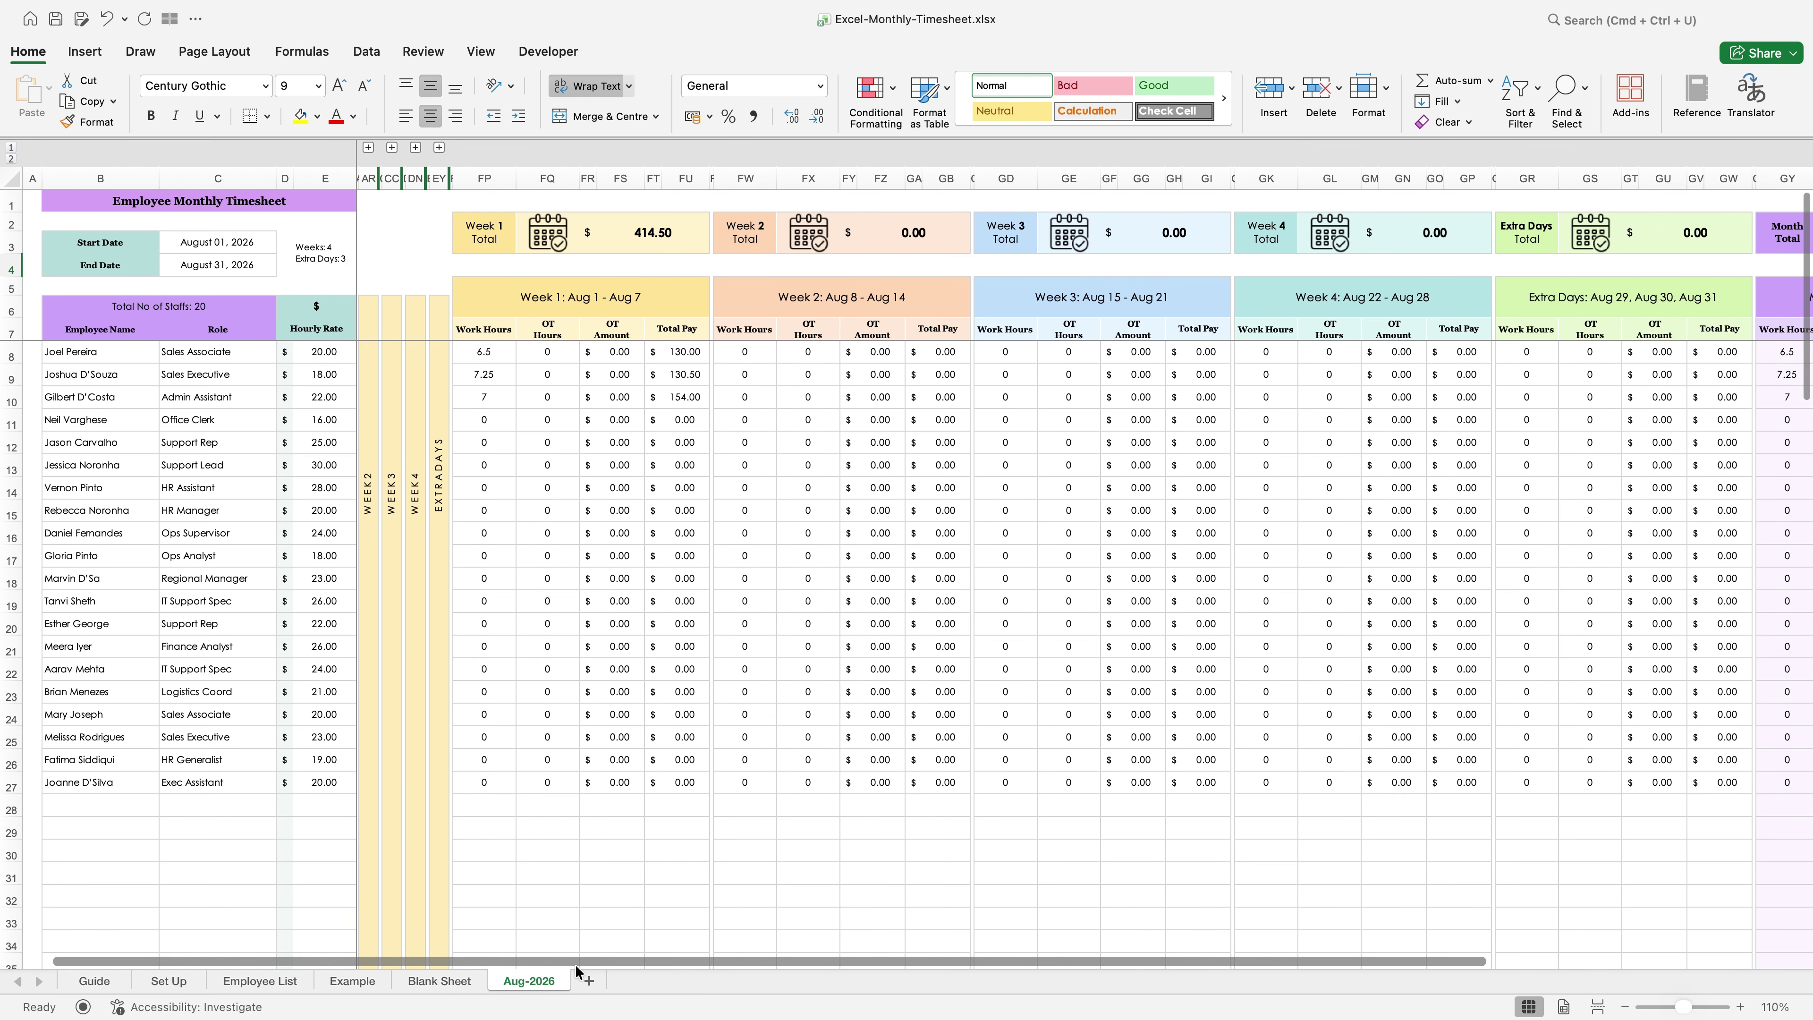
scroll(807, 960, left, 5)
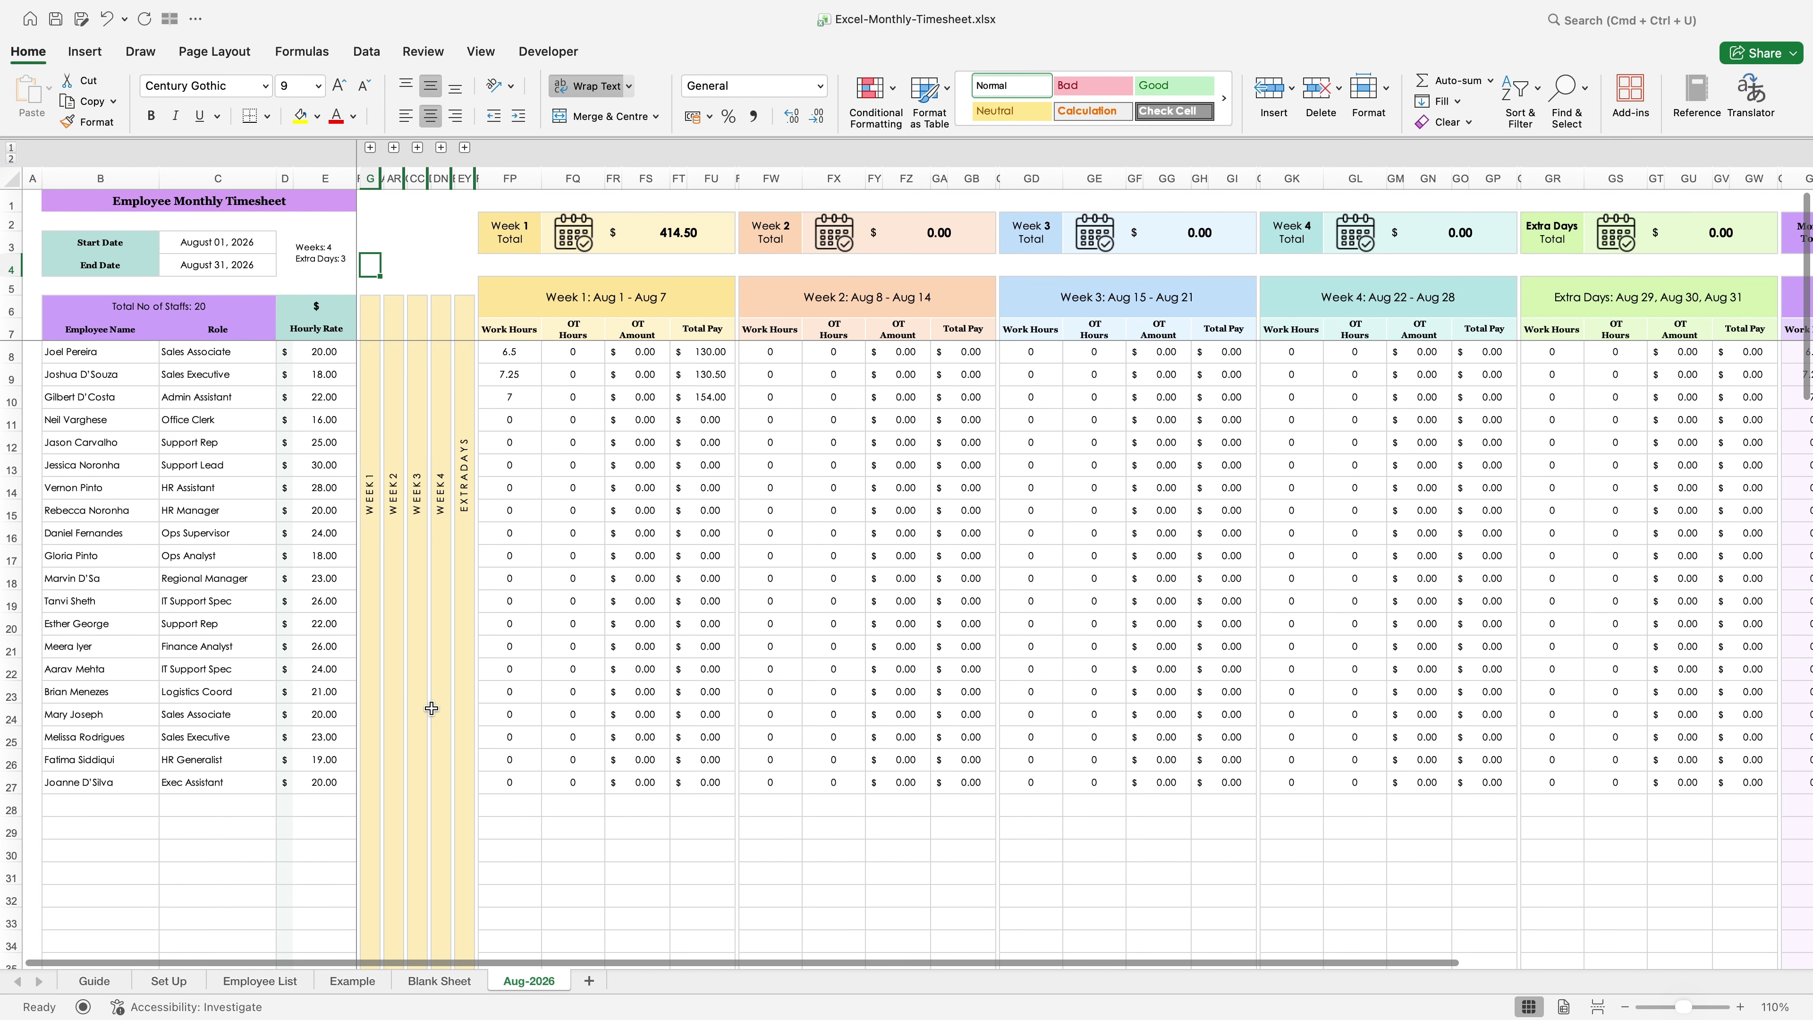
Step: Collapse the Week 1 to Week 4 and Extra Days column groups on the Example sheet
click(364, 987)
click(371, 148)
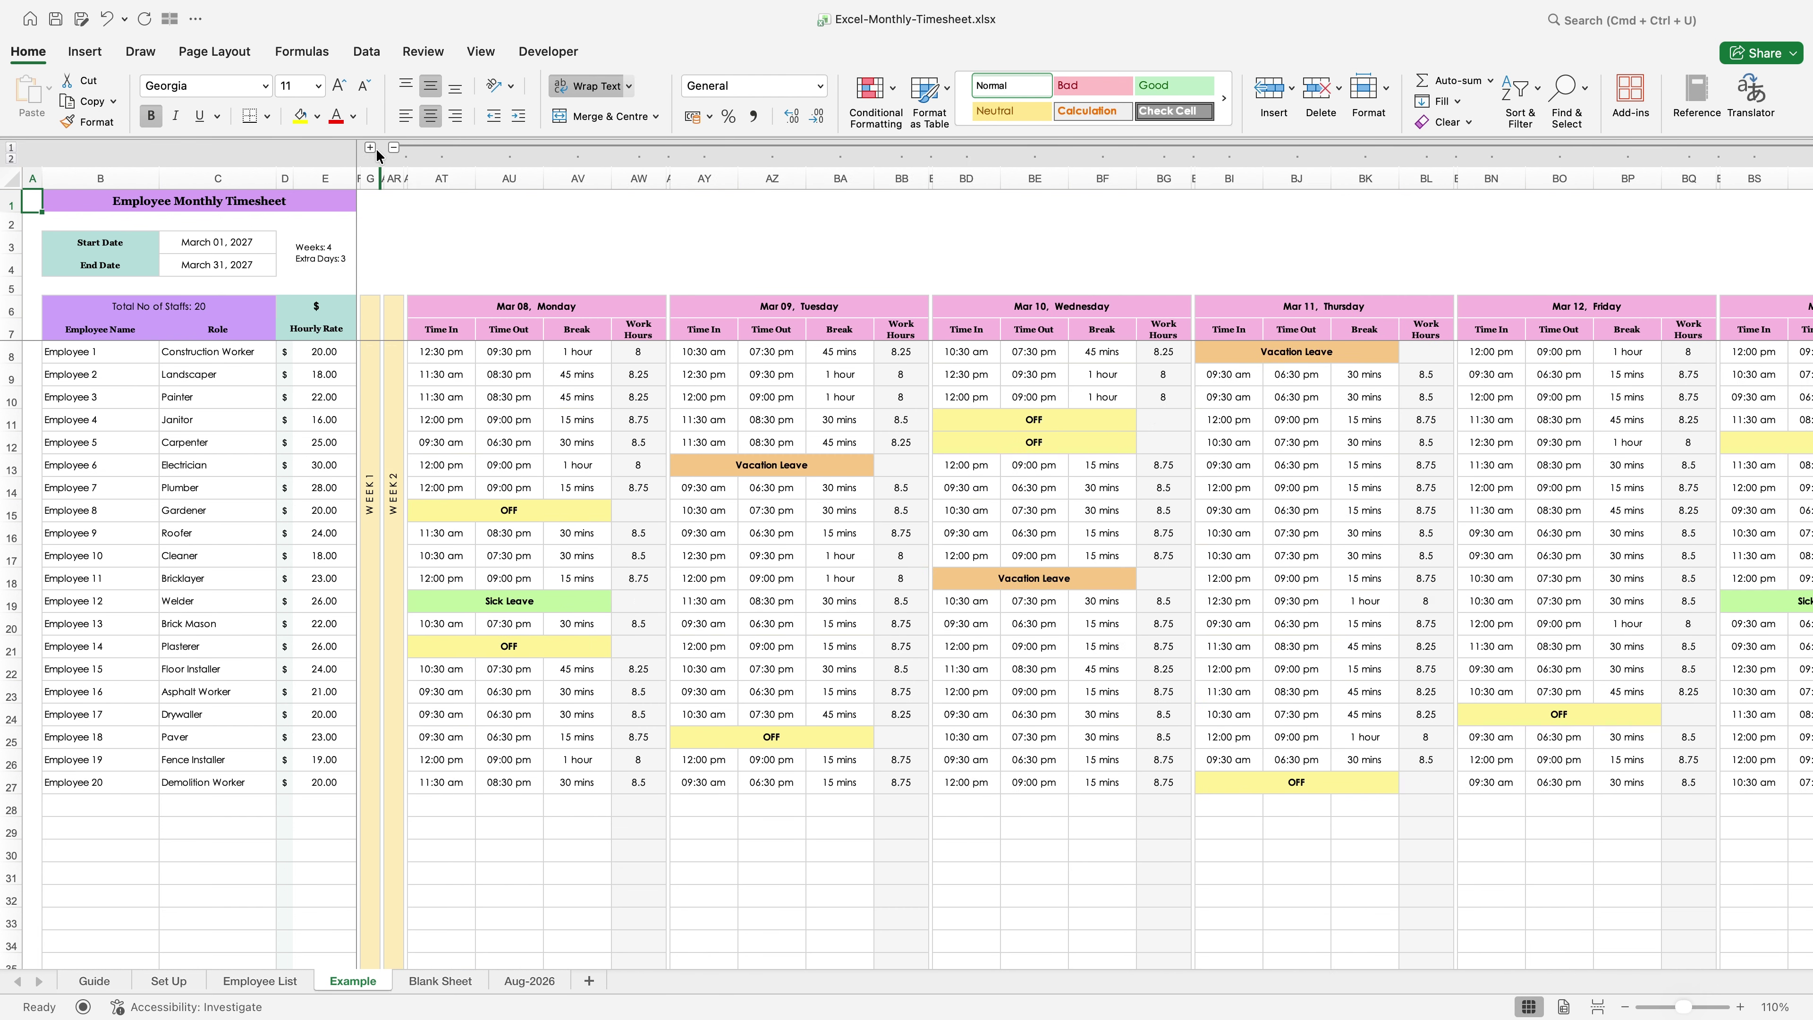
click(393, 148)
click(417, 148)
click(441, 147)
click(465, 148)
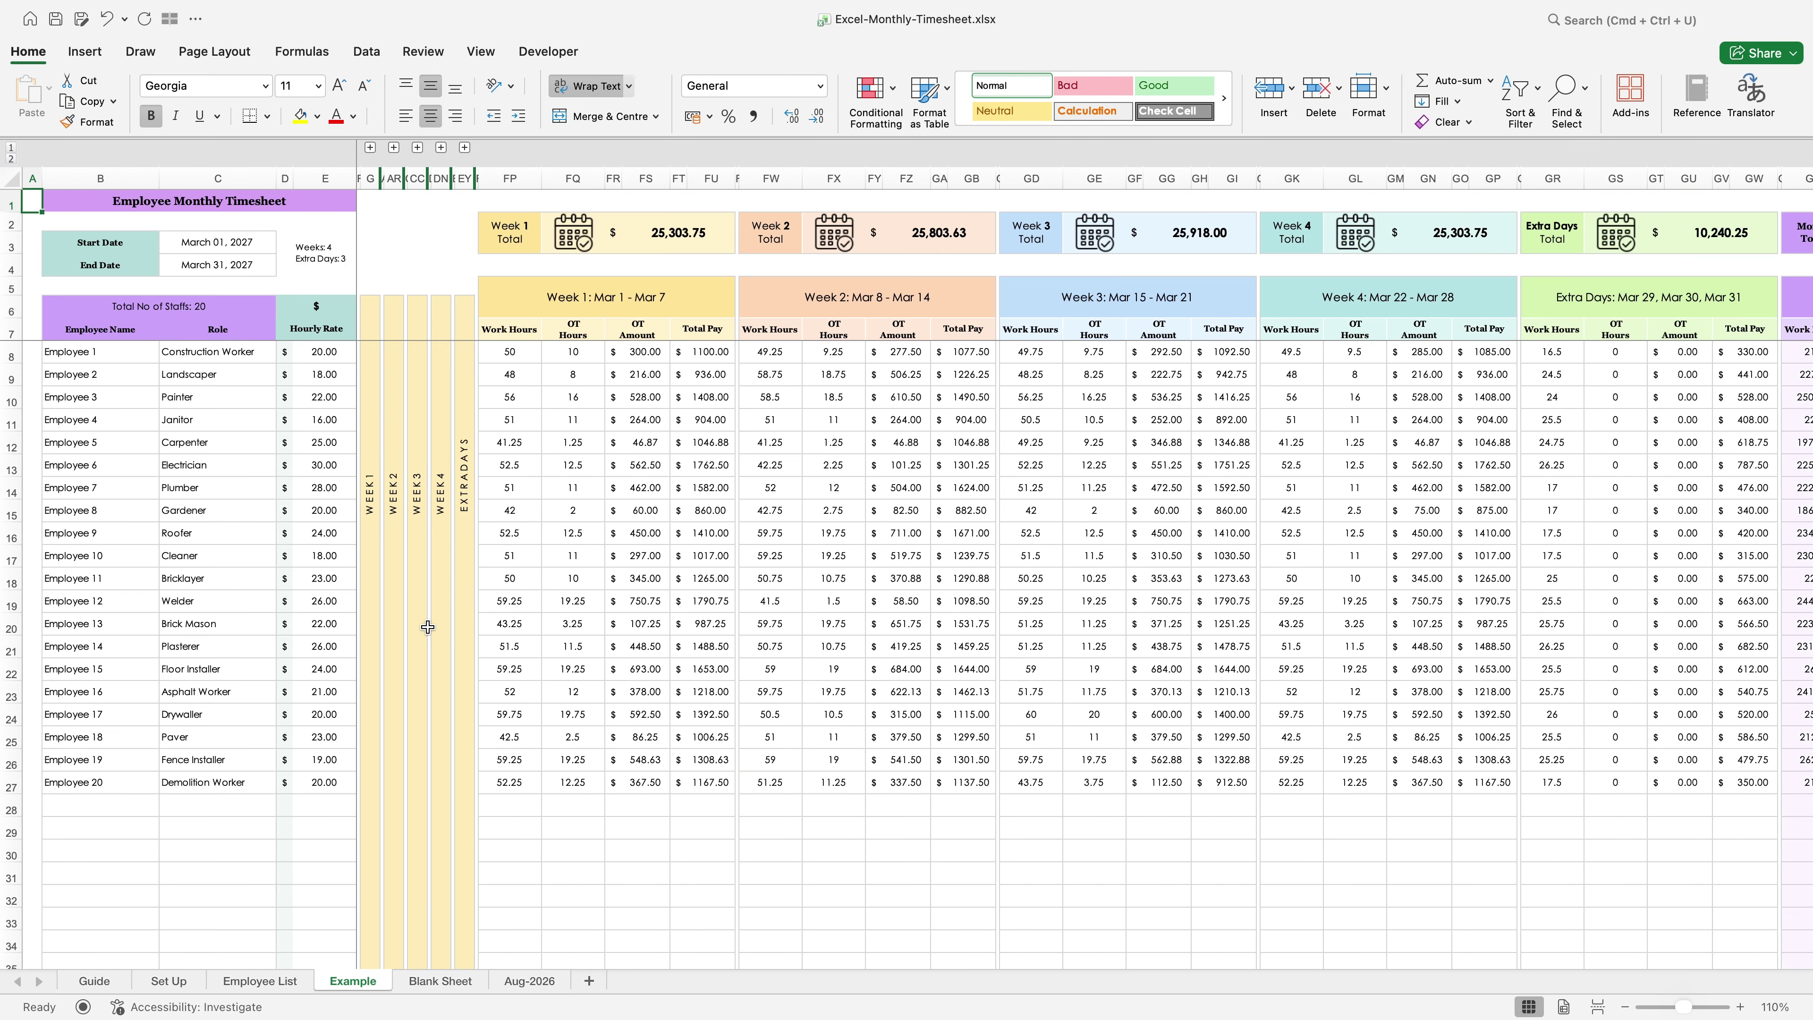
scroll(347, 958, right, 1)
scroll(349, 958, left, 1)
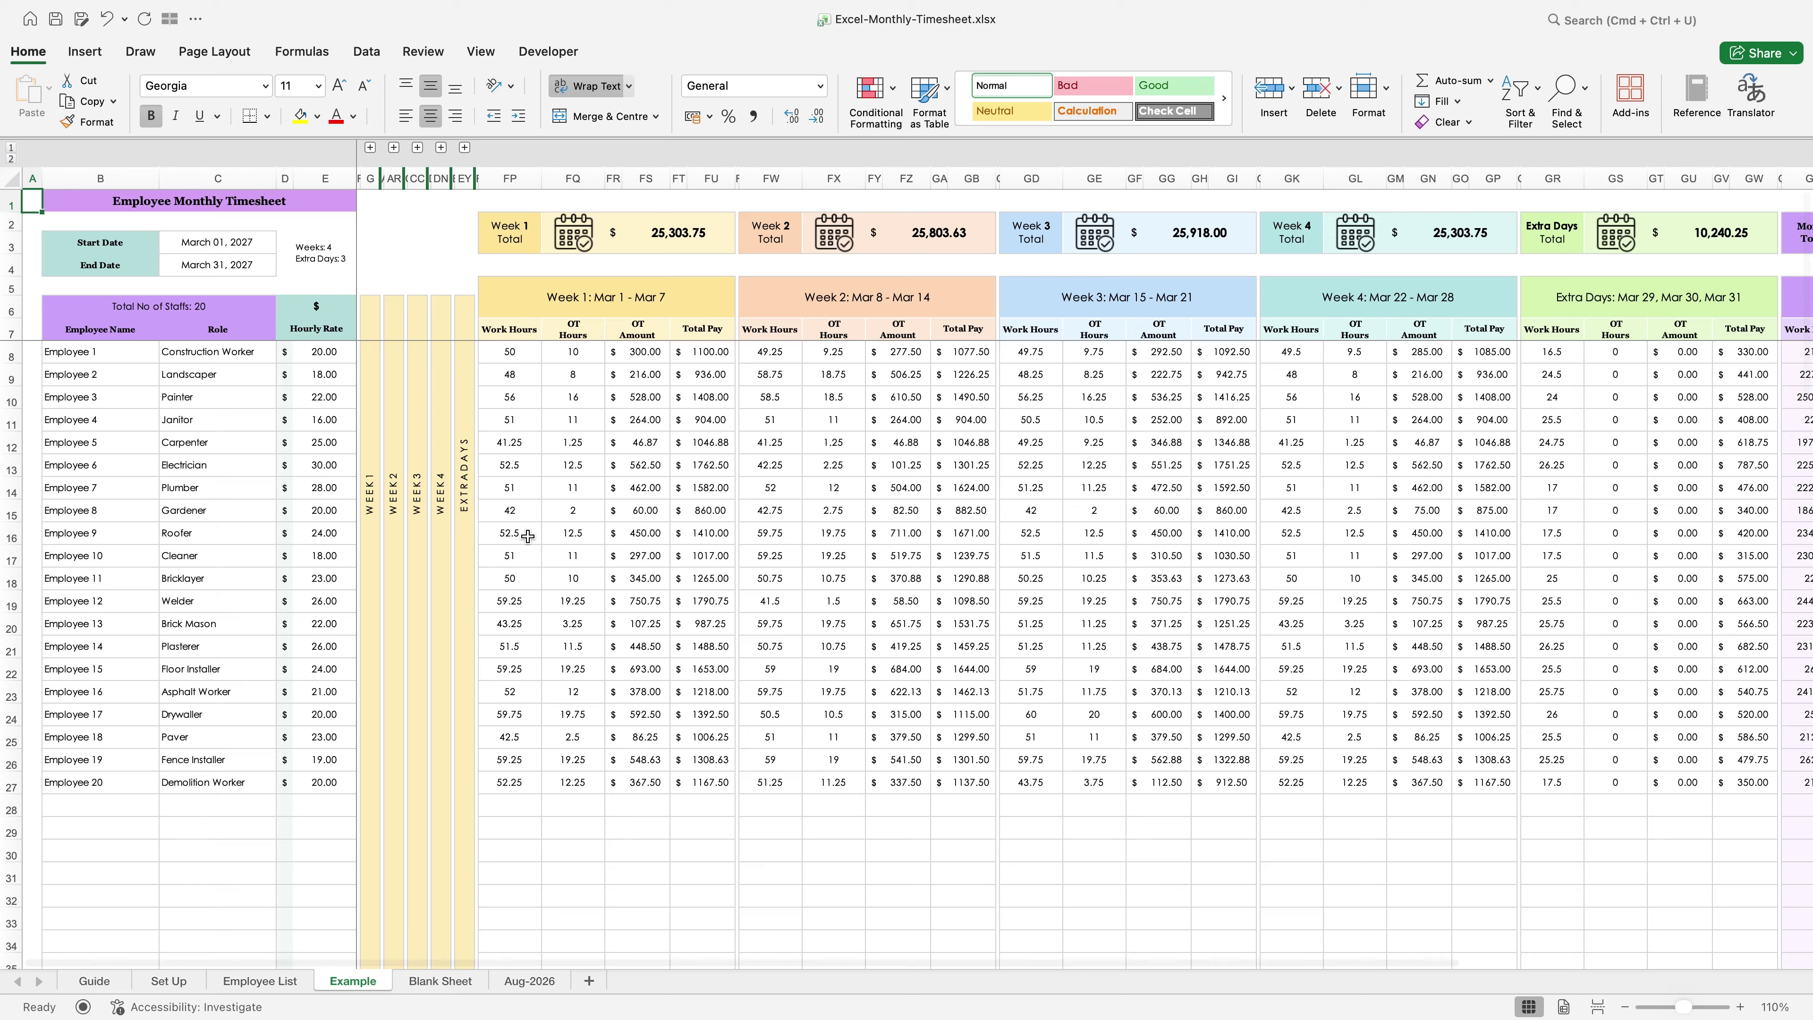
mouse_move(821, 961)
mouse_down()
mouse_move(1185, 962)
mouse_move(807, 963)
mouse_up()
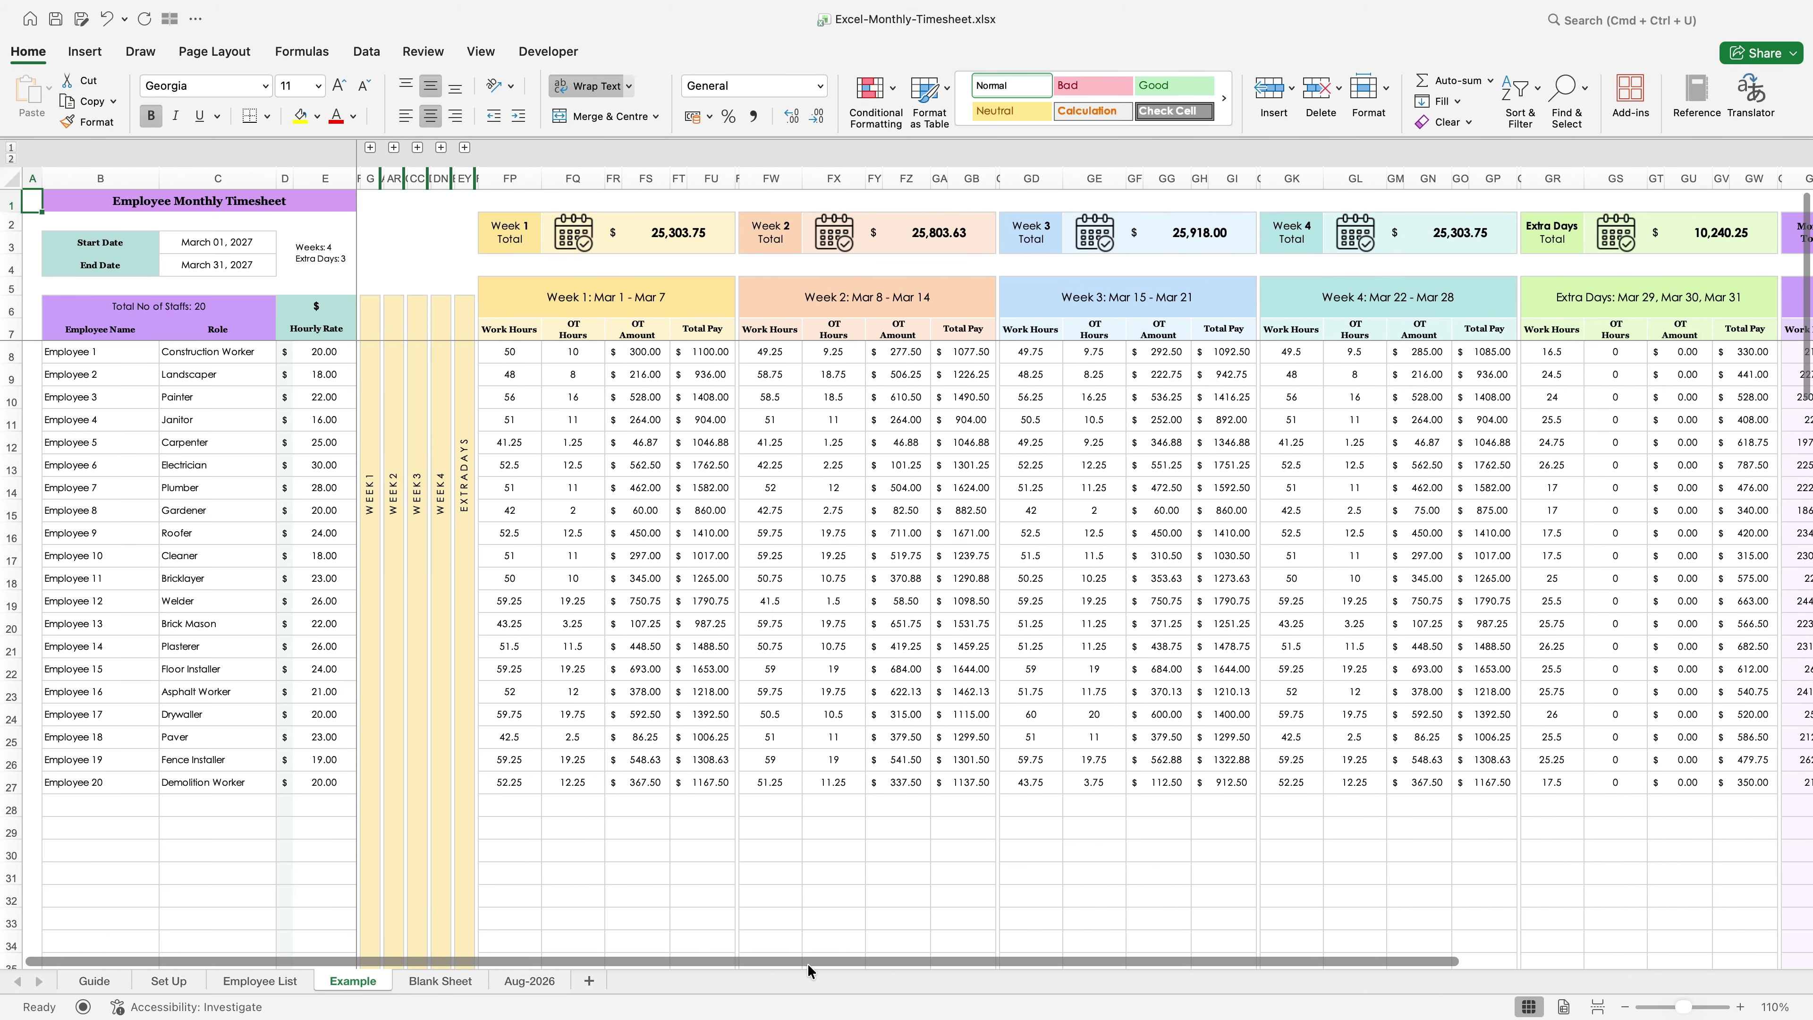
Step: Examine the Week 1 to Week 4 and Extra Days summary headings and the Week 1 work hours column on the Example sheet
click(626, 295)
click(890, 309)
click(1114, 296)
click(1388, 297)
click(1620, 286)
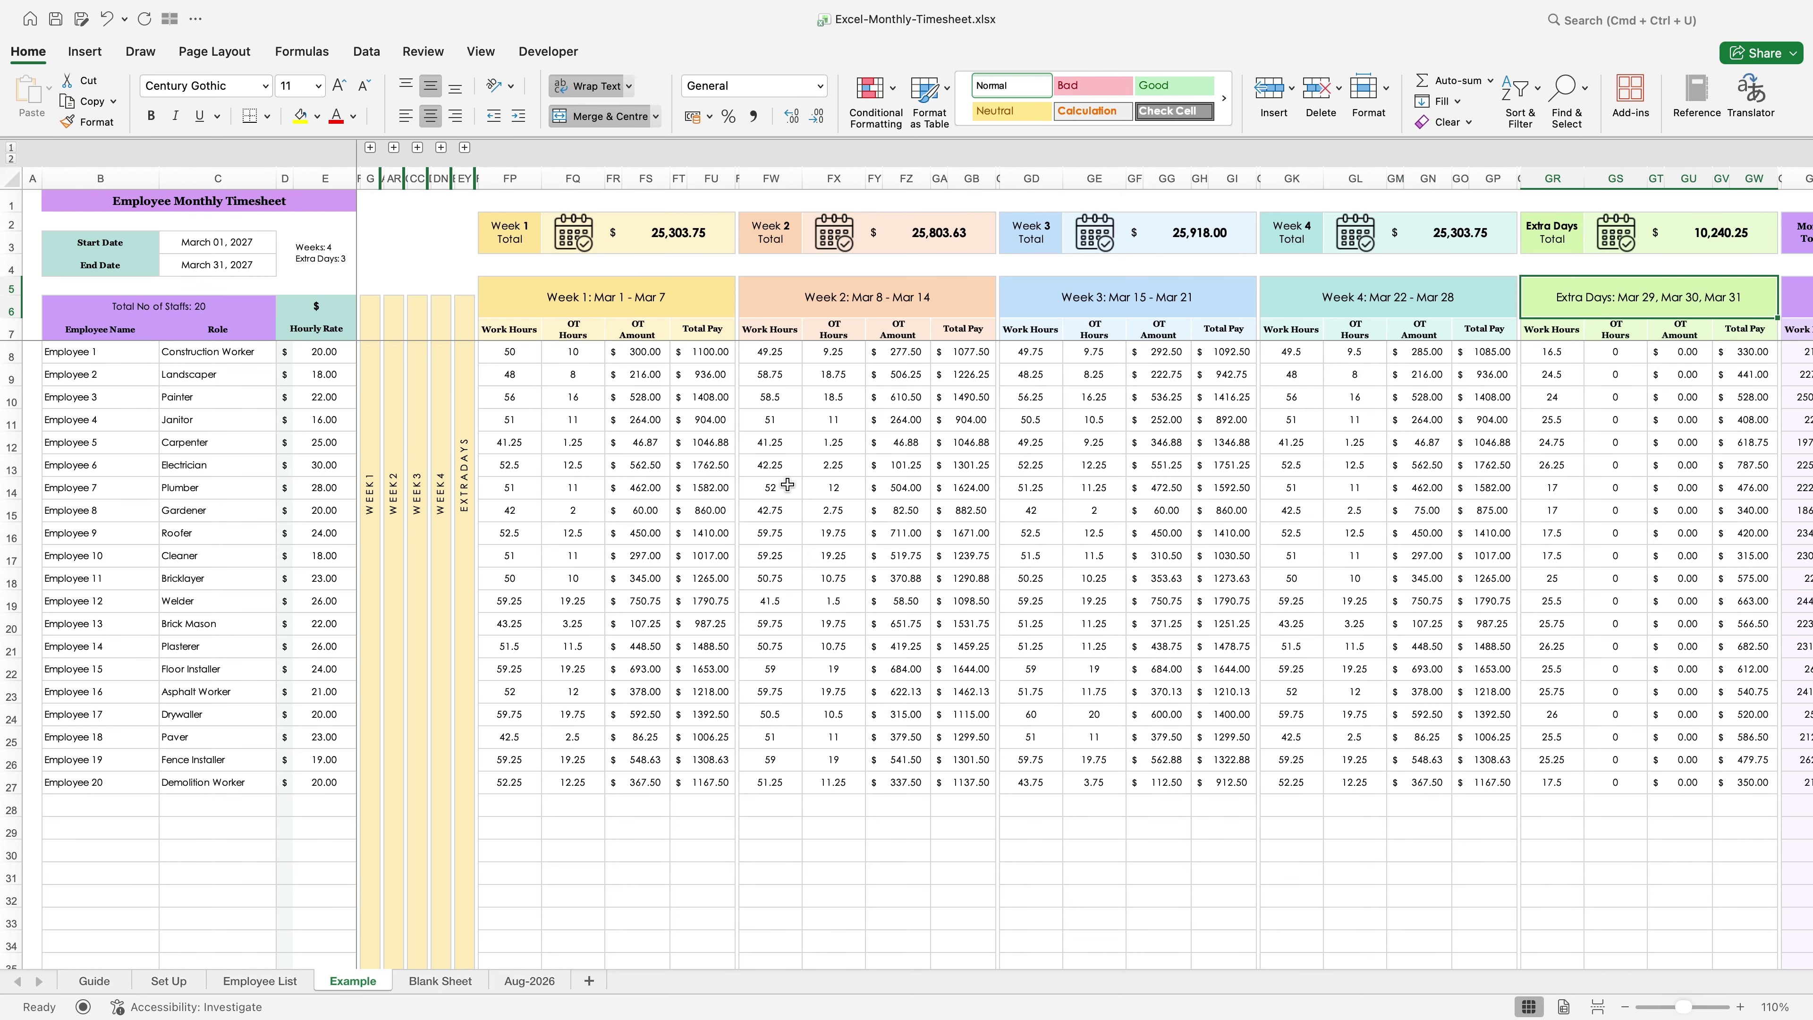
click(531, 259)
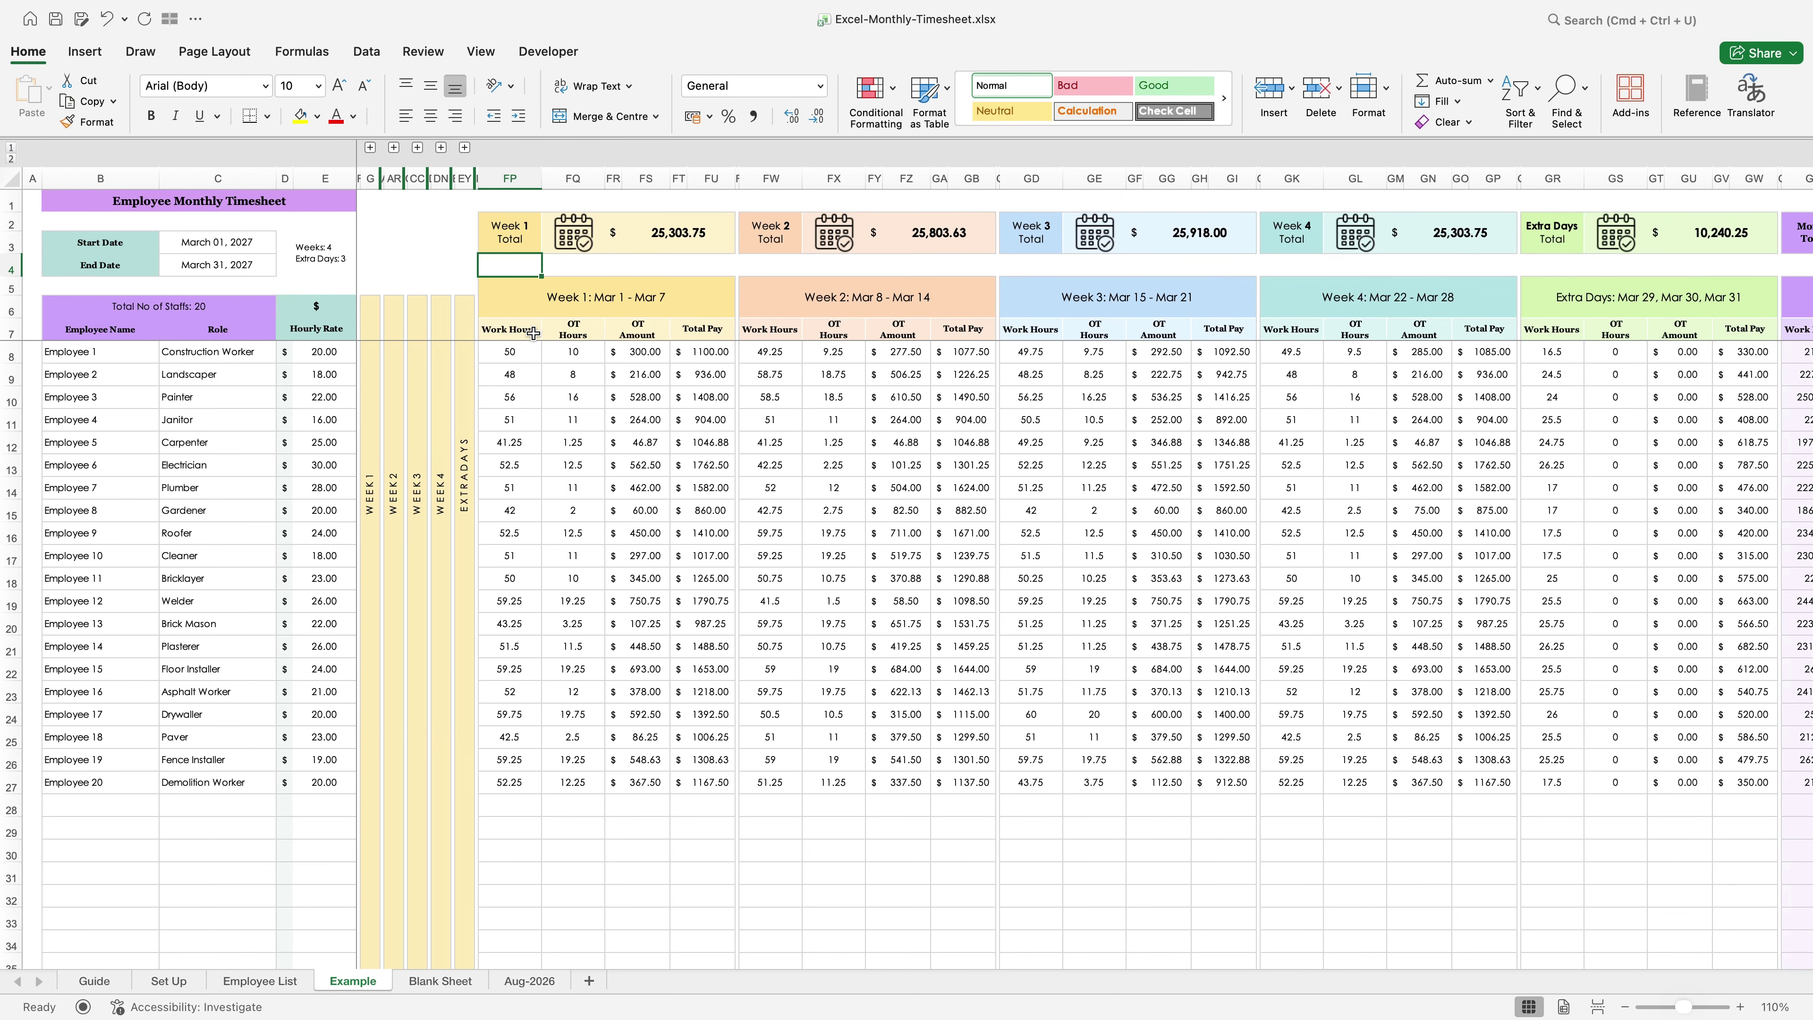
click(521, 329)
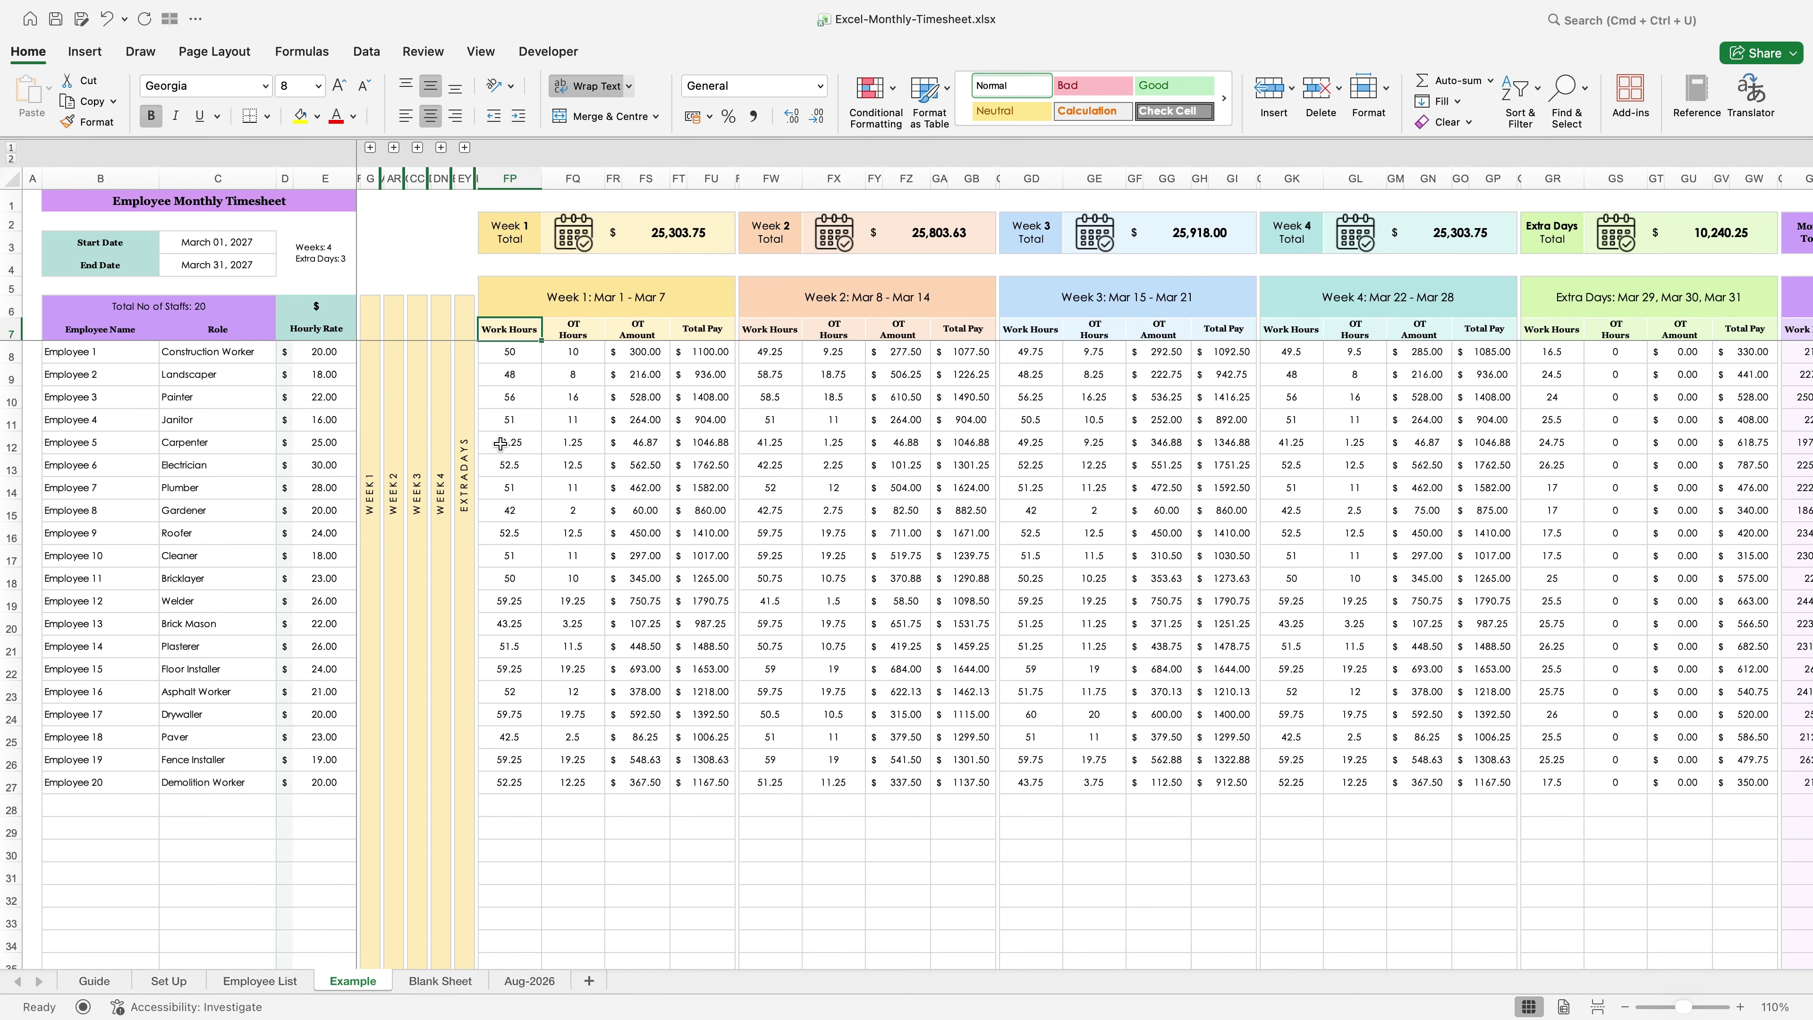
Step: Examine the Week 1 OT Hours, OT Amount and Total Pay columns and the Month Total summary on the Example sheet
click(580, 329)
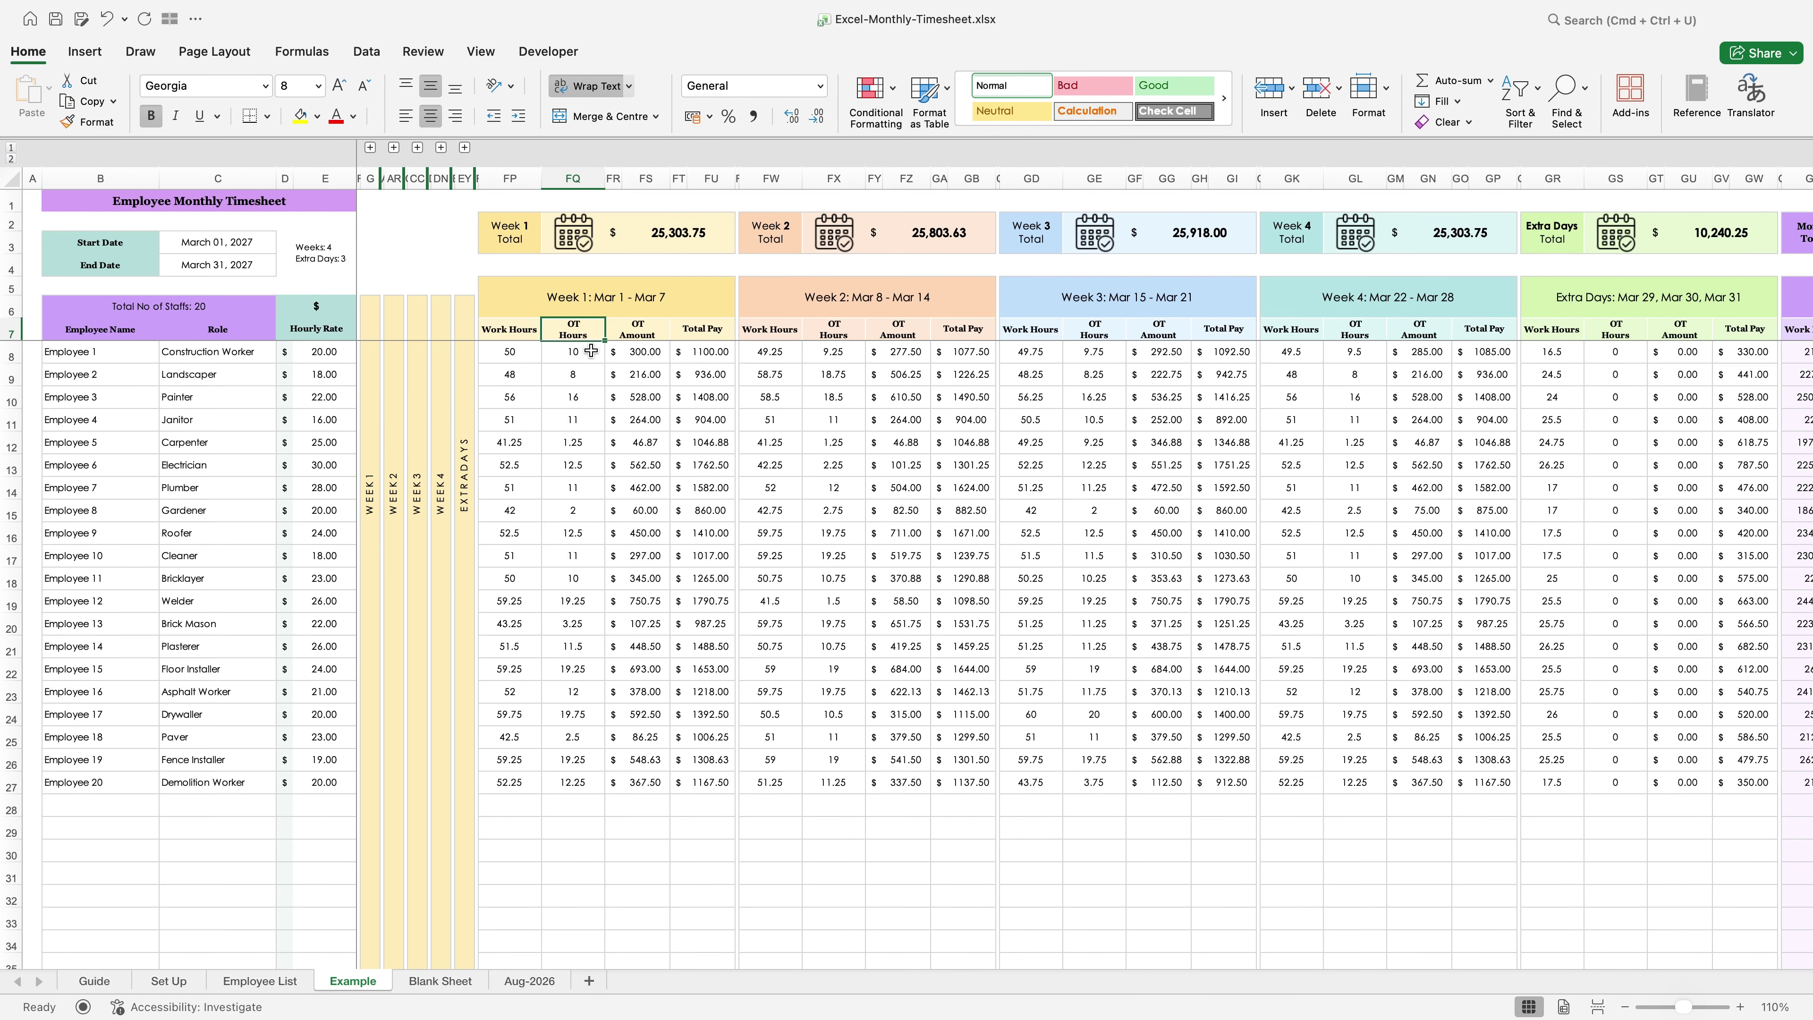
click(650, 333)
click(698, 330)
drag(815, 960, 1201, 963)
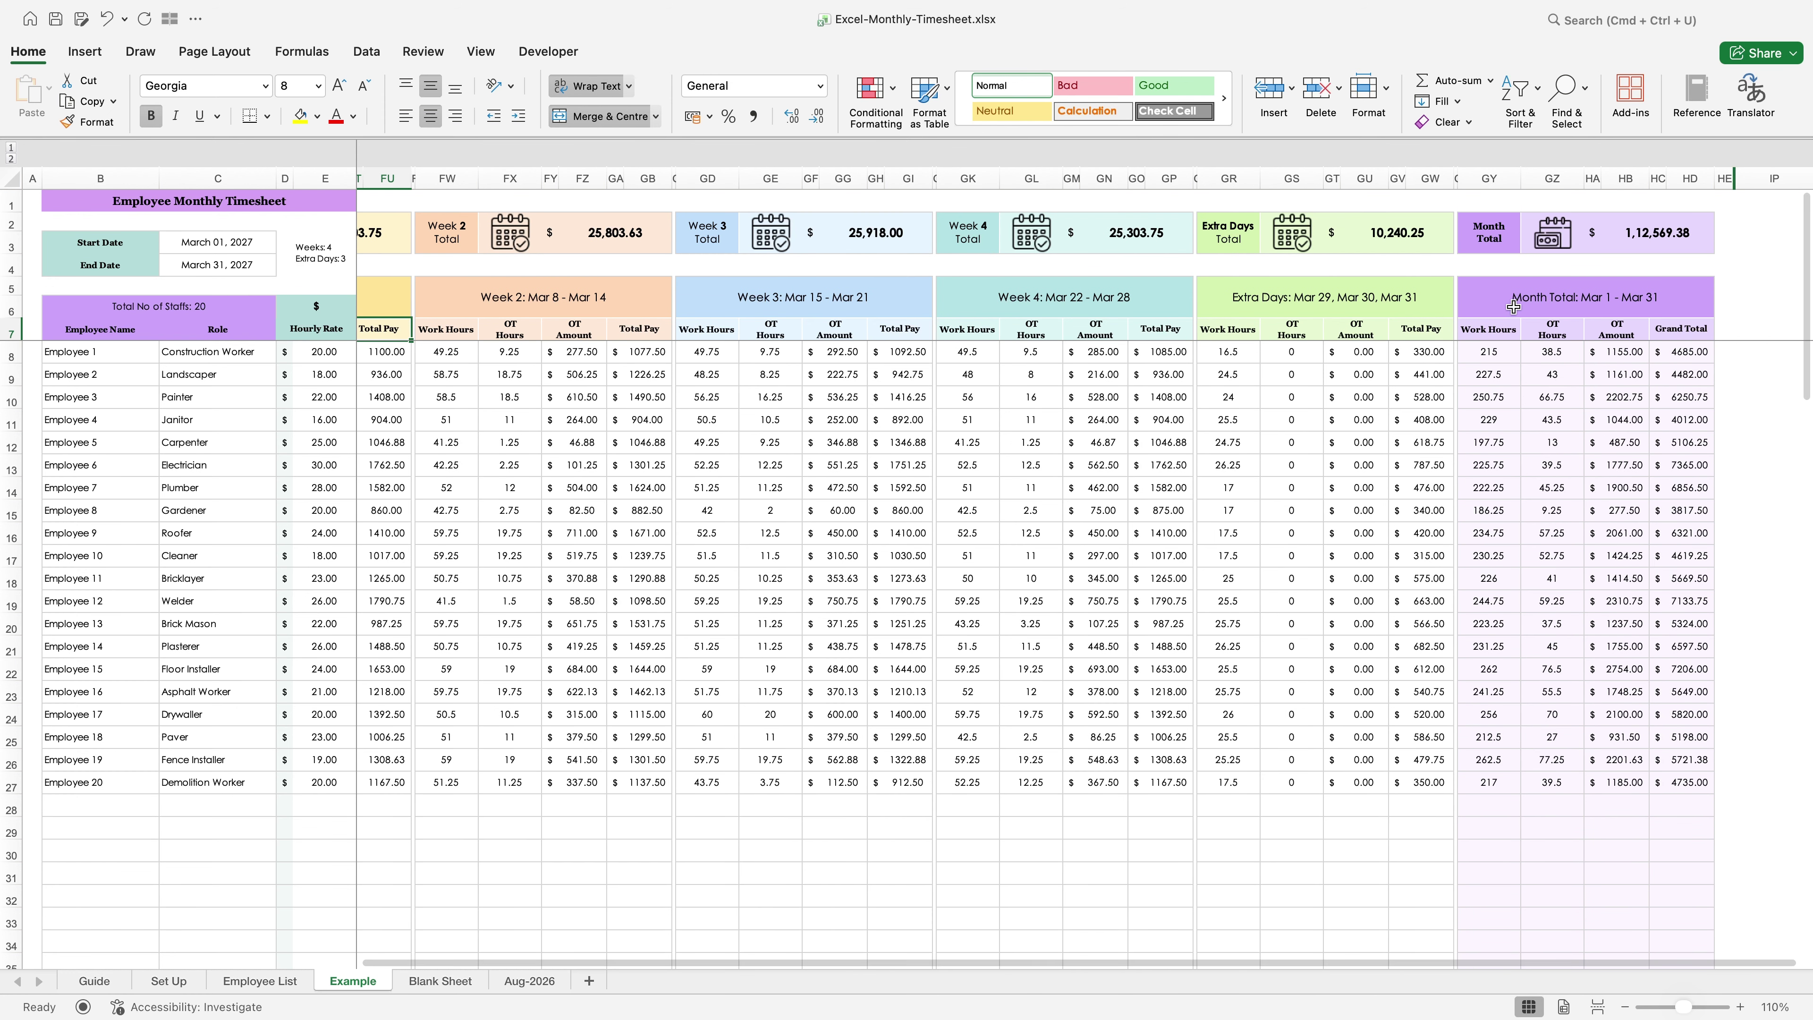
click(1515, 251)
click(1636, 232)
click(1613, 290)
click(1508, 330)
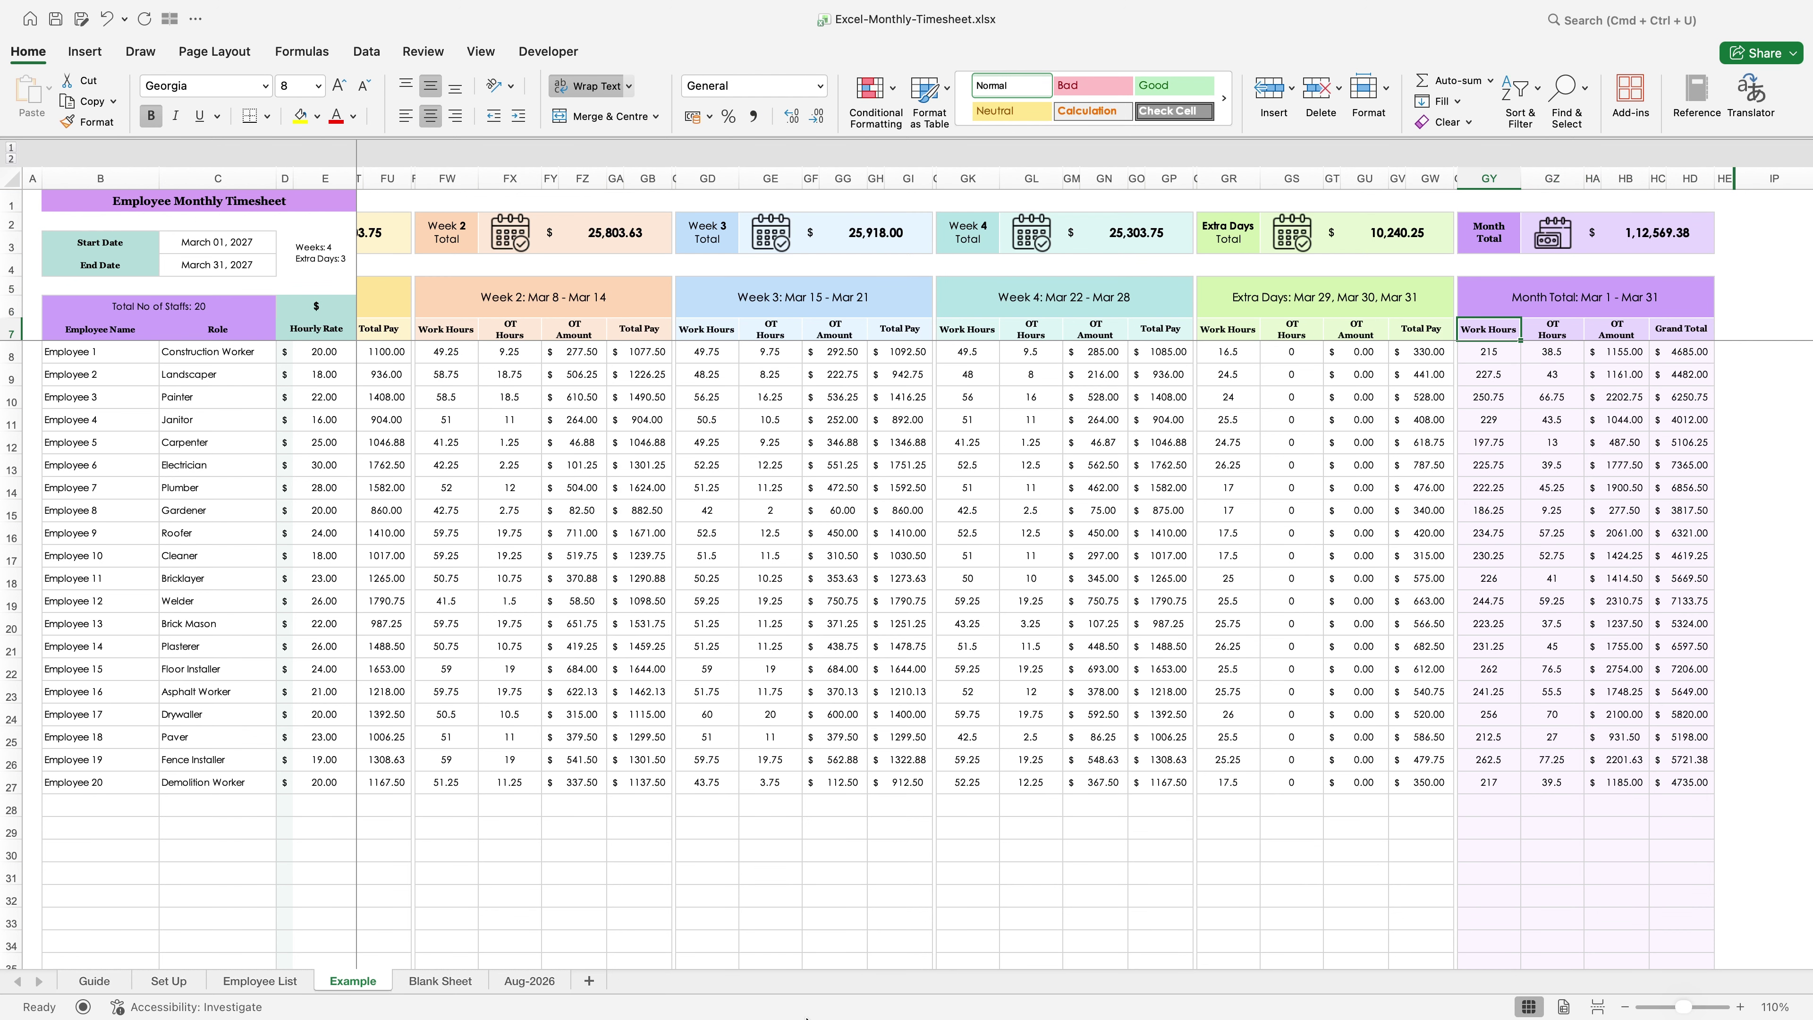
Step: Expand the Week 2 and Week 3 column groups one at a time to view their daily entries, collapsing each again
drag(811, 954, 477, 955)
click(392, 146)
drag(544, 967, 498, 965)
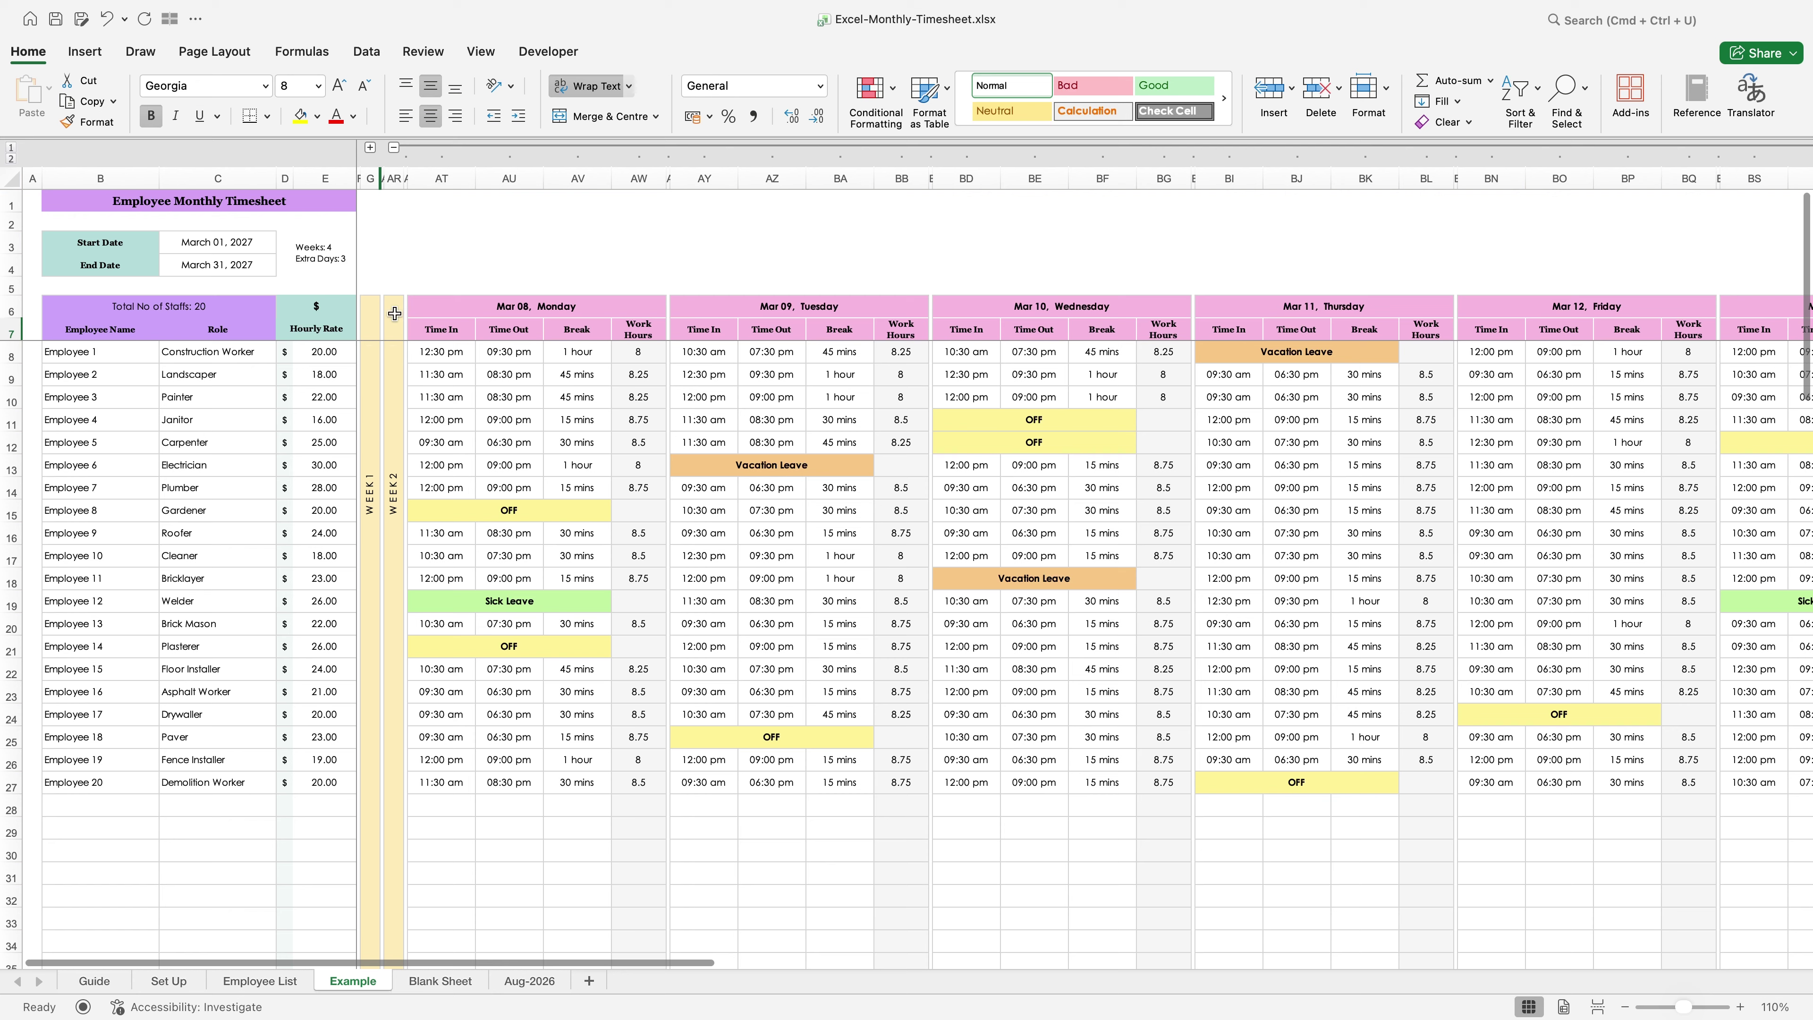
click(394, 148)
click(417, 148)
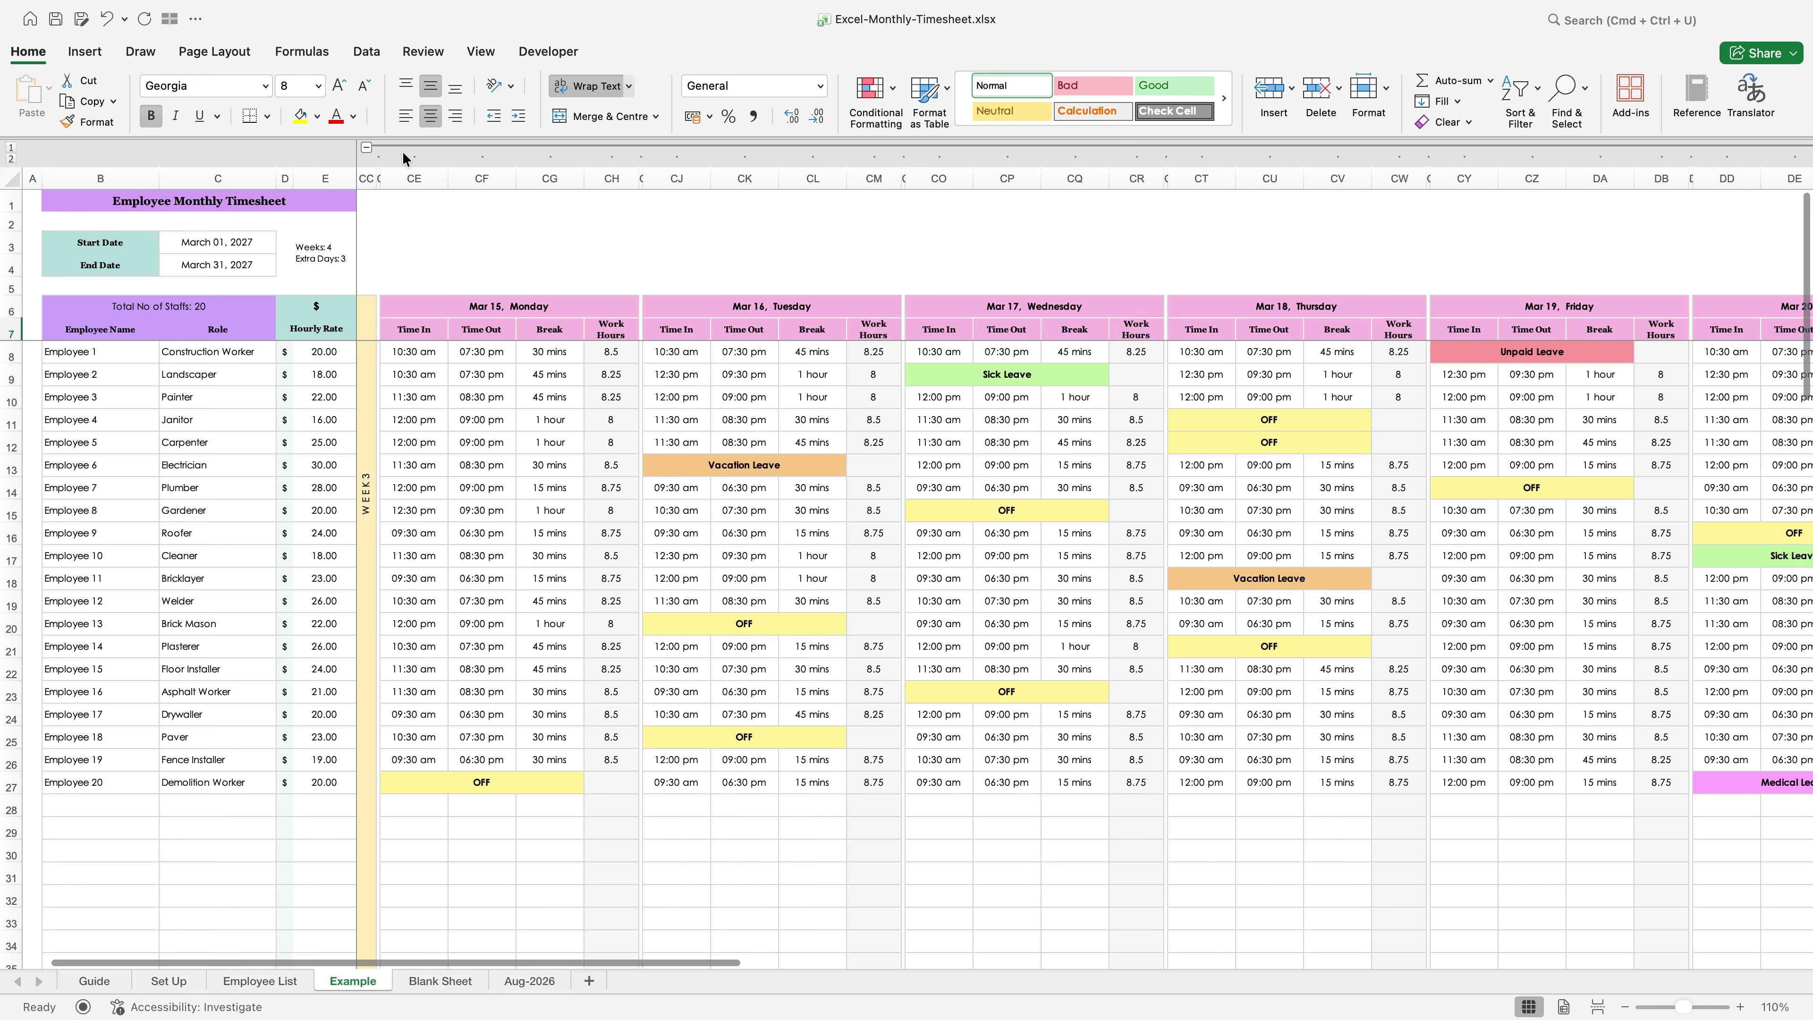
click(366, 148)
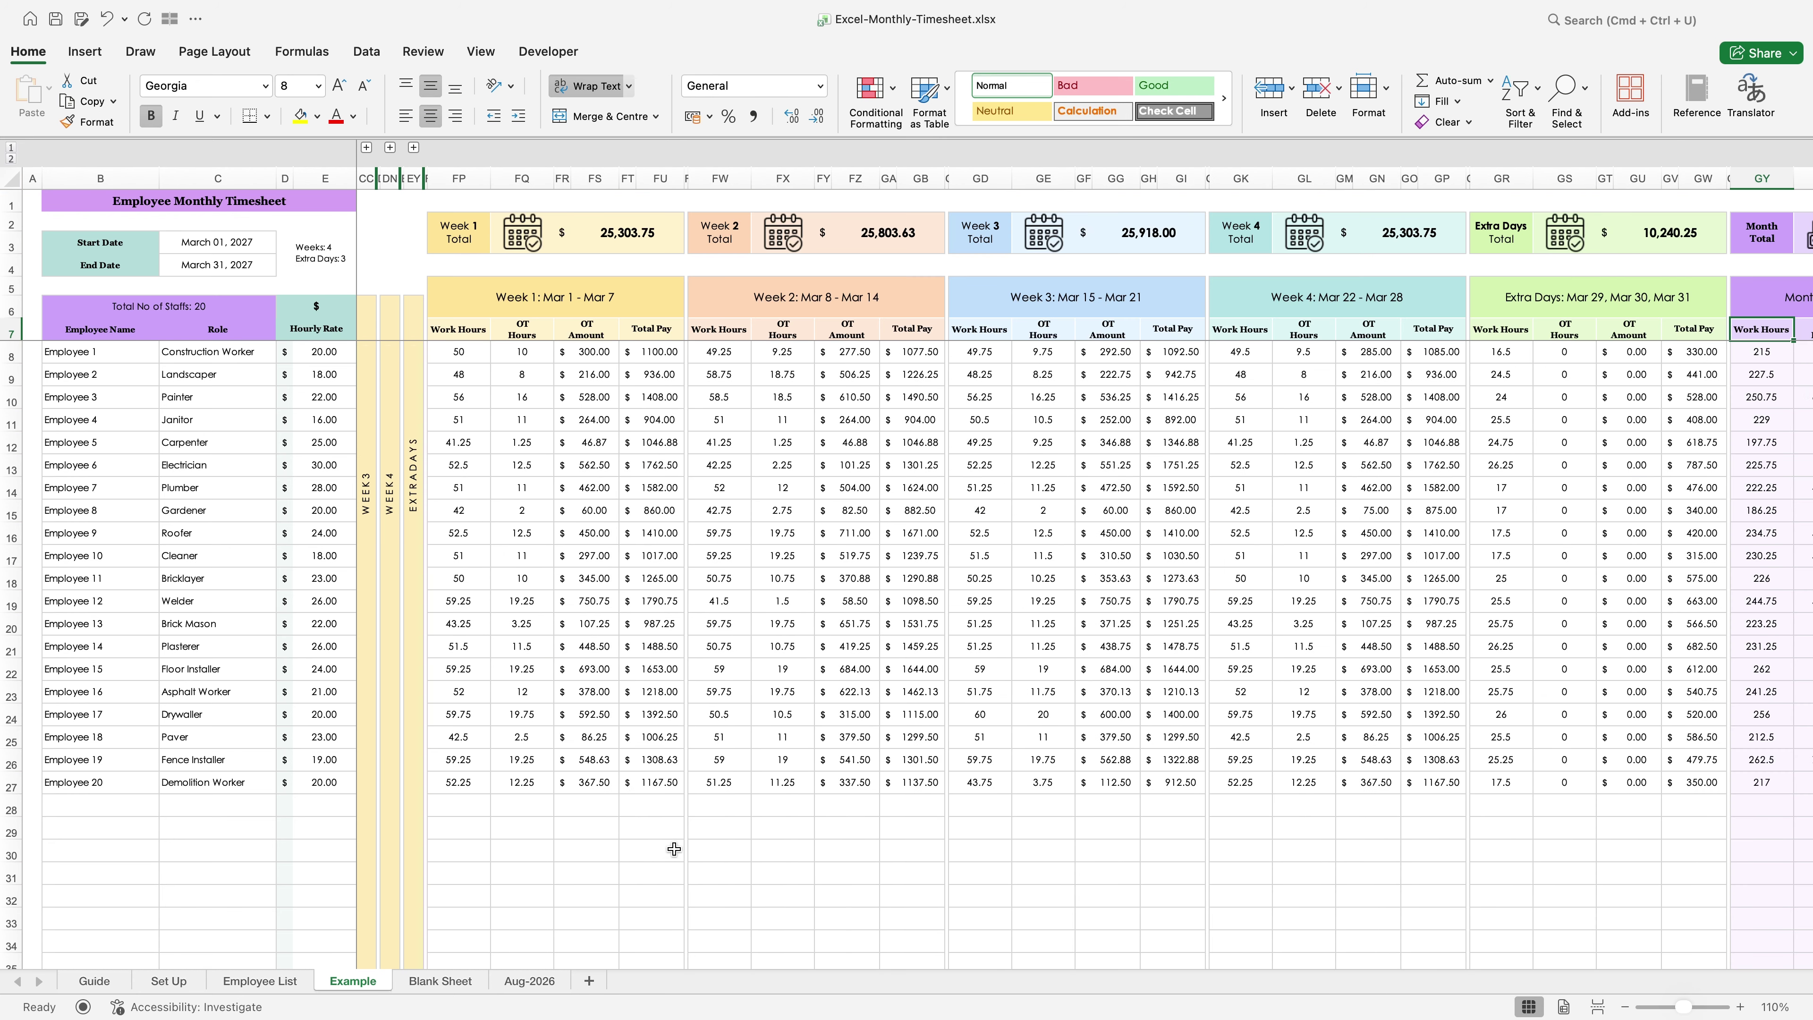
drag(688, 962, 550, 964)
click(33, 202)
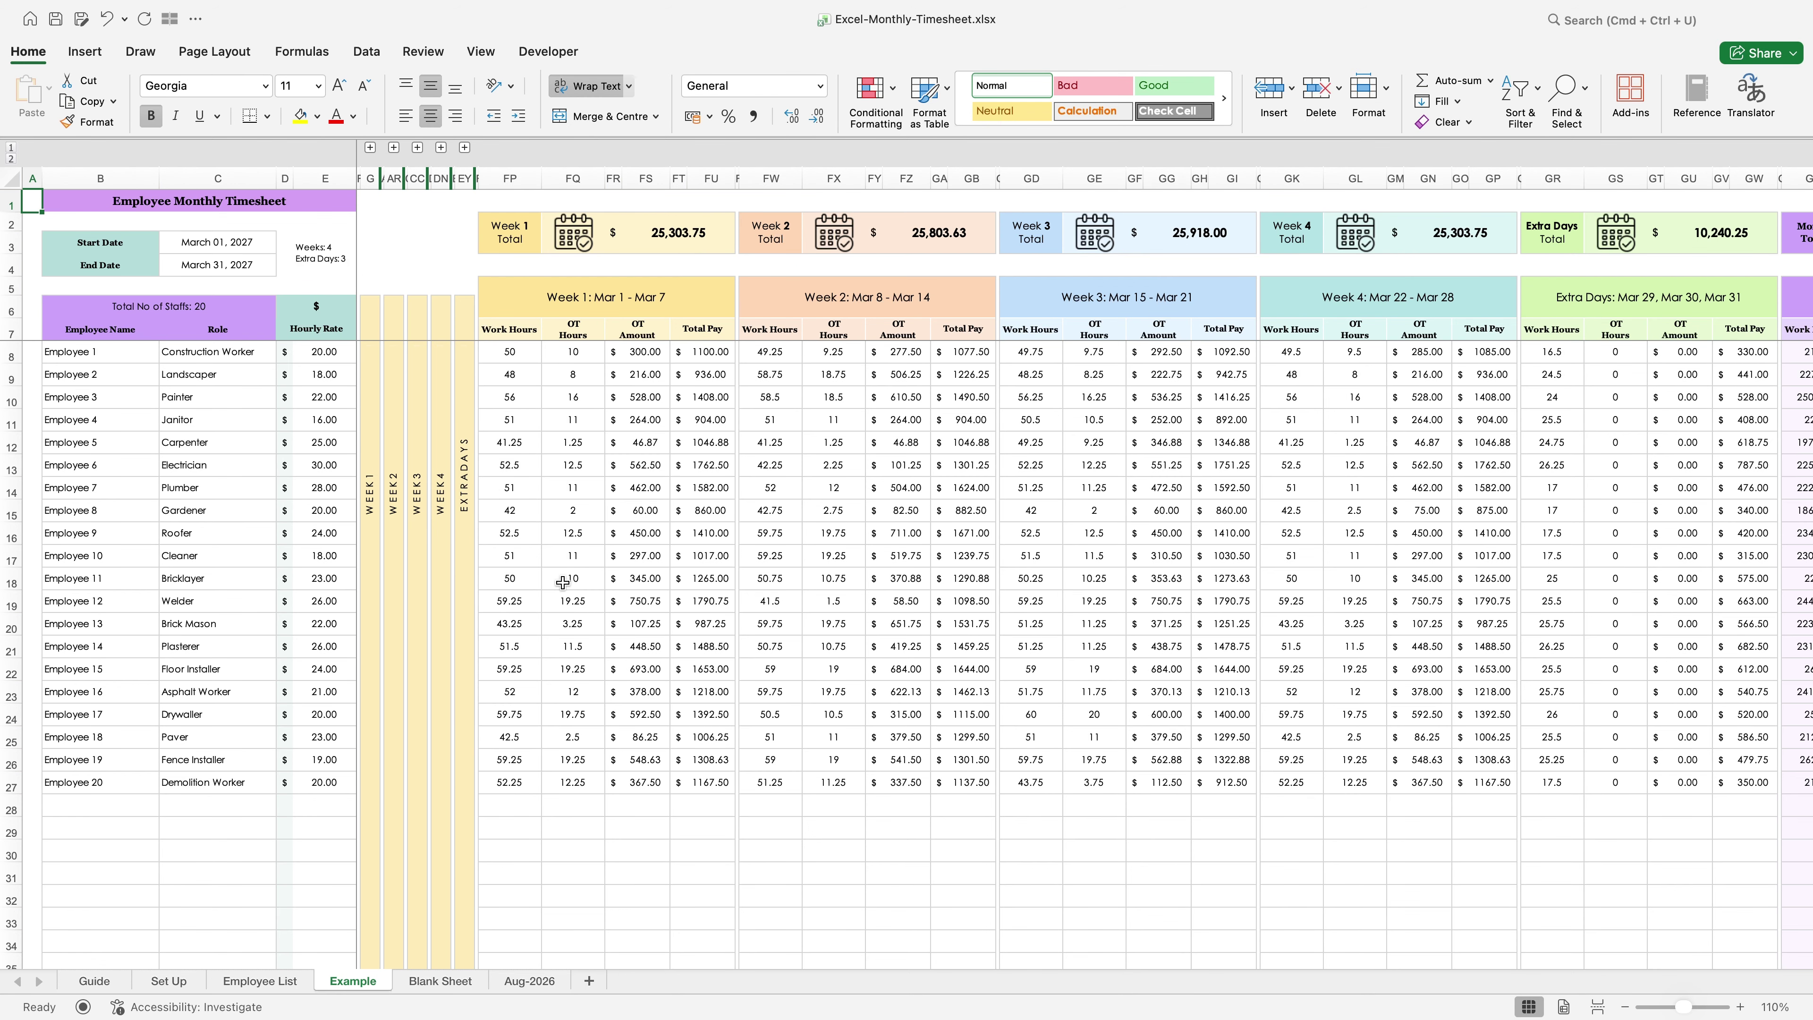
scroll(563, 583, down, 5)
scroll(565, 587, up, 5)
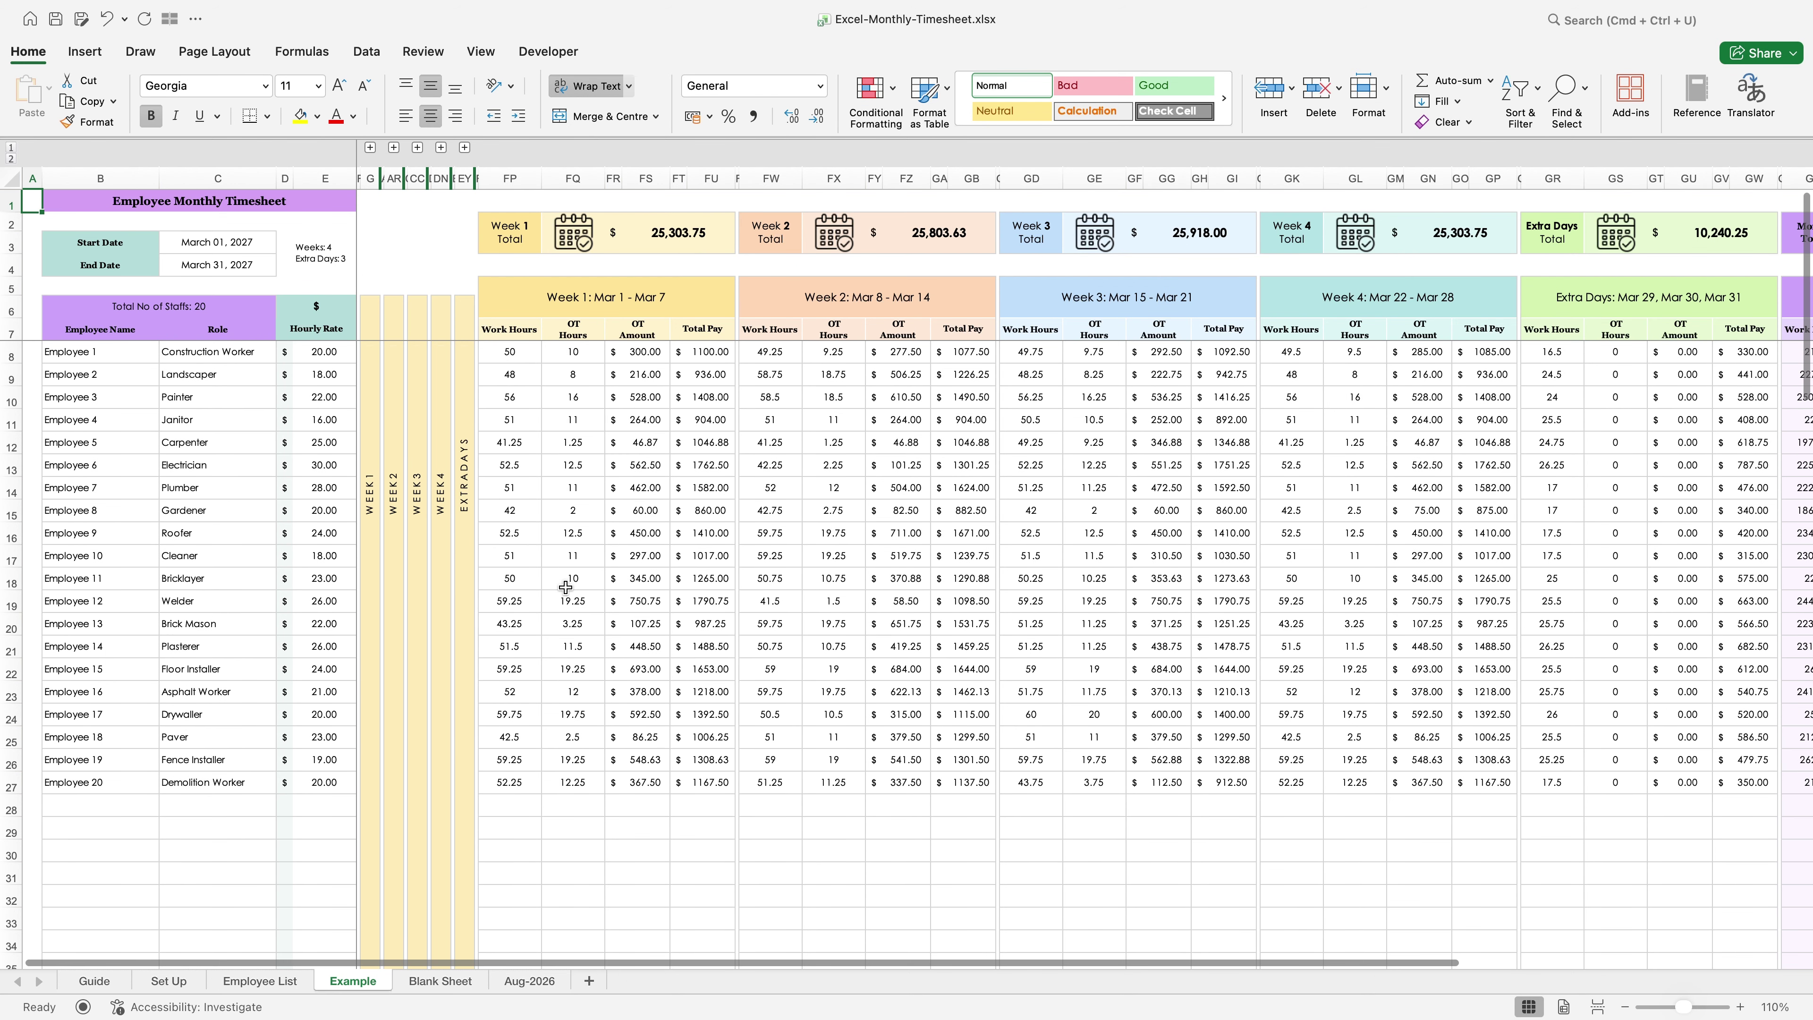
scroll(568, 589, down, 2)
scroll(571, 591, up, 2)
scroll(577, 593, down, 1)
scroll(577, 596, up, 1)
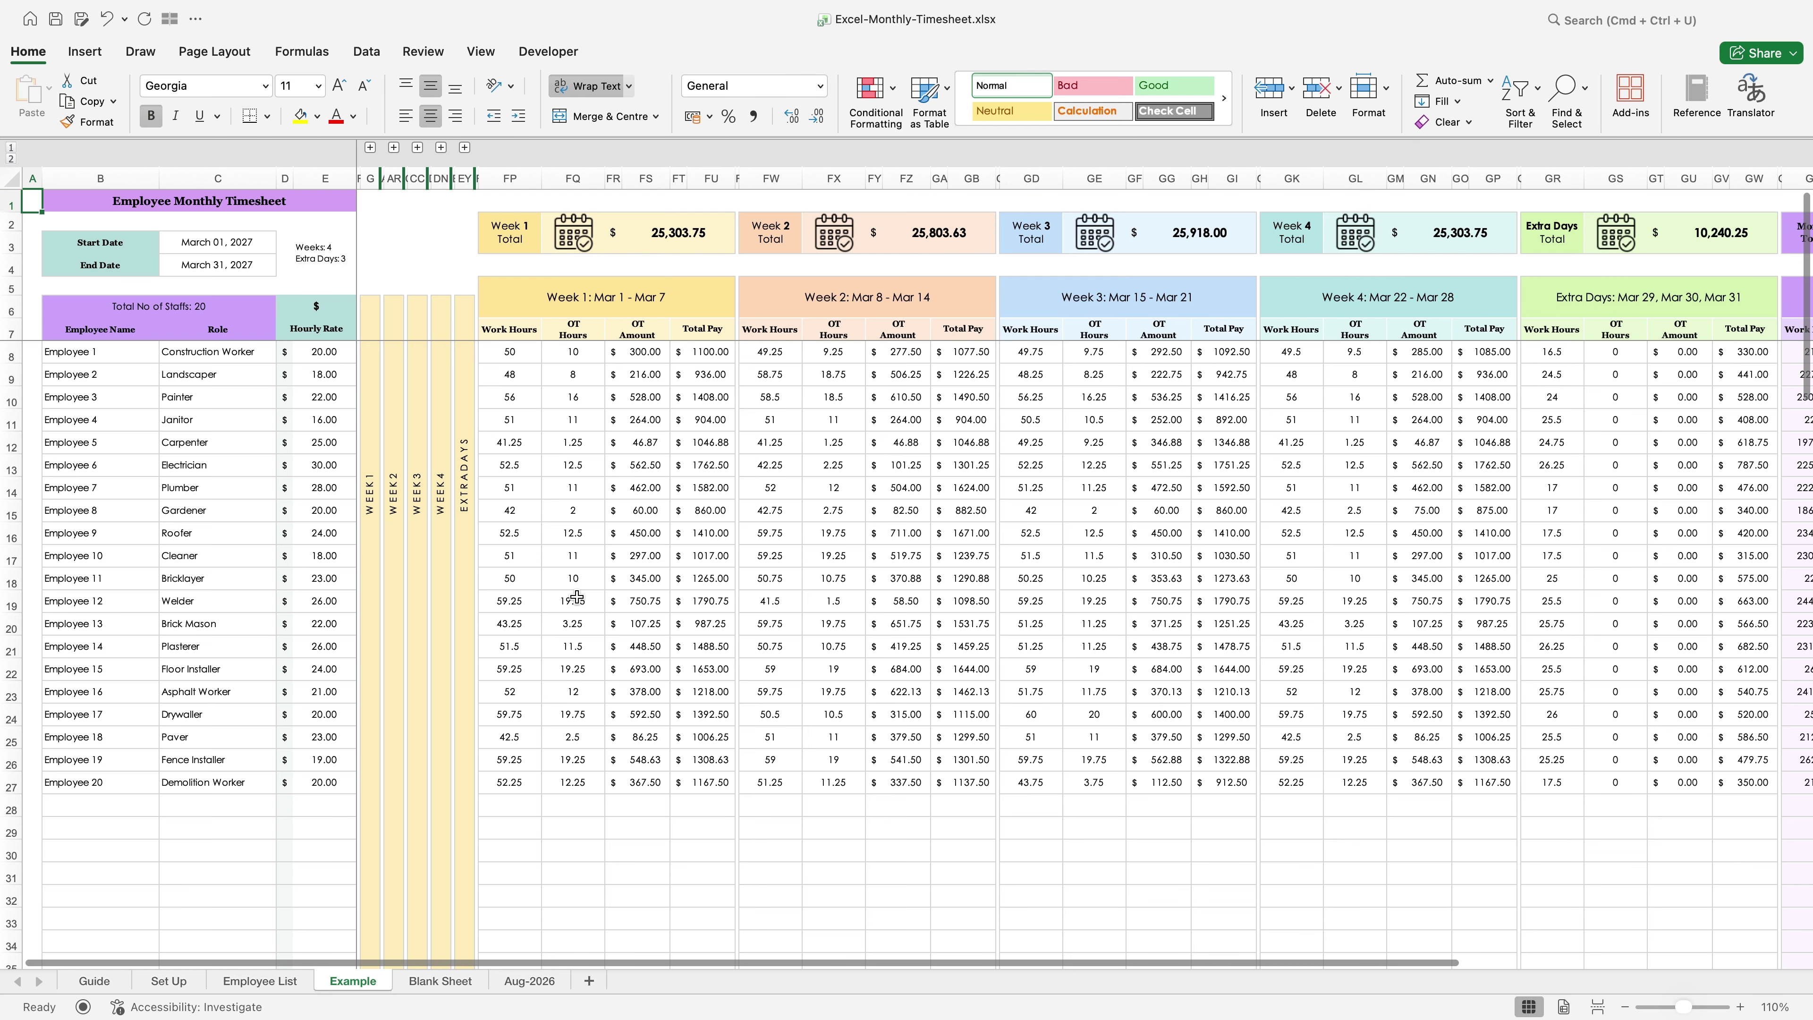